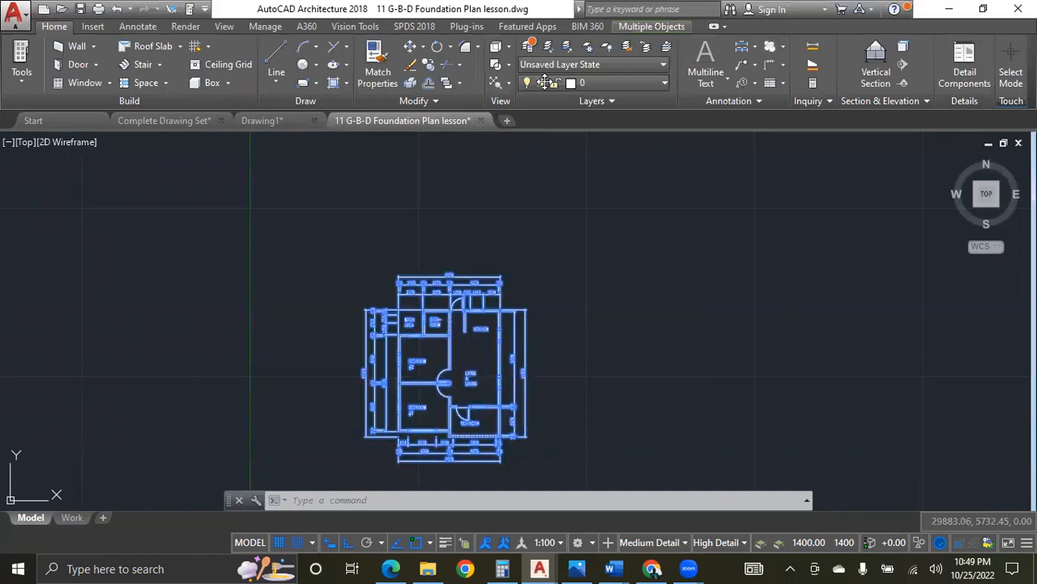
Copy the entire dimensioned floor plan horizontally to the empty area on the right of the original.
left_click(437, 338)
scroll(408, 324, "down", 4)
left_click(423, 342)
left_click(423, 342)
scroll(423, 342, "up", 4)
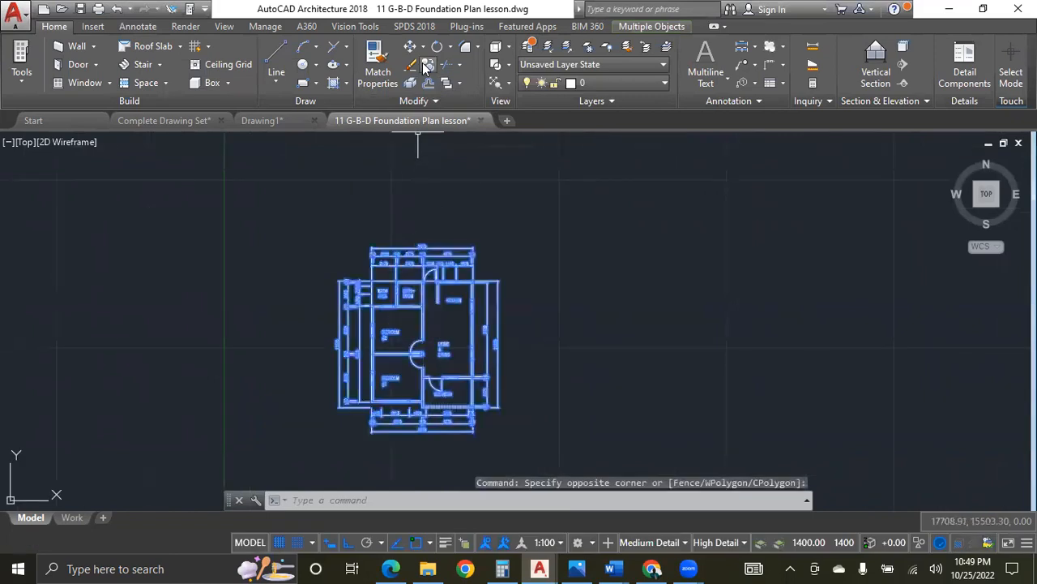
left_click(429, 67)
left_click(369, 215)
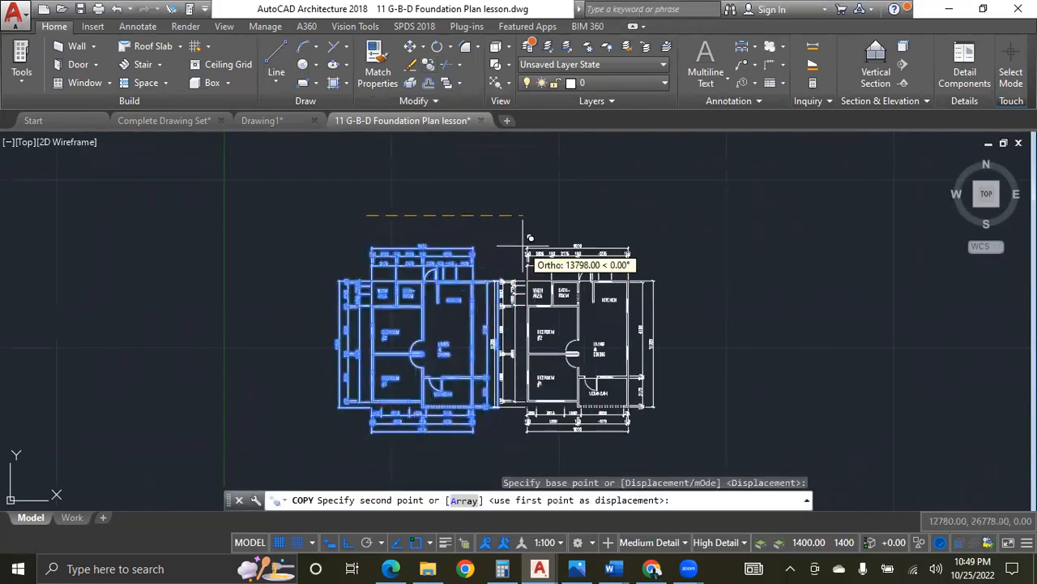
left_click(679, 227)
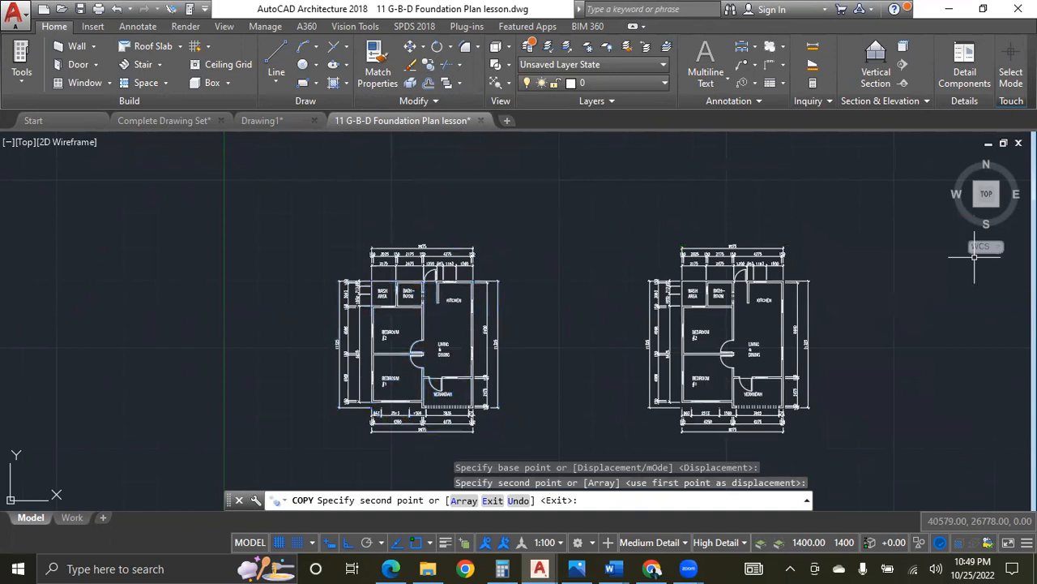
key("Escape")
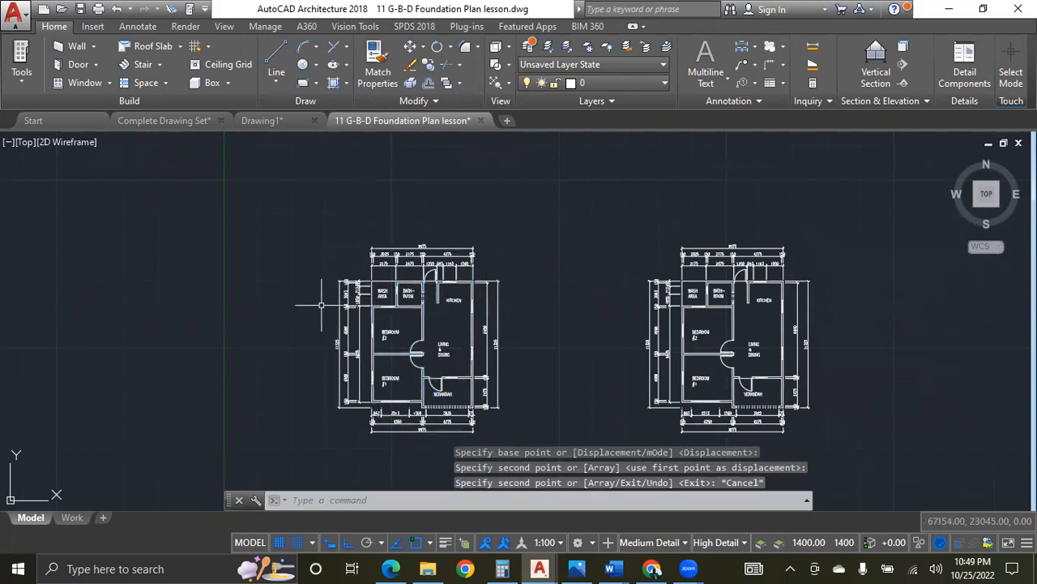
Erase all dimensions above the wash area, bathroom and kitchen on the copied floor plan.
scroll(321, 305, "down", 2)
scroll(628, 340, "up", 4)
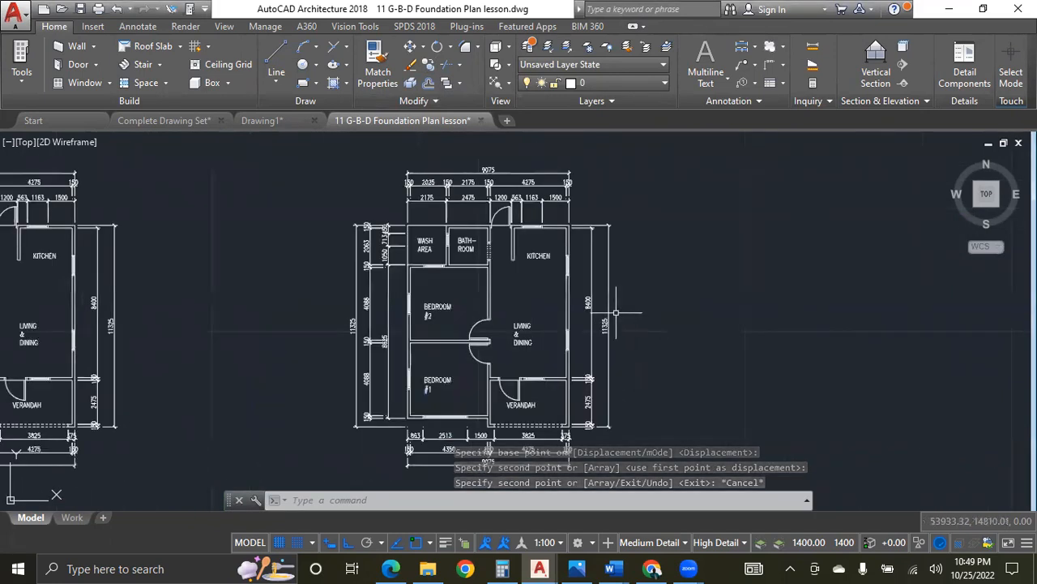
scroll(547, 351, "down", 2)
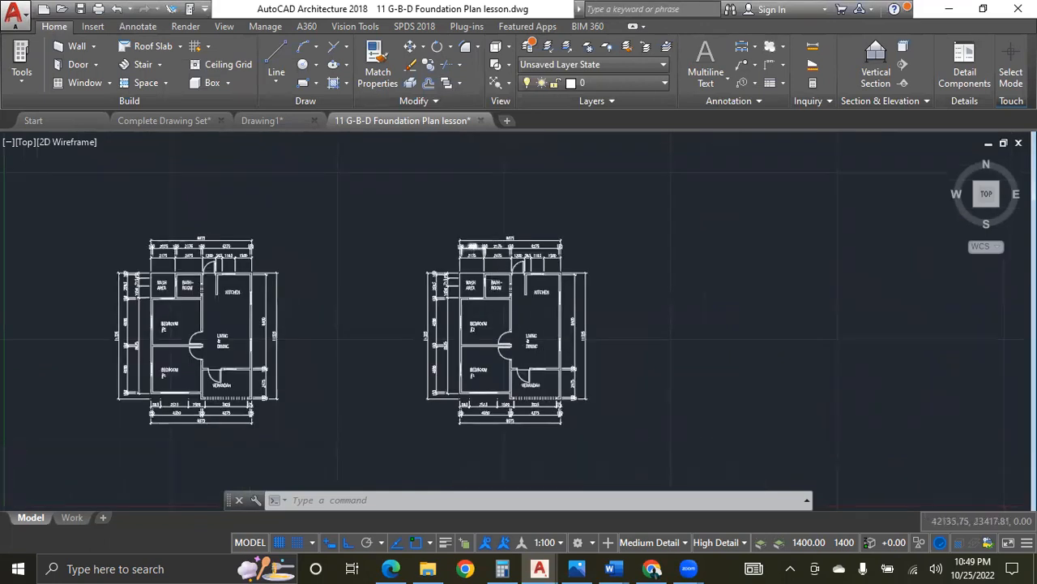
scroll(473, 248, "up", 4)
scroll(610, 275, "down", 3)
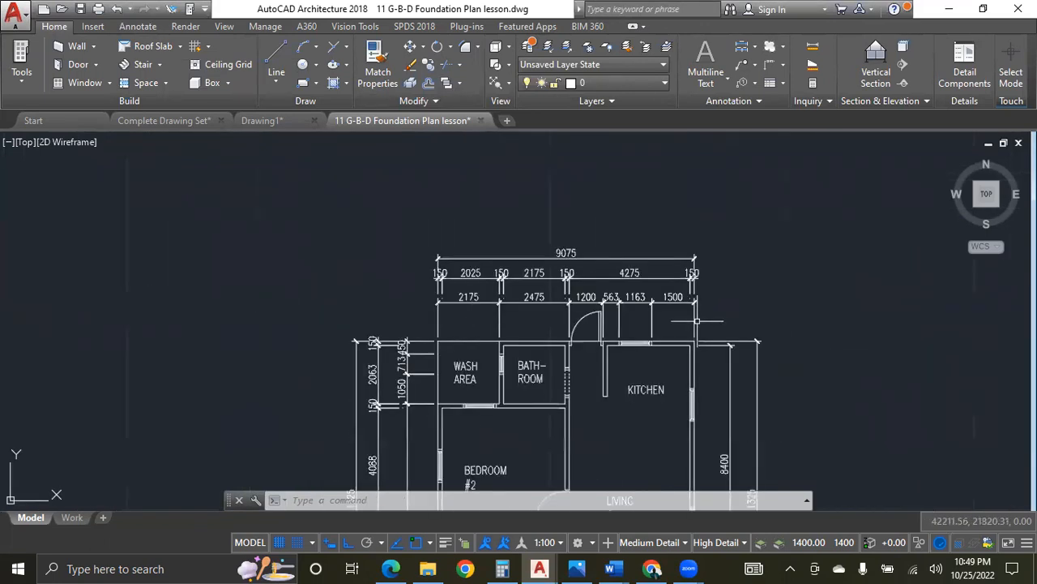
scroll(695, 317, "up", 3)
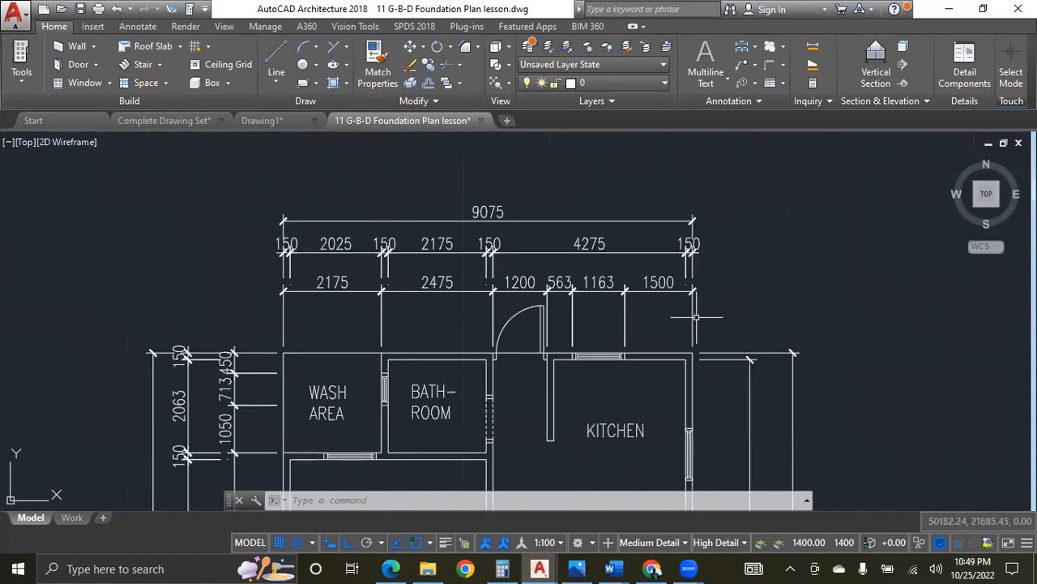
left_click(738, 306)
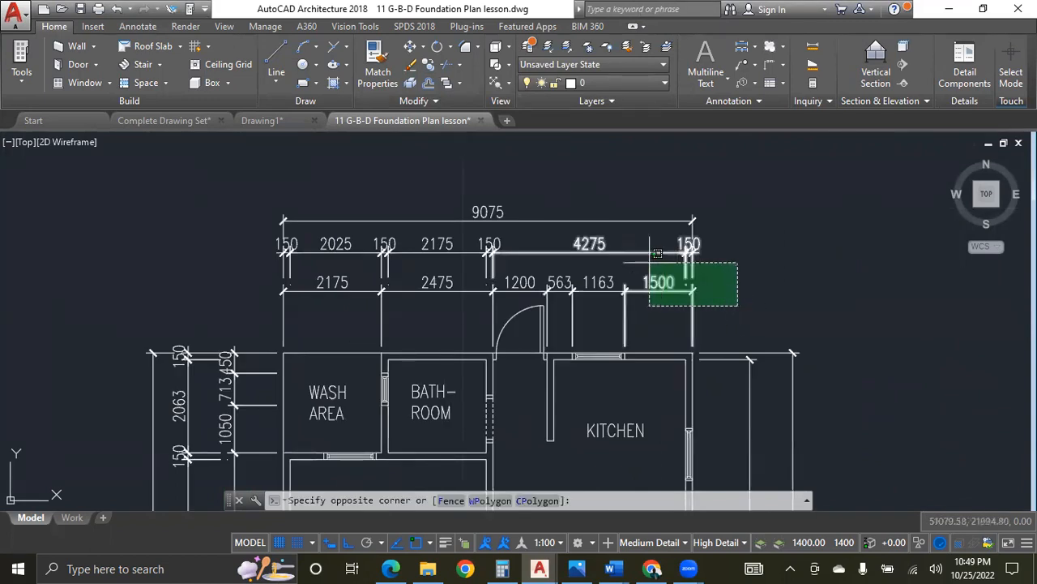
left_click(572, 198)
left_click(519, 298)
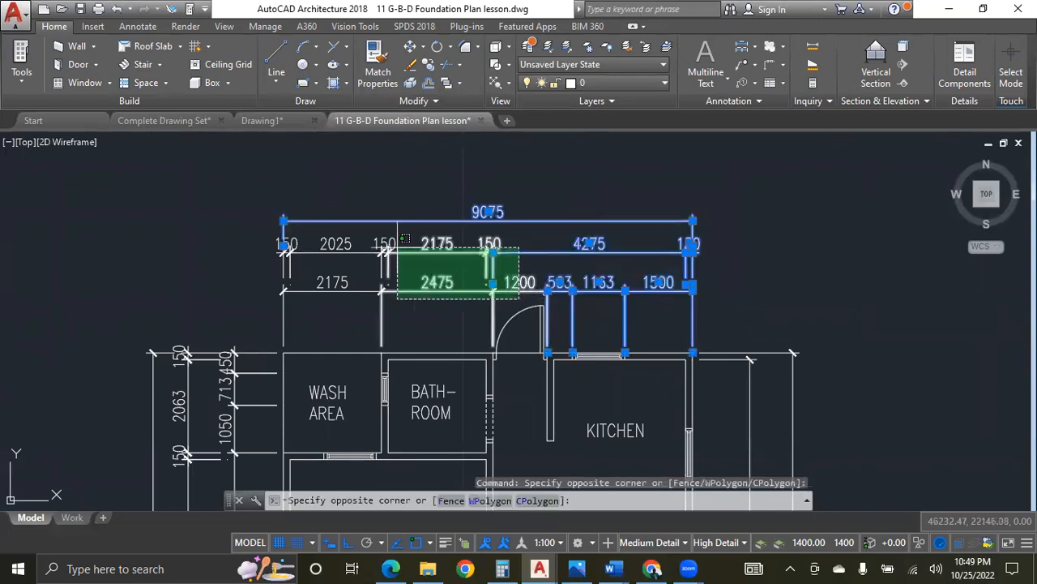
left_click(251, 194)
key("Delete")
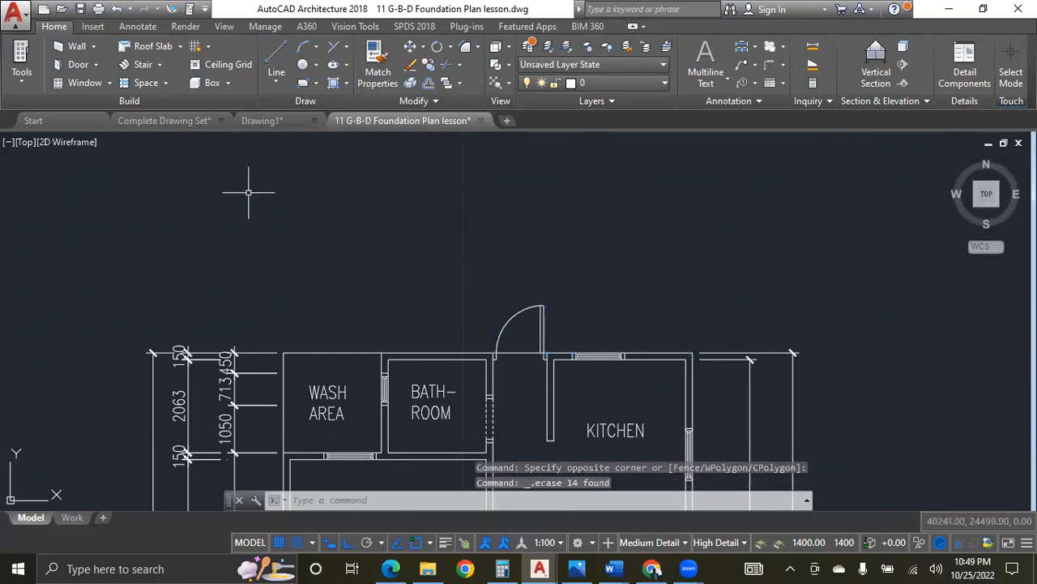
Erase the remaining dimensions along the left, bottom and right sides of the copied floor plan.
scroll(243, 190, "down", 3)
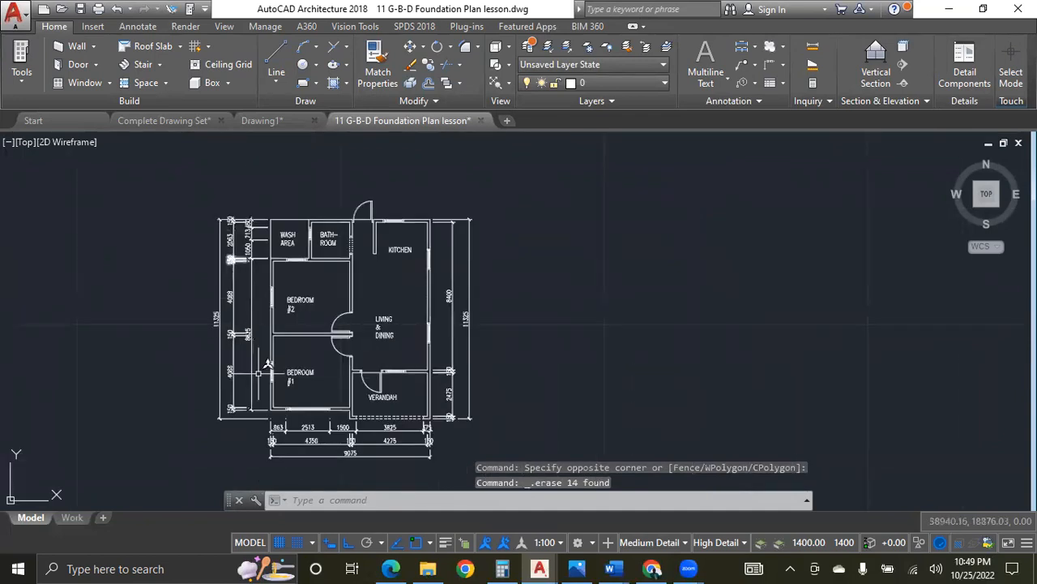
left_click(253, 431)
left_click(174, 167)
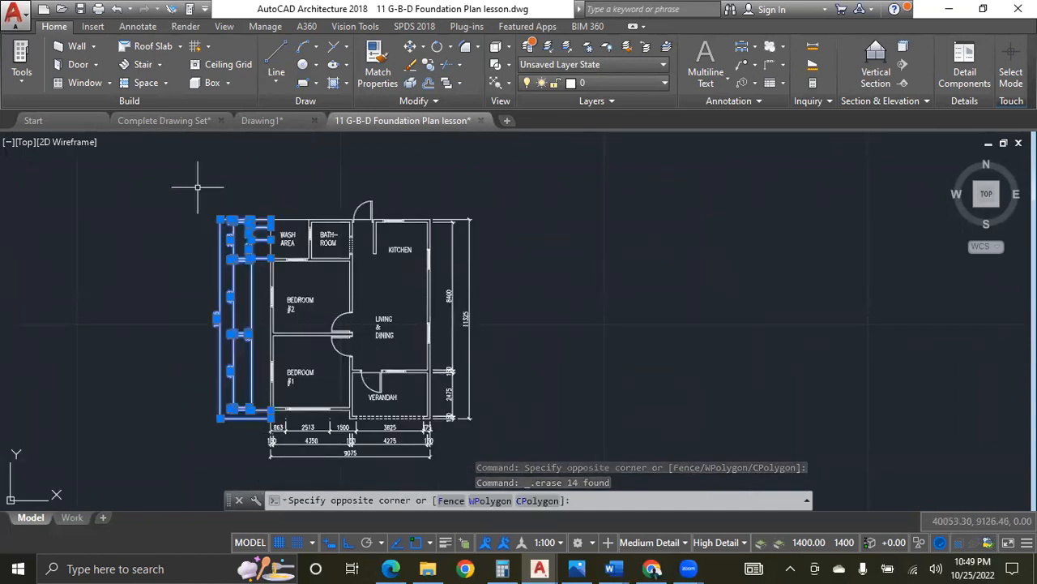
left_click(449, 473)
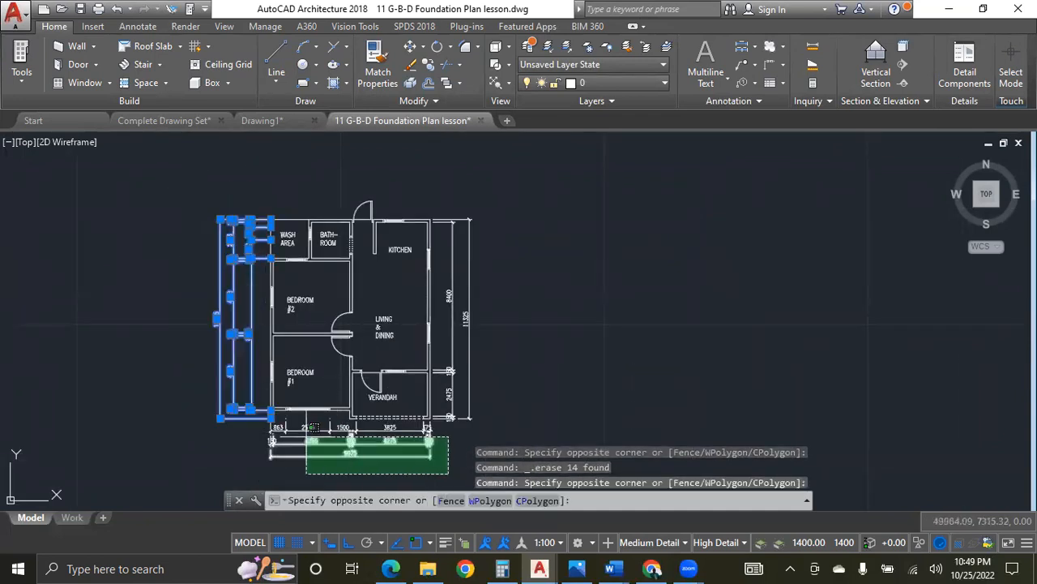
left_click(248, 410)
left_click(484, 435)
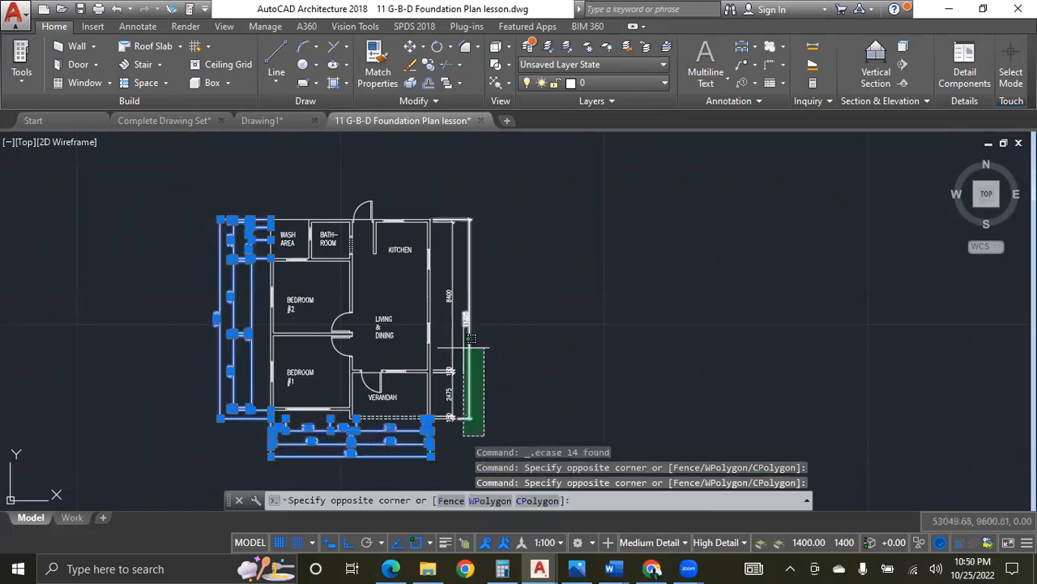
left_click(441, 201)
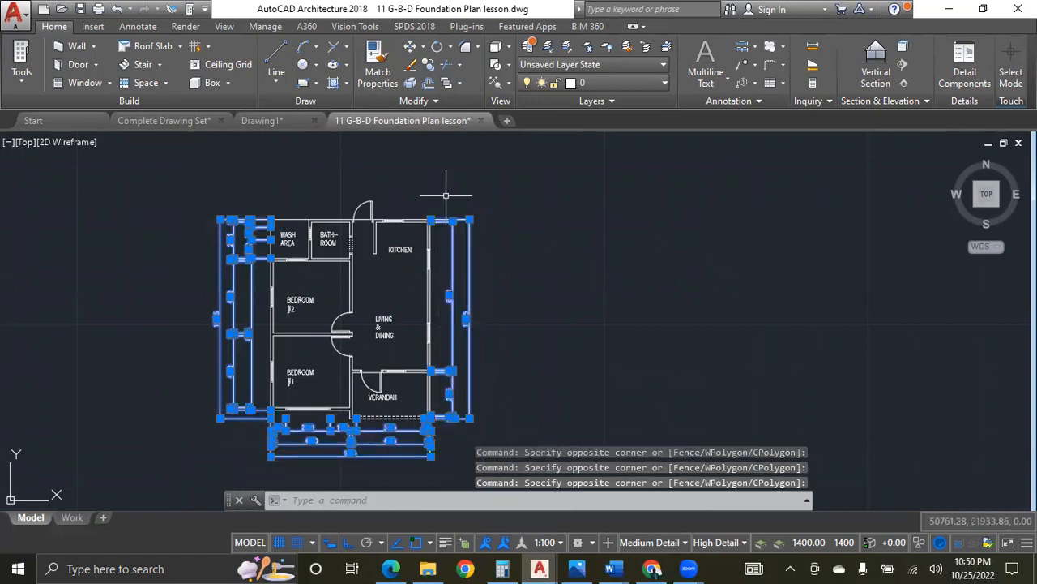
key("Delete")
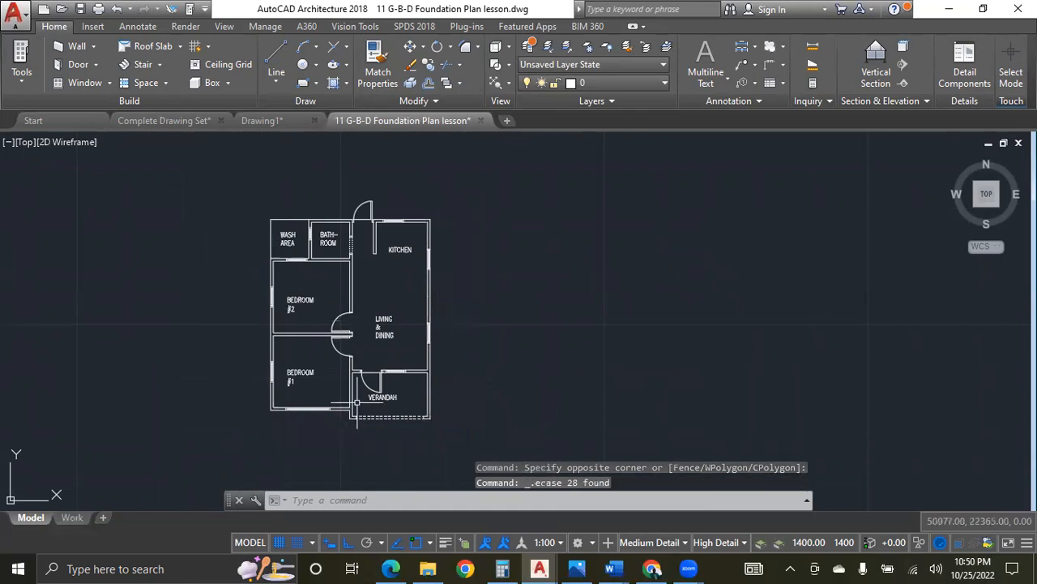
Select the verandah's entrance door, the window beside it and the dashed front opening in the copied plan.
scroll(358, 397, "up", 5)
left_click(343, 159)
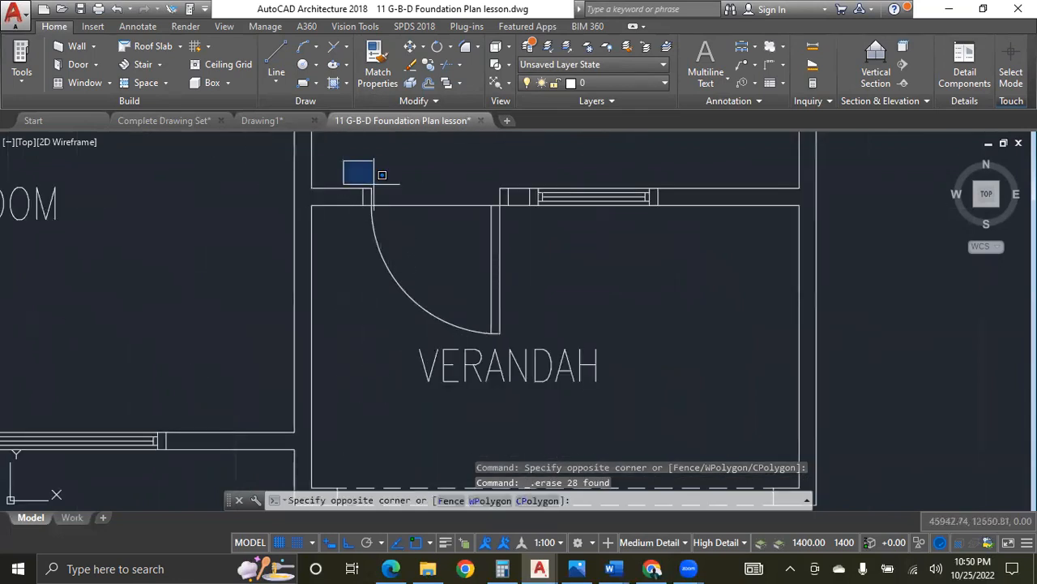
scroll(378, 183, "down", 2)
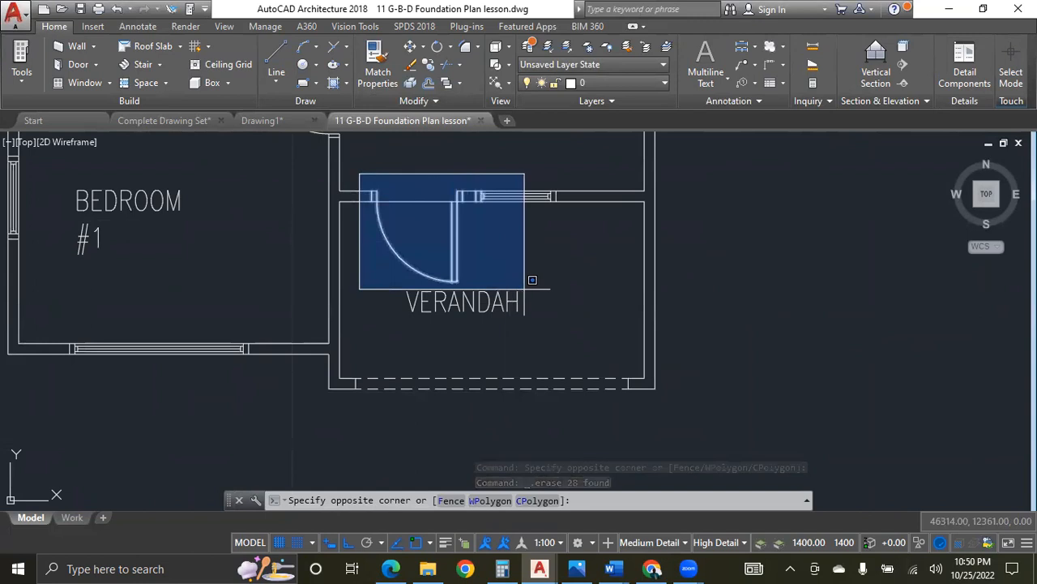
left_click(572, 279)
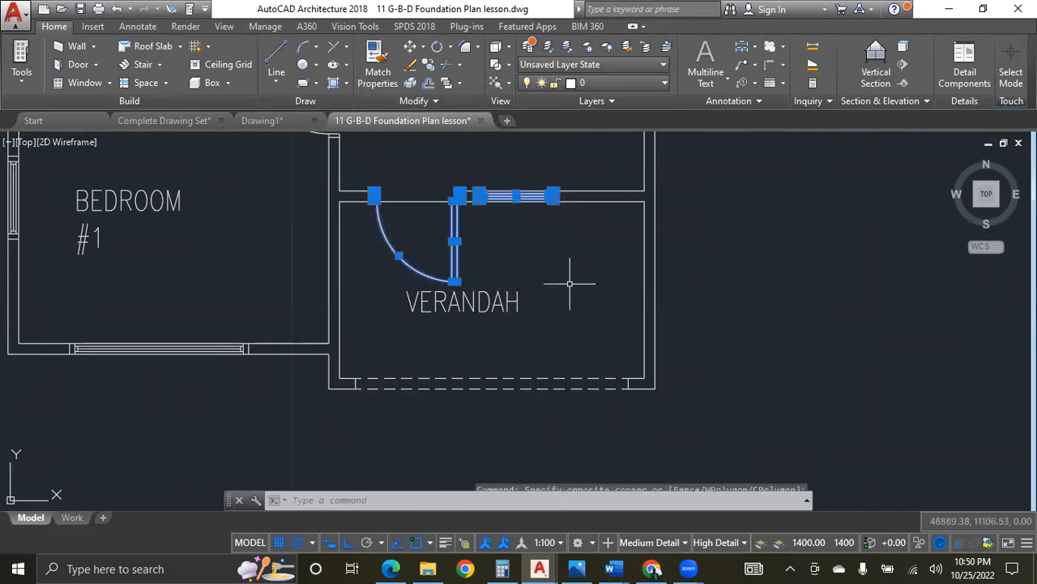
scroll(526, 317, "down", 2)
left_click(503, 386)
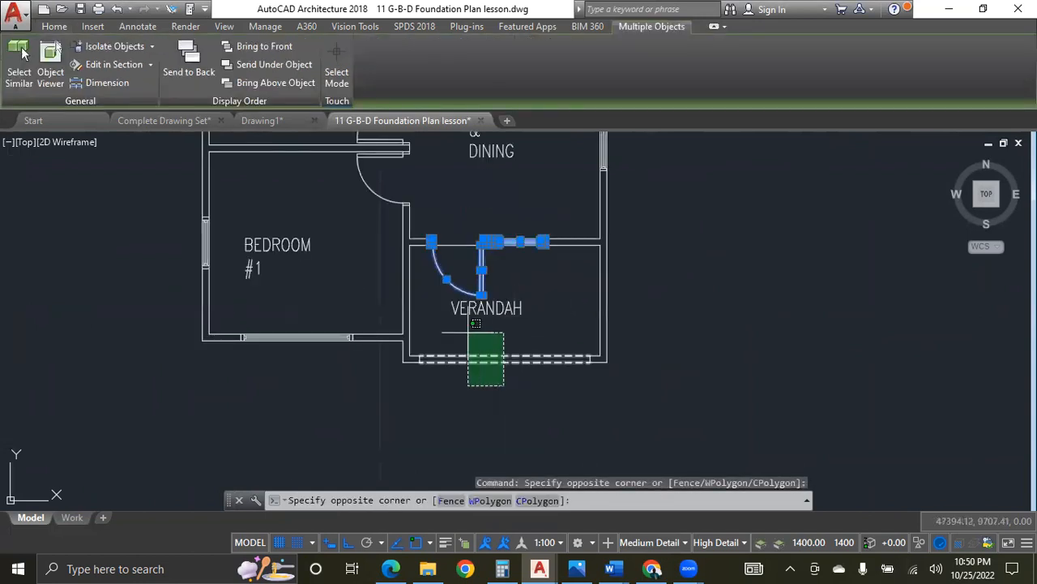
left_click(454, 332)
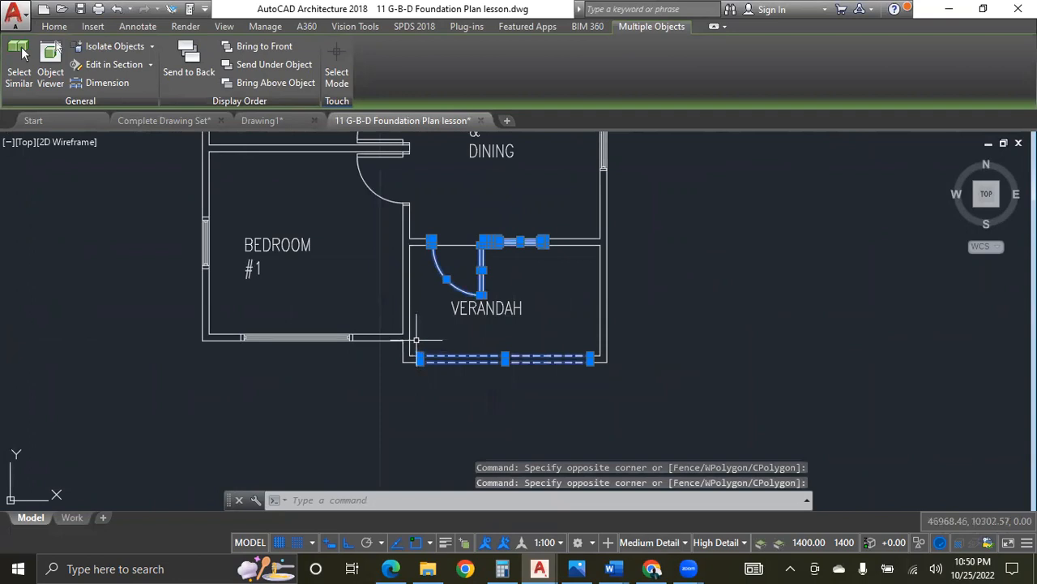
left_click(415, 341)
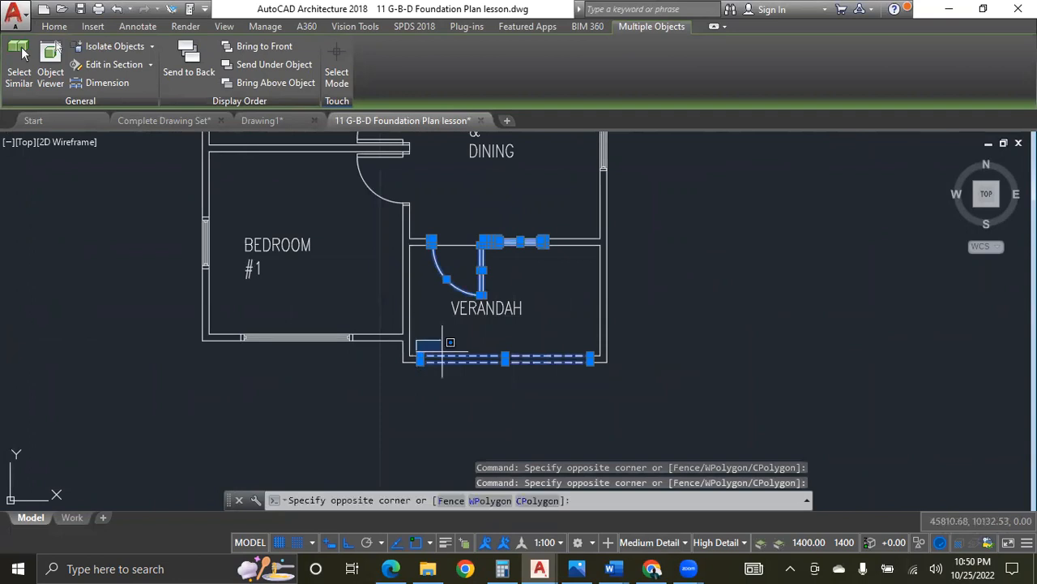
left_click(600, 382)
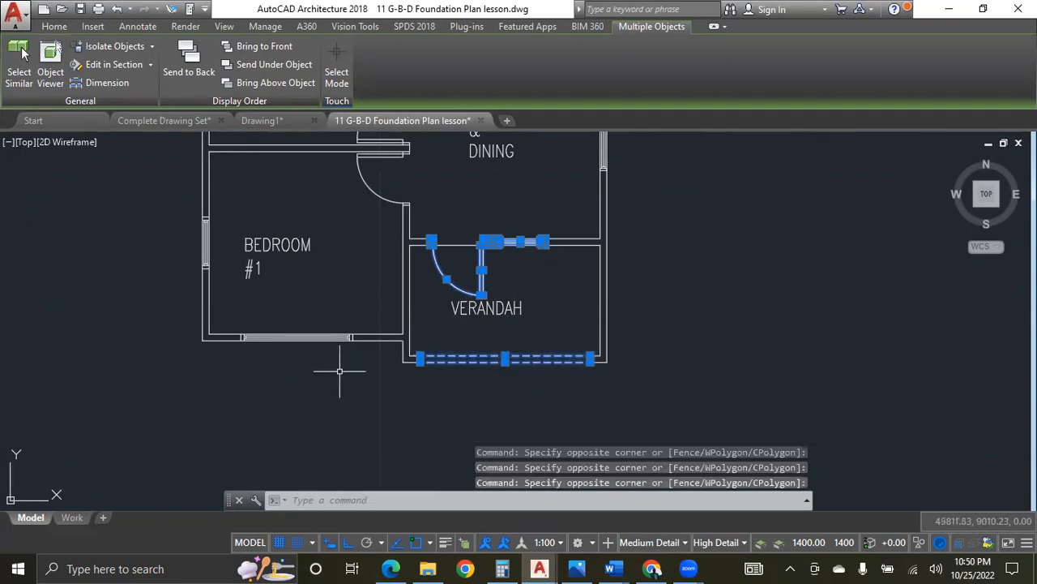
Add the front and left-side windows of Bedroom #1 to the selection.
left_click(235, 323)
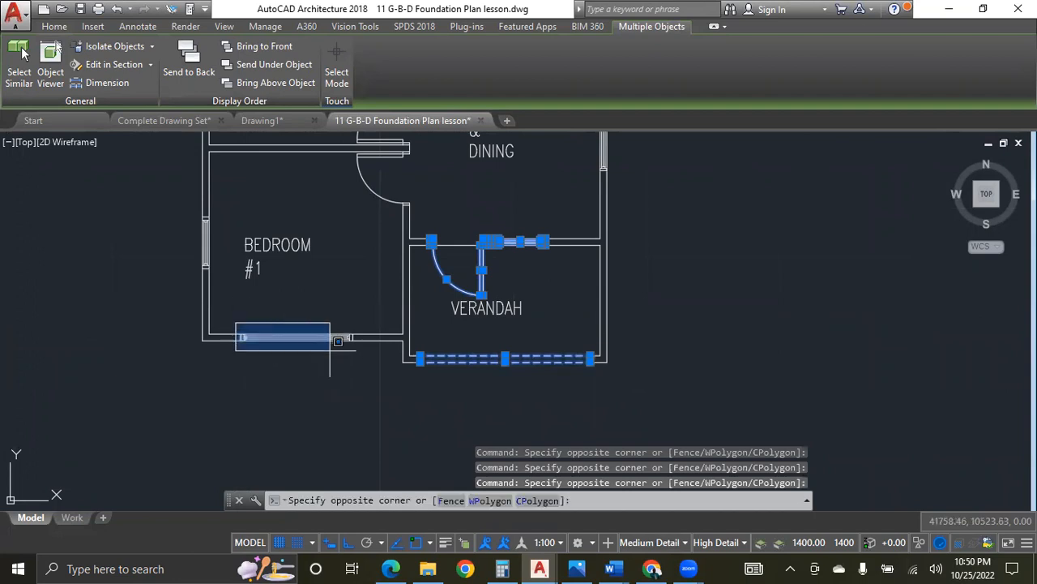
left_click(371, 355)
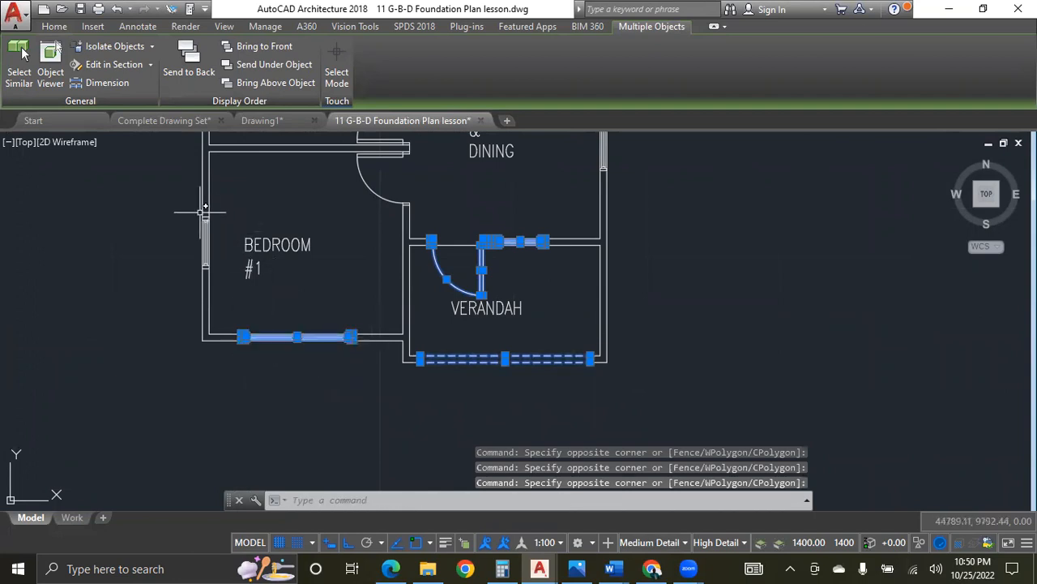
left_click(165, 185)
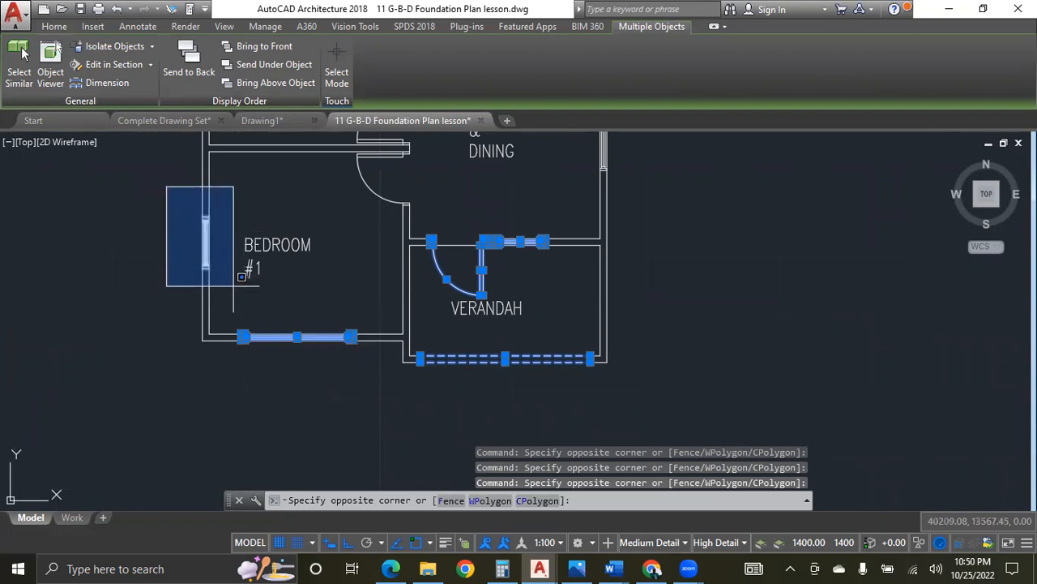
left_click(235, 288)
scroll(356, 316, "down", 4)
scroll(335, 241, "up", 4)
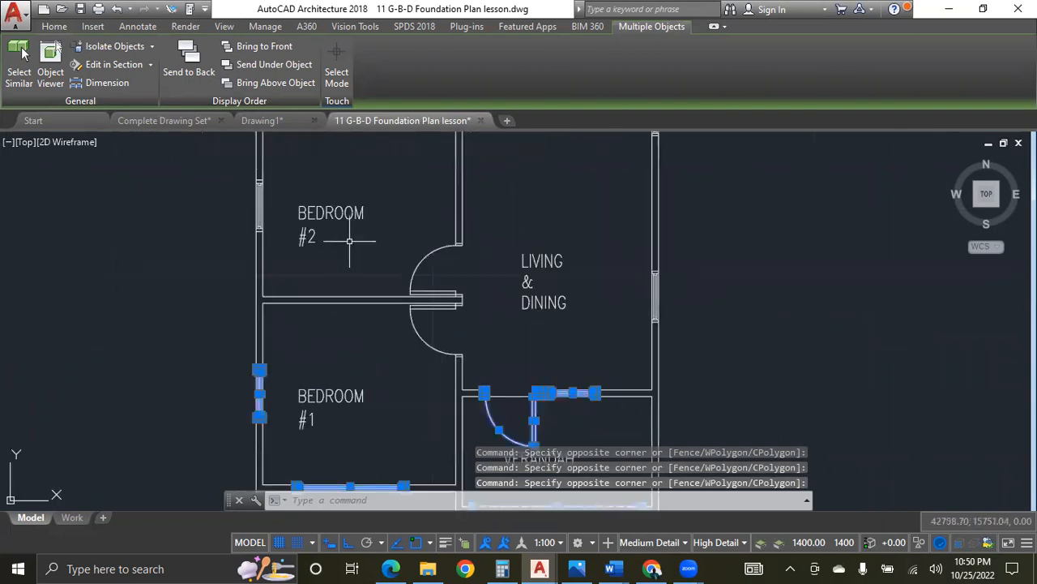
Add the two bedroom doors and the living and dining area's right-wall window to the selection.
left_click(398, 211)
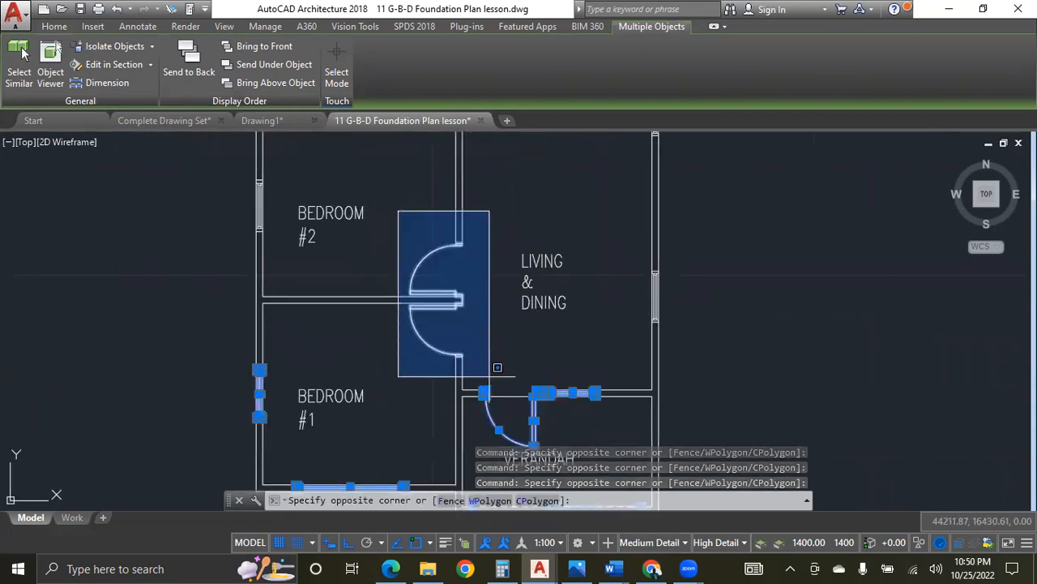
left_click(489, 376)
left_click(631, 250)
left_click(683, 347)
scroll(630, 421, "down", 4)
scroll(571, 272, "up", 2)
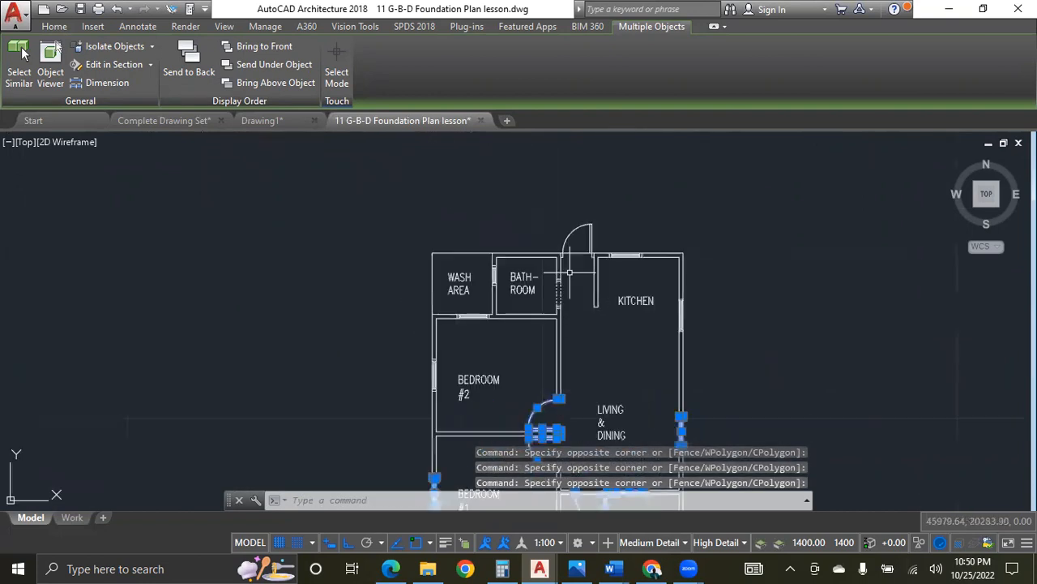
Add both Bedroom #2 windows and the window between the wash area and bathroom to the selection.
left_click(421, 354)
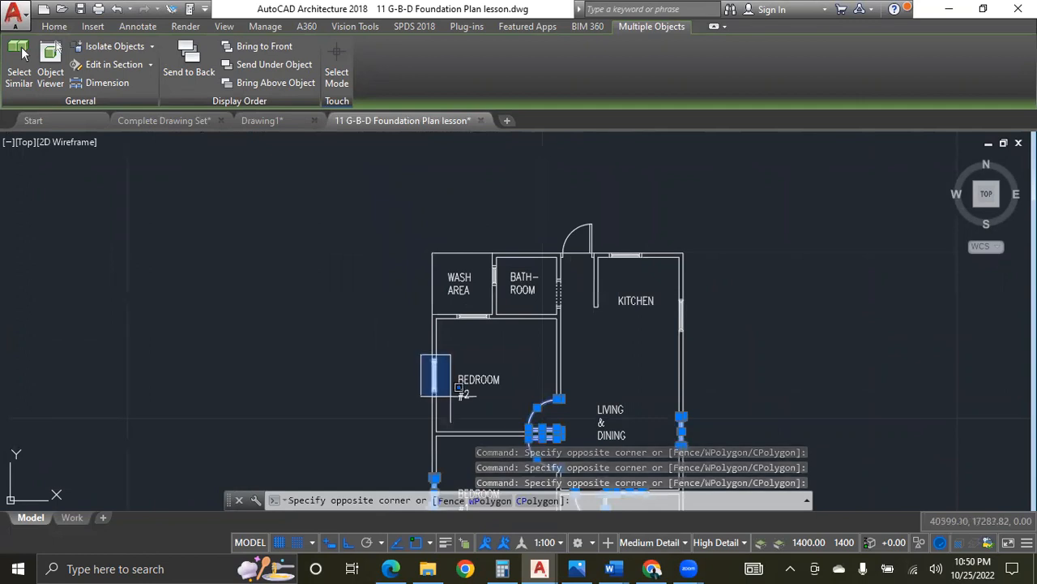
left_click(445, 395)
scroll(573, 272, "up", 2)
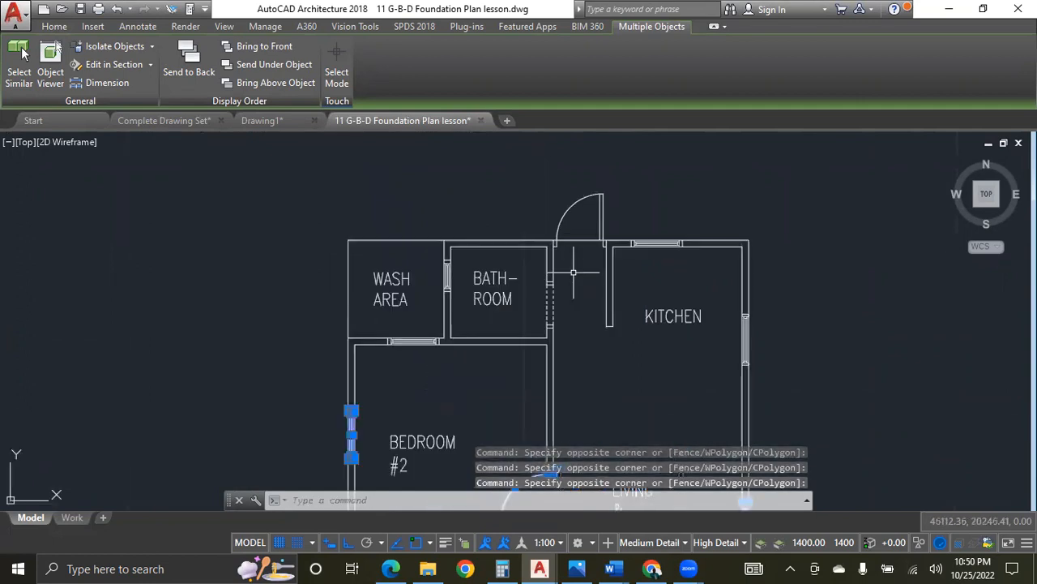
left_click(375, 325)
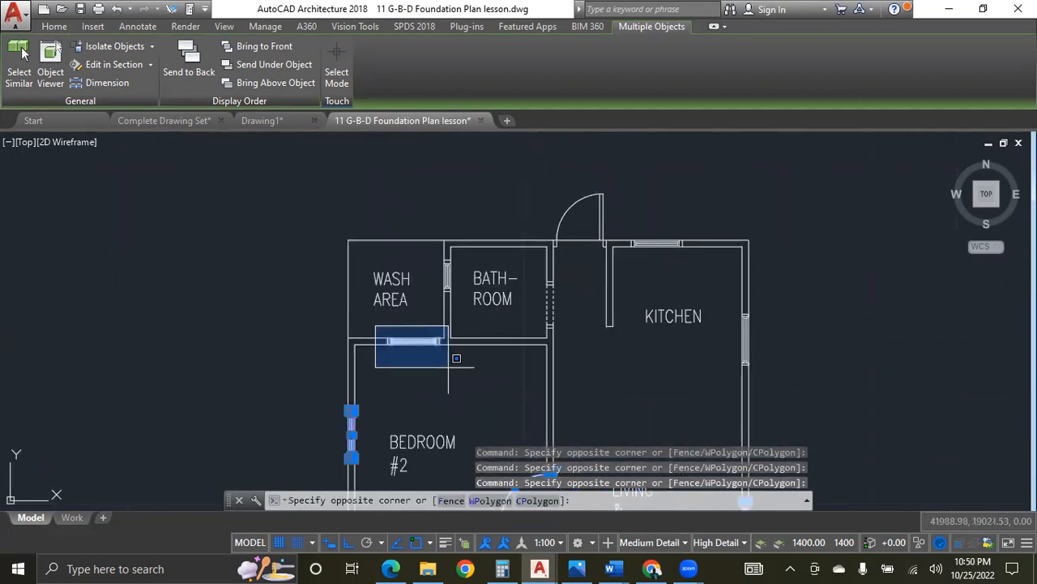
left_click(448, 367)
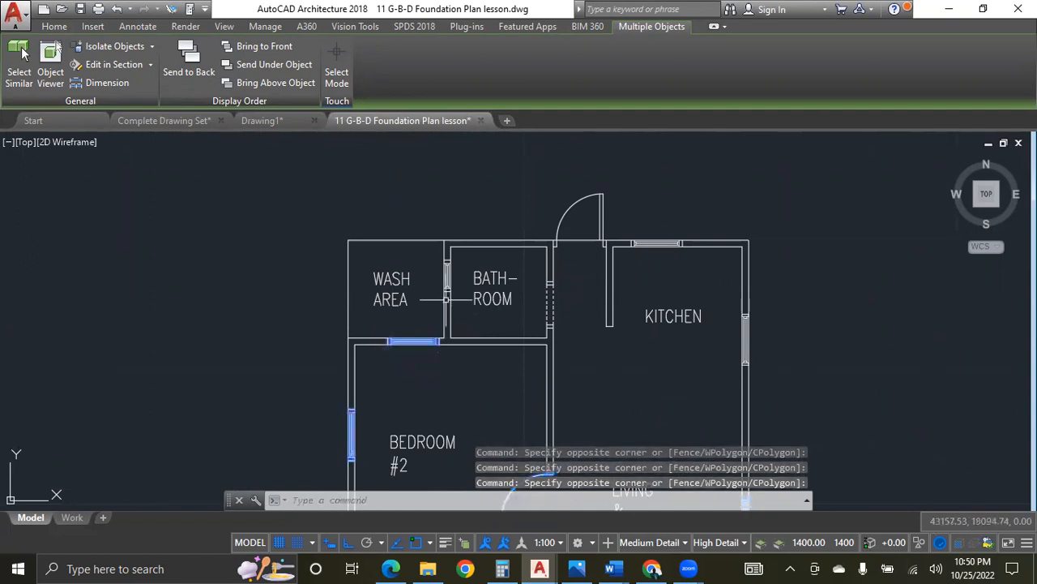
left_click(440, 257)
left_click(472, 300)
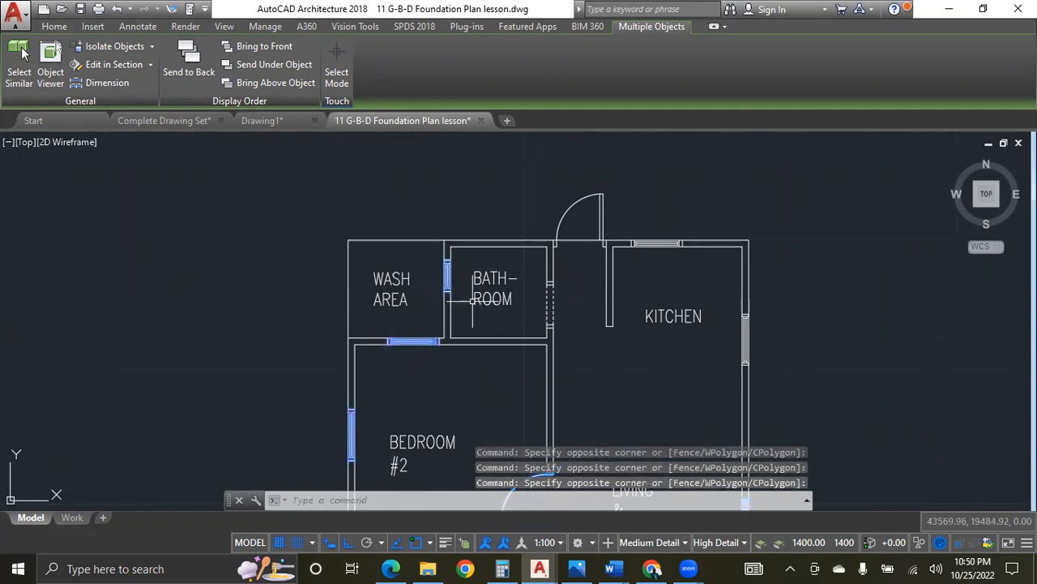
Add the bathroom's dashed door opening and the kitchen's right-wall and rear-wall windows to the selection.
left_click(534, 274)
left_click(570, 333)
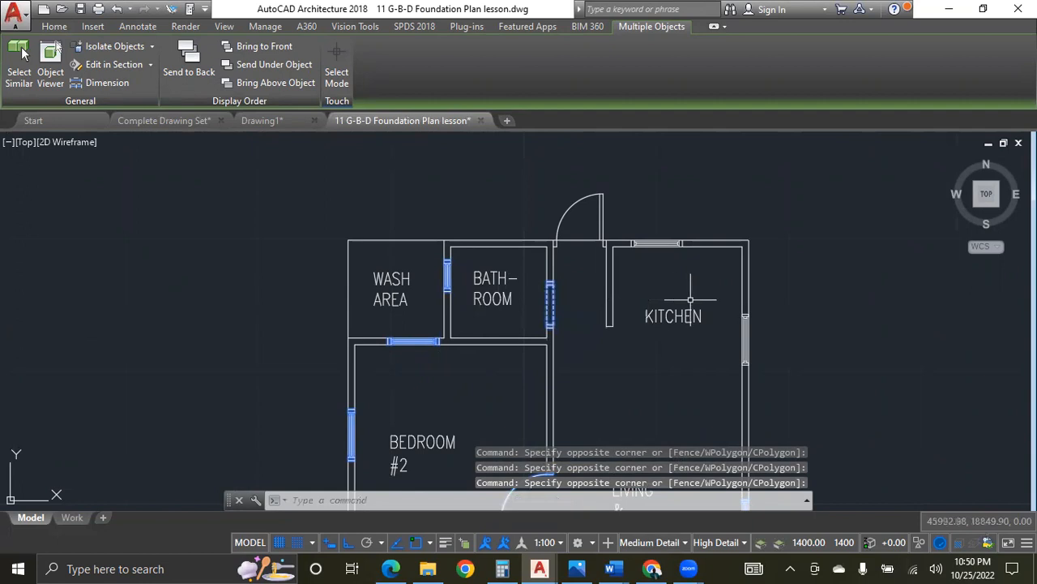
left_click(734, 300)
left_click(766, 367)
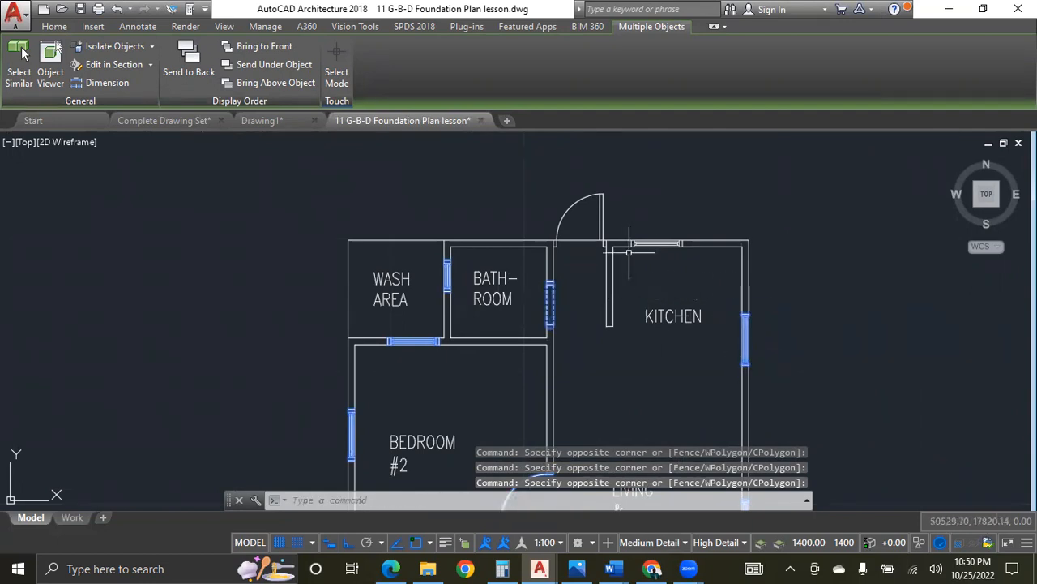
left_click(626, 230)
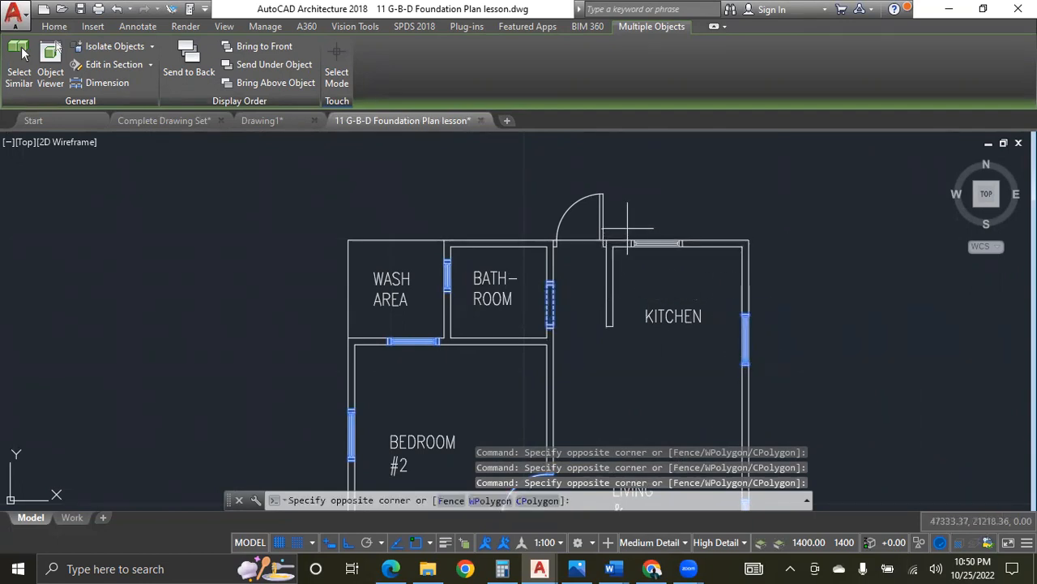
left_click(694, 256)
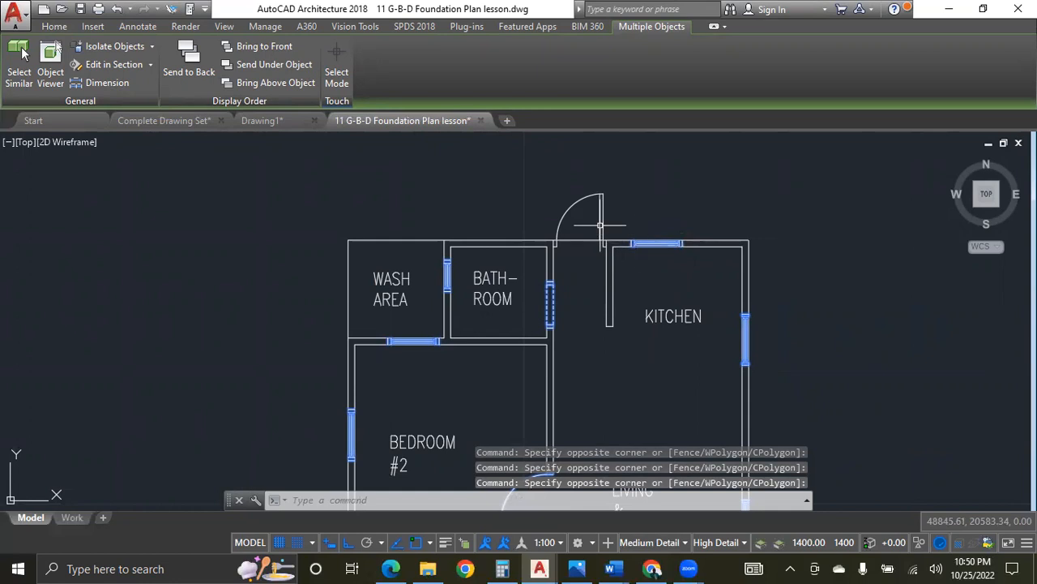
Add the rear entrance door beside the kitchen to the selection and erase all selected doors, windows and openings.
left_click(546, 181)
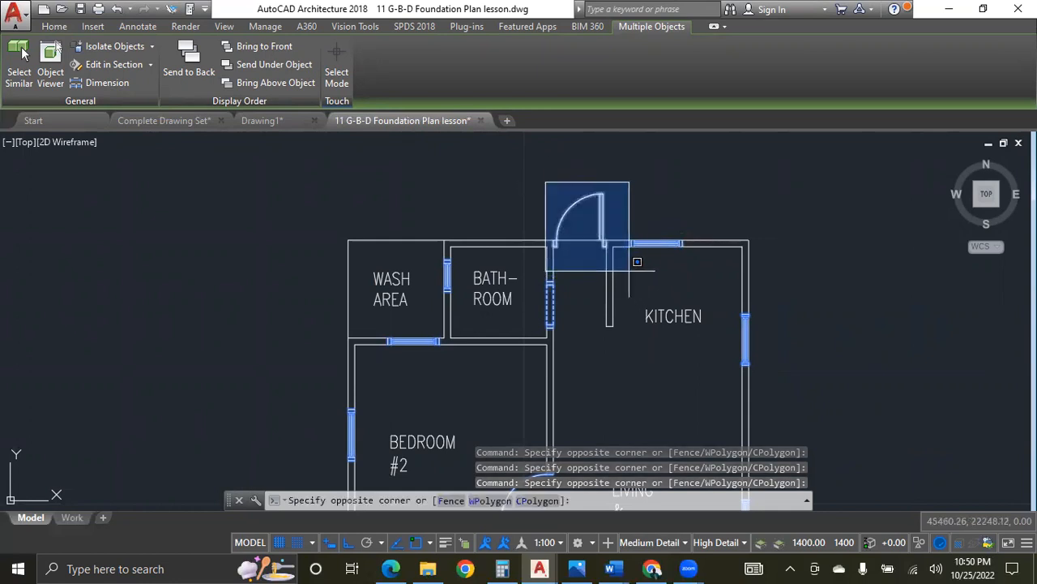
left_click(619, 251)
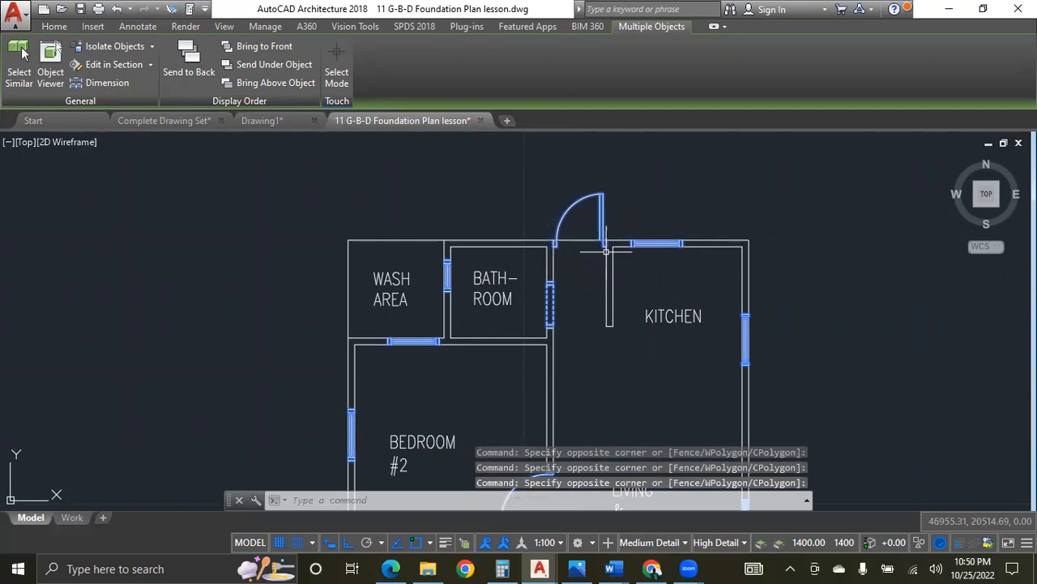
key("Delete")
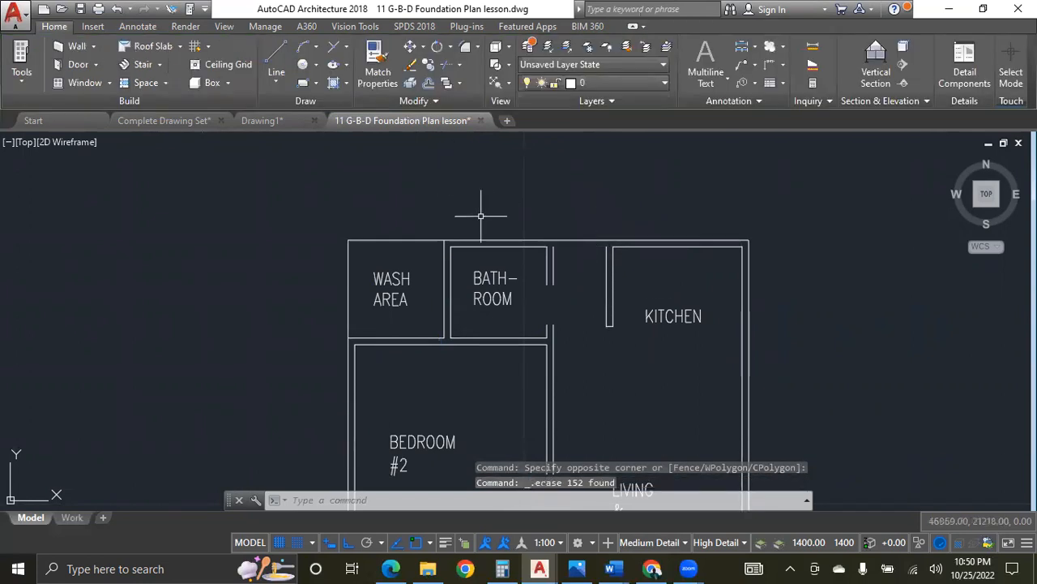
Erase the line along the rear edge of the wash area in the copied plan.
scroll(486, 222, "down", 3)
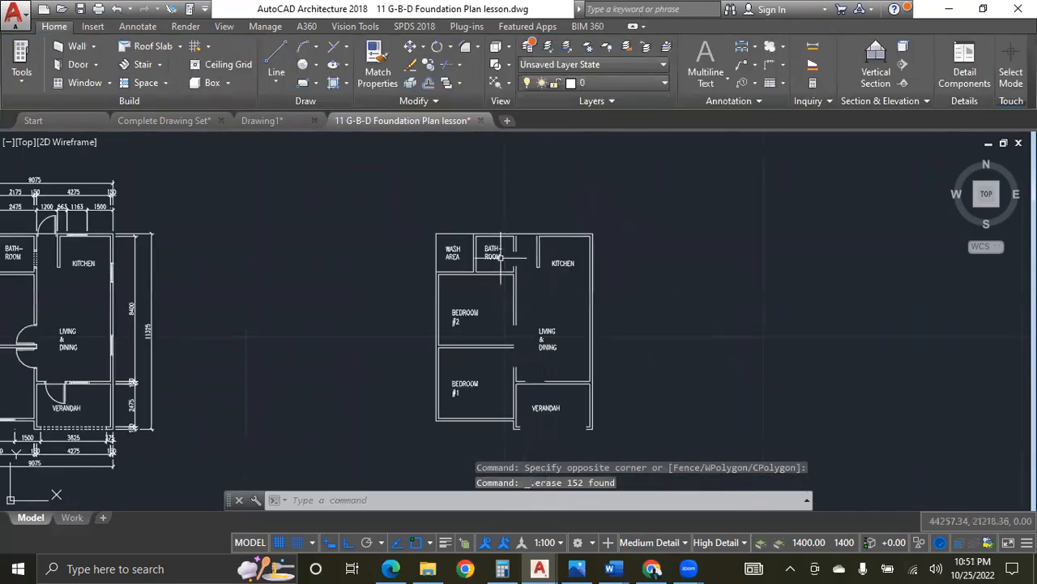
scroll(445, 240, "up", 5)
left_click(403, 241)
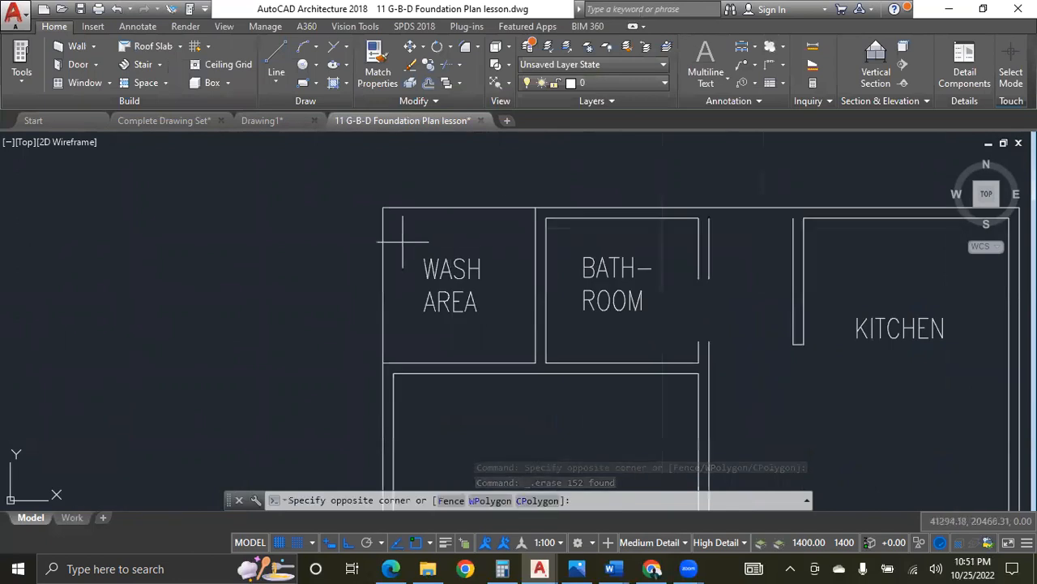
left_click(384, 219)
left_click(413, 219)
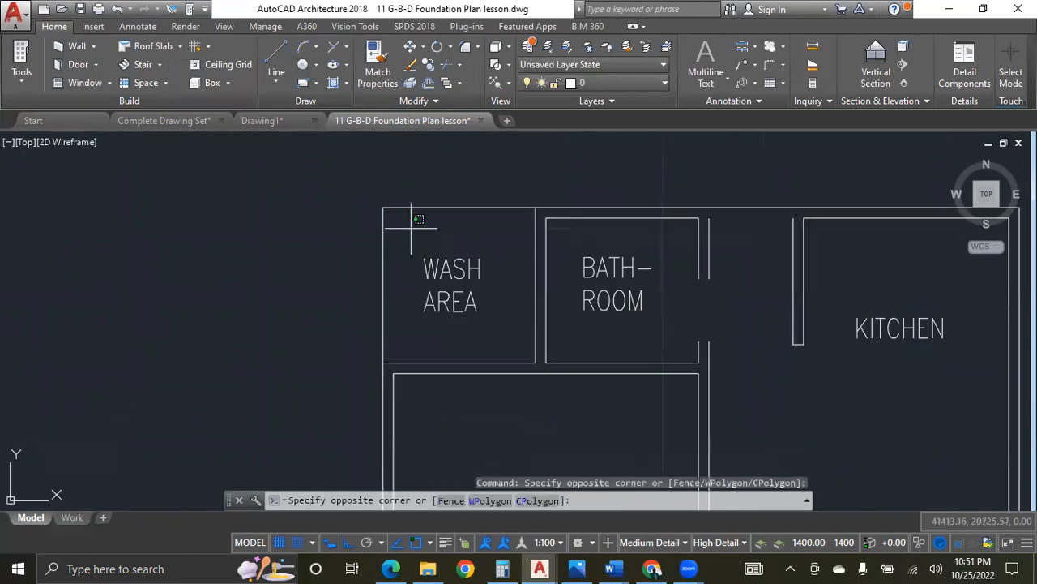
left_click(389, 192)
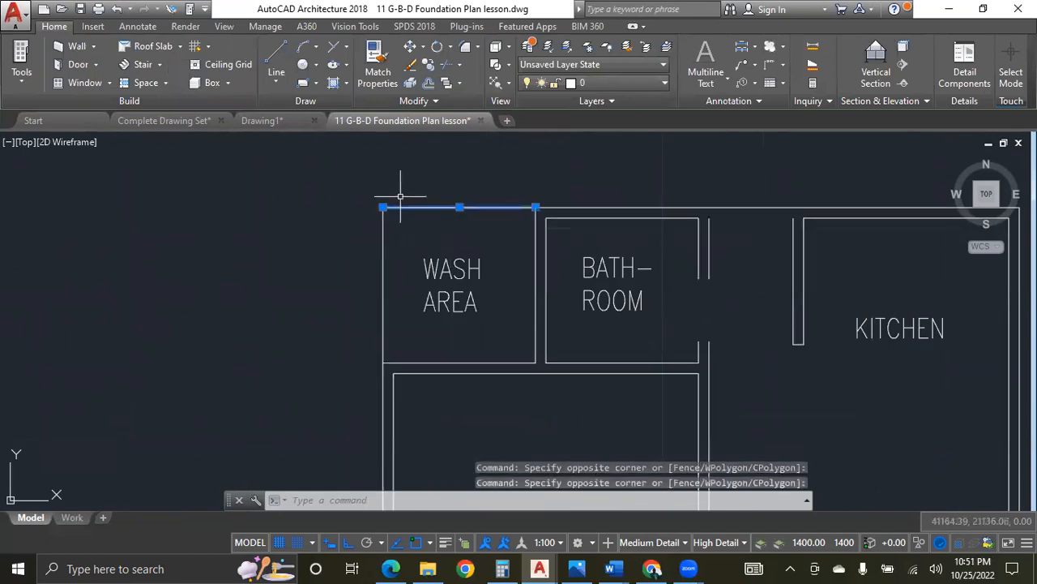
left_click(405, 64)
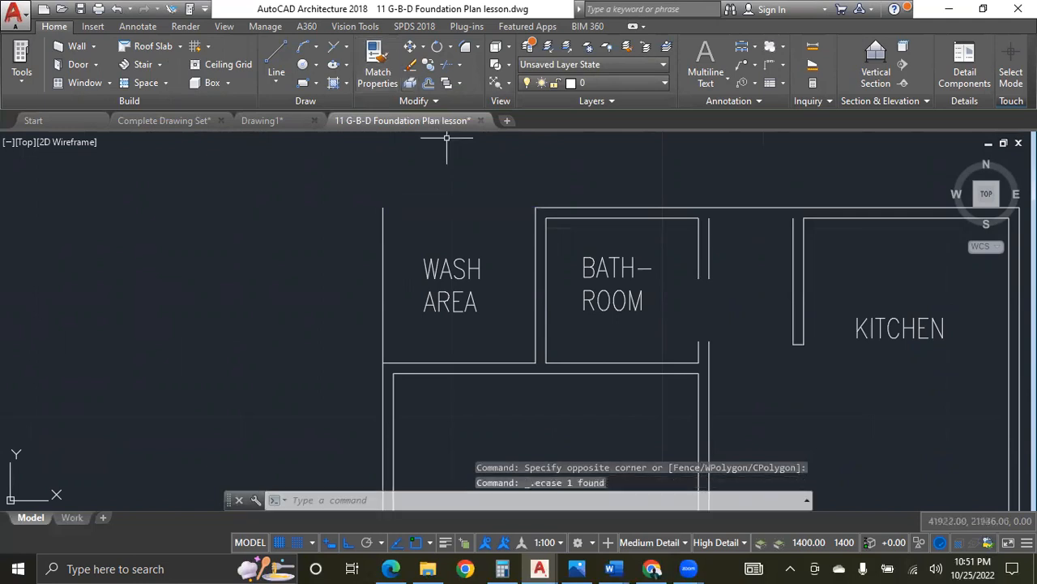
Shorten the outer left wall line so it ends at Bedroom #2's rear corner instead of running along the wash area.
left_click(404, 271)
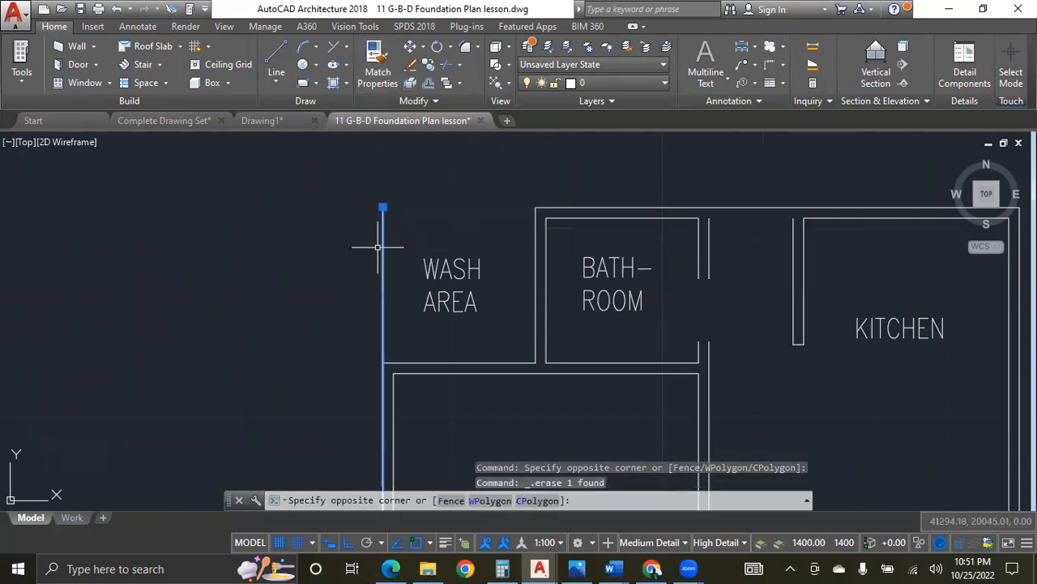
left_click(381, 209)
left_click(383, 207)
left_click(383, 208)
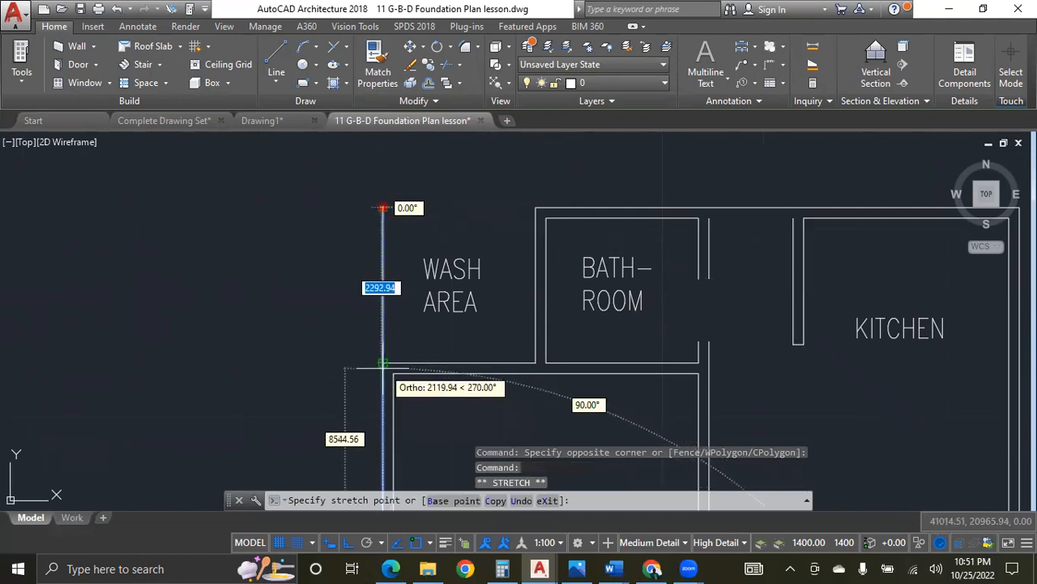
left_click(383, 362)
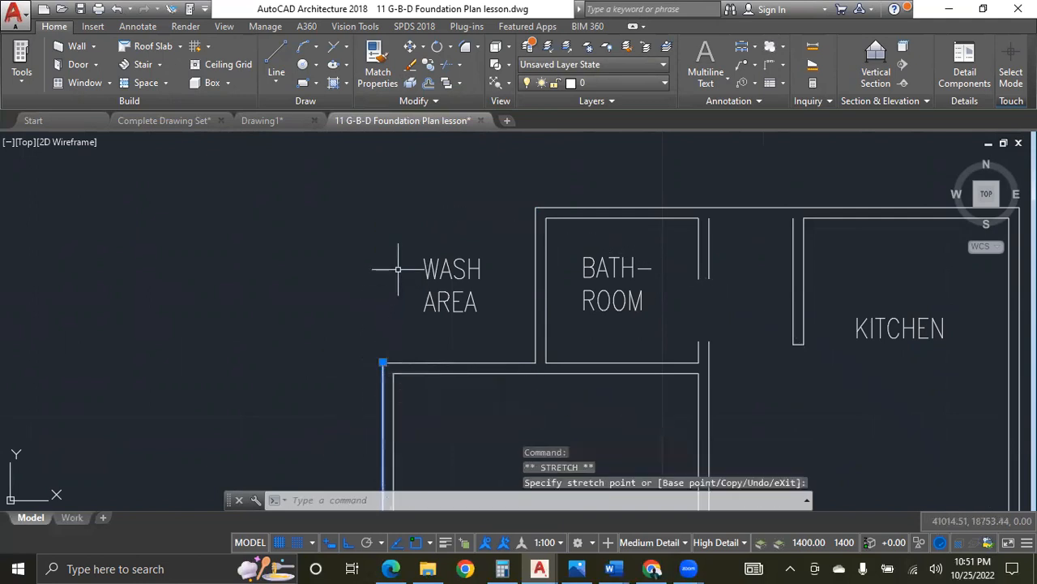
key("Escape")
Delete the WASH AREA label from the copied plan.
scroll(397, 248, "down", 6)
scroll(409, 252, "up", 4)
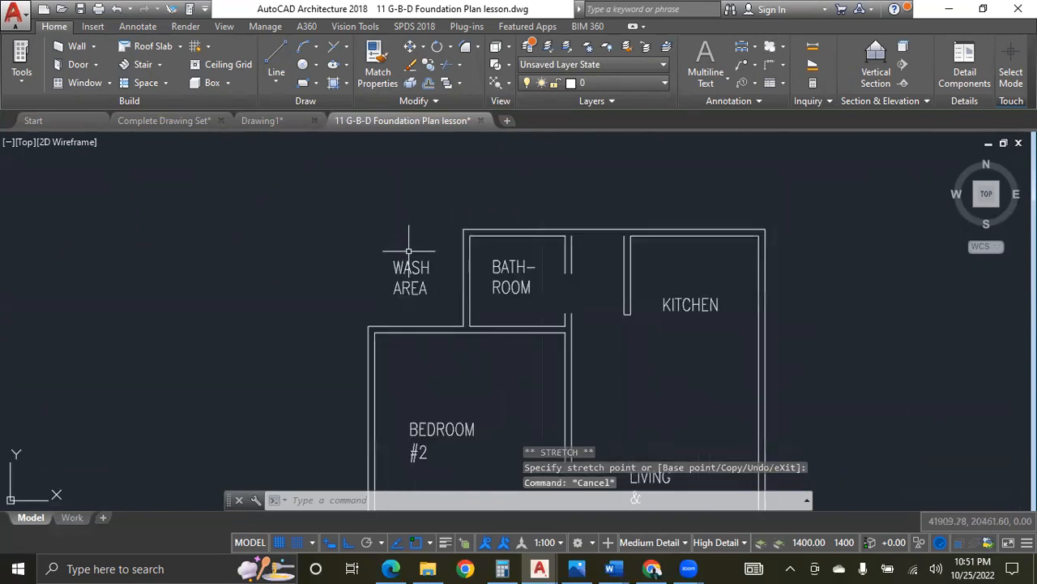
left_click(426, 294)
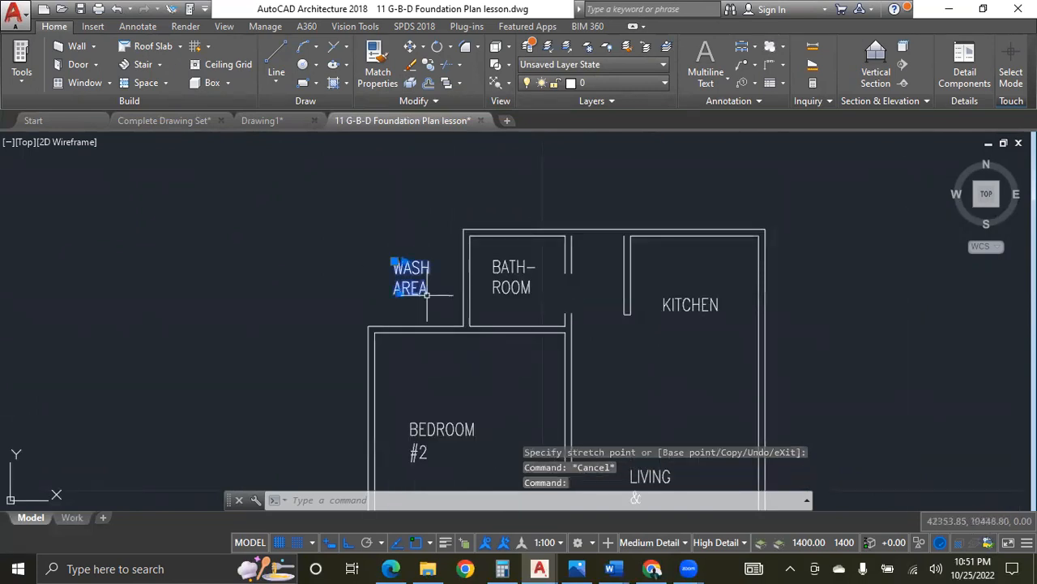
key("Delete")
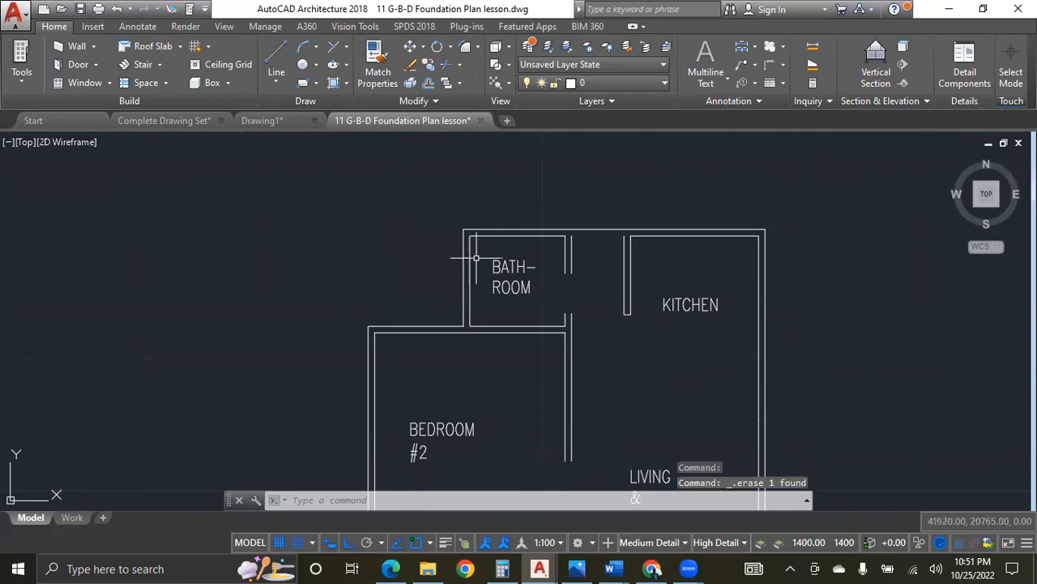
Delete the bathroom, kitchen, living and dining, verandah and both bedroom labels from the copied plan.
left_click(504, 278)
scroll(503, 278, "down", 2)
left_click(616, 296)
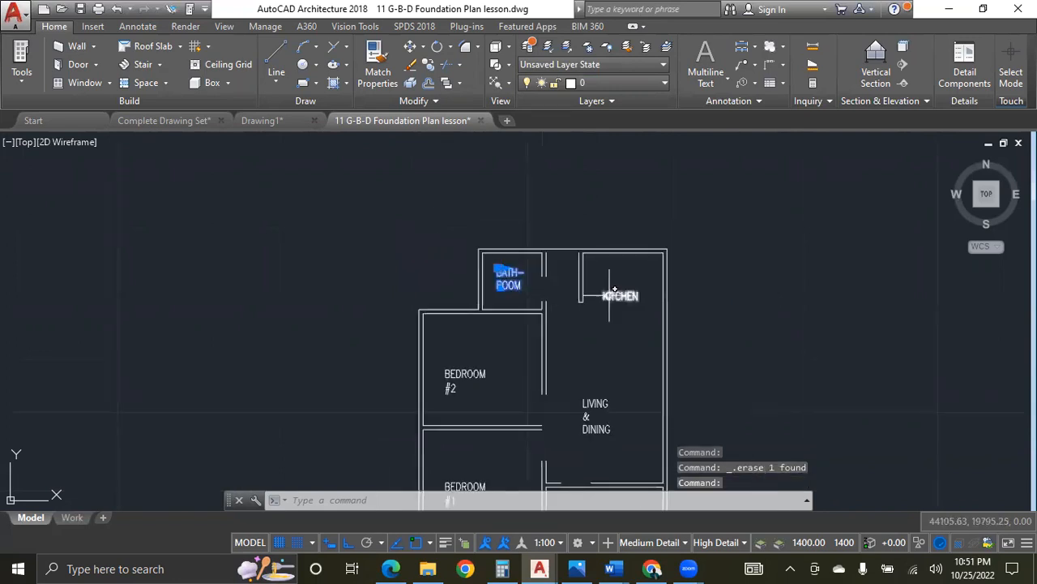
left_click(471, 374)
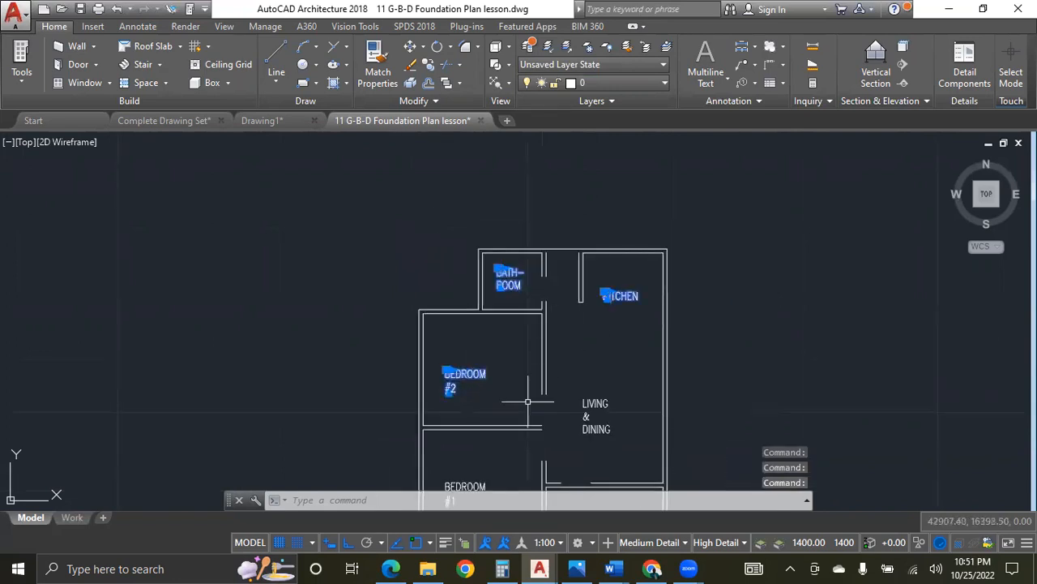
left_click(594, 413)
scroll(523, 316, "down", 4)
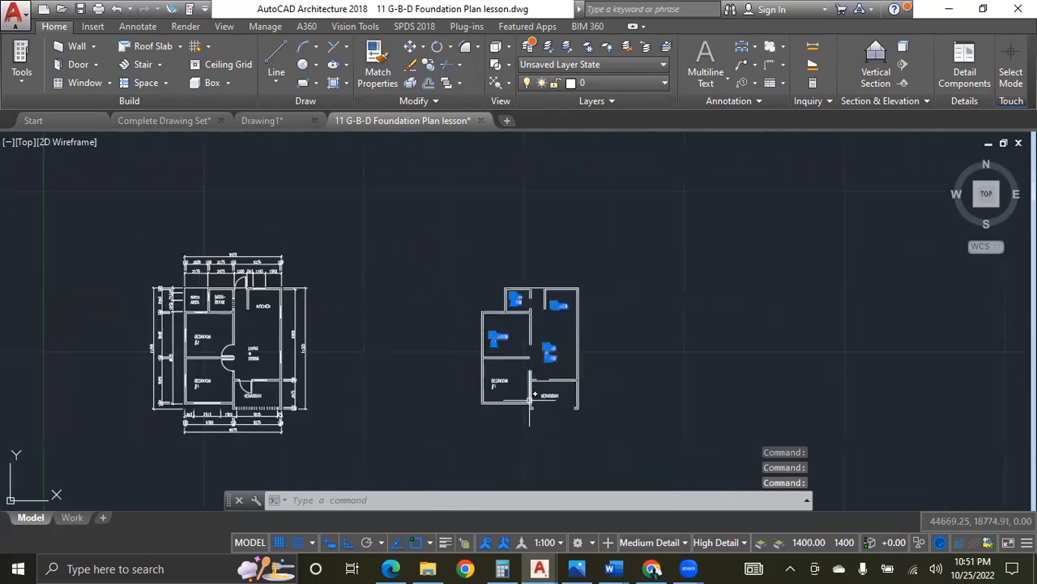
scroll(531, 398, "up", 5)
left_click(577, 387)
left_click(462, 351)
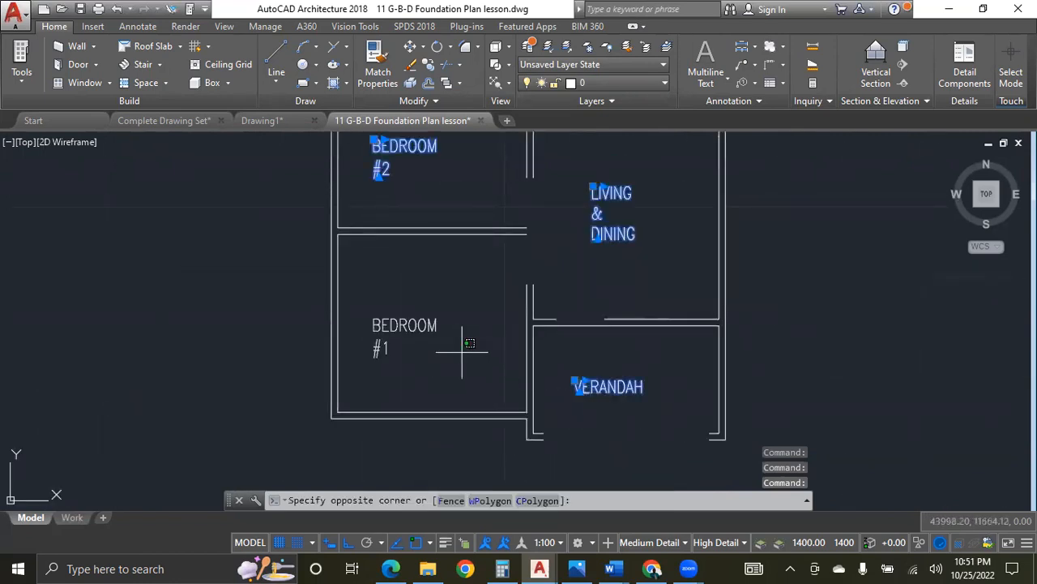
left_click(427, 311)
key("Delete")
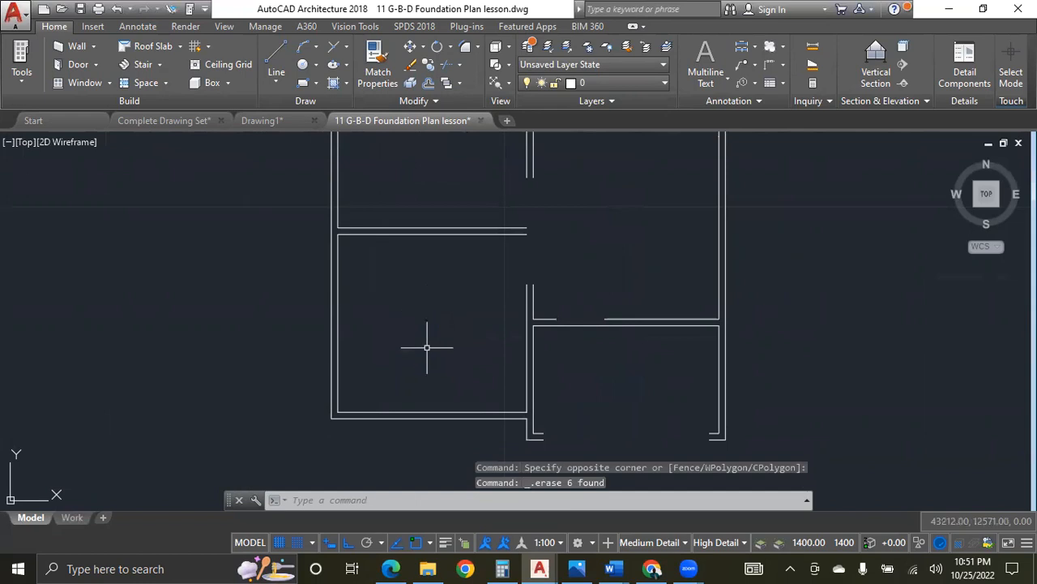
Join the two inner line stubs of the verandah's front wall into one continuous line.
scroll(424, 424, "down", 4)
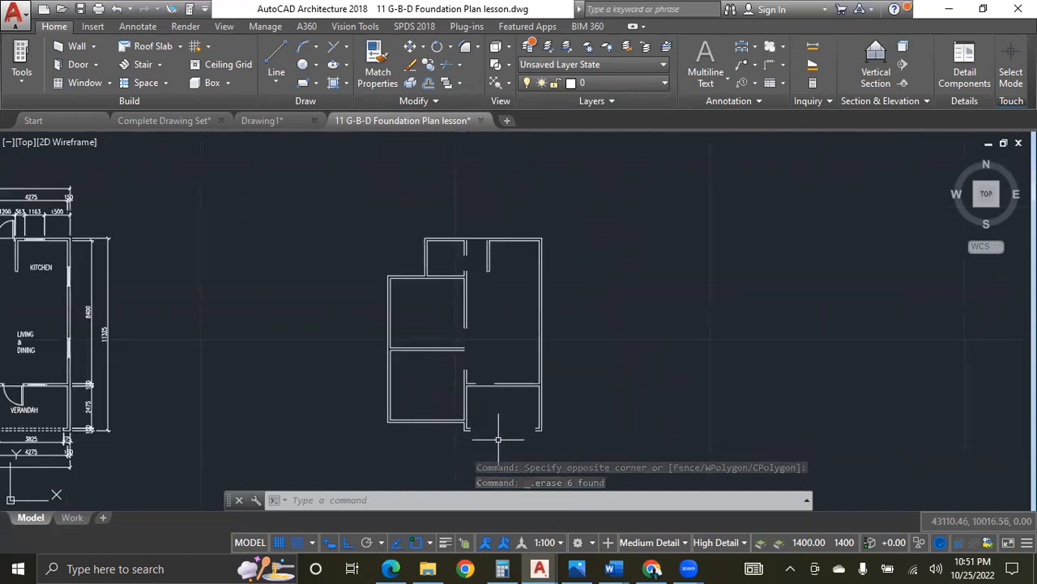
scroll(498, 439, "up", 5)
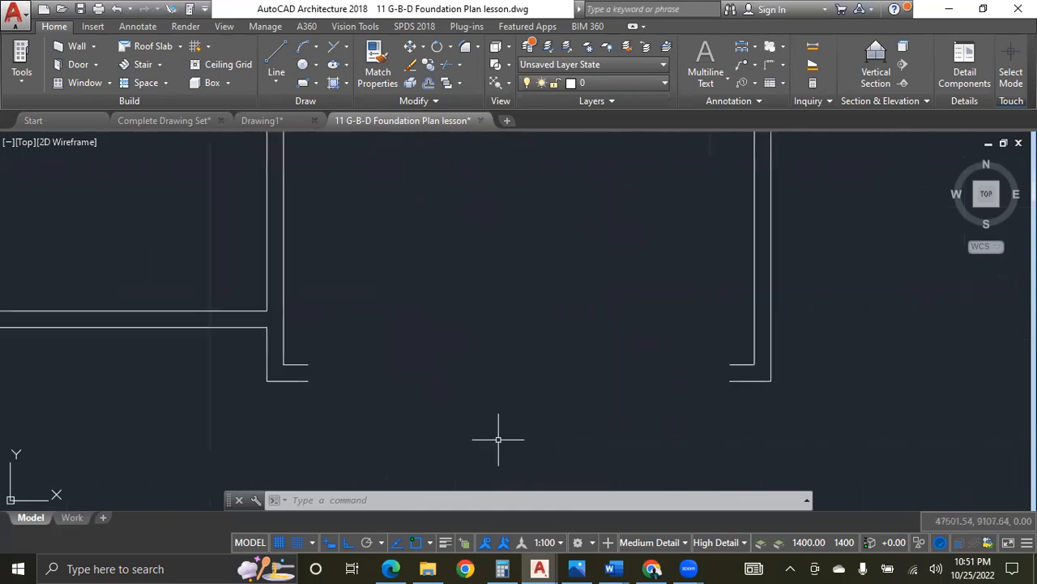
left_click(745, 375)
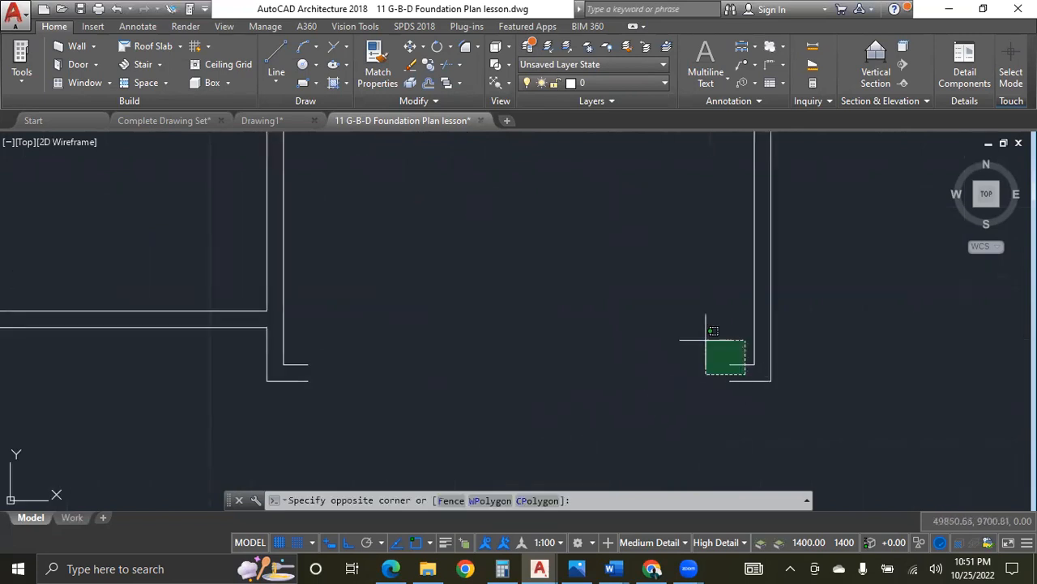
left_click(298, 287)
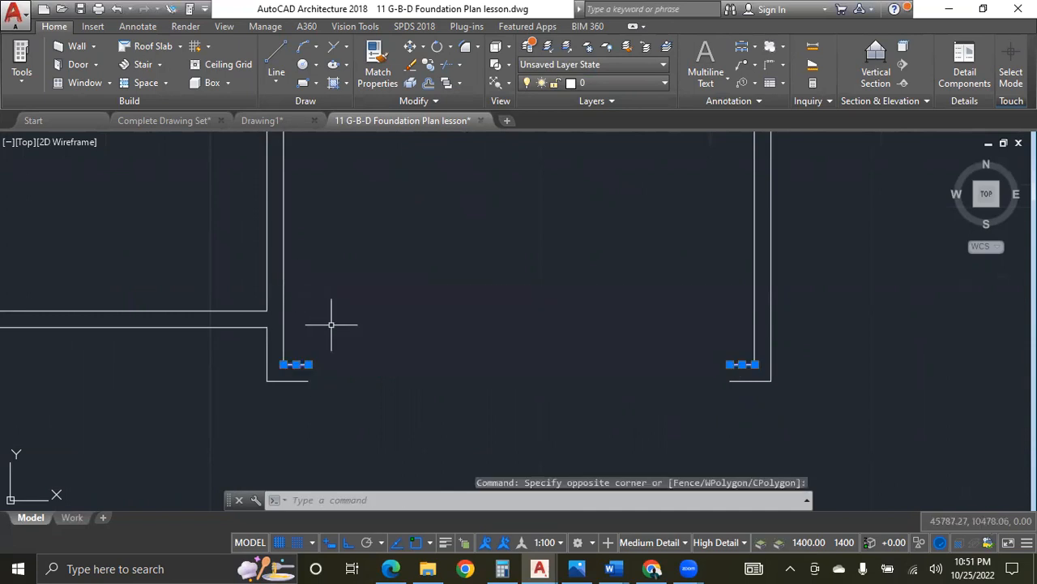
type("j")
key("Return")
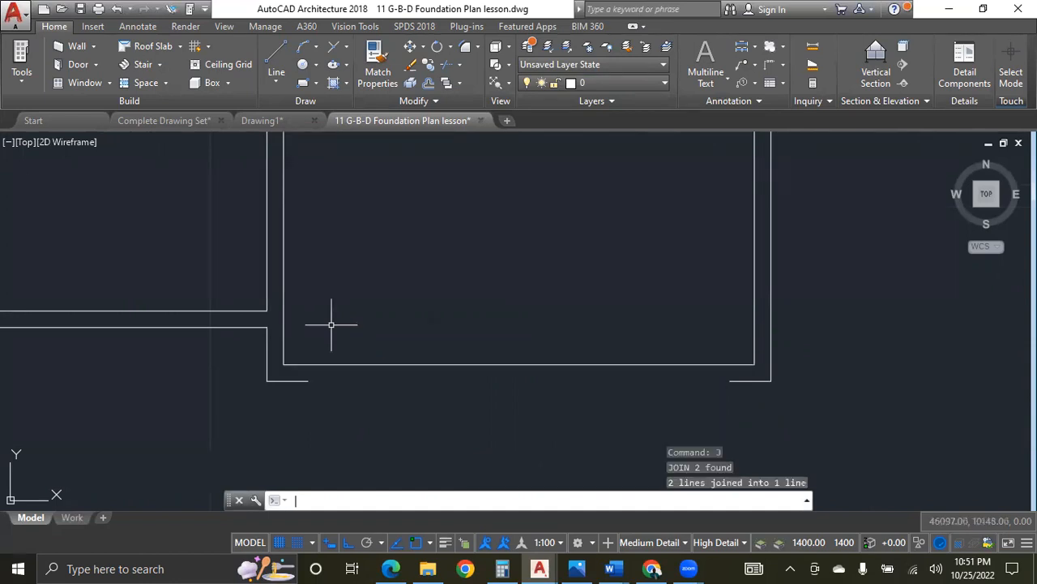
Join the two outer line stubs of the verandah's front wall to close the front opening.
left_click(744, 397)
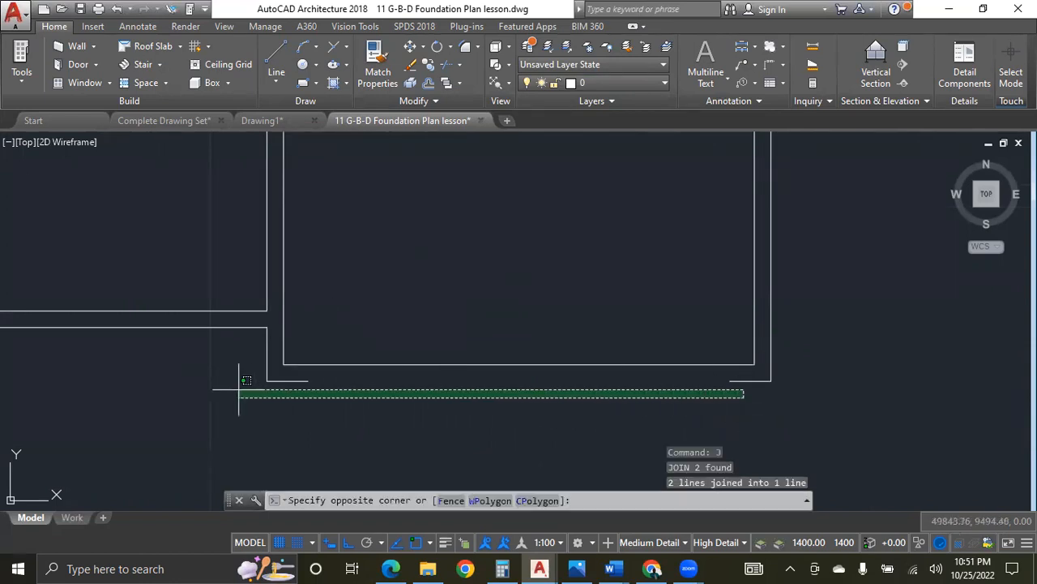
left_click(301, 365)
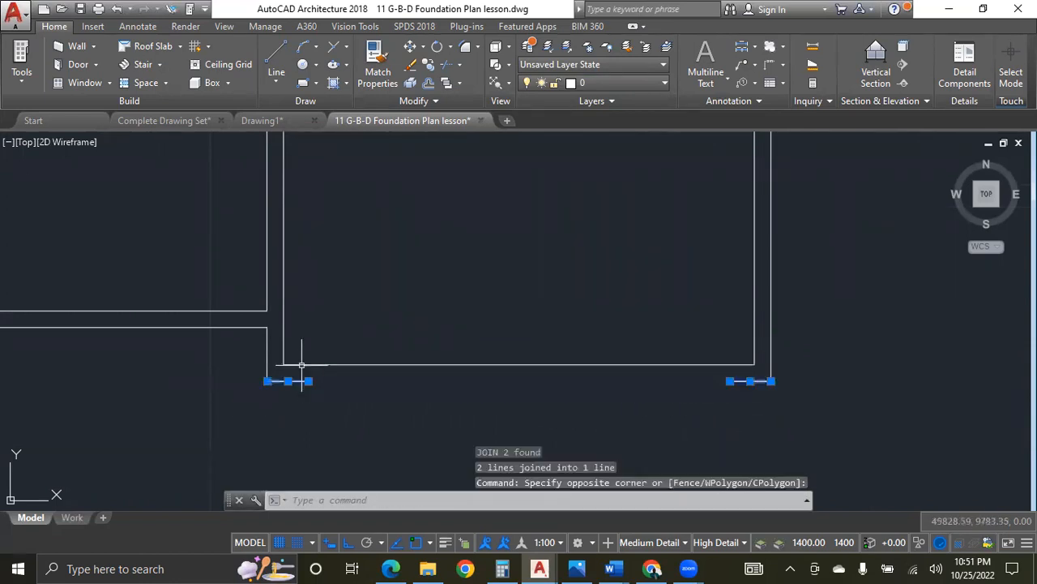
type("j")
key("Return")
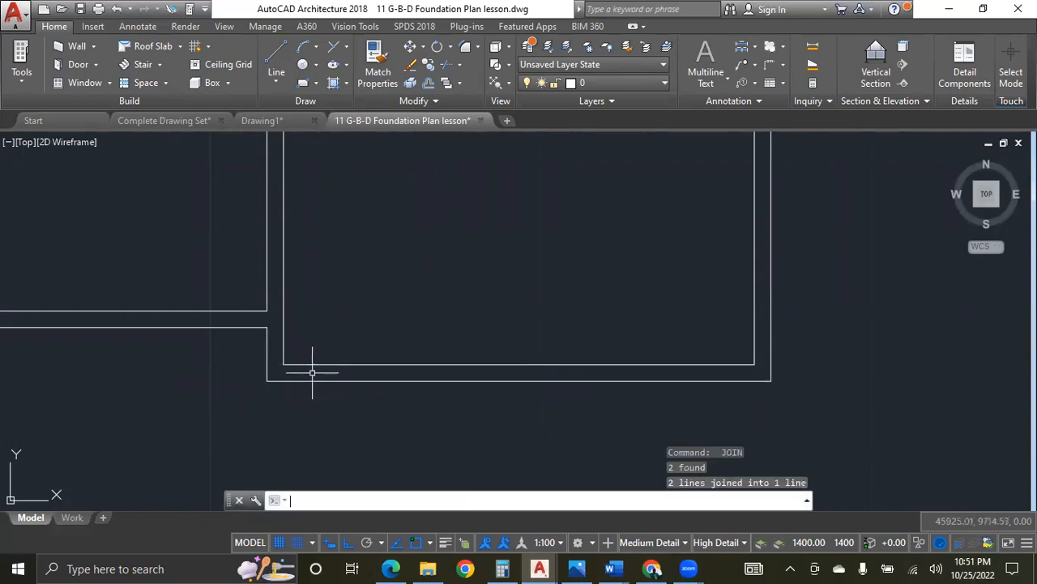
Join the broken line on the living-area side of the wall between the verandah and the living and dining area.
scroll(373, 381, "down", 4)
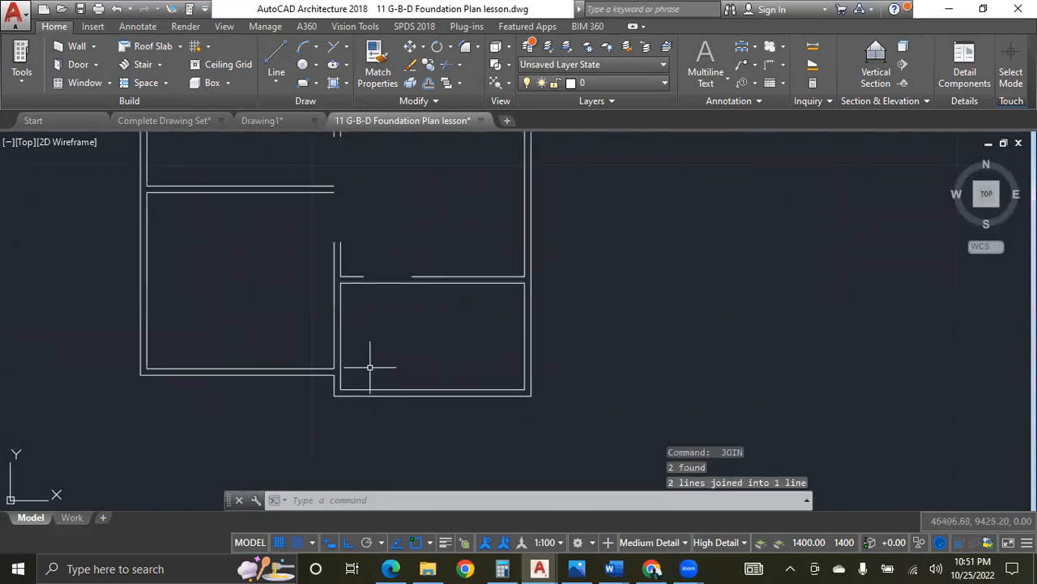
scroll(352, 274, "up", 5)
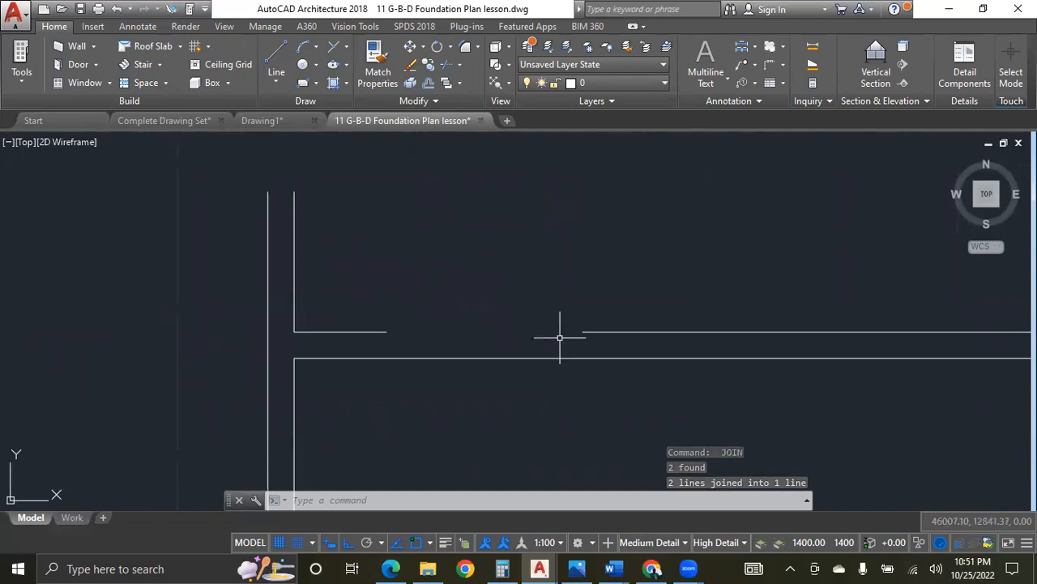
left_click(604, 346)
left_click(392, 251)
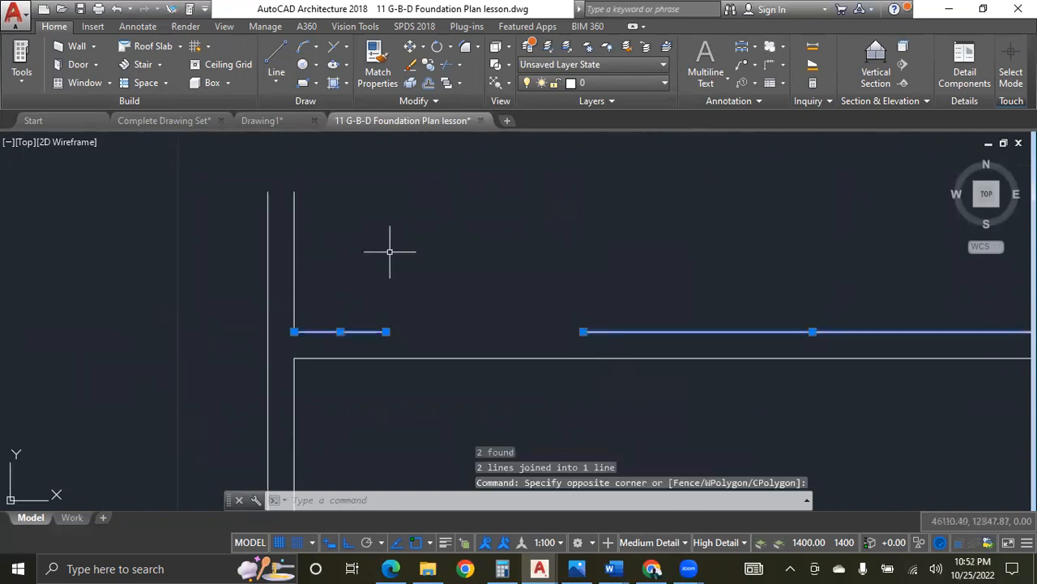
key("space")
scroll(412, 317, "down", 6)
scroll(372, 235, "up", 2)
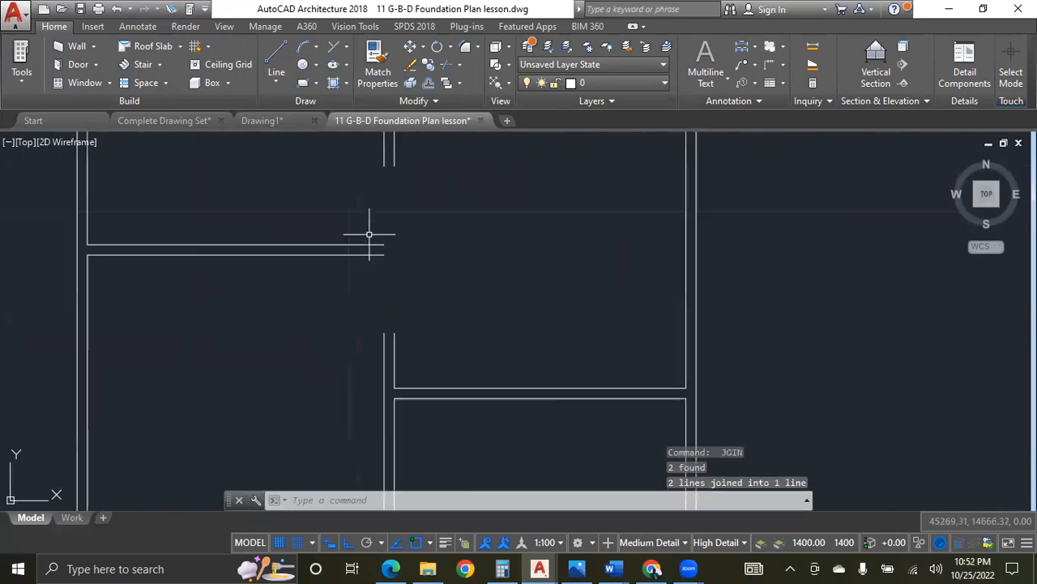
Join the broken lines on both faces of the wall between the bathroom and the kitchen side to close the bathroom door opening.
scroll(393, 320, "down", 4)
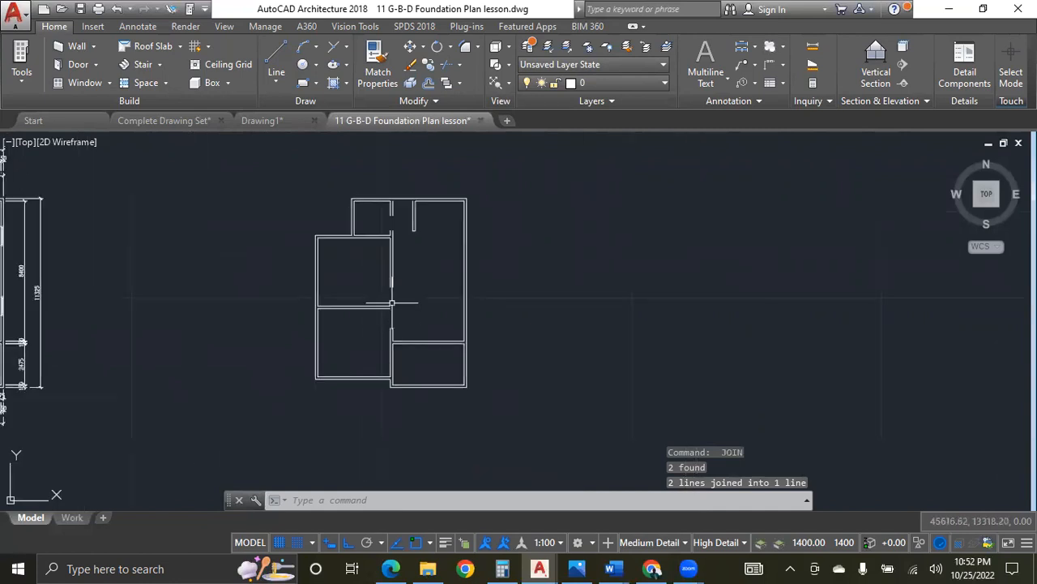
scroll(385, 220, "up", 5)
left_click(453, 372)
left_click(391, 250)
key("j")
key("space")
left_click(500, 388)
left_click(442, 262)
key("Escape")
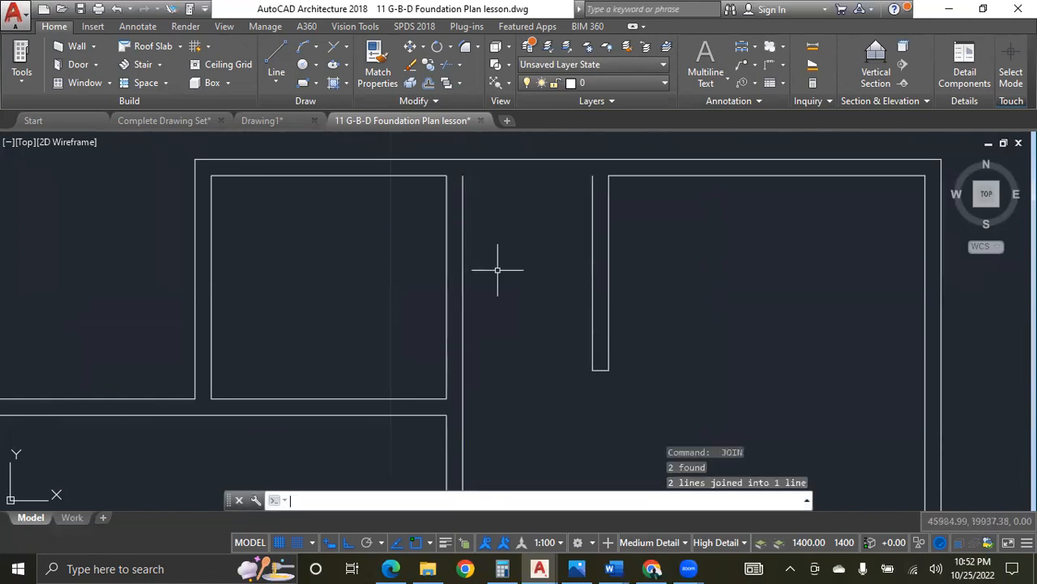
Draw a line along the rear wall's inner face from the bathroom wall to the short kitchen partition.
left_click(276, 56)
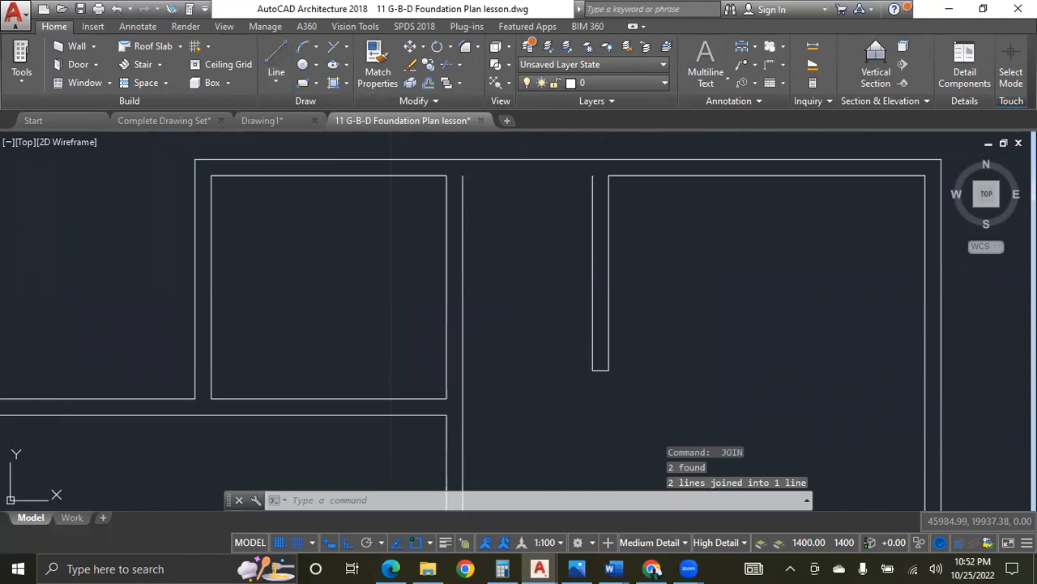
left_click(461, 175)
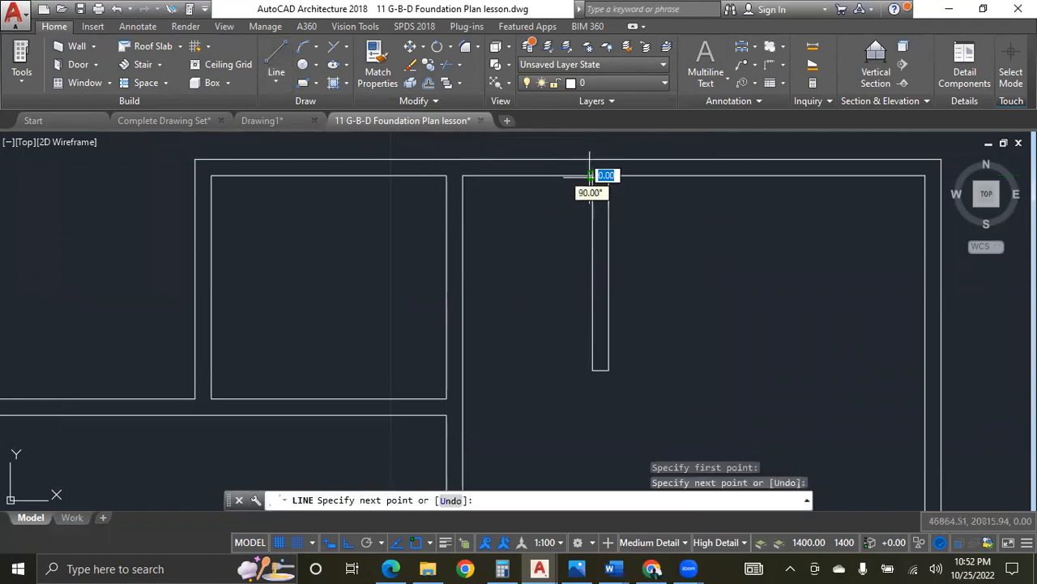
key("Escape")
scroll(554, 230, "down", 3)
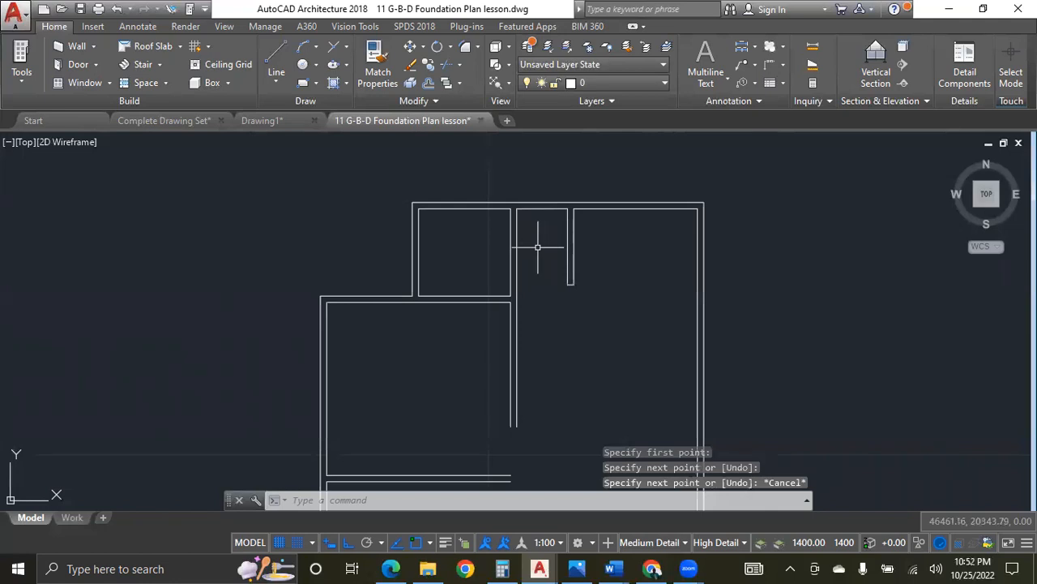
Chamfer the front bedroom's inner corner with zero distances, connecting the dividing wall's lower line to the broken vertical wall line.
scroll(537, 247, "down", 3)
scroll(523, 344, "up", 5)
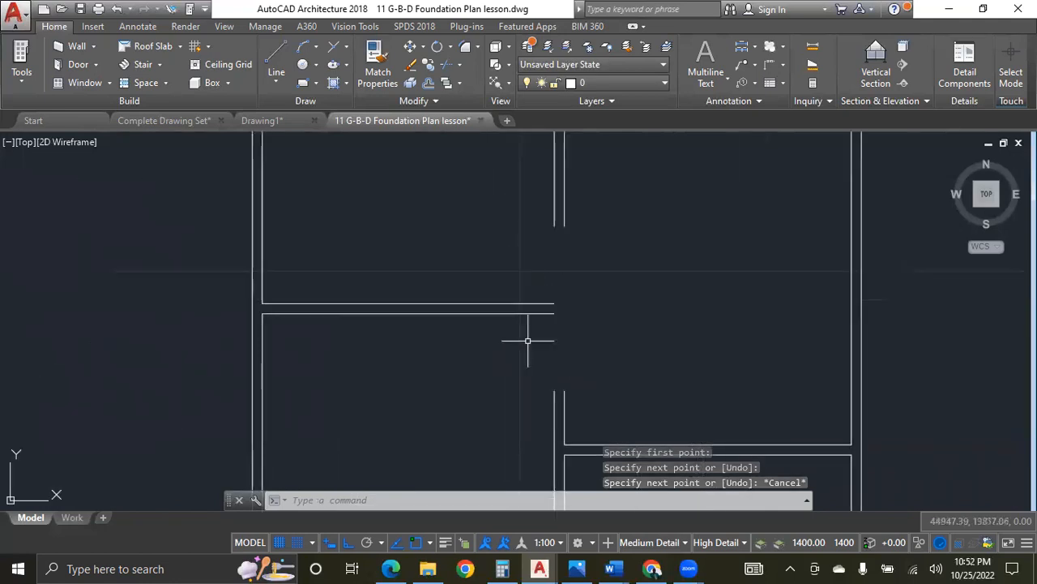
scroll(539, 332, "up", 2)
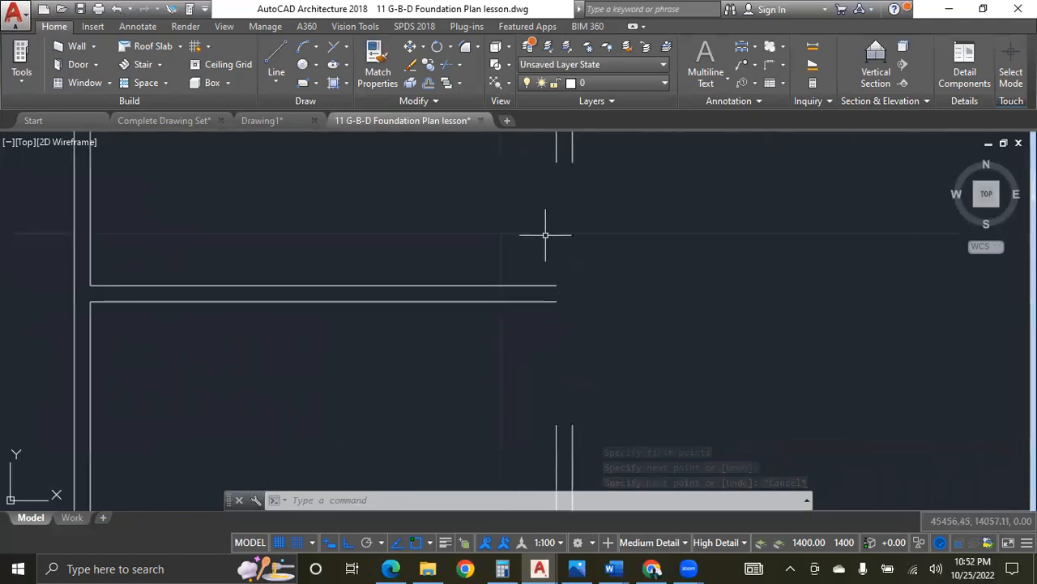
type("c")
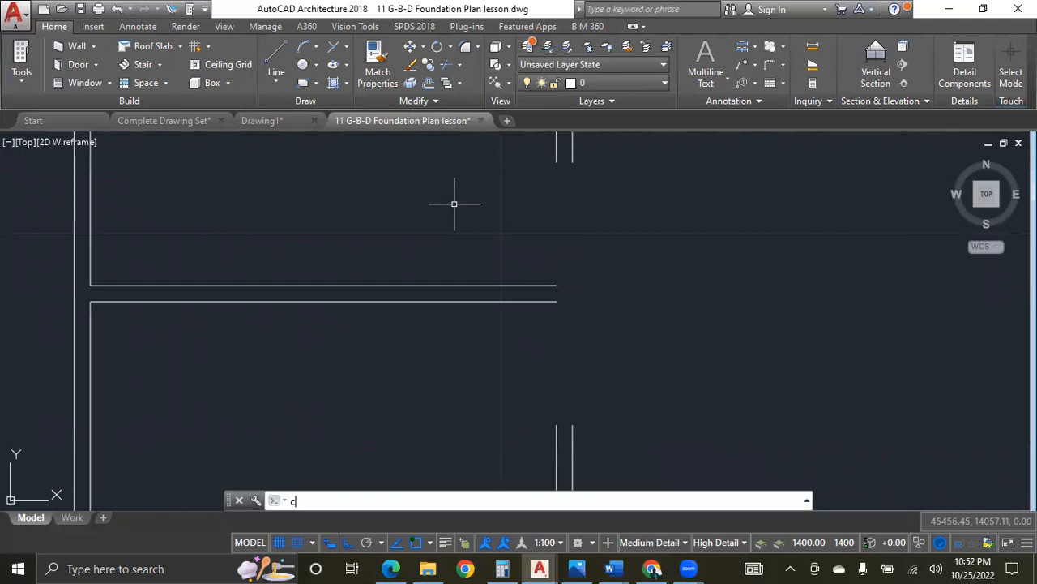
type("h")
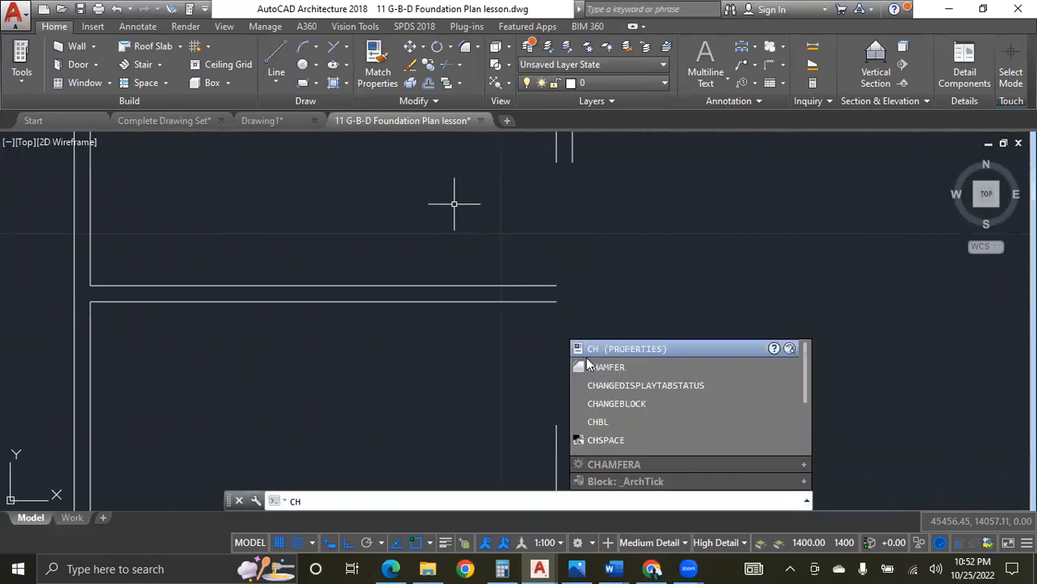
left_click(591, 366)
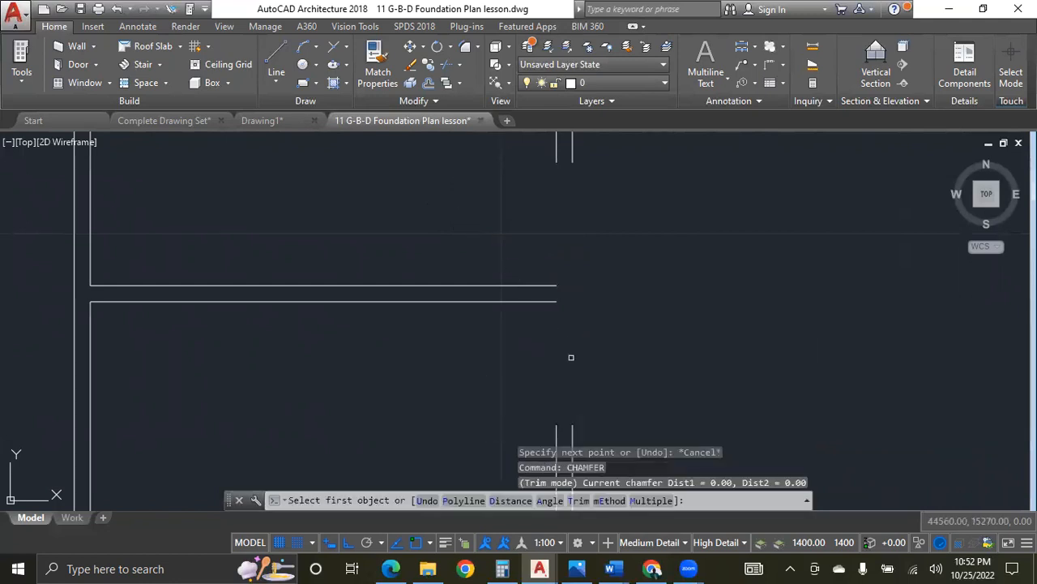
left_click(556, 436)
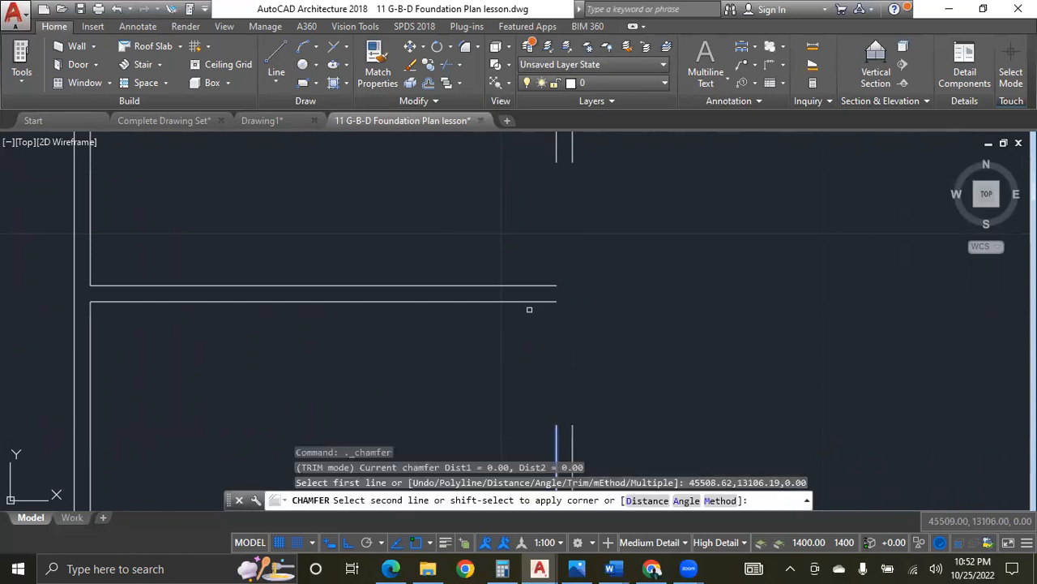
left_click(526, 301)
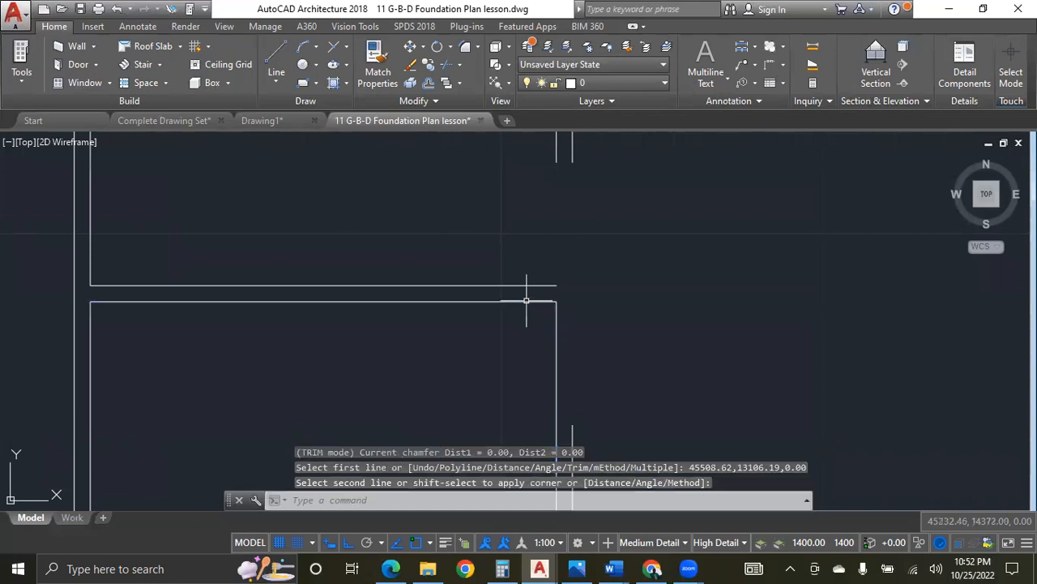
Chamfer the rear bedroom's inner corner with zero distances, connecting the dividing wall's upper line to the vertical wall line above.
scroll(560, 398, "down", 1)
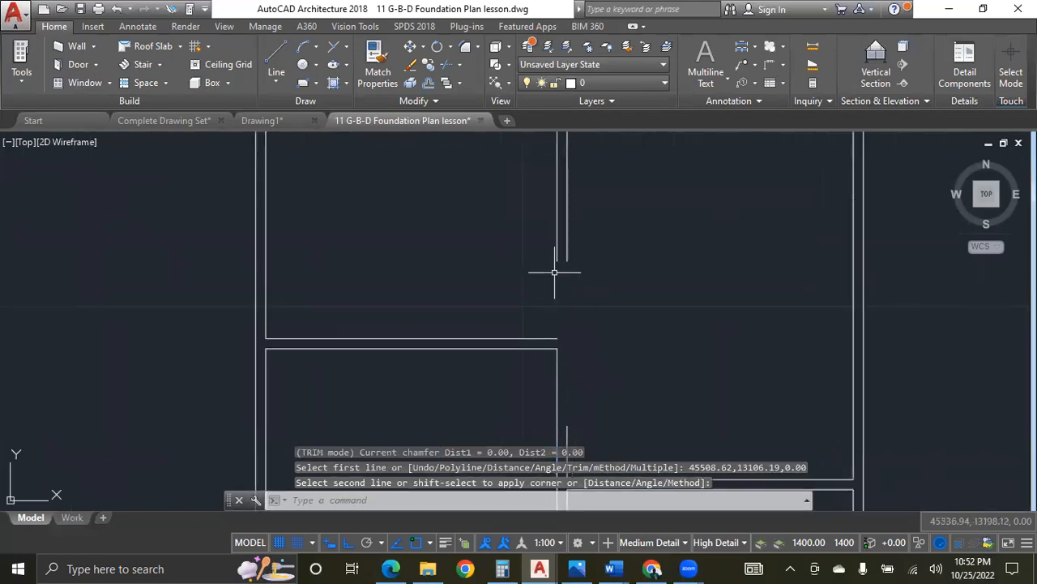
key("Return")
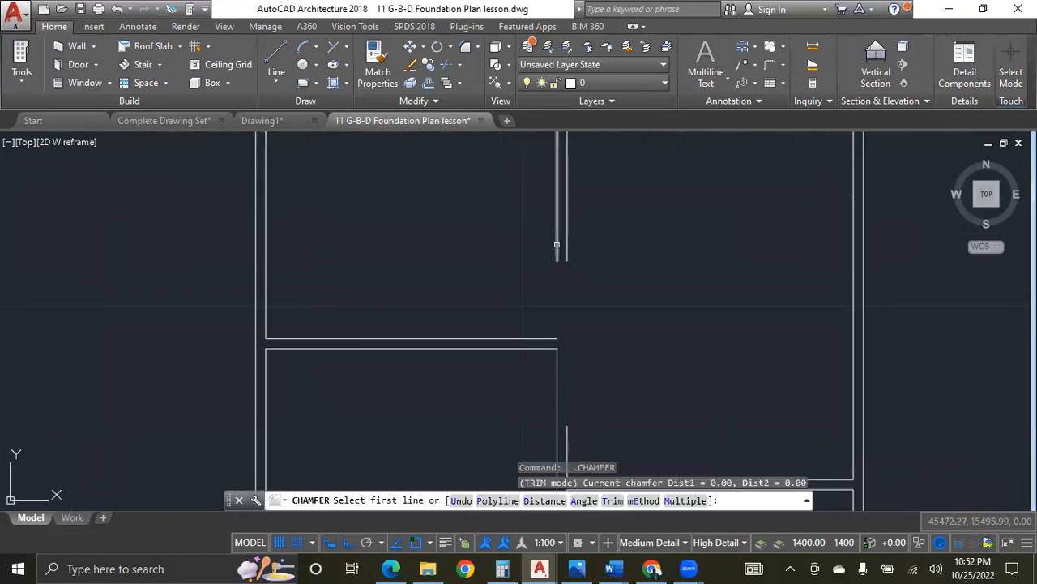
left_click(561, 257)
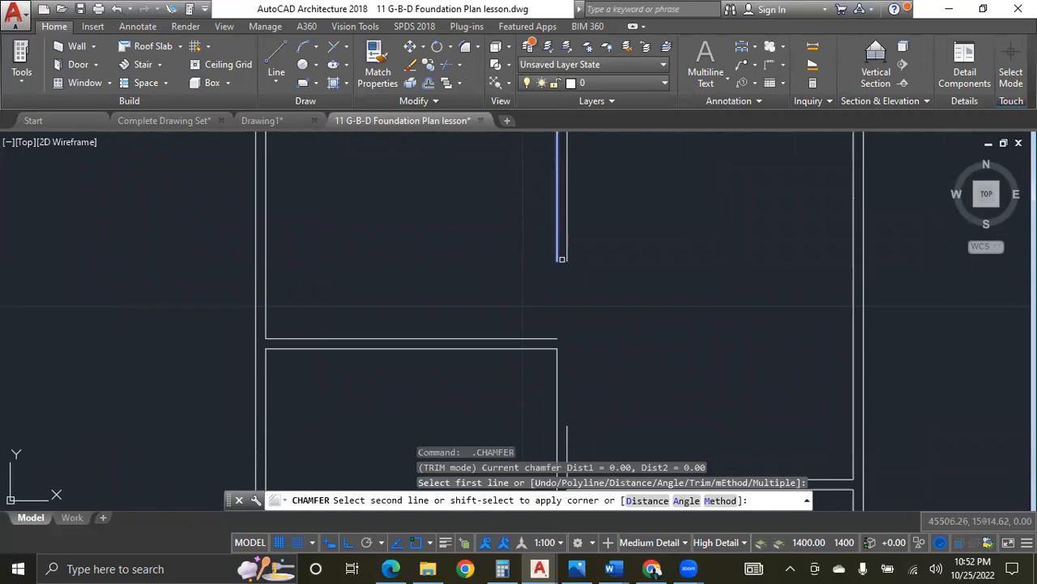
left_click(543, 339)
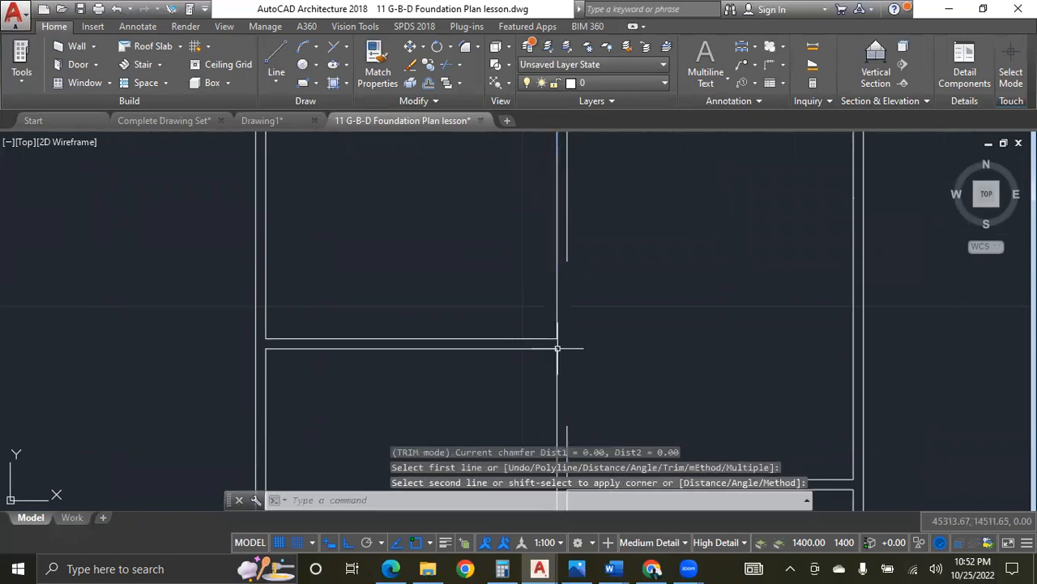
key("Return")
key("Escape")
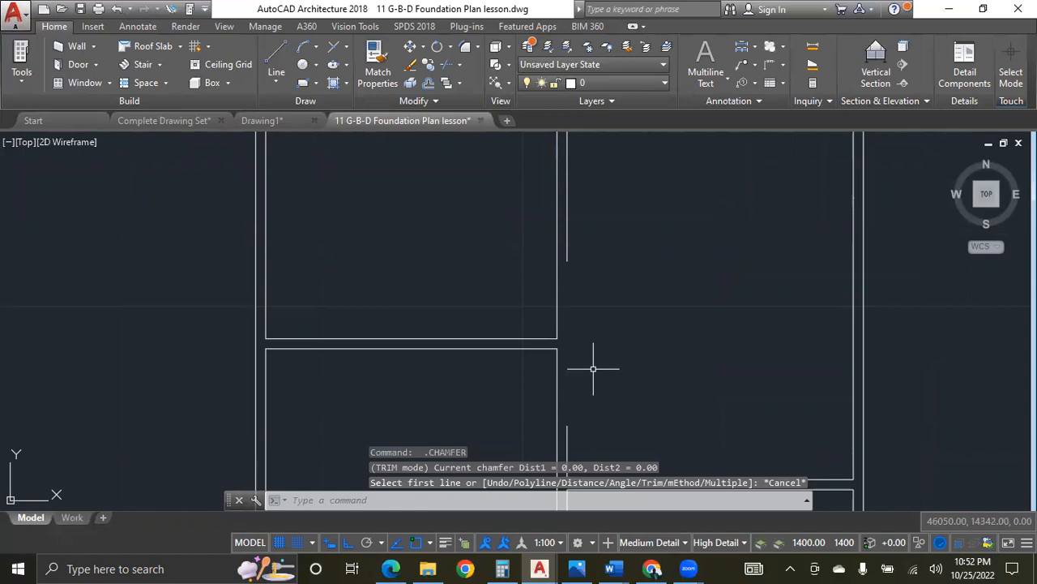
Join the two line stubs on the living-area side of the bedroom wall into one continuous line.
left_click(608, 452)
left_click(569, 245)
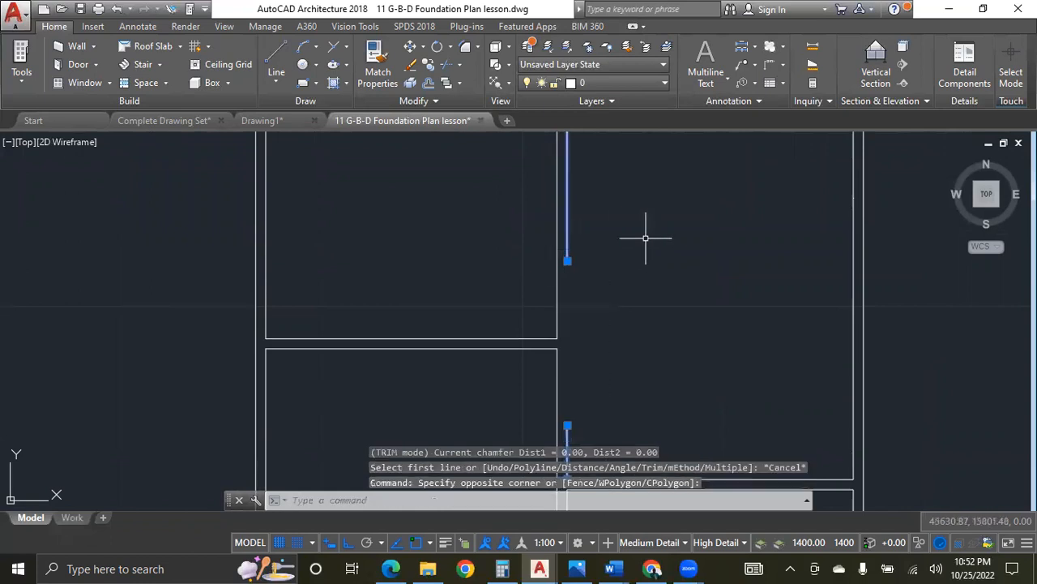
type("j")
key("Return")
scroll(349, 357, "down", 5)
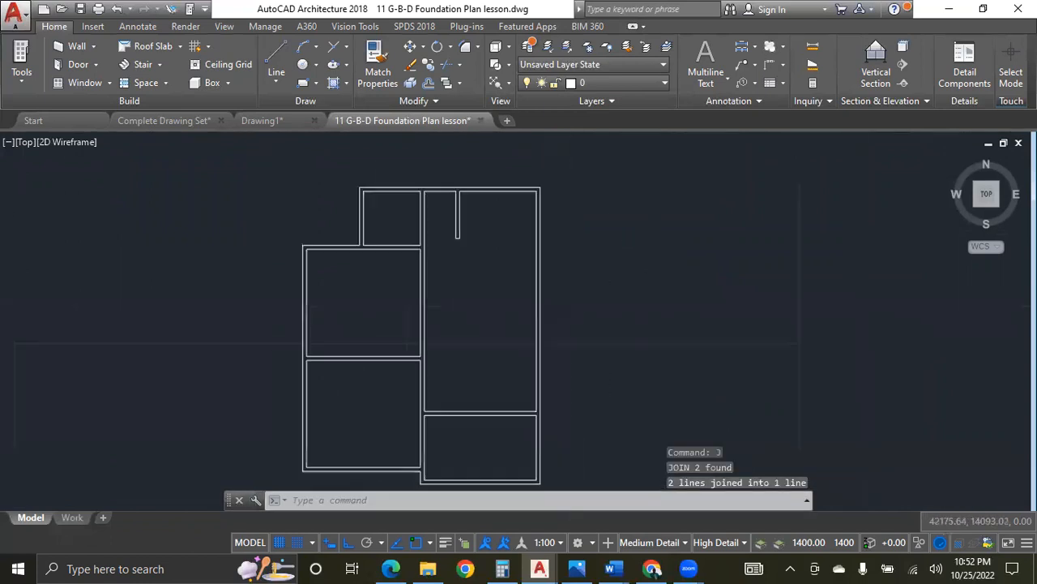
scroll(383, 339, "up", 4)
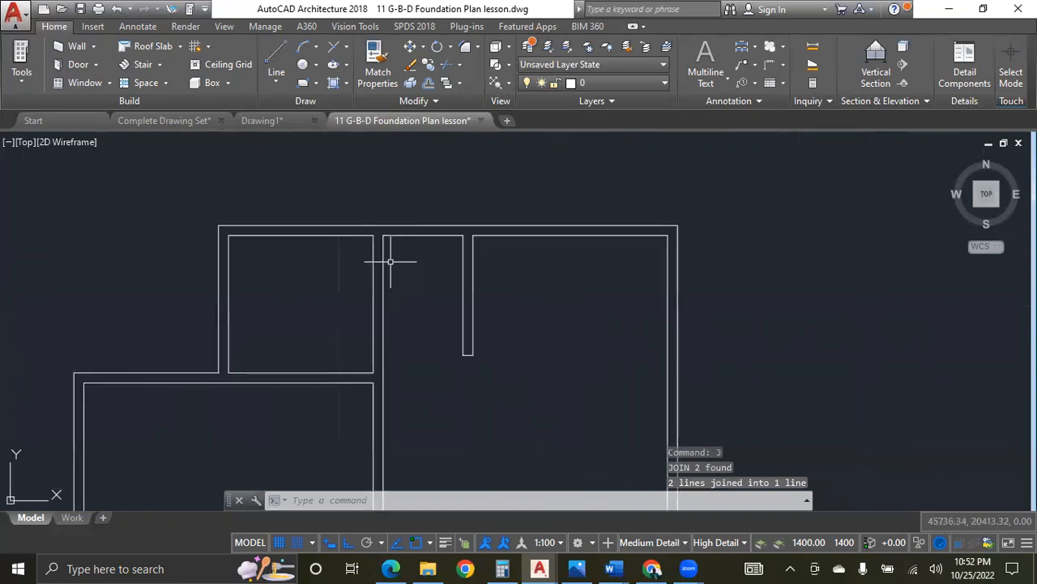
scroll(415, 269, "down", 4)
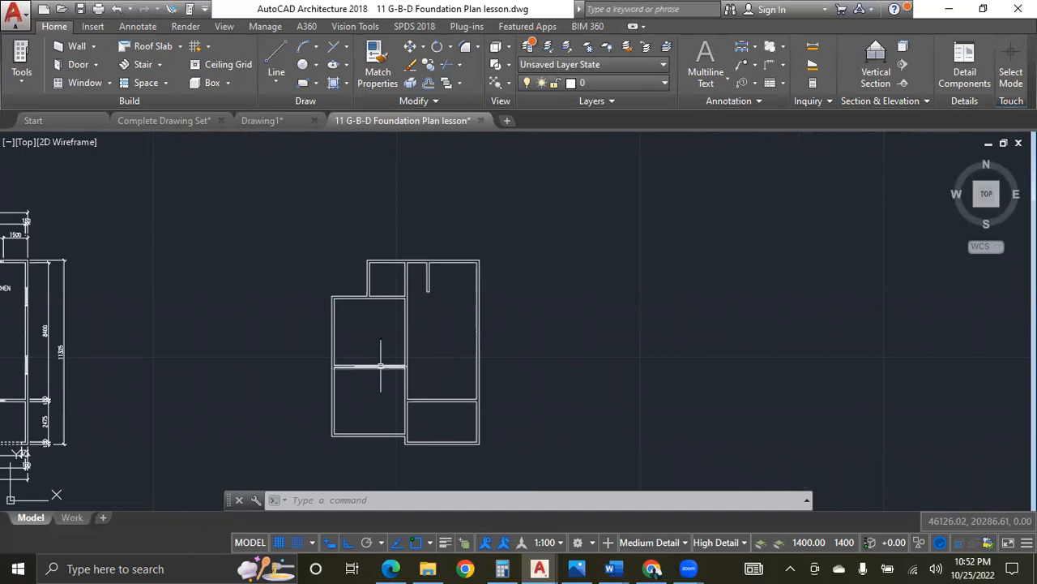
scroll(382, 359, "up", 2)
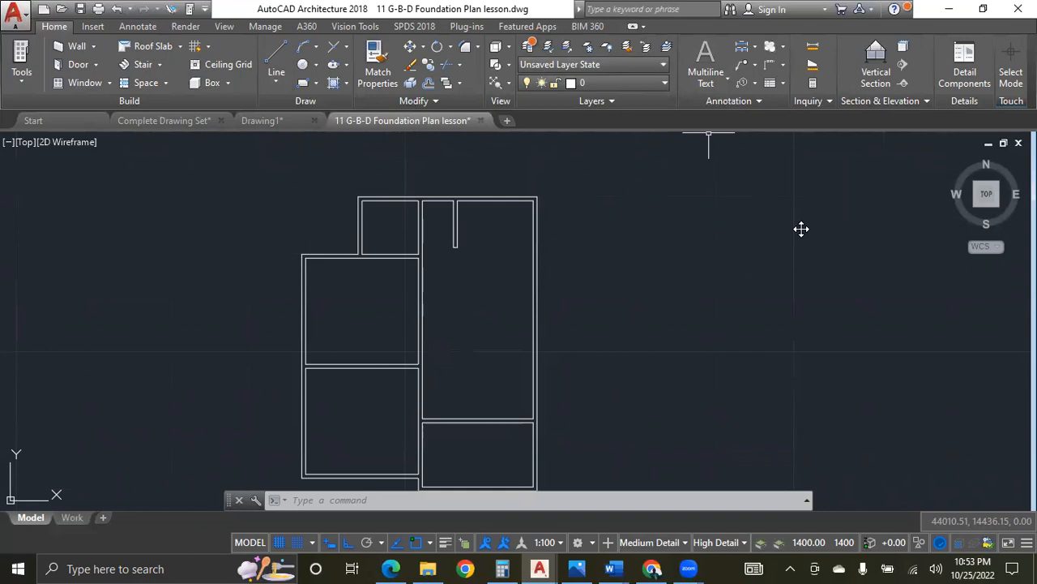
Create a new layer named A-FOUND. TRENCH in the Layer Properties Manager.
left_click(663, 84)
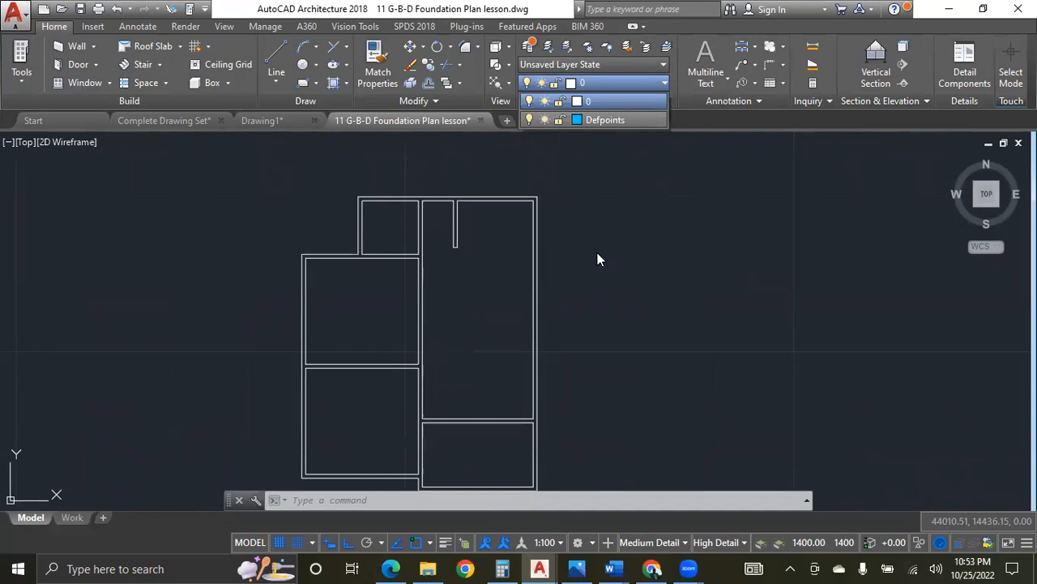
left_click(393, 503)
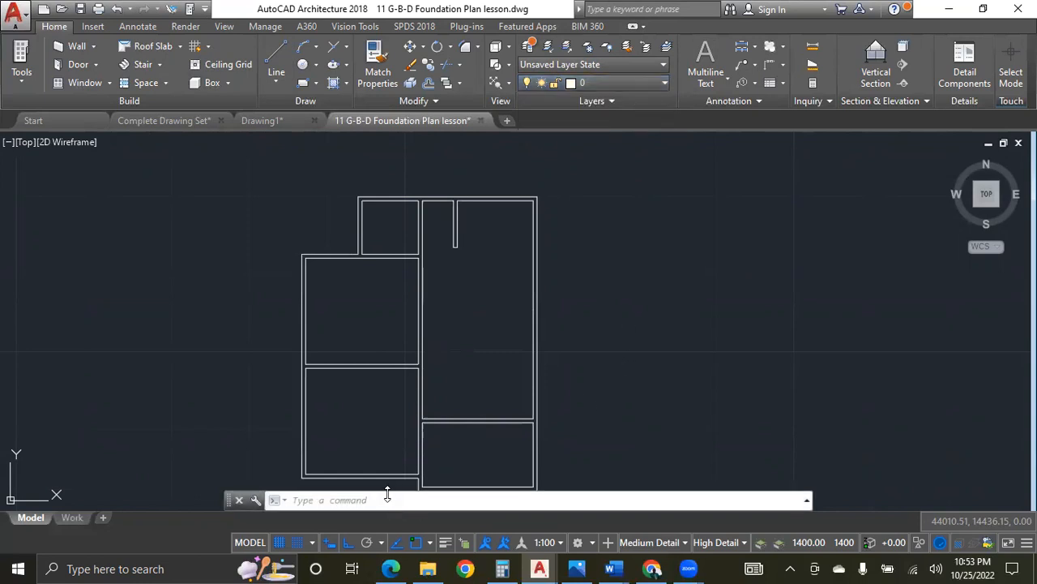
left_click(390, 501)
type("la")
key("Return")
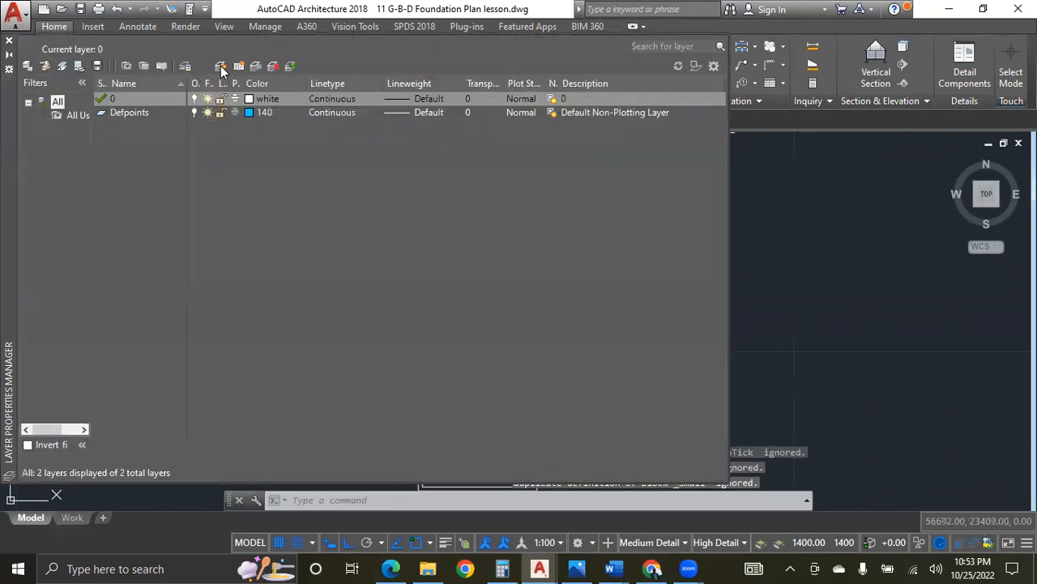
left_click(221, 67)
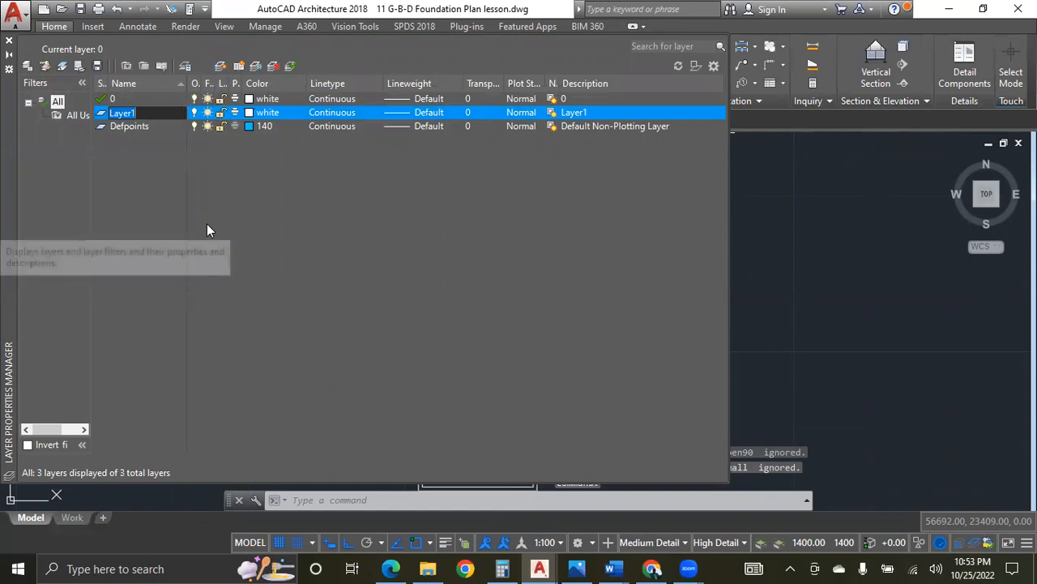
type("A-FOUND.")
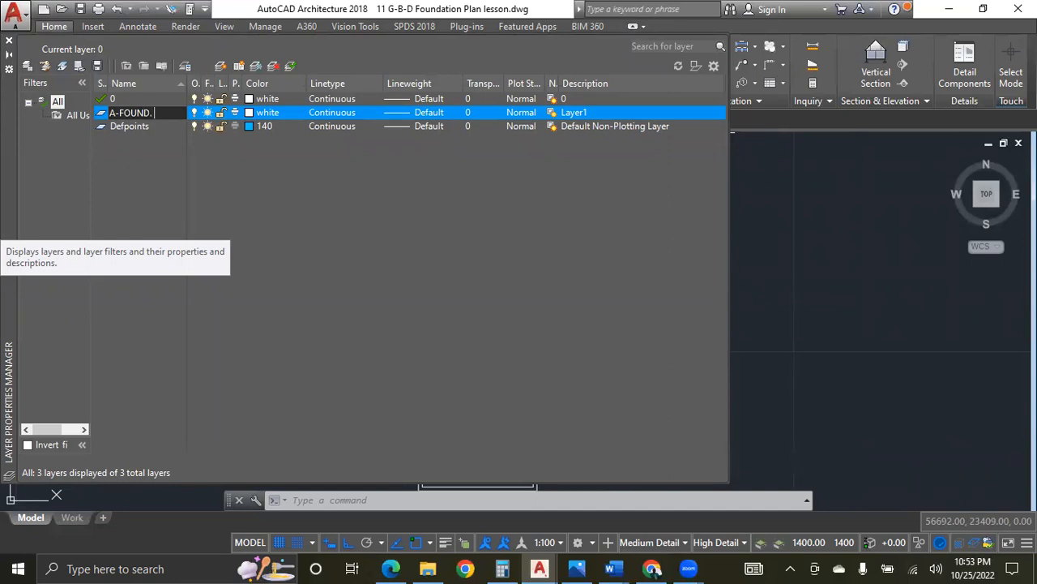
type(" TRENCH")
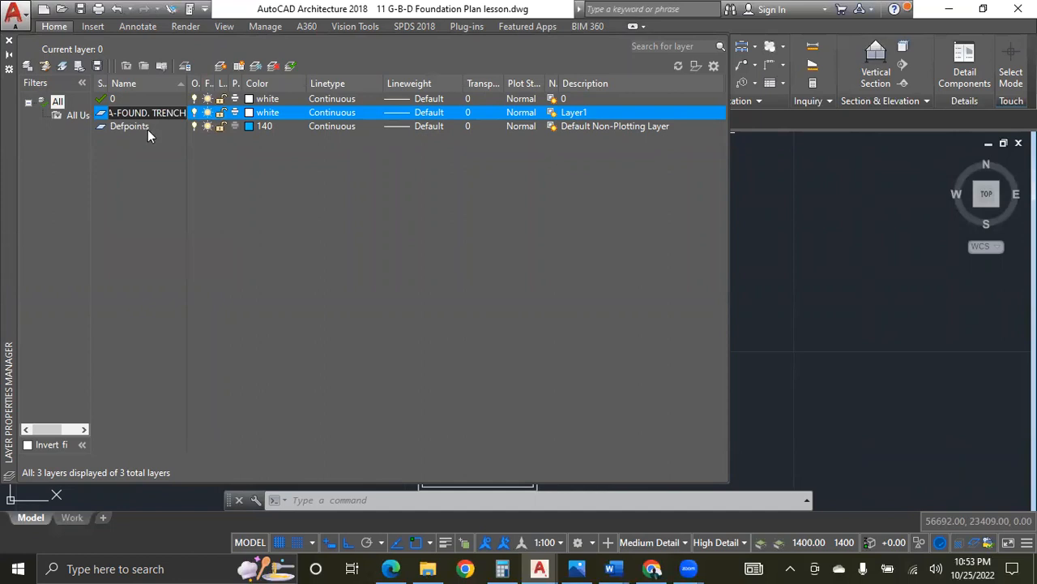
Set the A-FOUND. TRENCH layer's color to green, index color 80.
left_click(253, 116)
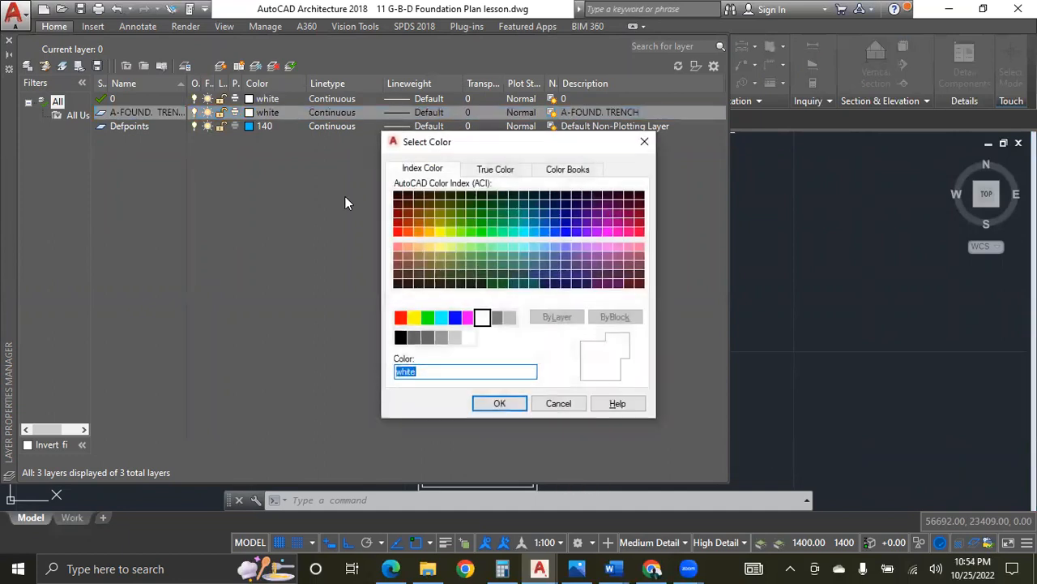
left_click(457, 231)
left_click(470, 235)
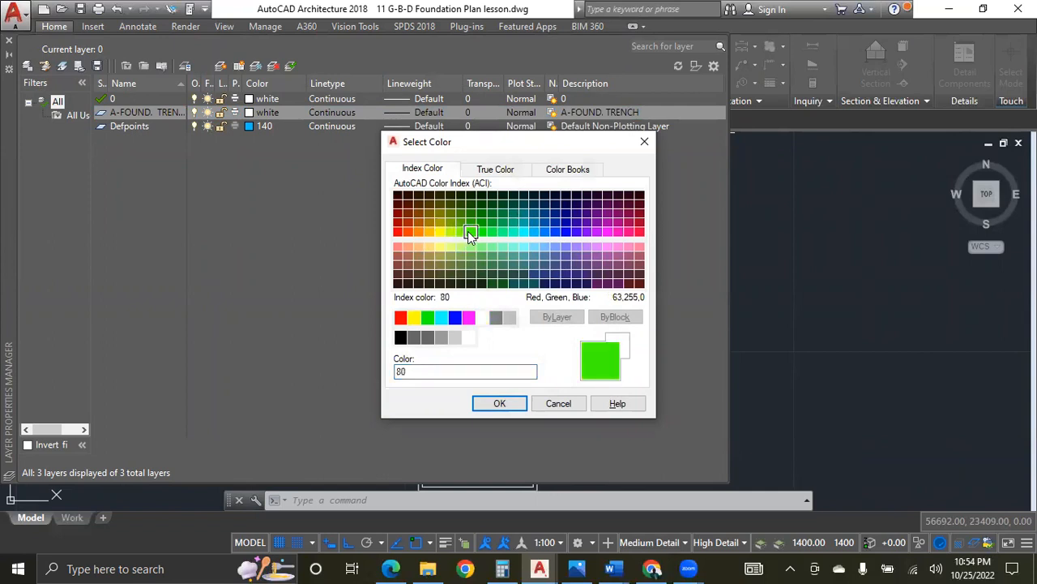
left_click(496, 403)
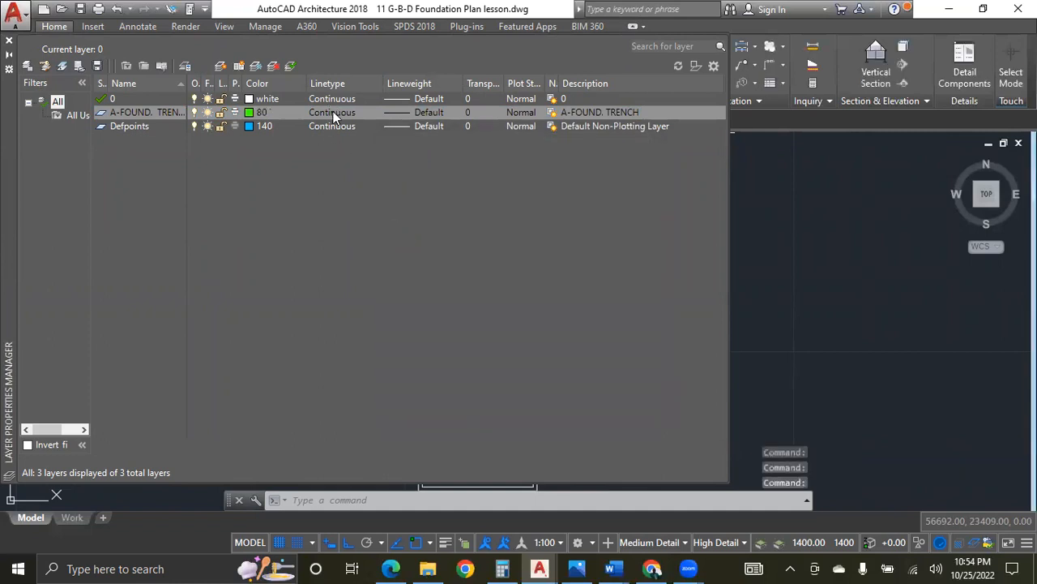
Assign the HIDDEN2 linetype to the A-FOUND. TRENCH layer and close the Layer Properties Manager.
left_click(333, 113)
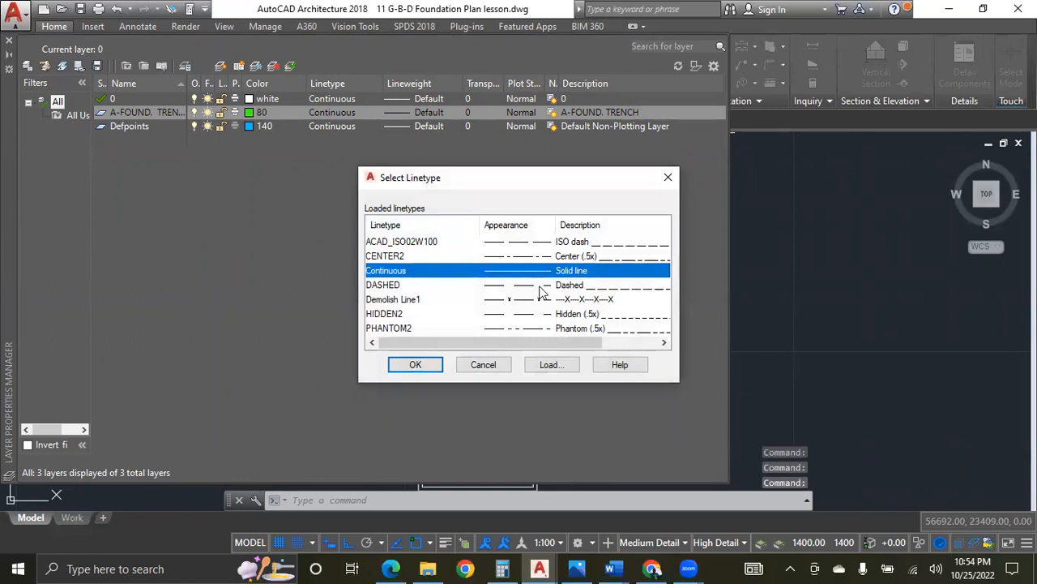
scroll(503, 276, "right", 1)
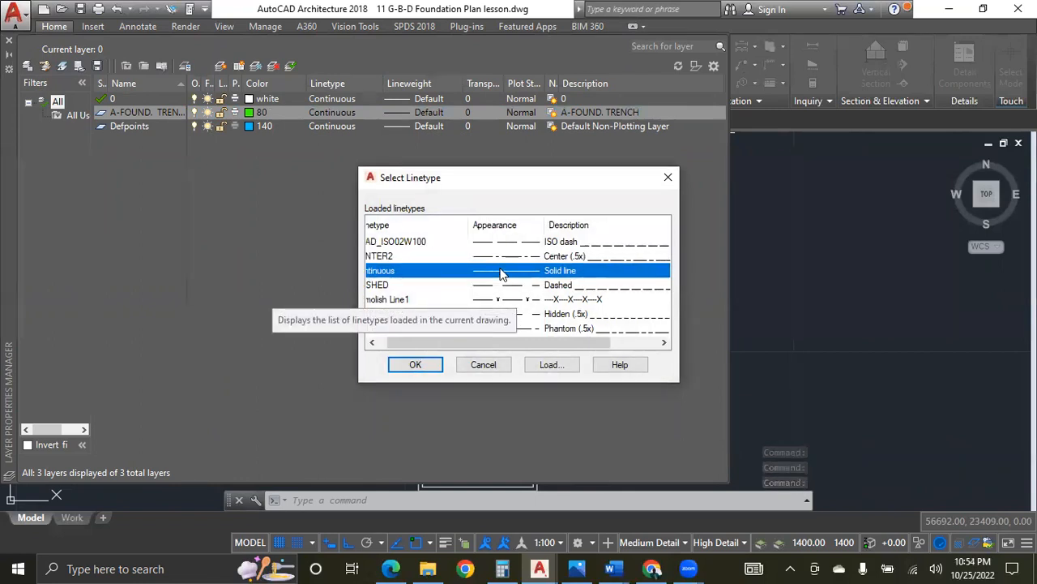
scroll(460, 292, "left", 1)
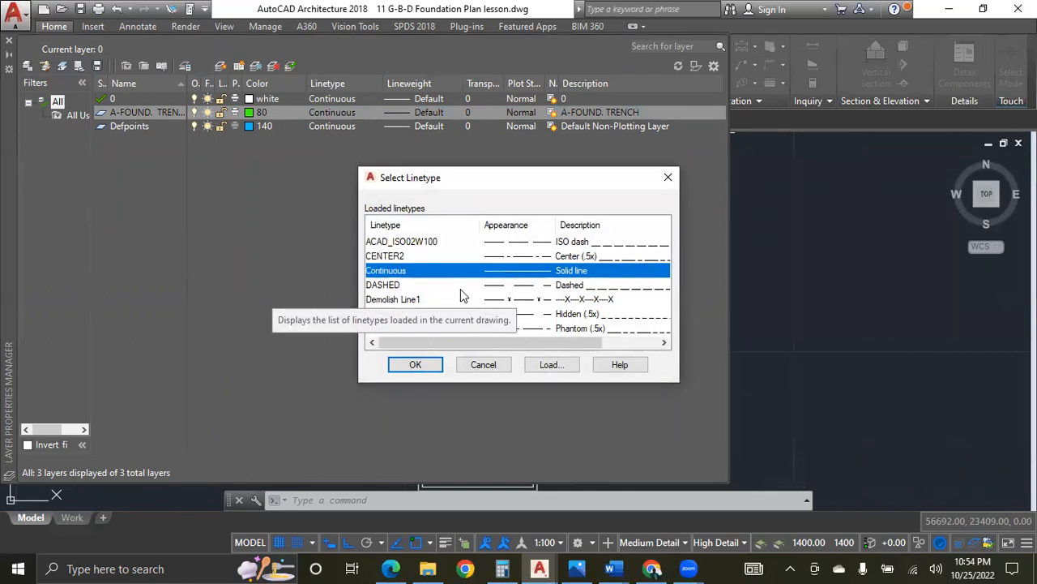
left_click(523, 315)
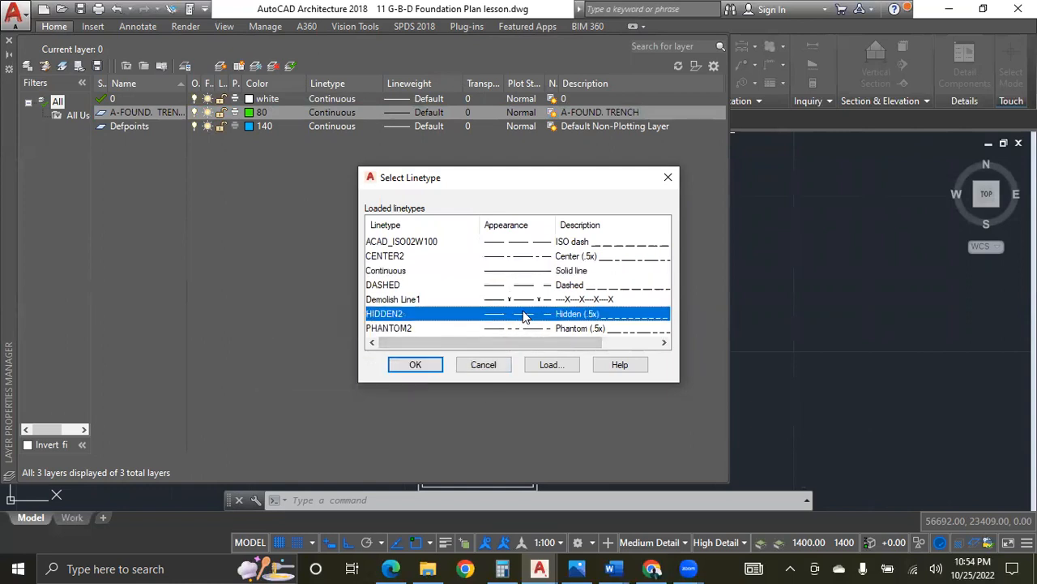
left_click(440, 367)
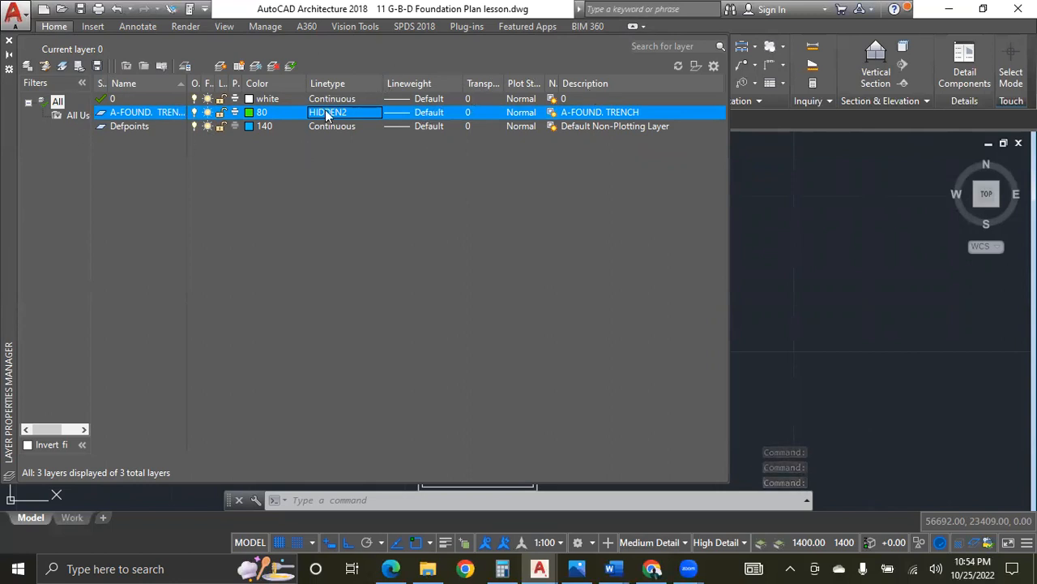
left_click(9, 54)
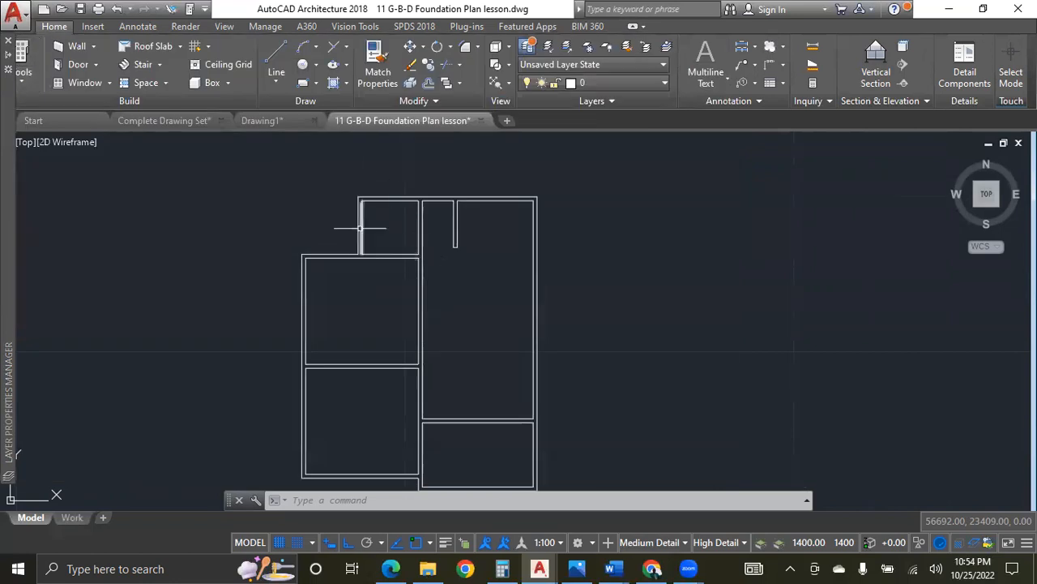
Join all the outer wall lines around the house perimeter into a single polyline.
scroll(355, 203, "up", 2)
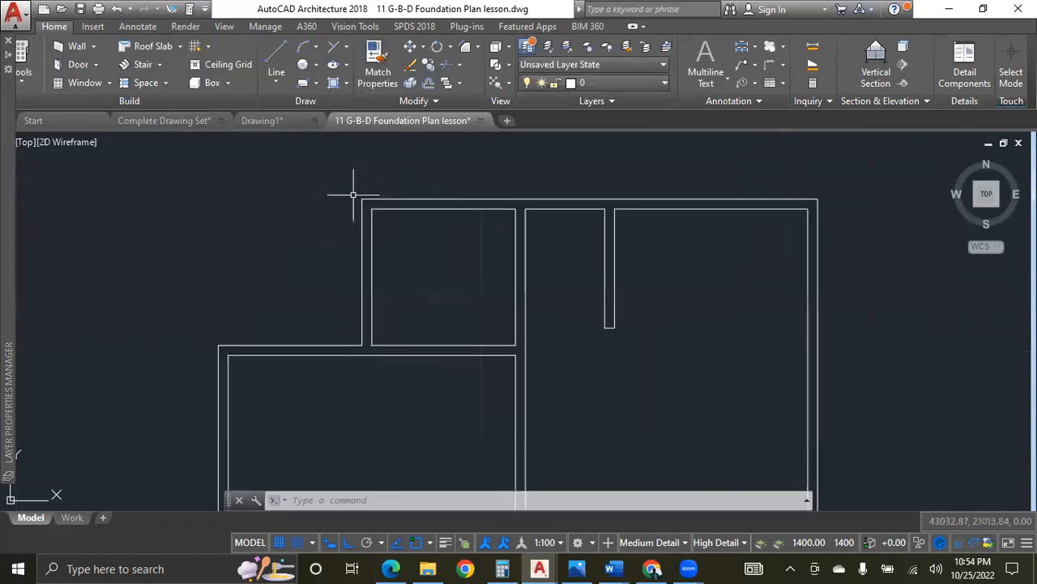
left_click(362, 249)
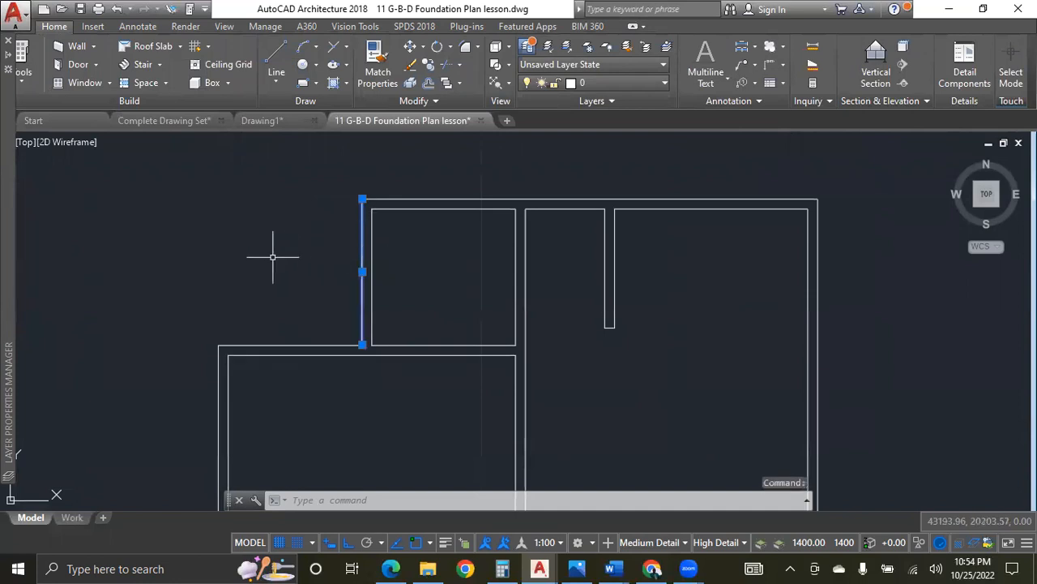
scroll(272, 256, "down", 2)
left_click(367, 220)
scroll(348, 219, "down", 2)
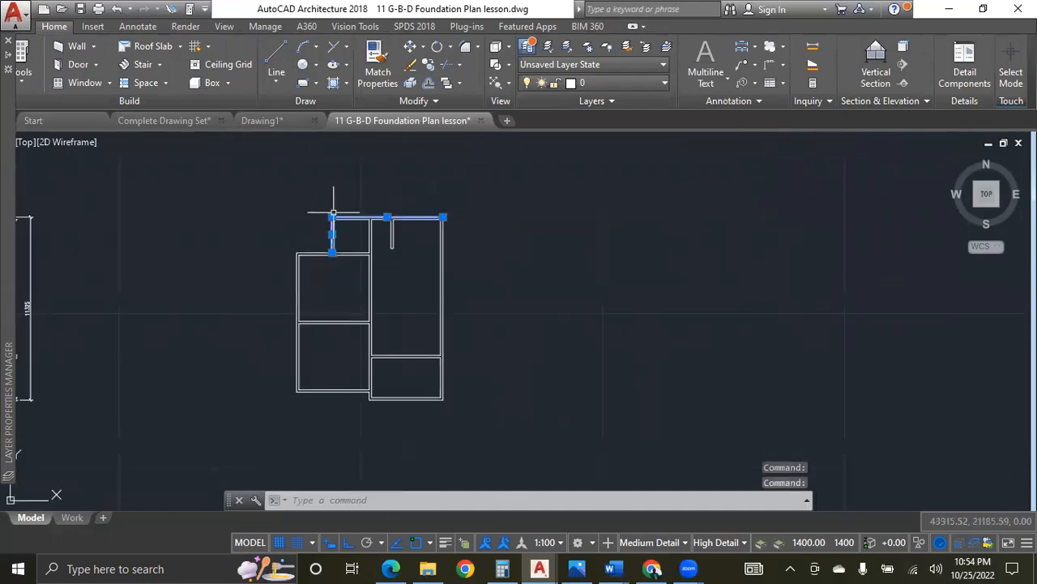
scroll(449, 250, "up", 2)
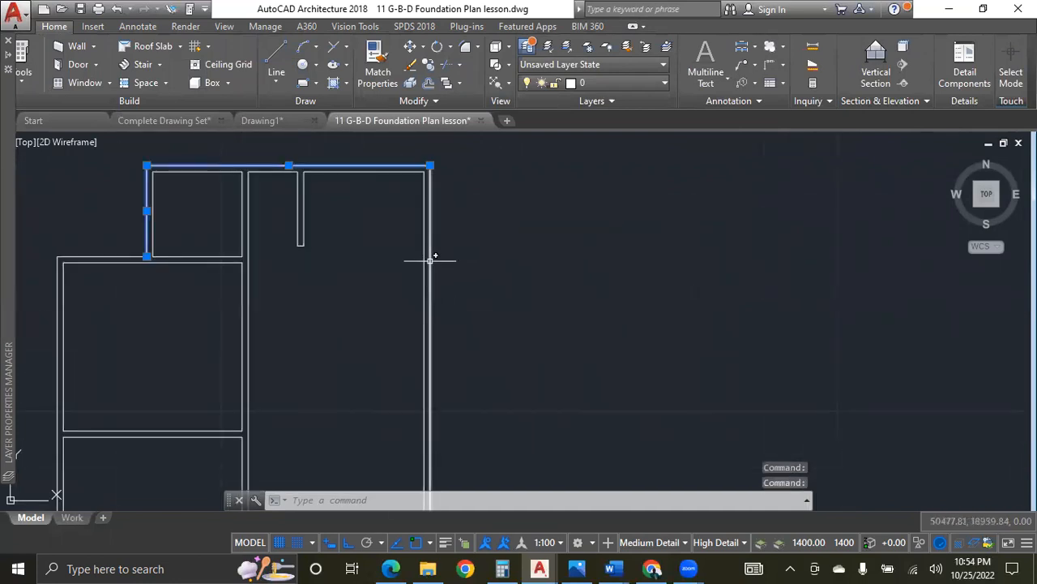
left_click(430, 257)
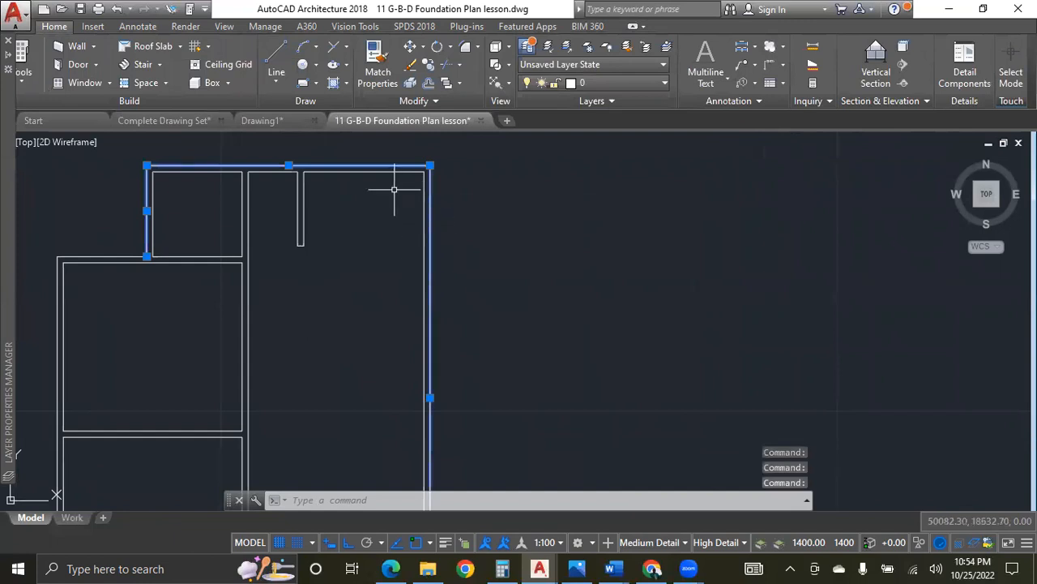
scroll(394, 189, "down", 3)
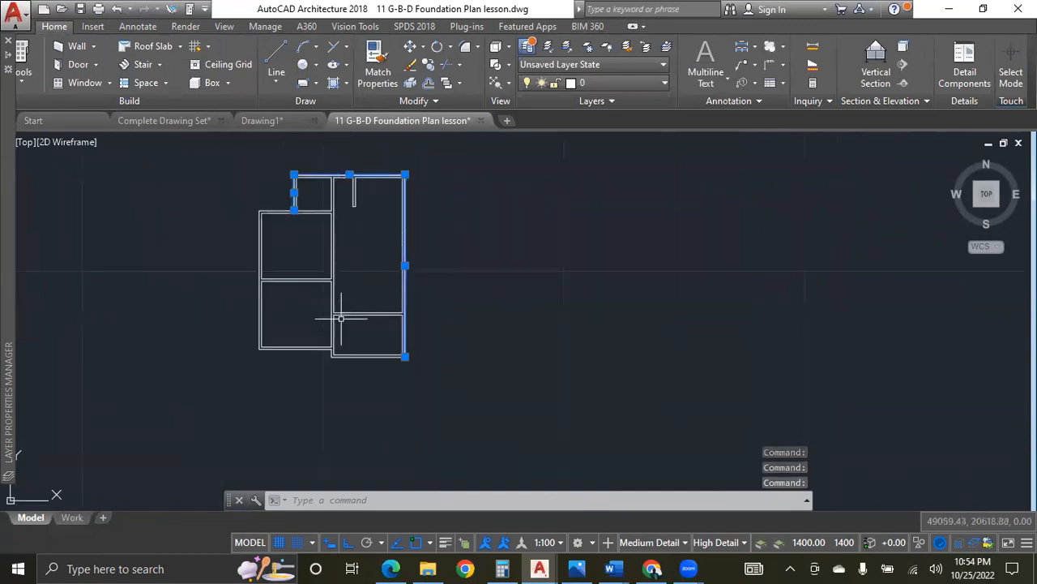
scroll(344, 352, "up", 5)
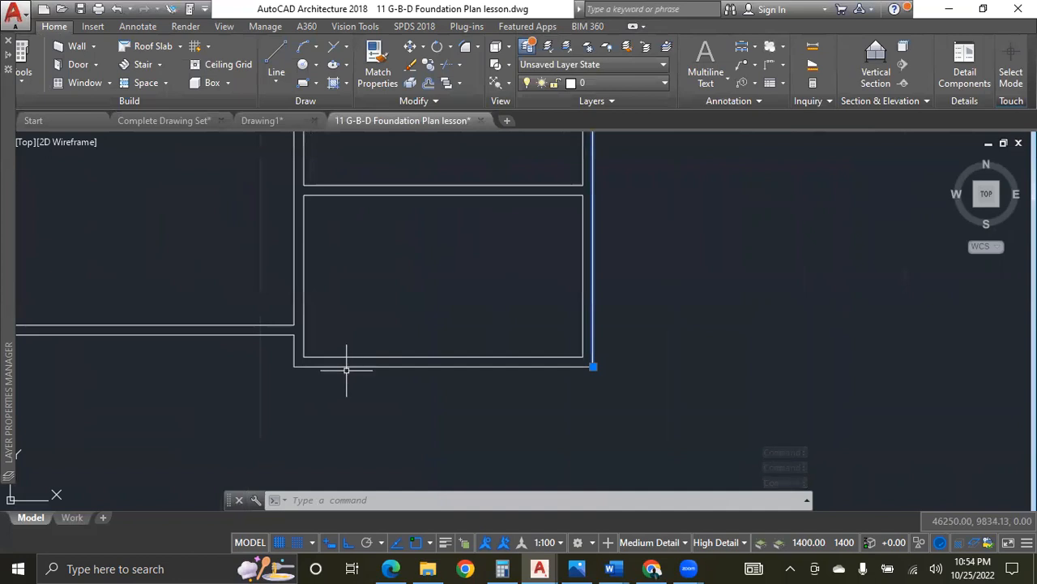
left_click(347, 365)
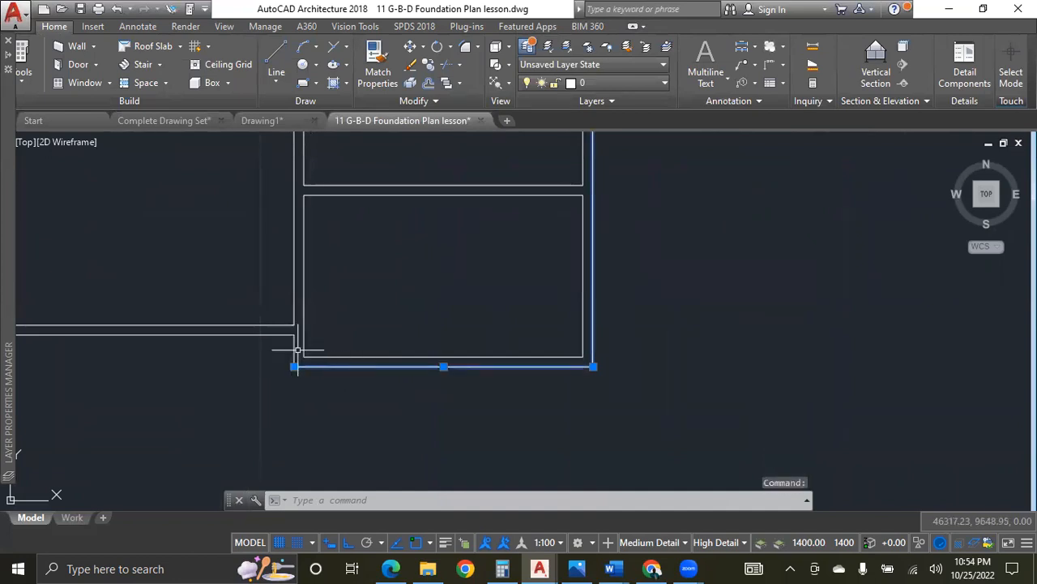
scroll(297, 344, "up", 5)
left_click(292, 322)
left_click(269, 287)
scroll(395, 353, "down", 6)
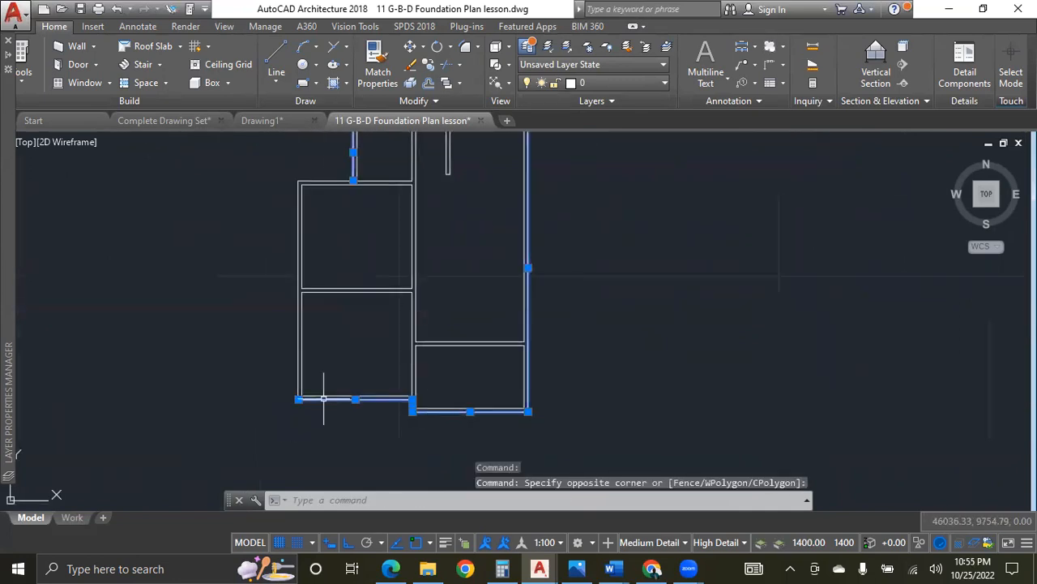
scroll(300, 357, "up", 8)
left_click(308, 358)
scroll(308, 357, "down", 5)
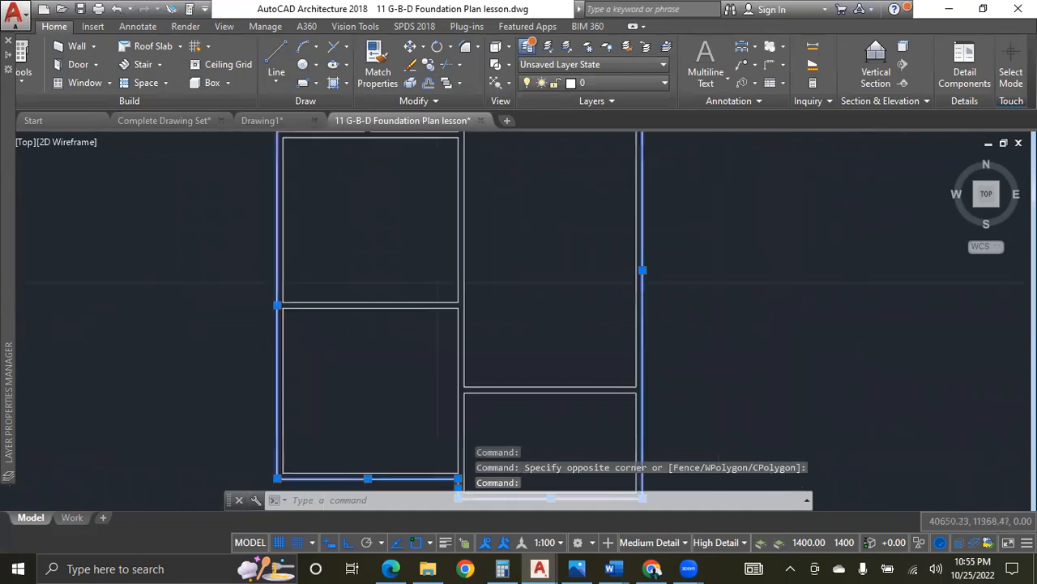
scroll(311, 234, "up", 6)
left_click(303, 291)
left_click(286, 261)
scroll(252, 289, "down", 8)
scroll(328, 294, "down", 3)
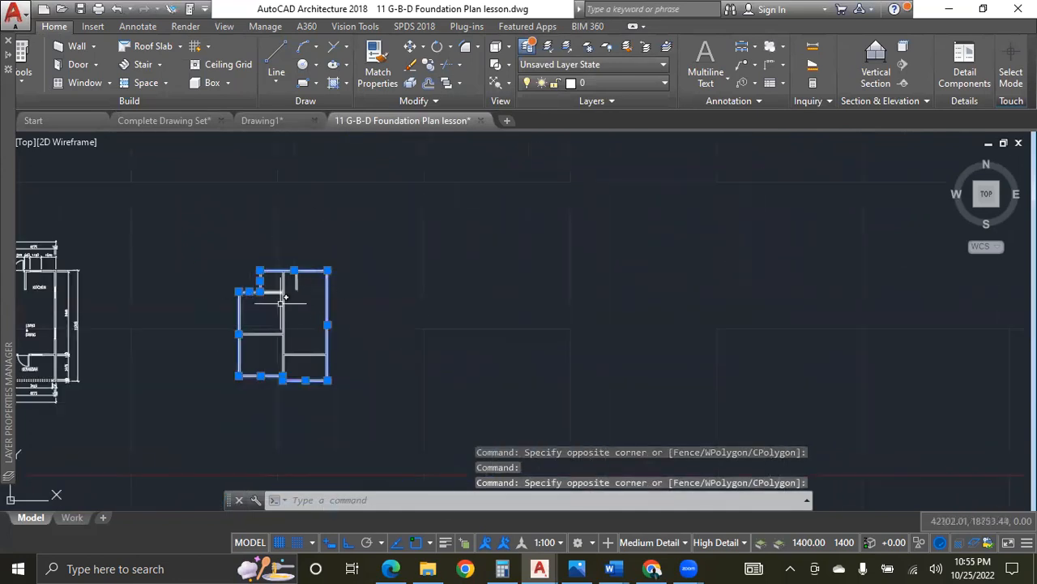
scroll(273, 316, "up", 3)
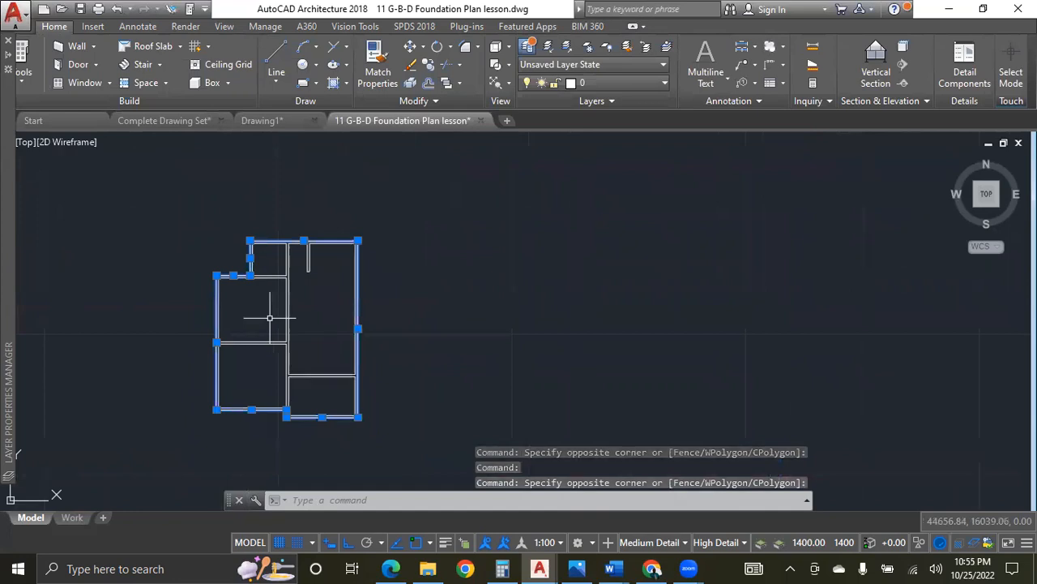
type("J")
key("Return")
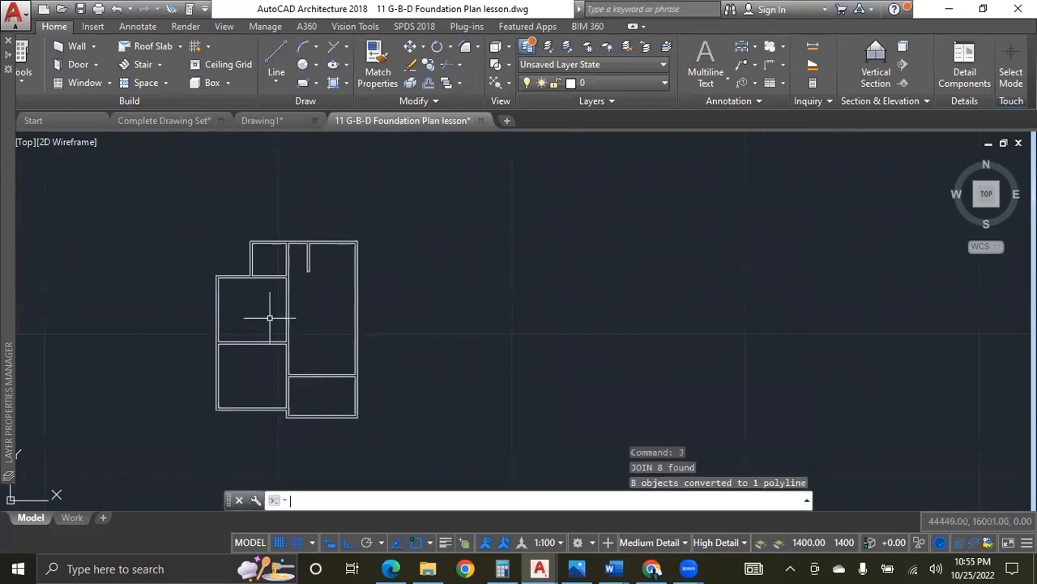
Offset the joined perimeter polyline 150 outward from the house.
scroll(234, 227, "up", 4)
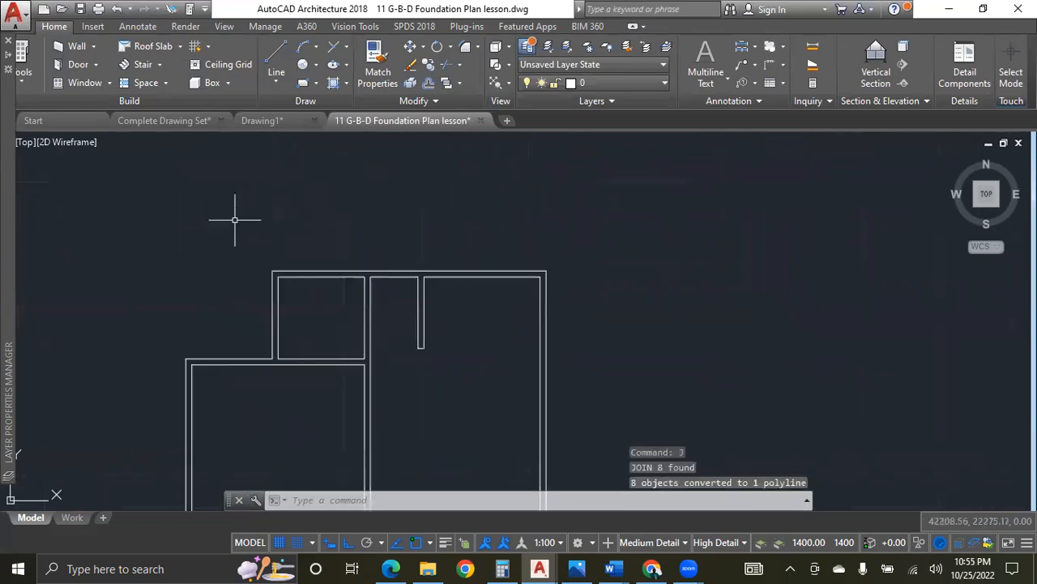
left_click(275, 272)
scroll(299, 253, "down", 2)
scroll(308, 268, "down", 4)
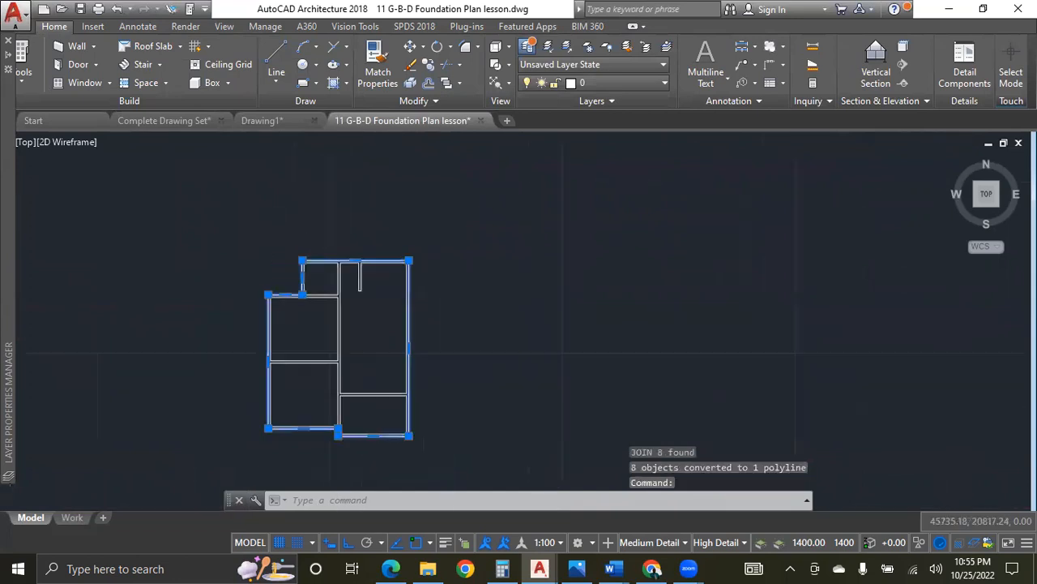
scroll(336, 310, "up", 3)
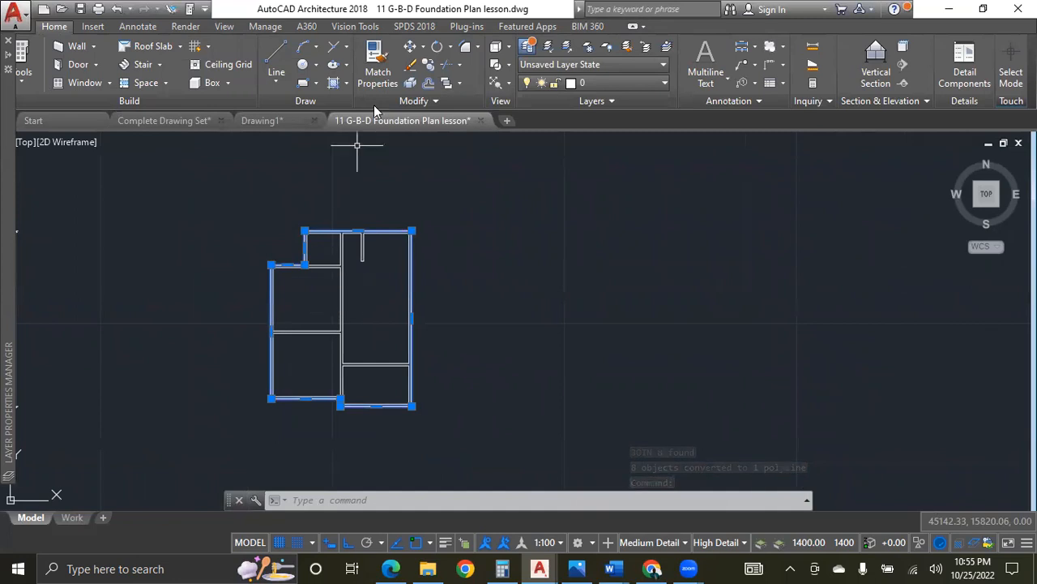
left_click(429, 84)
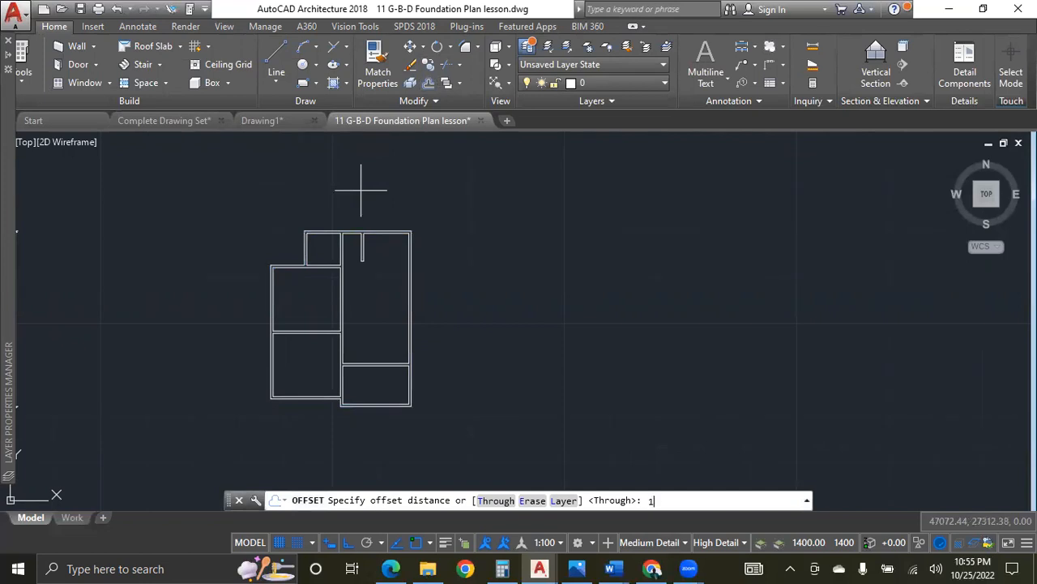
key("Return")
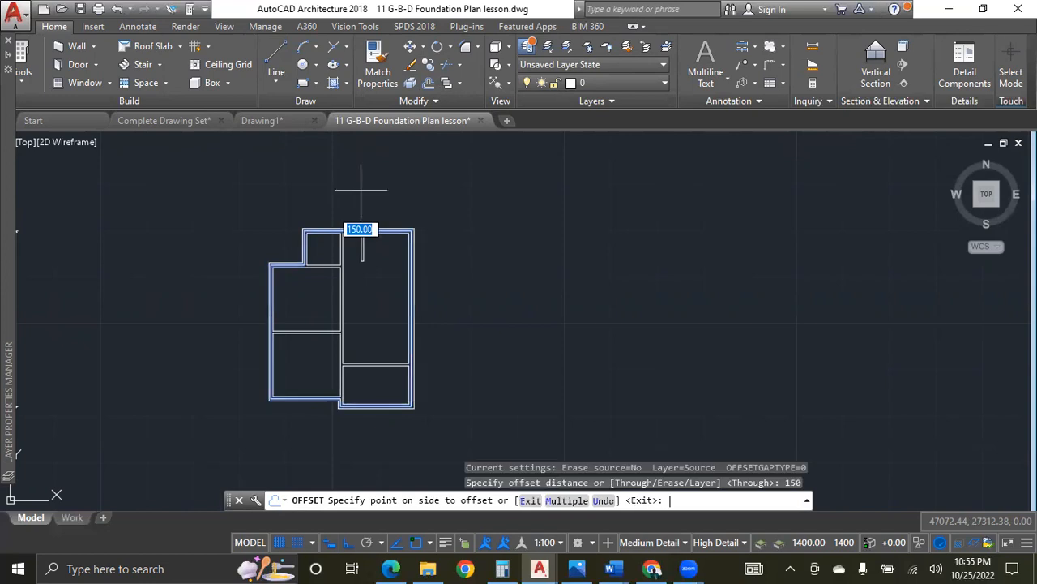
scroll(312, 227, "up", 5)
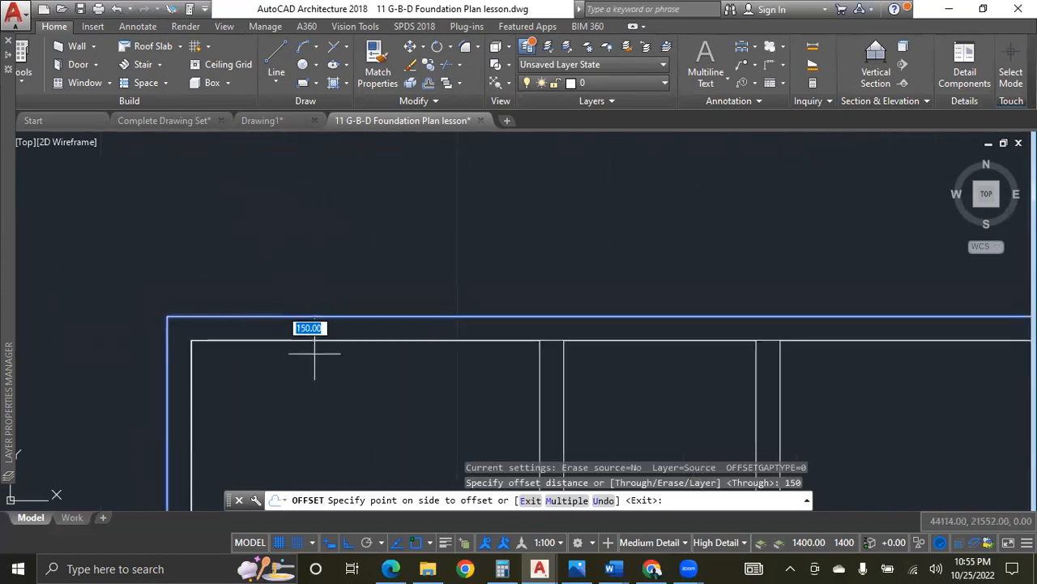
left_click(219, 217)
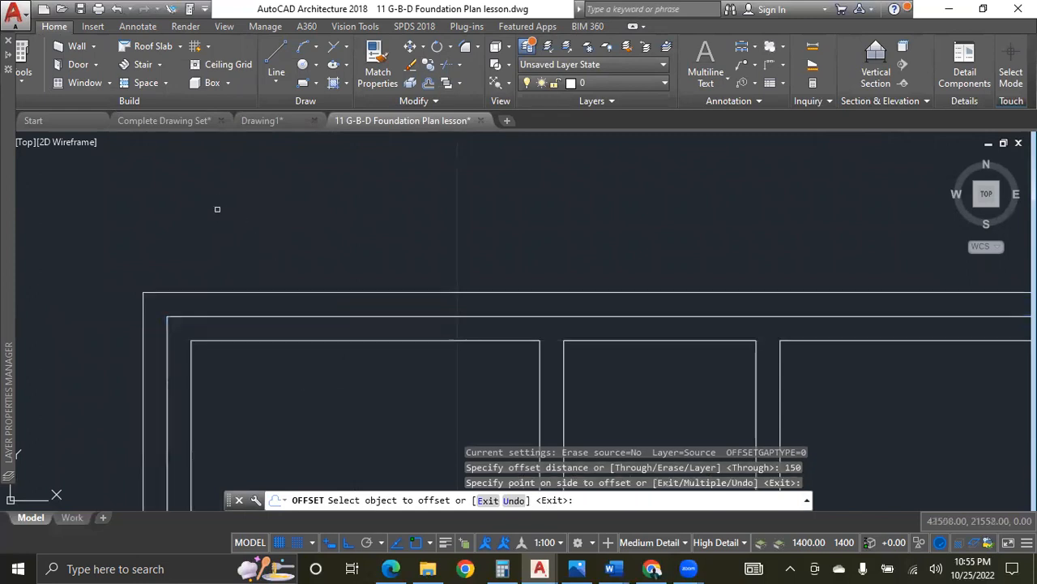
scroll(217, 195, "down", 4)
key("Escape")
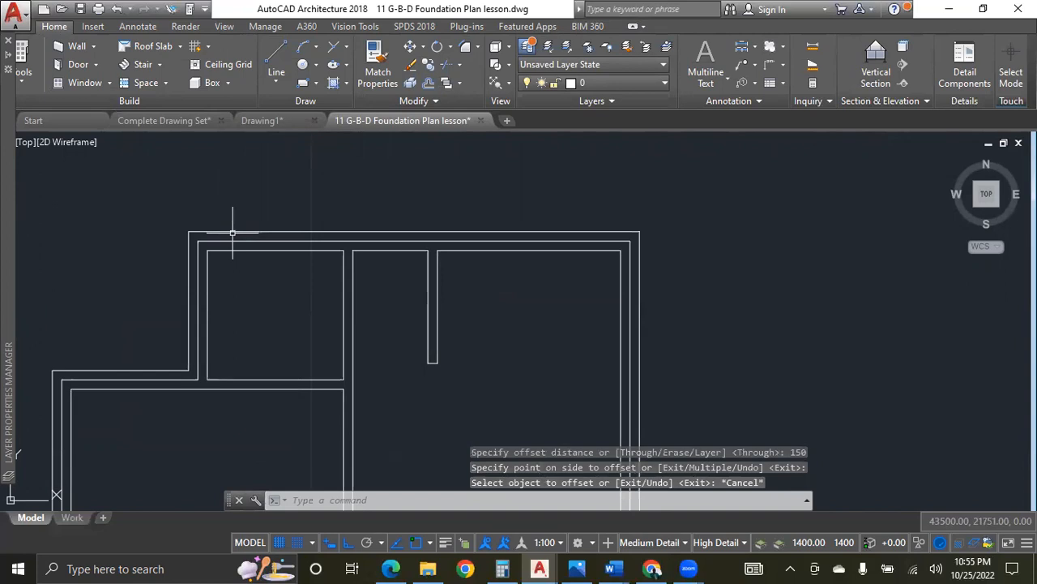
Move the new outermost offset outline to the A-FOUND. TRENCH layer and clear the selection.
left_click(233, 233)
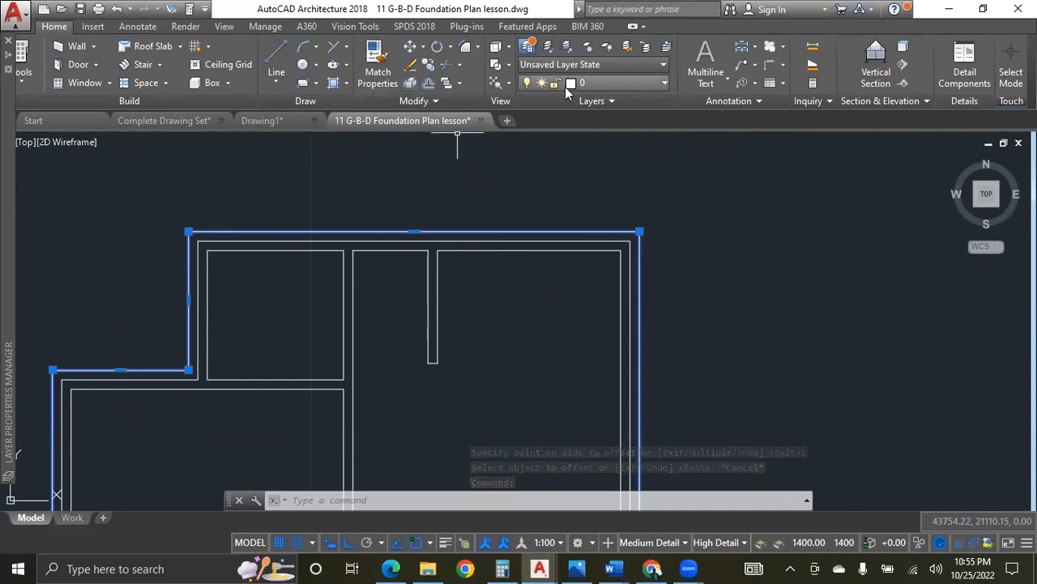
left_click(662, 84)
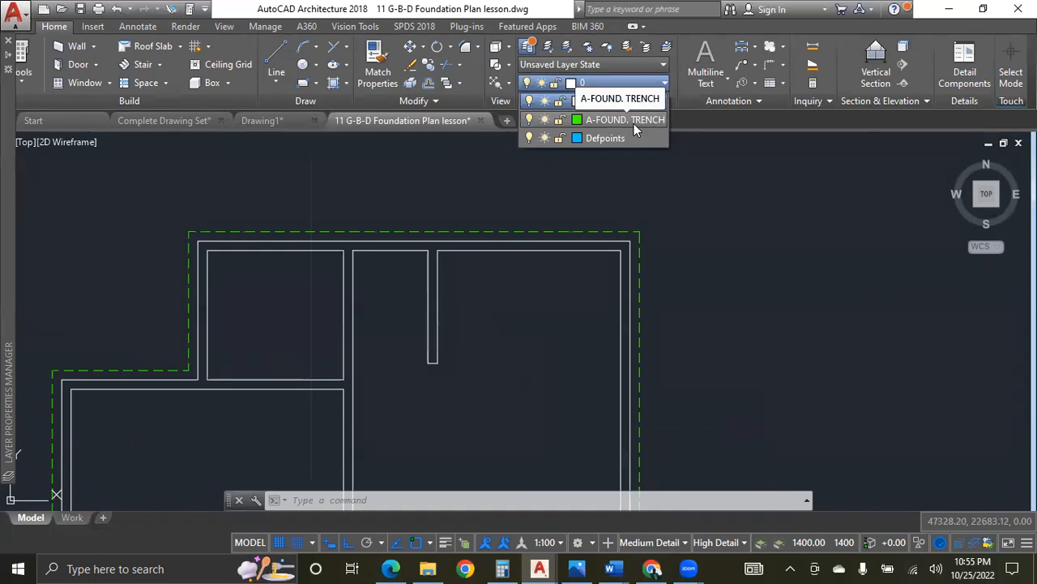
left_click(628, 120)
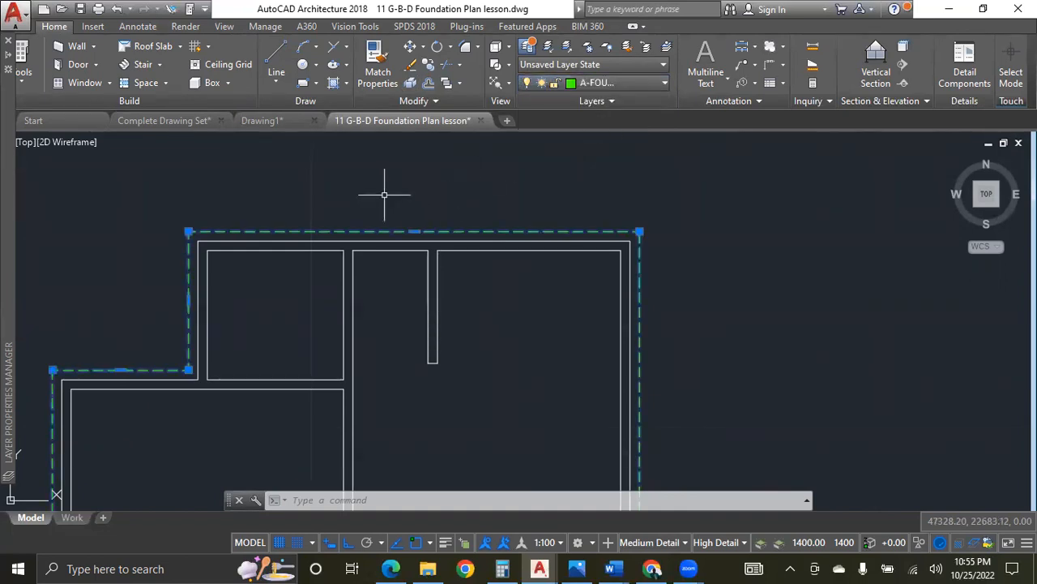
key("Escape")
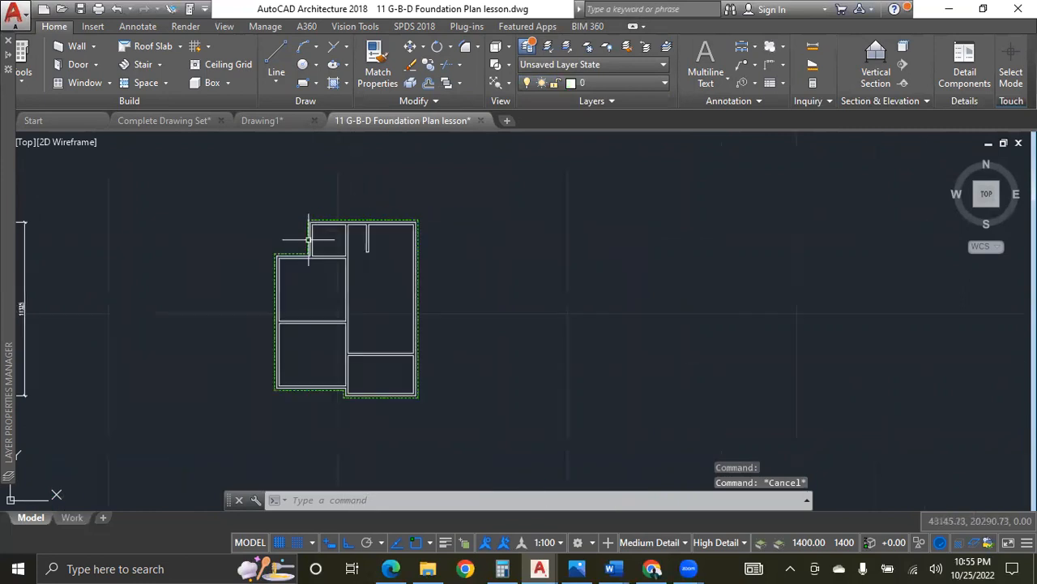
Offset the bottom inner wall line of the lower-right room 150 into the room.
scroll(319, 380, "up", 4)
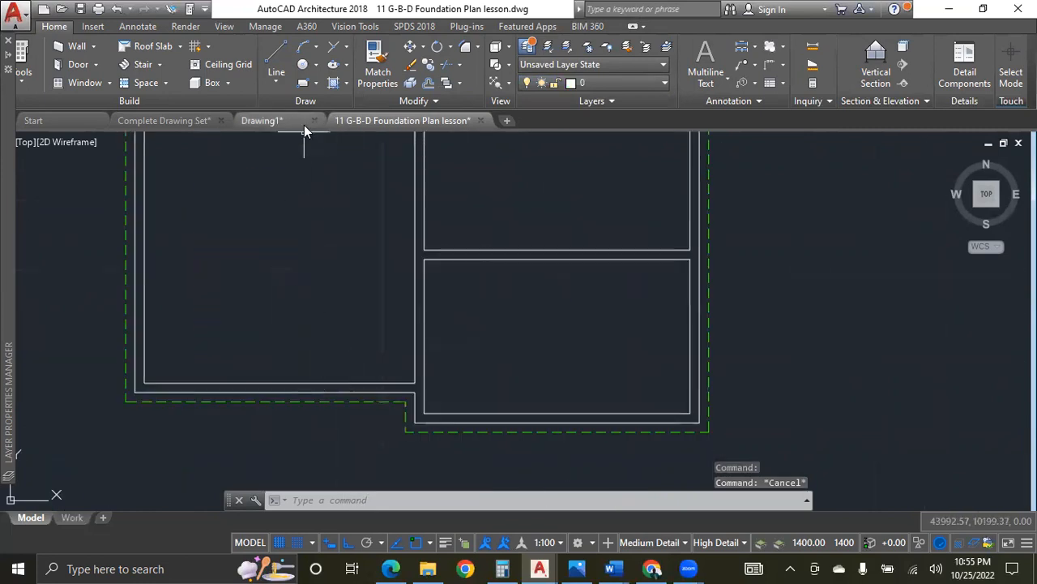
left_click(428, 83)
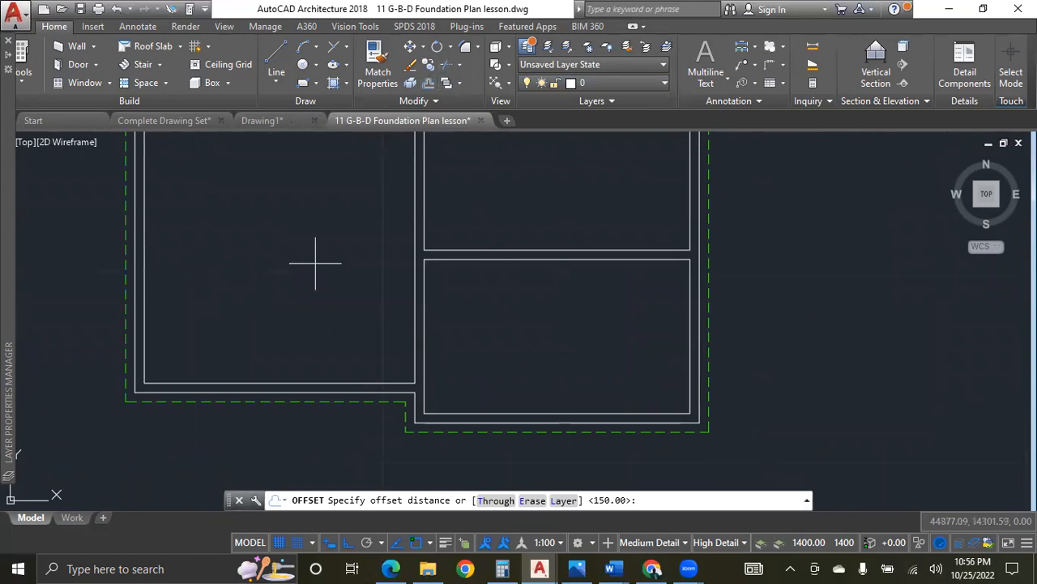
key("Return")
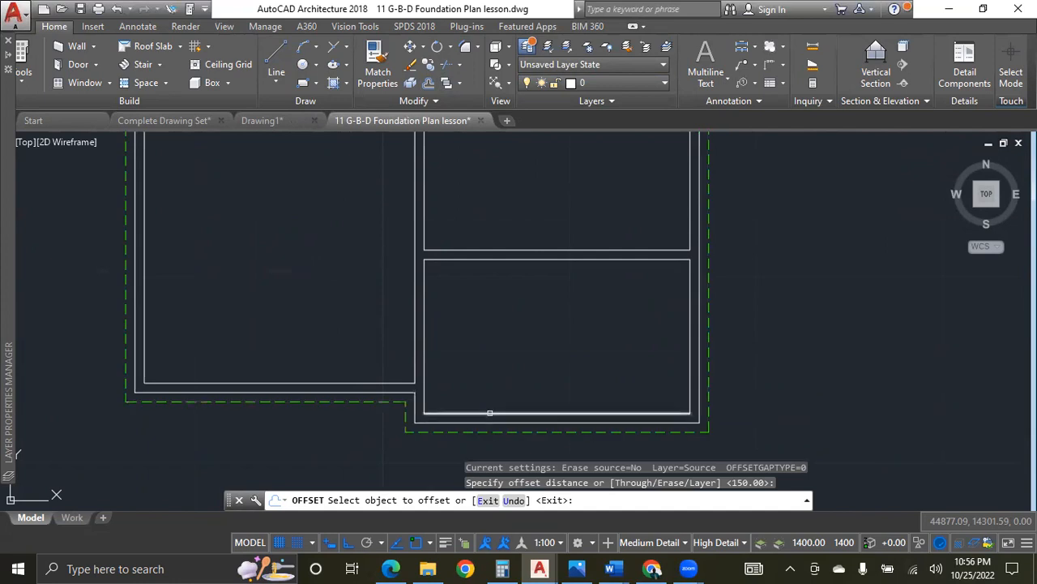
left_click(426, 412)
left_click(487, 362)
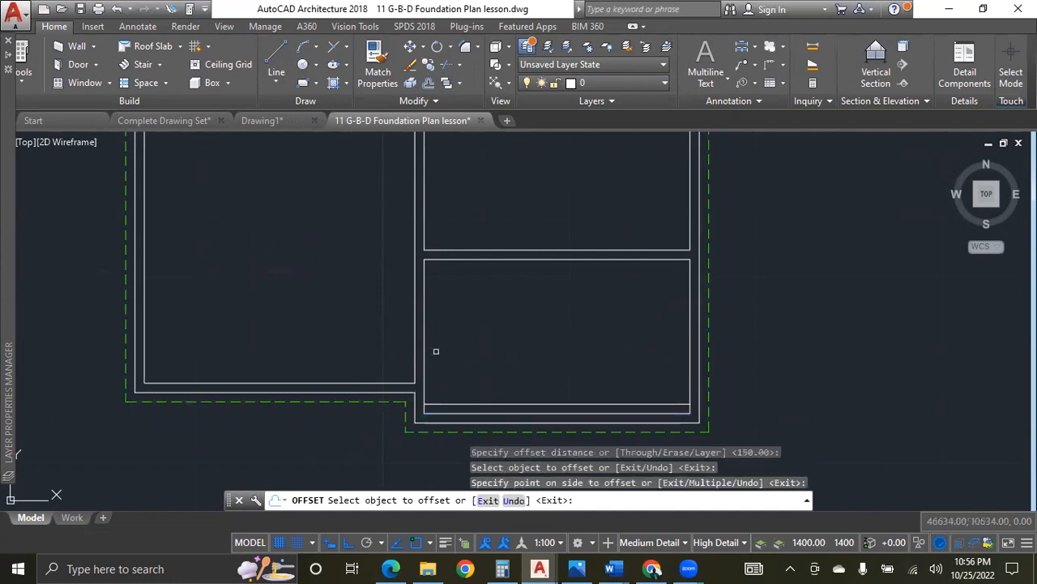
Offset the left, top and right inner wall lines of the lower-right room 150 into the room.
left_click(425, 344)
left_click(498, 347)
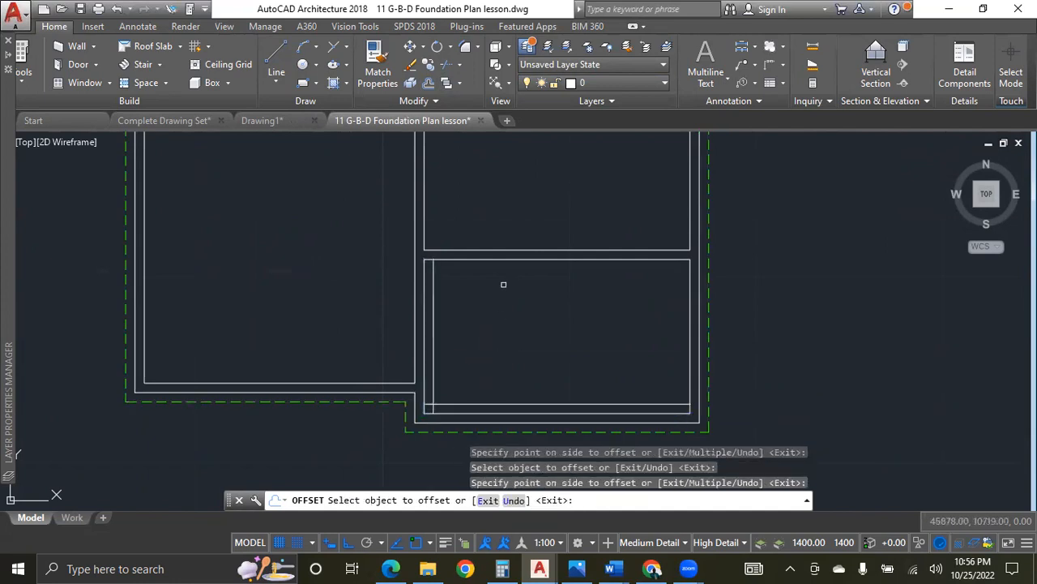
left_click(516, 257)
left_click(538, 343)
left_click(690, 315)
left_click(608, 347)
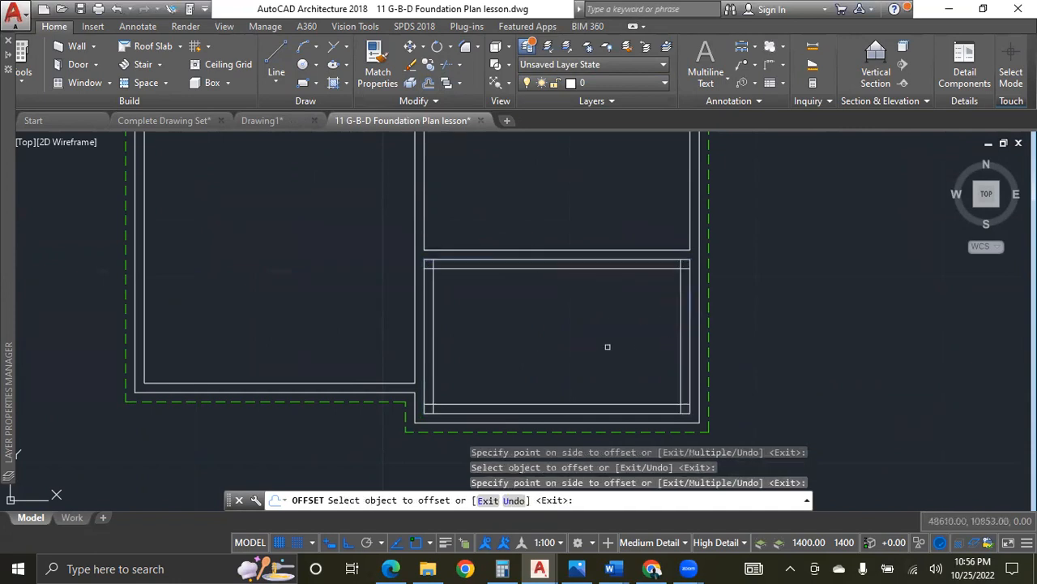
Offset the right and bottom inner wall lines of the lower-left room 150 into the room.
left_click(414, 256)
left_click(395, 324)
left_click(383, 381)
left_click(353, 271)
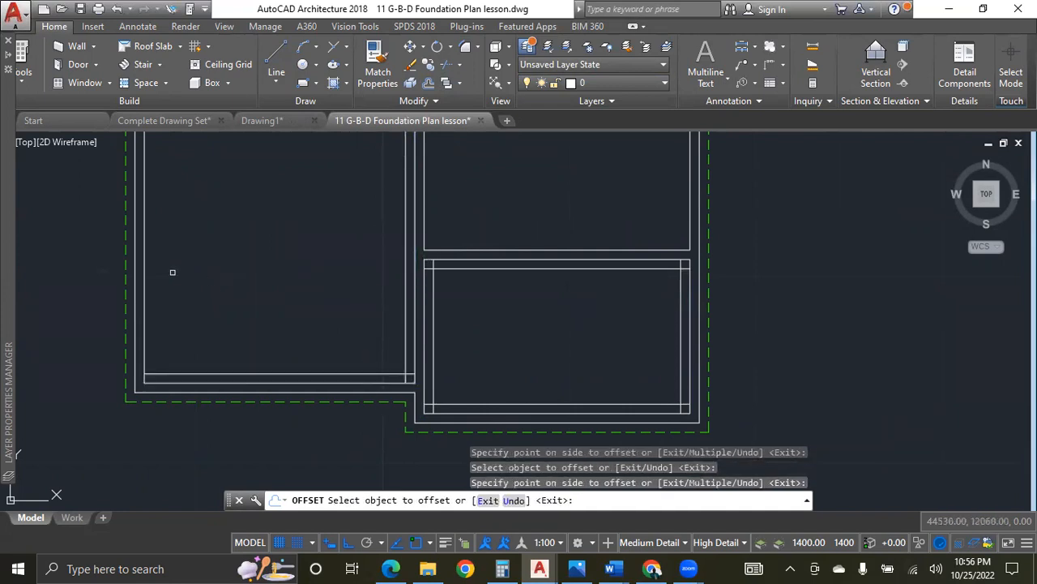
Offset the bottom inner wall line of the large right-hand room 150 into the room.
scroll(310, 426, "down", 1)
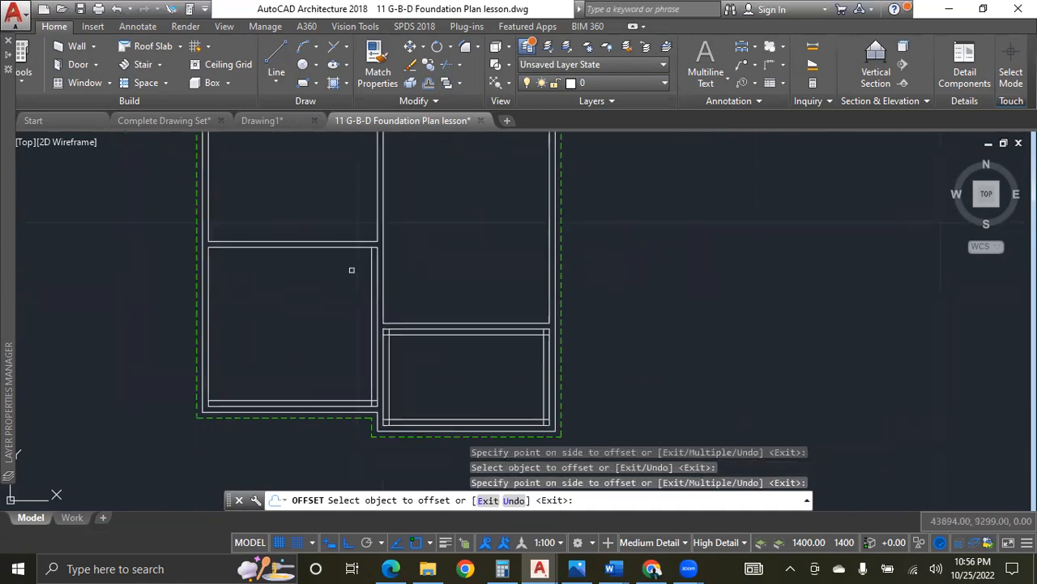
scroll(351, 249, "up", 1)
left_click(522, 366)
left_click(506, 294)
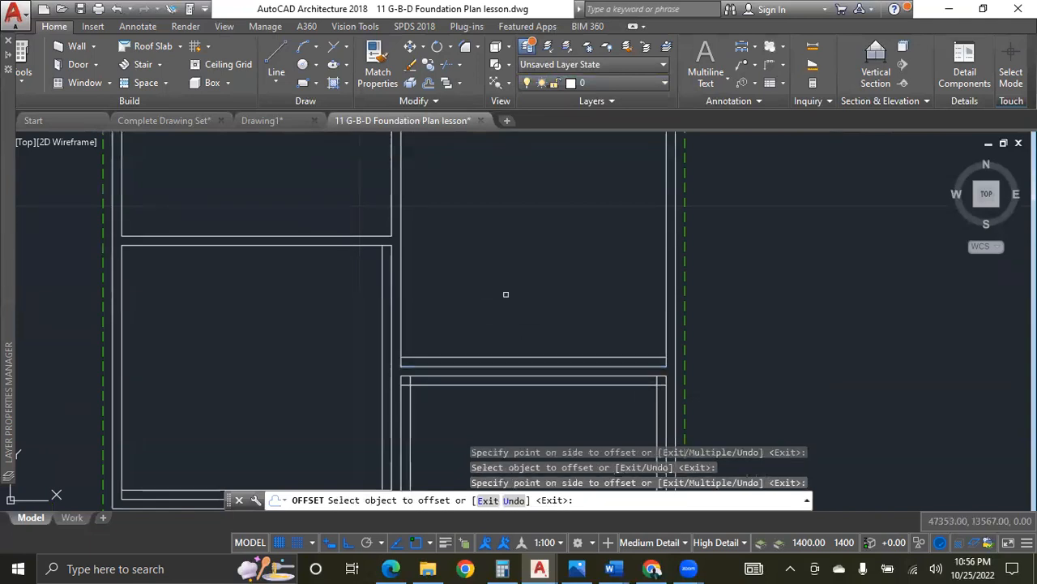
Offset the left and top inner wall lines of the lower-left room 150 into the room.
left_click(119, 295)
left_click(170, 310)
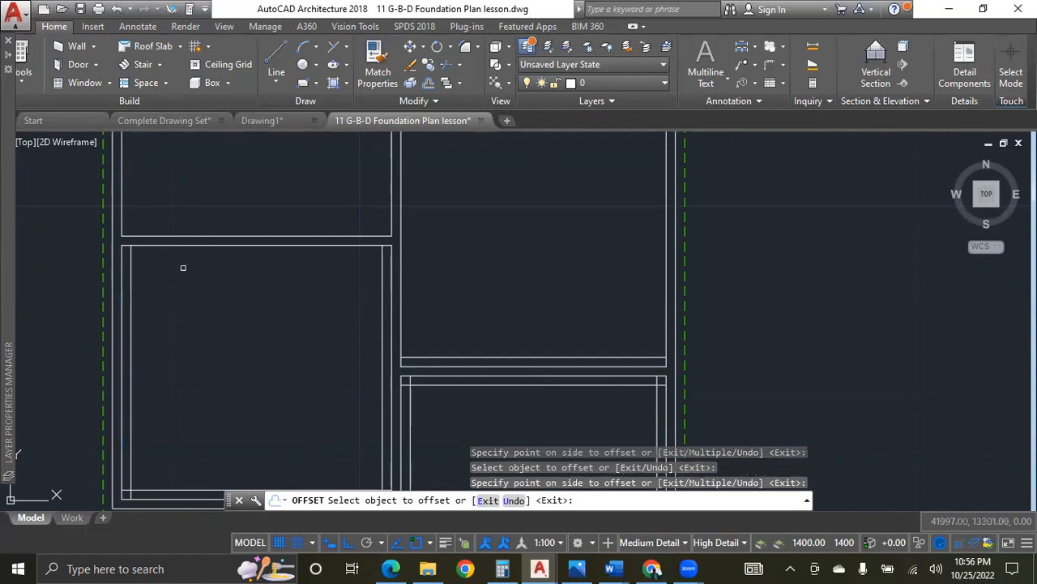
left_click(187, 245)
left_click(256, 347)
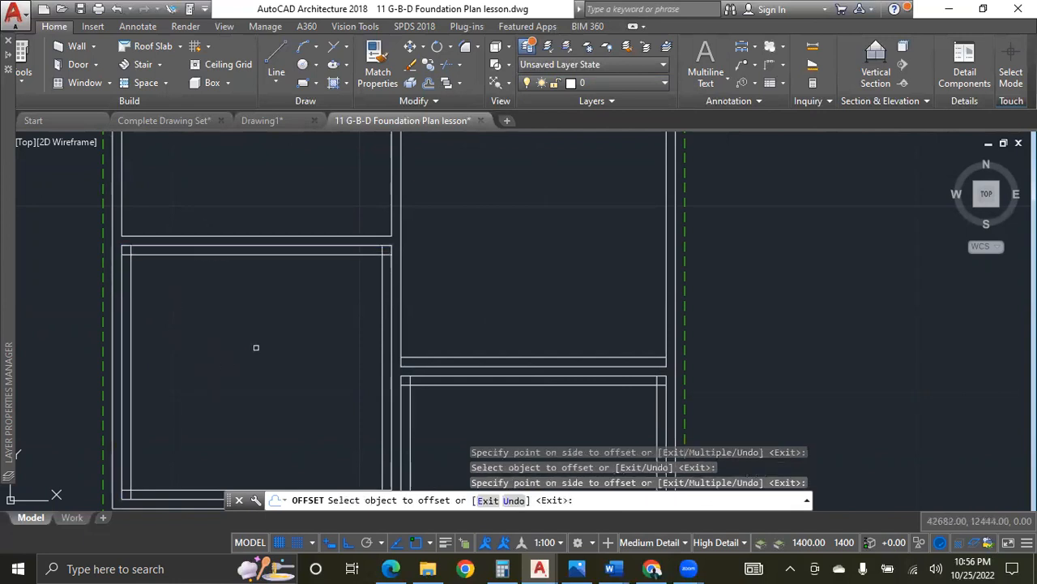
Offset the left and right inner wall lines of the large right-hand room 150 into the room.
left_click(401, 283)
left_click(481, 313)
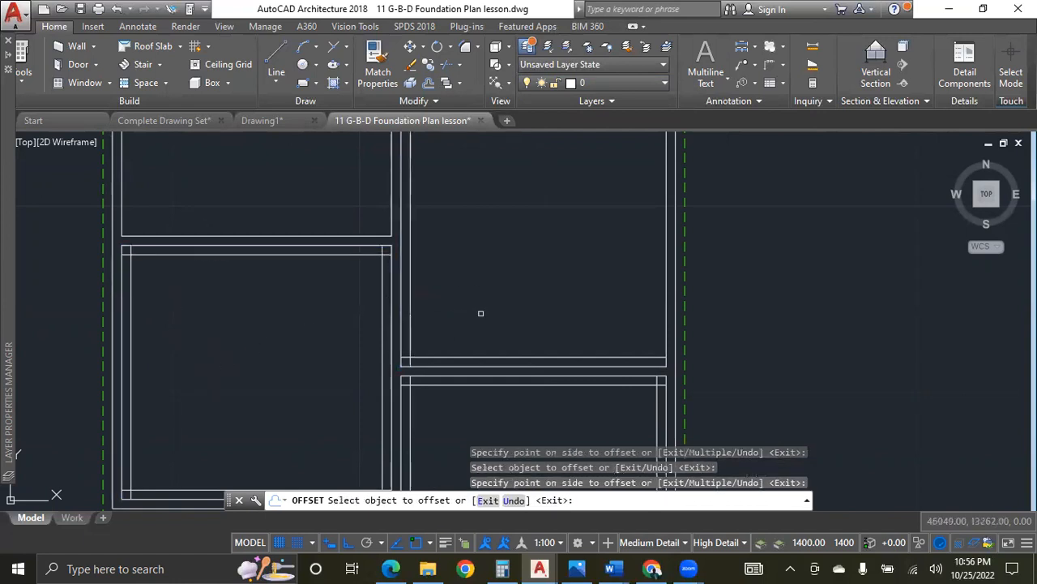
scroll(459, 453, "down", 5)
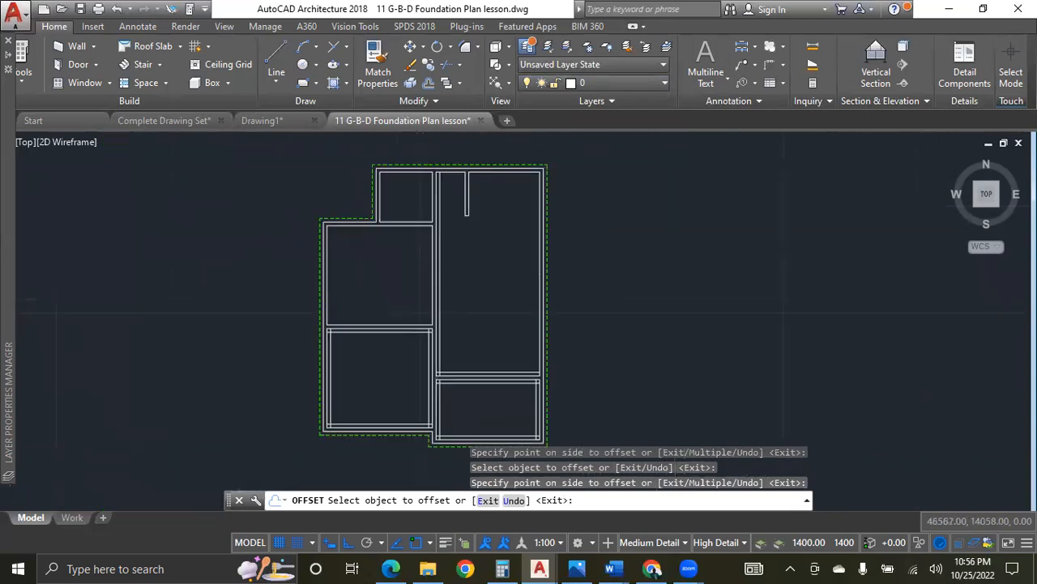
scroll(460, 295, "up", 3)
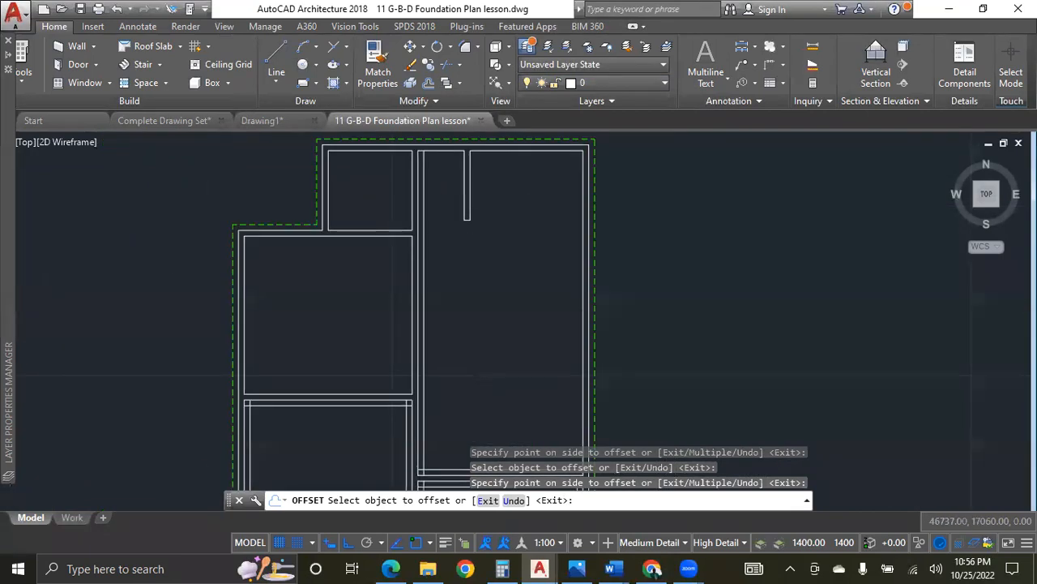
scroll(494, 369, "up", 2)
left_click(640, 365)
left_click(571, 369)
Offset all four inner wall lines of the middle-left room 150 into the room.
left_click(270, 397)
left_click(272, 341)
left_click(101, 326)
left_click(255, 345)
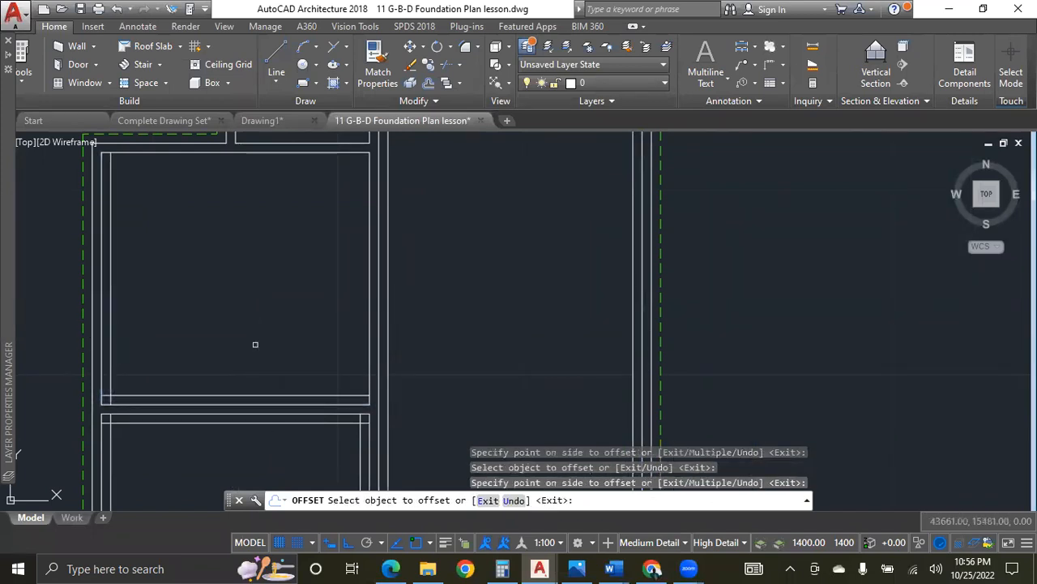
left_click(192, 153)
left_click(240, 260)
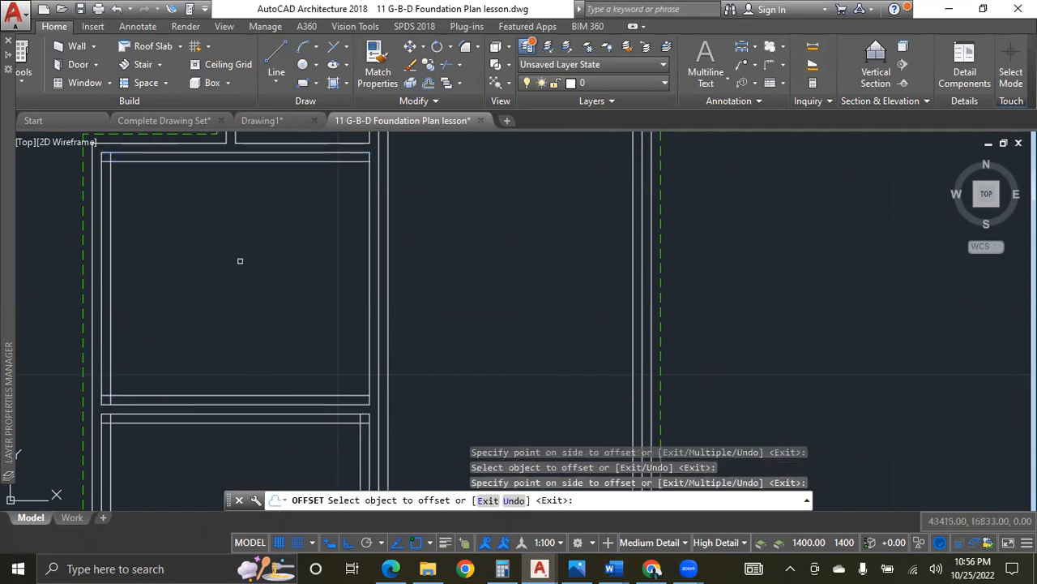
left_click(367, 275)
left_click(359, 273)
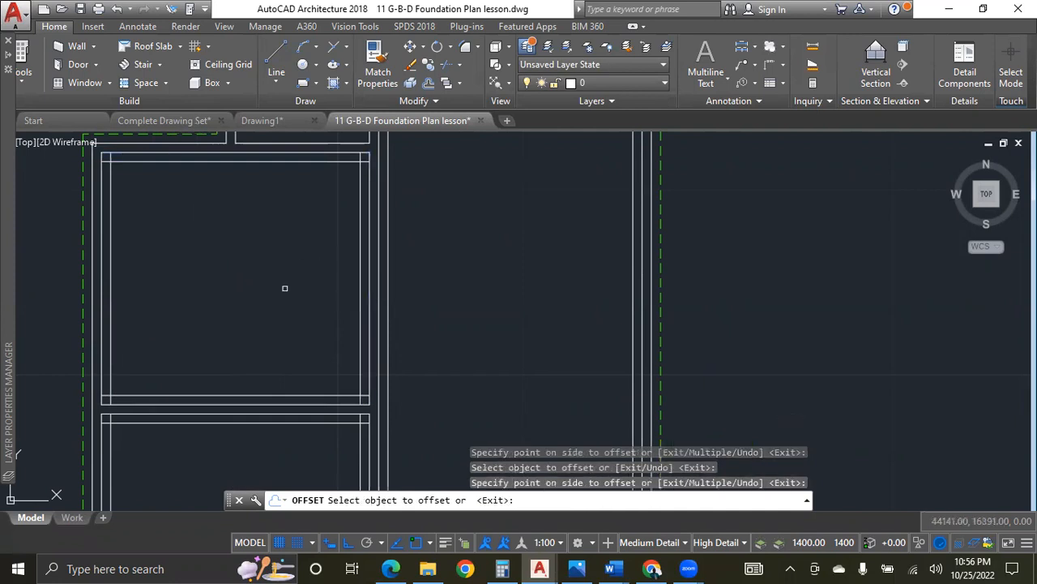
Offset the right, left and top inner wall lines of the small upper-left room 150 into the room.
scroll(320, 385, "down", 5)
scroll(316, 284, "up", 5)
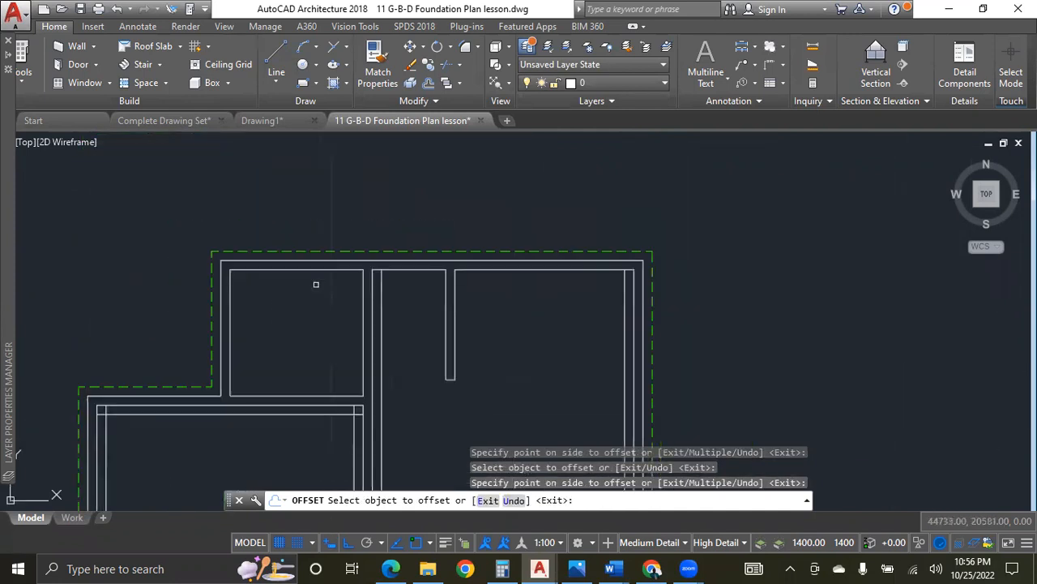
left_click(359, 344)
left_click(347, 333)
left_click(230, 335)
left_click(289, 336)
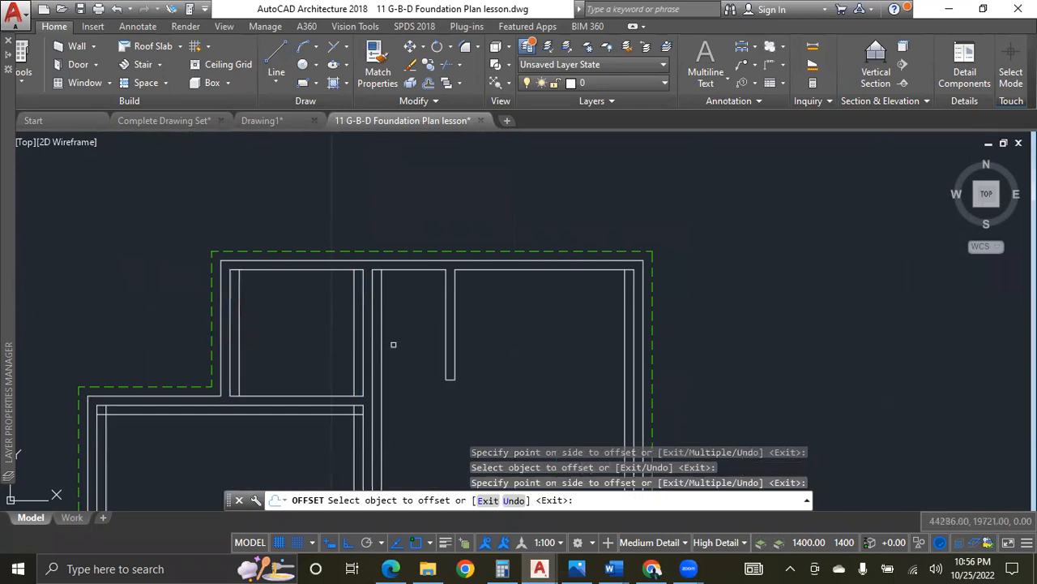
left_click(309, 270)
left_click(332, 304)
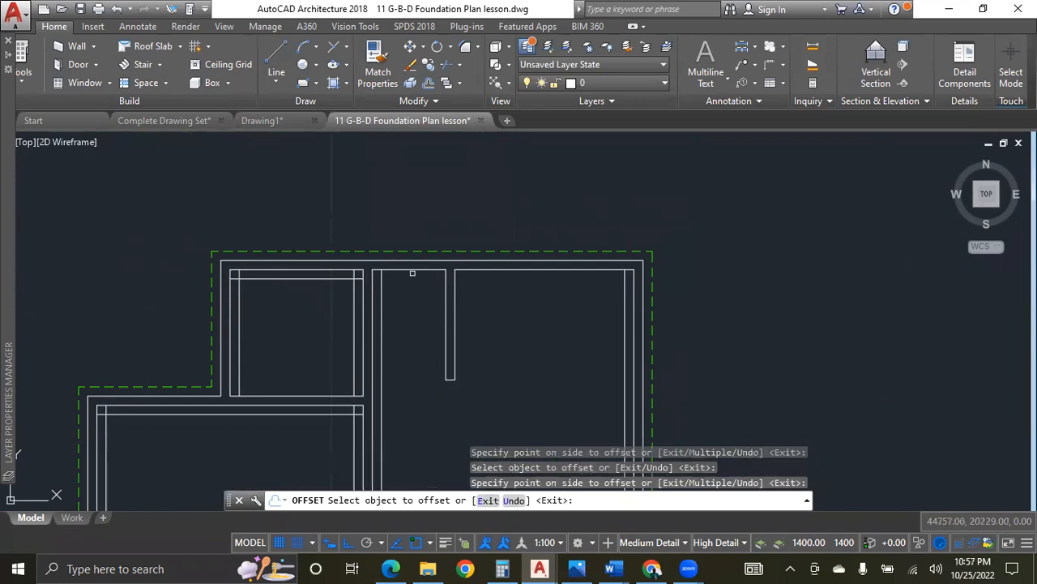
Offset the top wall line left of the short stub wall and the stub's left, end and right faces 150 into the large room.
left_click(412, 268)
left_click(432, 316)
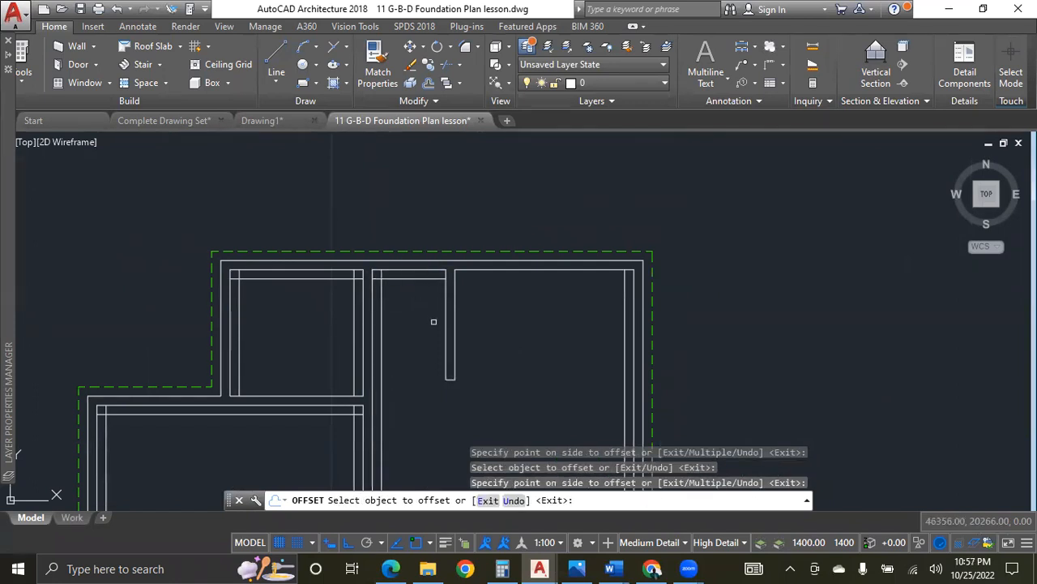
left_click(445, 324)
left_click(420, 332)
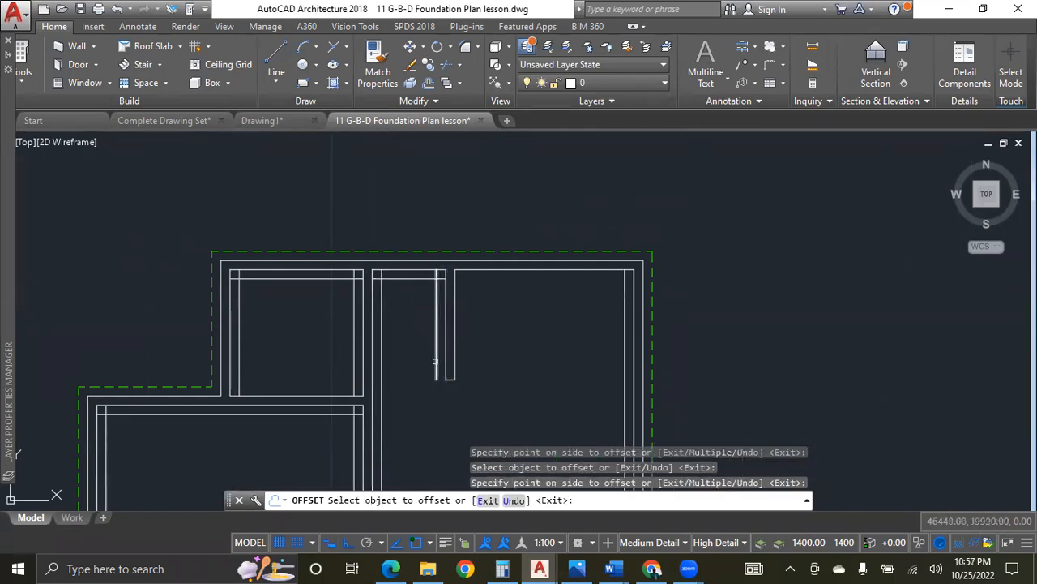
scroll(445, 375, "up", 4)
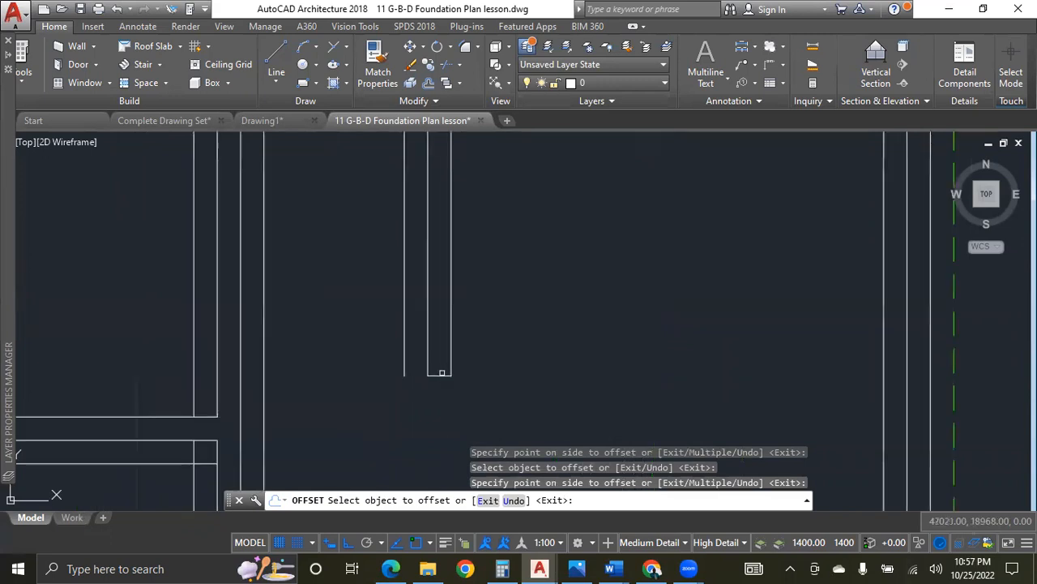
left_click(438, 375)
left_click(446, 387)
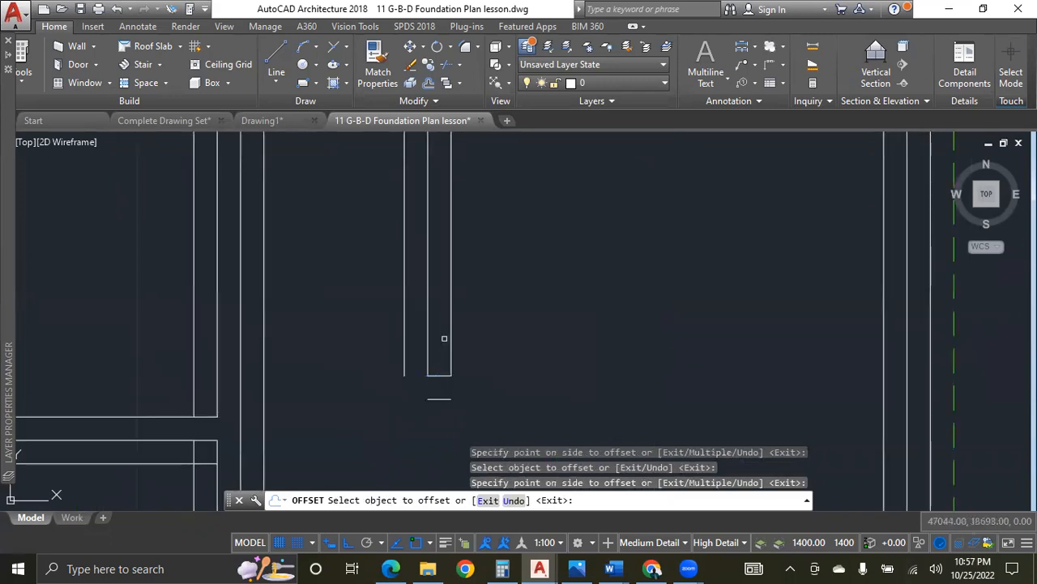
left_click(450, 338)
left_click(531, 341)
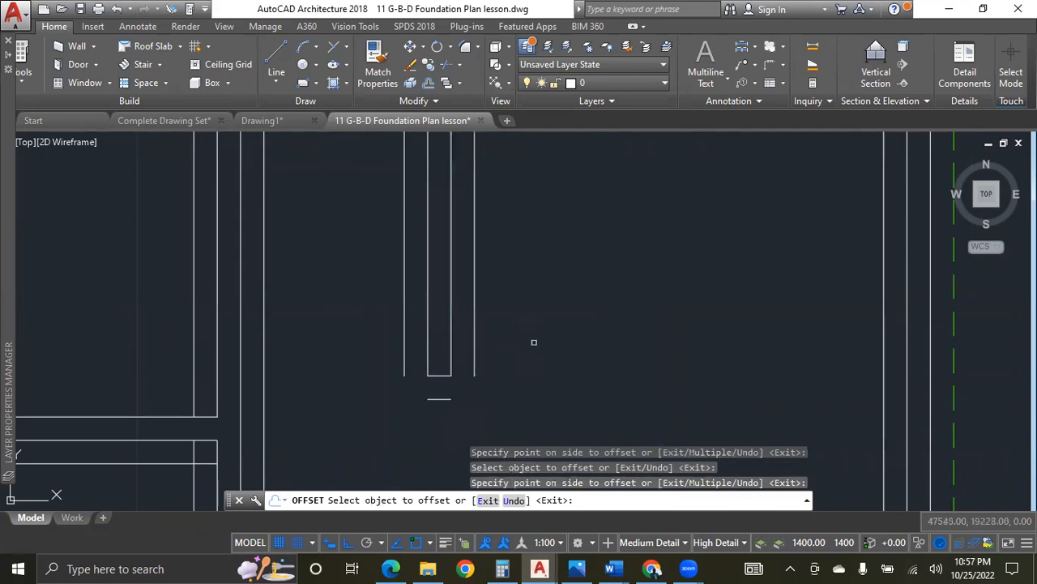
Offset the top wall line right of the stub wall 150 into the large room and end the Offset command.
scroll(239, 379, "down", 3)
left_click(371, 269)
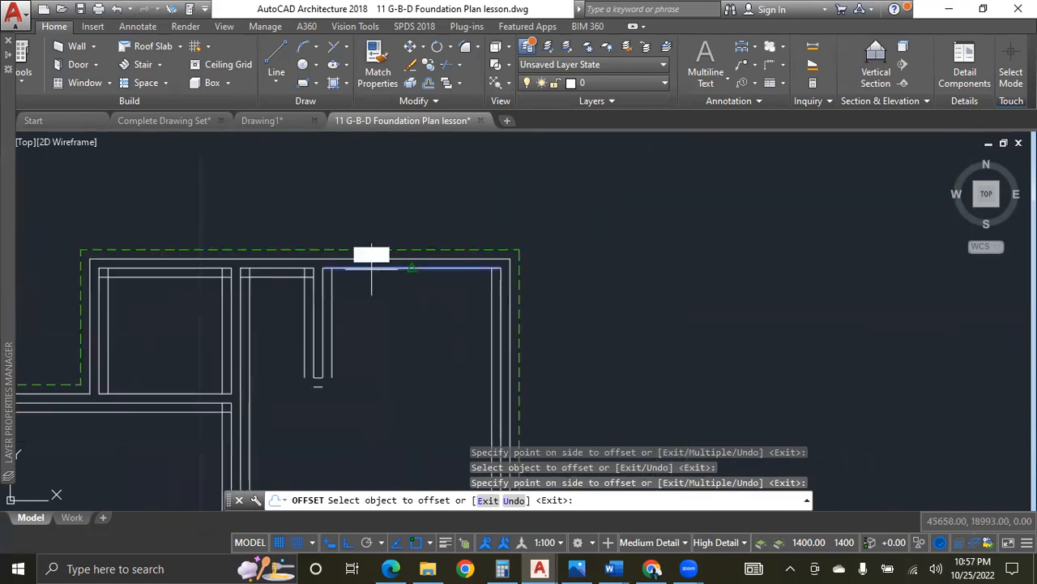
left_click(382, 342)
scroll(430, 259, "down", 2)
scroll(427, 254, "down", 2)
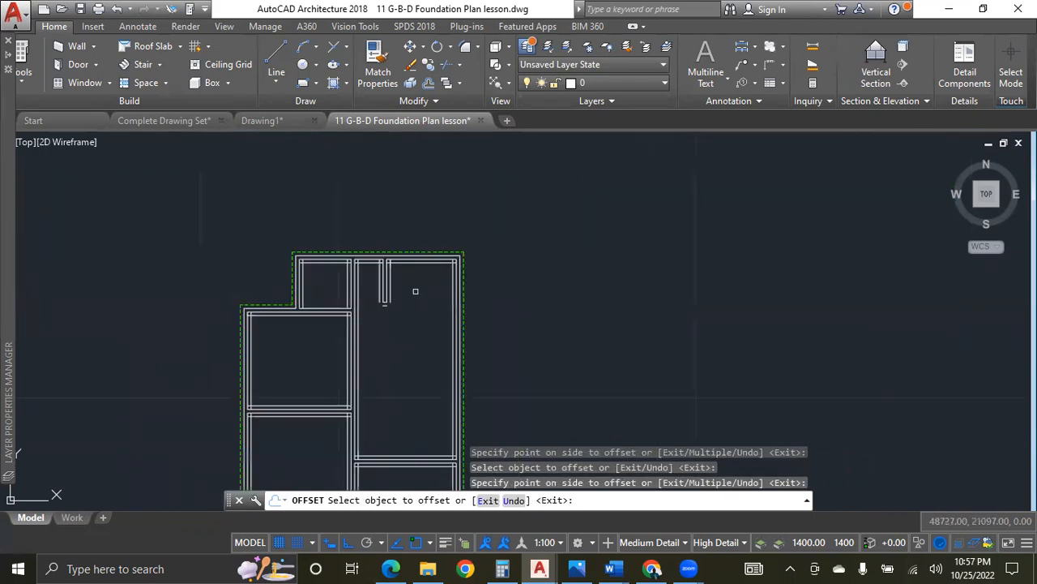
scroll(439, 400, "up", 5)
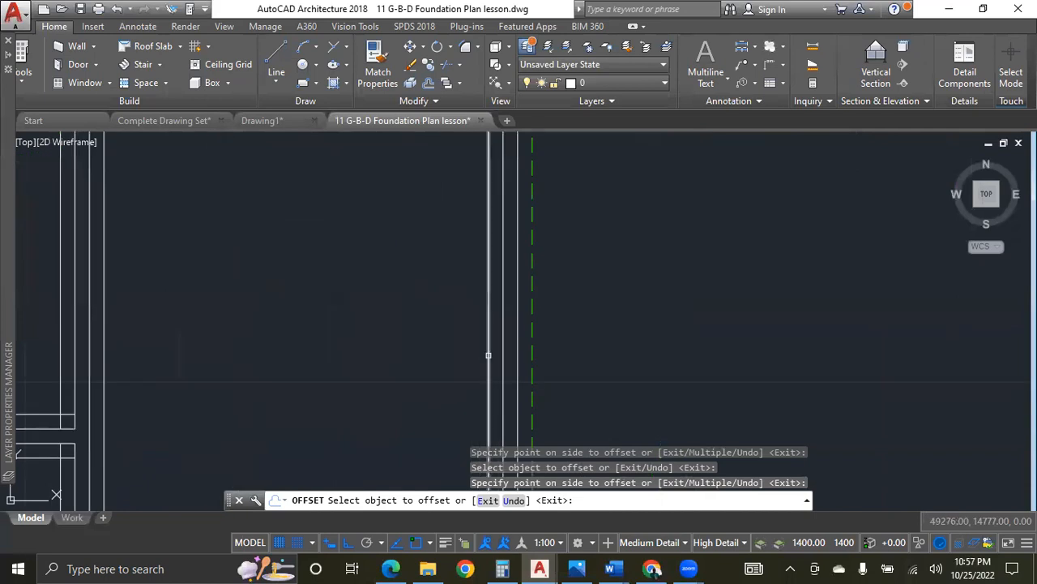
scroll(436, 360, "down", 5)
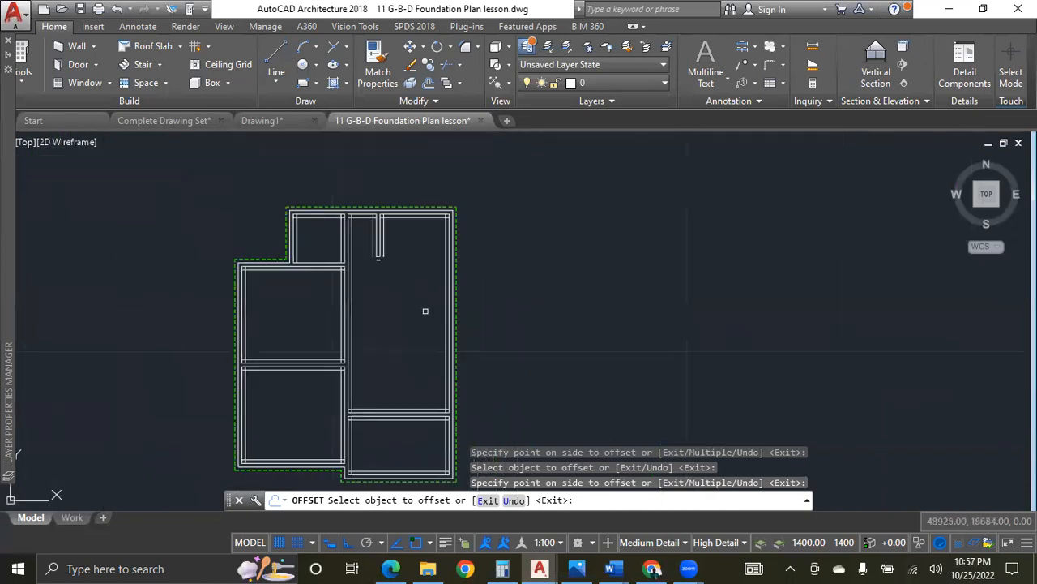
key("Escape")
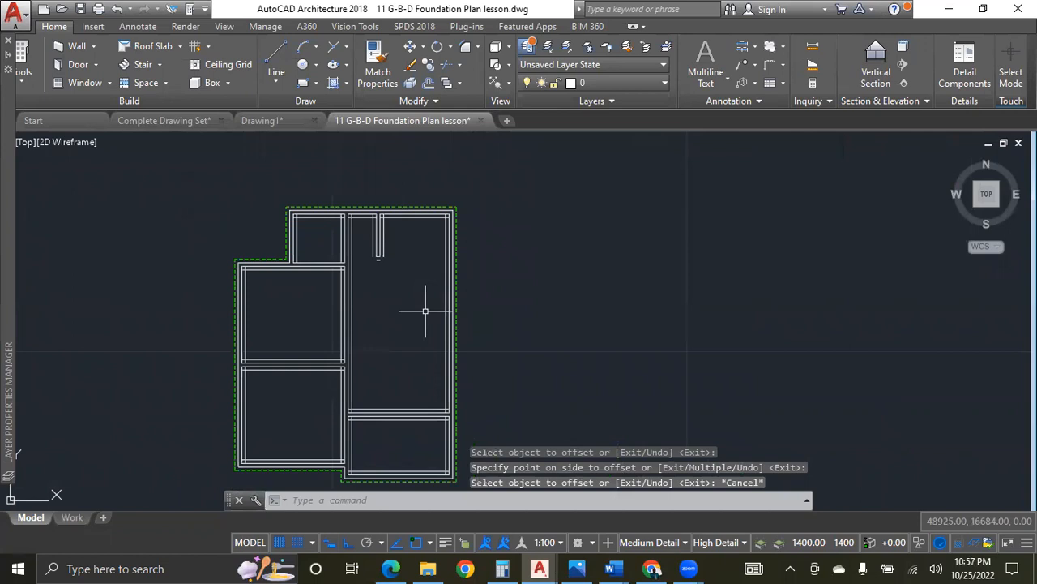
Use Chamfer to trim the bottom and left offset lines of the lower-right room to a clean corner.
type("CH")
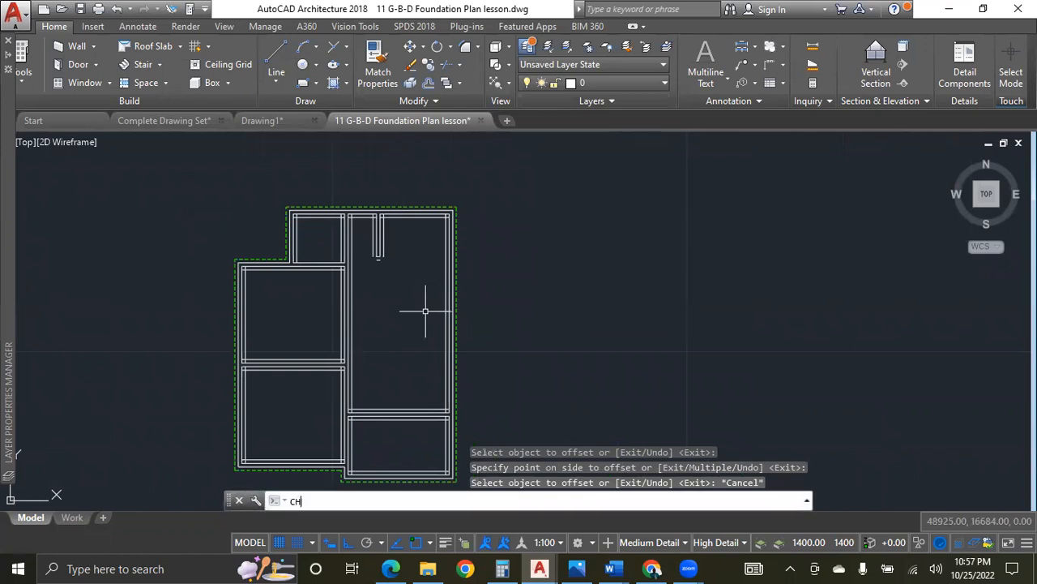
type("A")
key("Return")
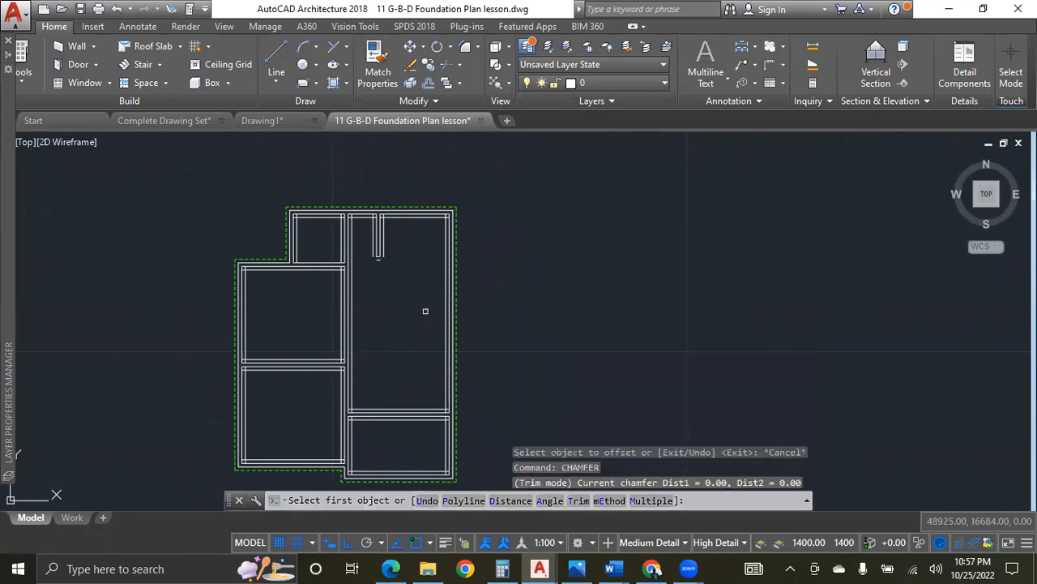
scroll(401, 483, "up", 5)
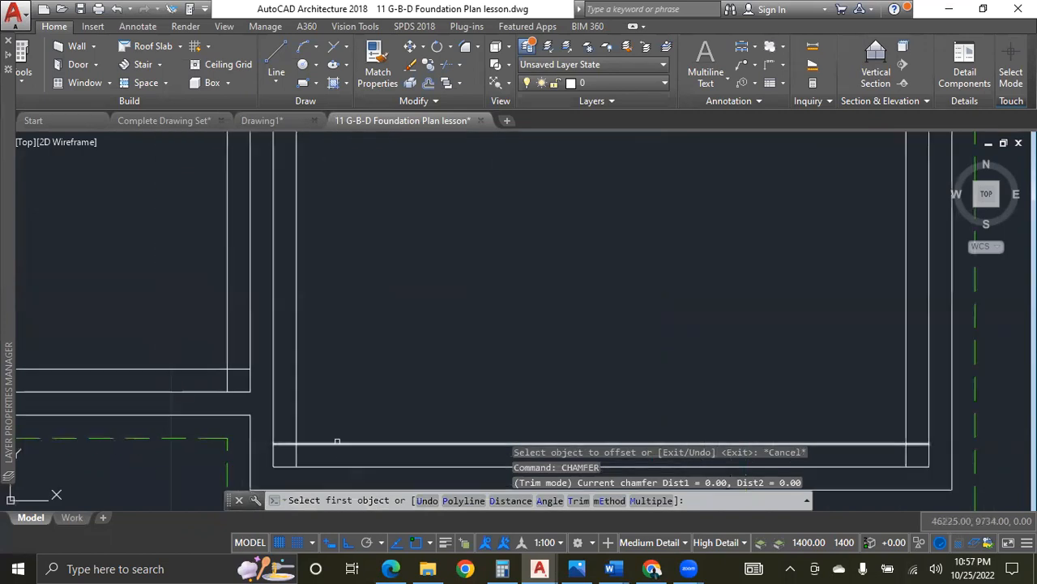
left_click(337, 441)
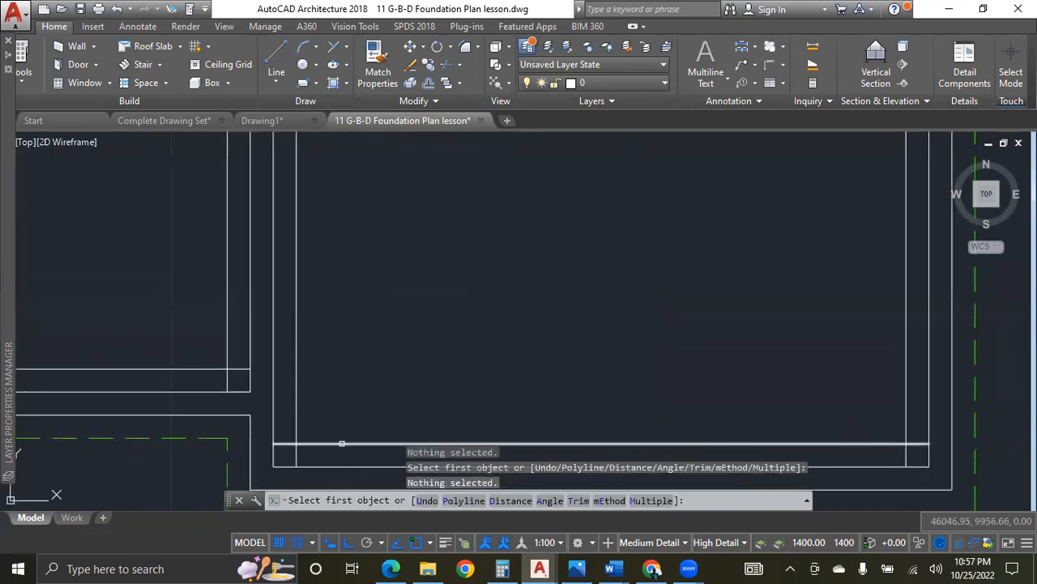
left_click(342, 444)
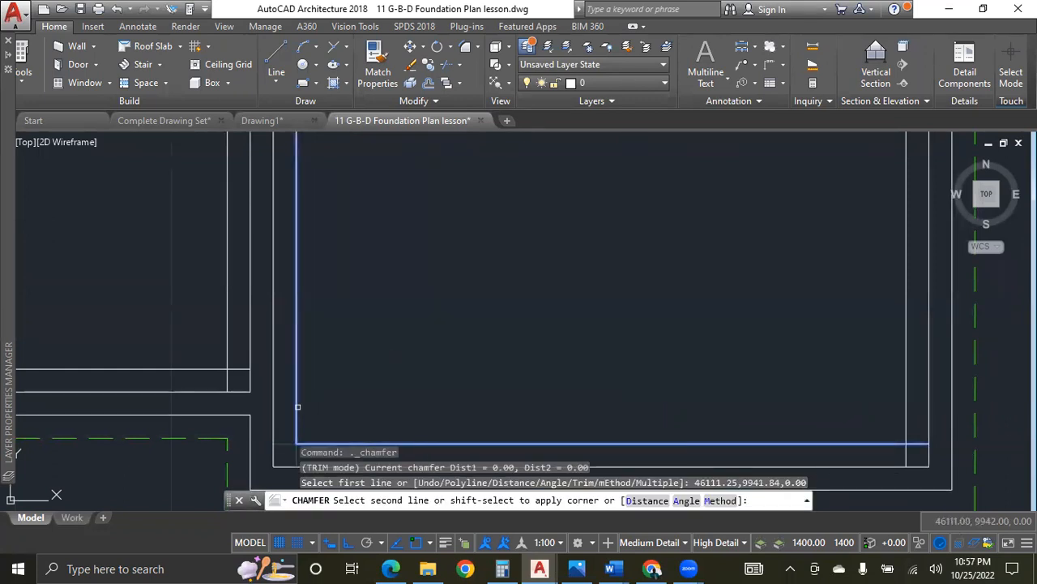
scroll(296, 406, "down", 2)
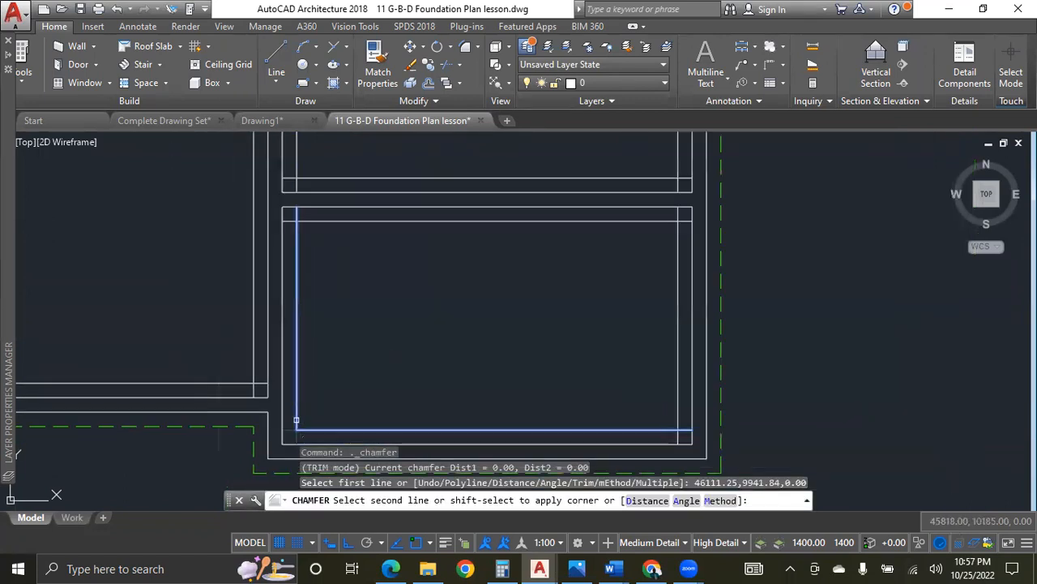
scroll(297, 419, "up", 4)
left_click(298, 414)
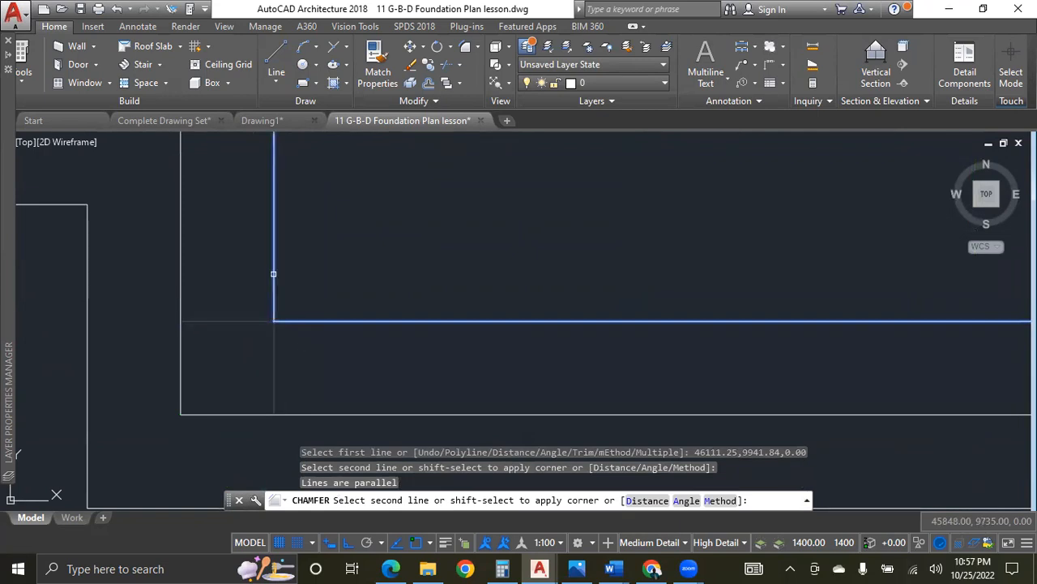
left_click(273, 274)
scroll(285, 415, "down", 2)
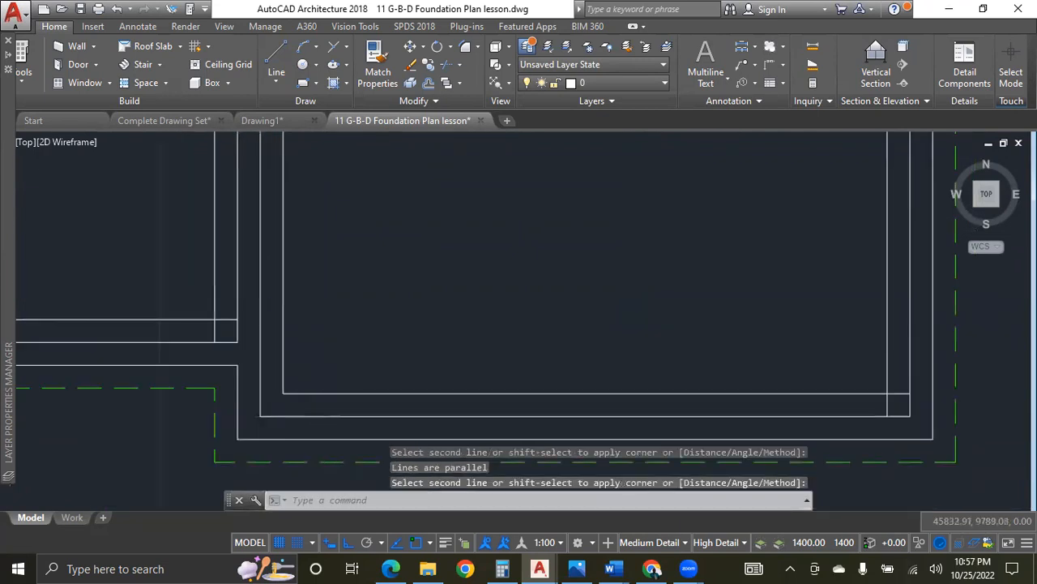
Use Chamfer to trim the bottom and right offset lines of the lower-right room to a clean corner.
scroll(333, 395, "down", 2)
key("Return")
scroll(680, 380, "up", 2)
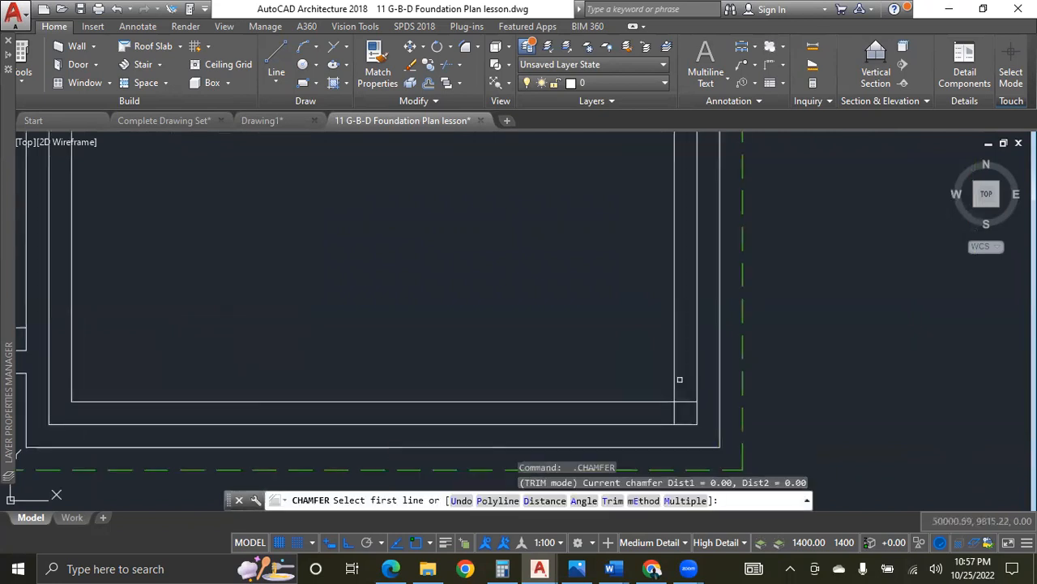
left_click(679, 399)
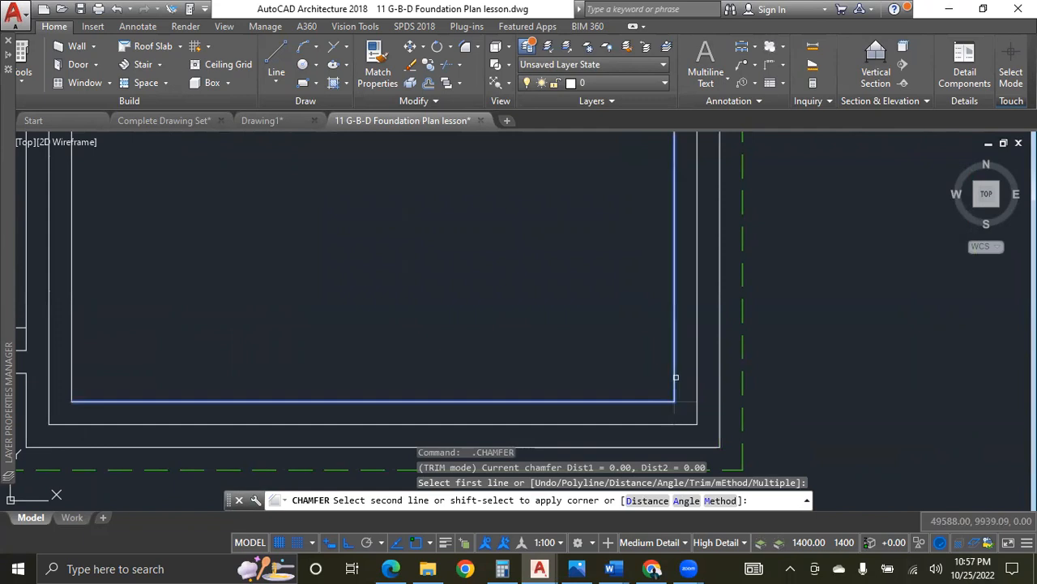
left_click(673, 378)
Chamfer the top offset line of the lower-right room with its right and left offset lines to clean both upper corners.
scroll(666, 398, "down", 3)
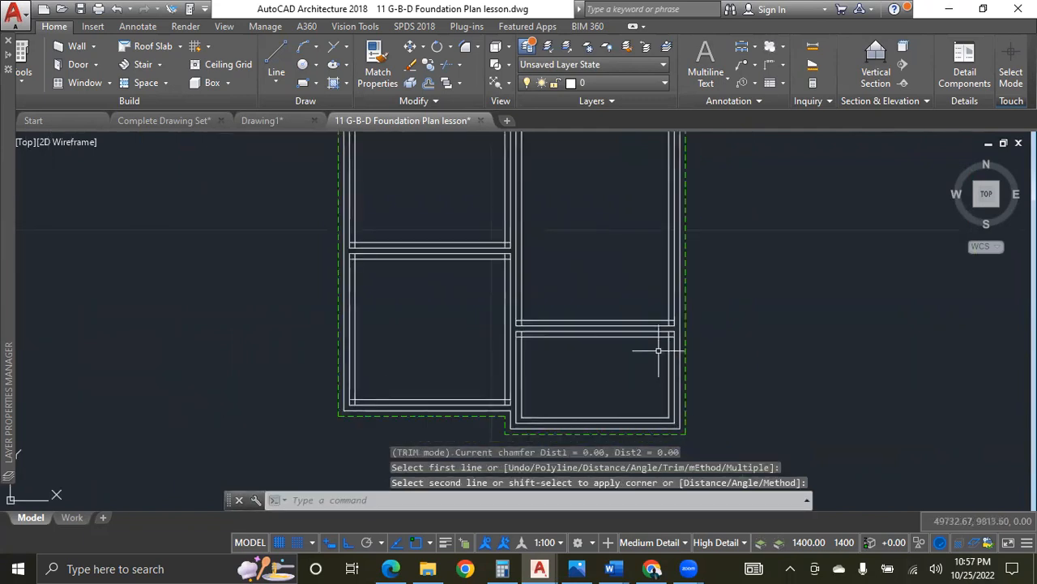
scroll(660, 340, "up", 6)
key("Return")
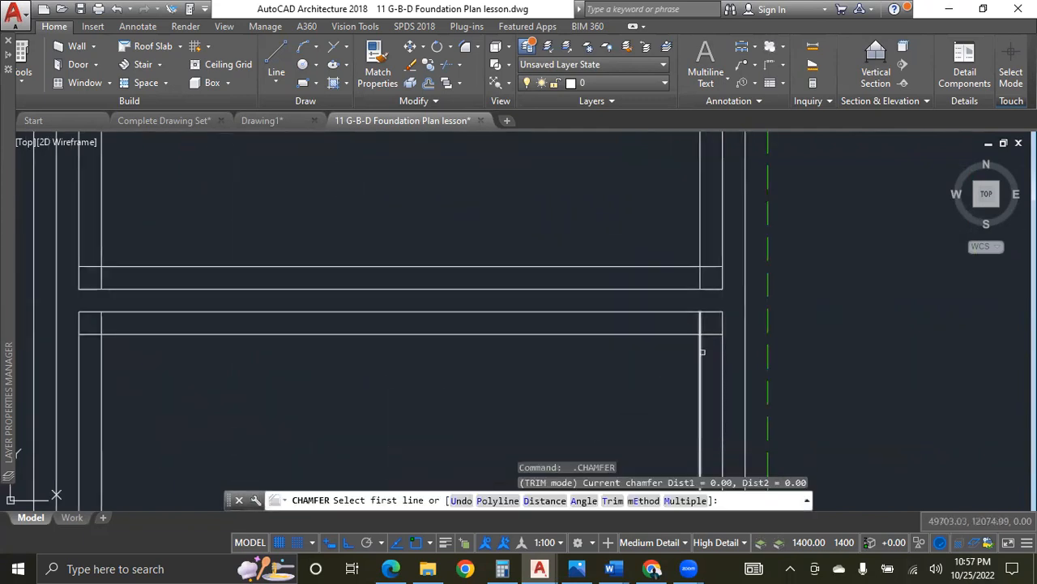
left_click(699, 355)
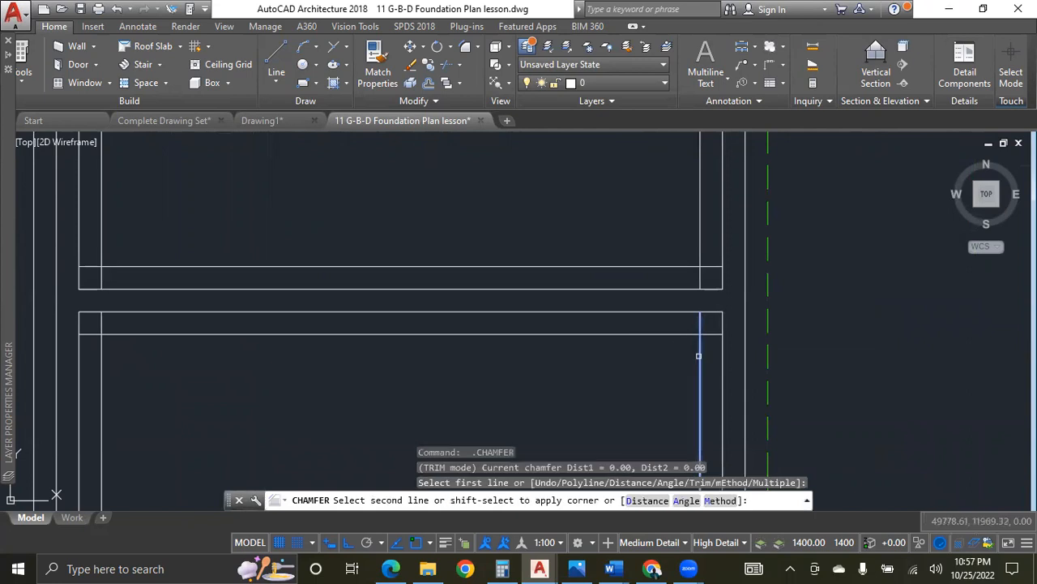
left_click(658, 328)
scroll(667, 340, "down", 2)
scroll(230, 323, "up", 4)
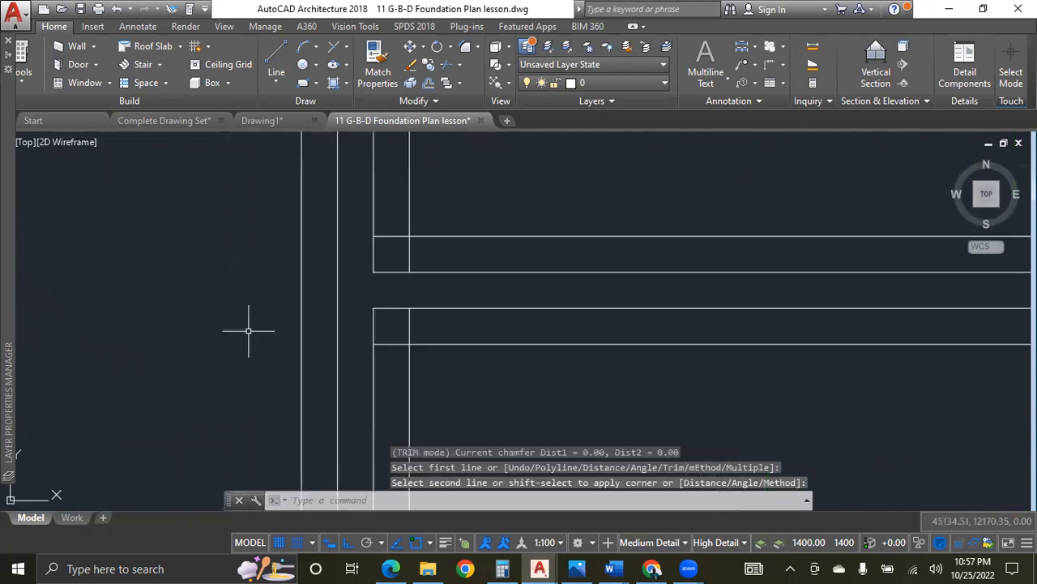
key("Return")
left_click(441, 345)
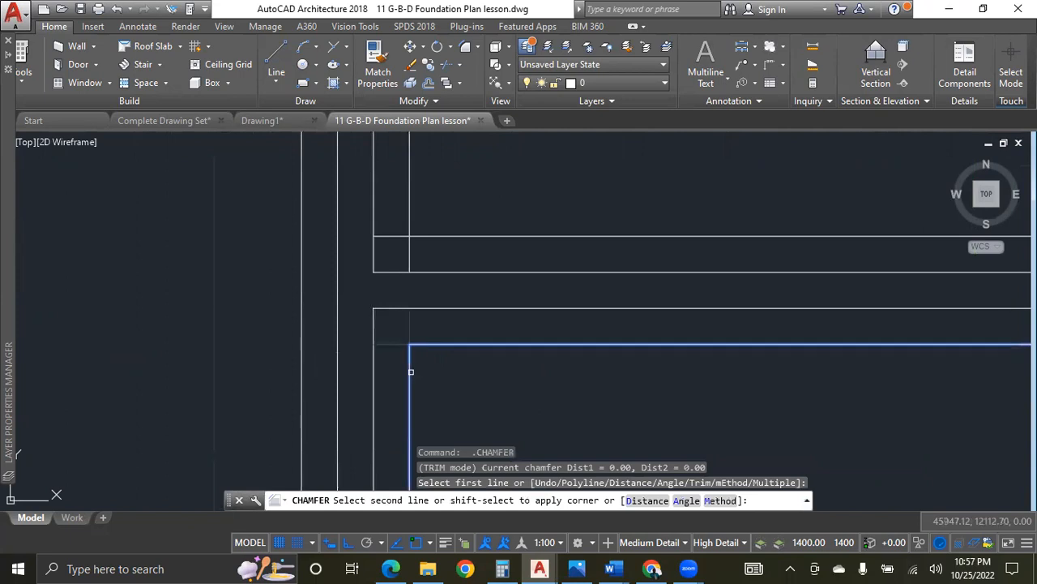
left_click(410, 378)
Chamfer the bottom offset line of the large right-hand room with its right and left offset lines to clean both lower corners.
scroll(413, 378, "down", 3)
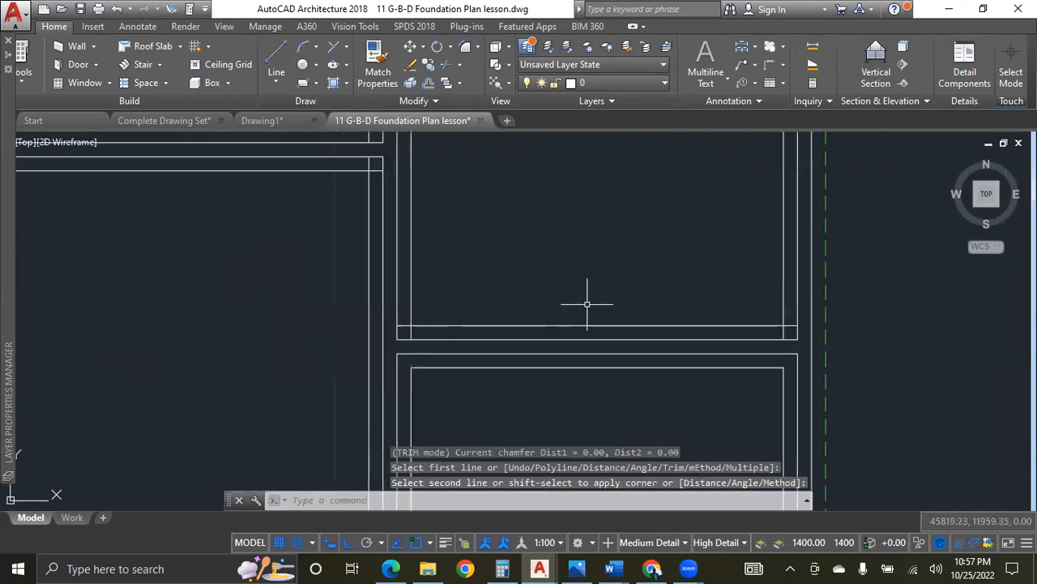
scroll(678, 282, "up", 2)
key("Return")
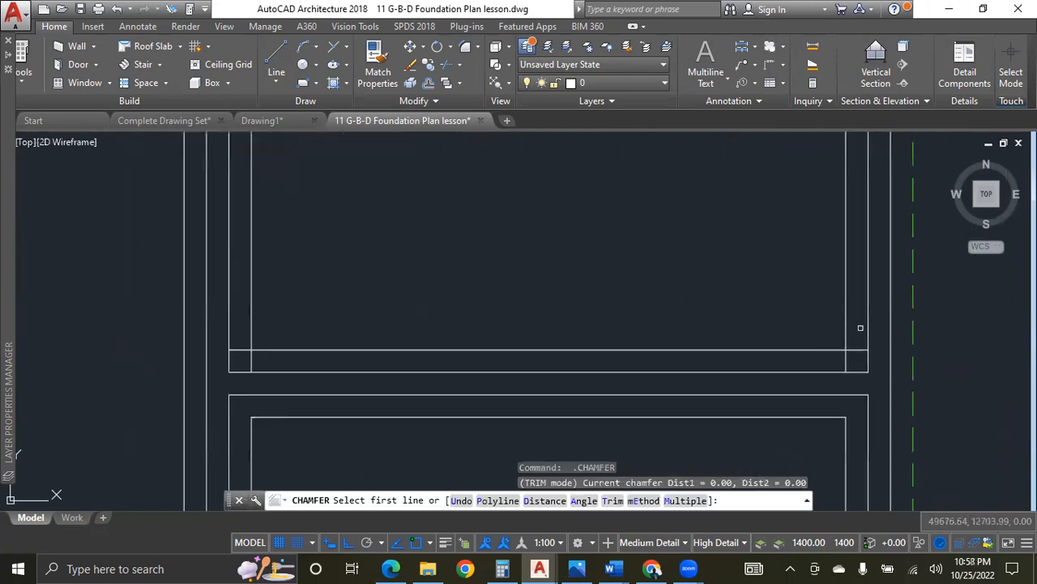
left_click(849, 320)
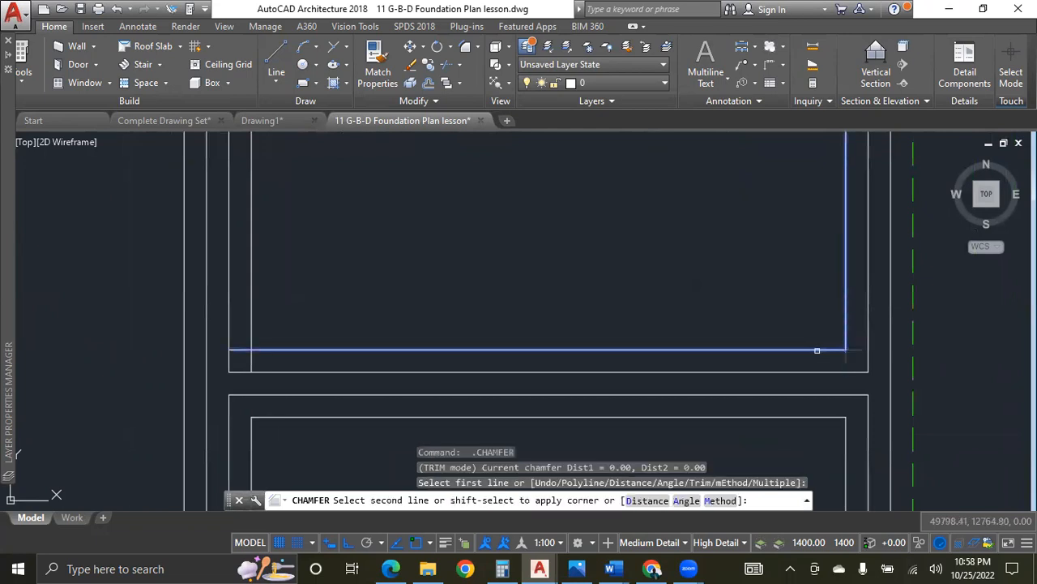
left_click(816, 350)
key("Return")
left_click(251, 347)
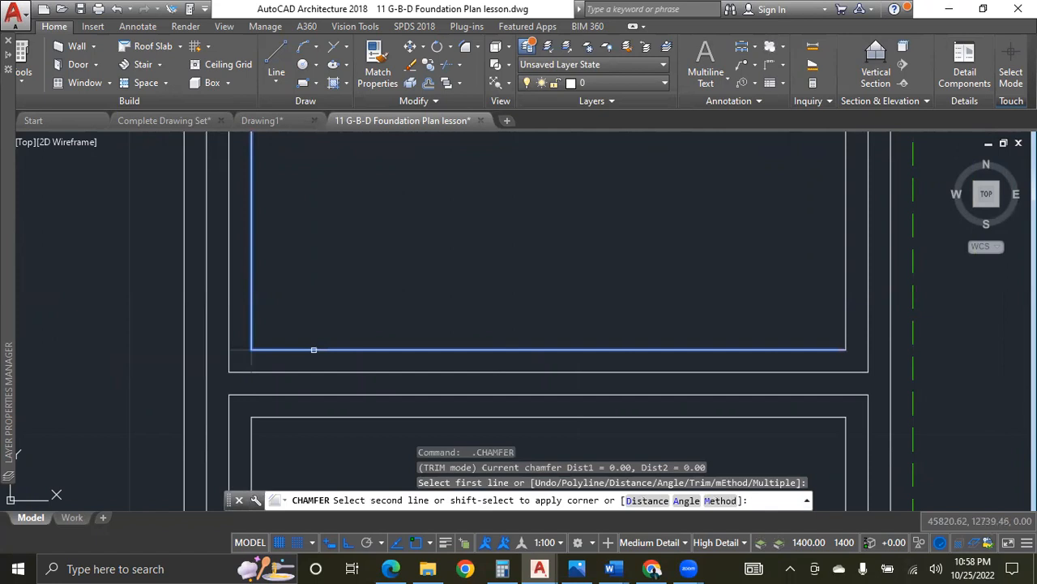
left_click(313, 350)
Chamfer the bottom offset line of the lower-left room with its right and left offset lines to clean both lower corners.
scroll(540, 401, "down", 1)
scroll(543, 348, "down", 3)
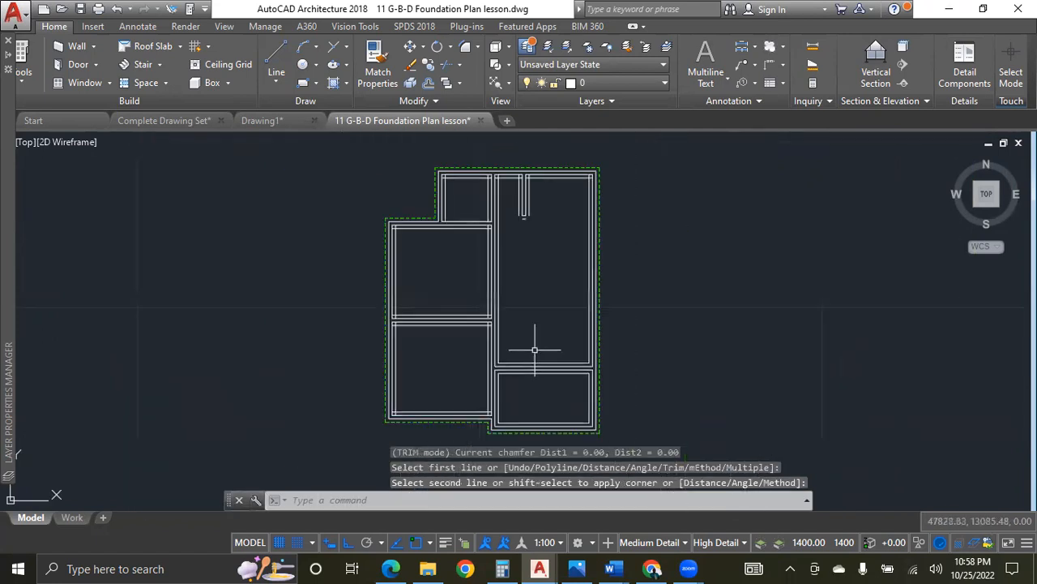
scroll(397, 418, "up", 2)
scroll(504, 240, "up", 3)
key("Return")
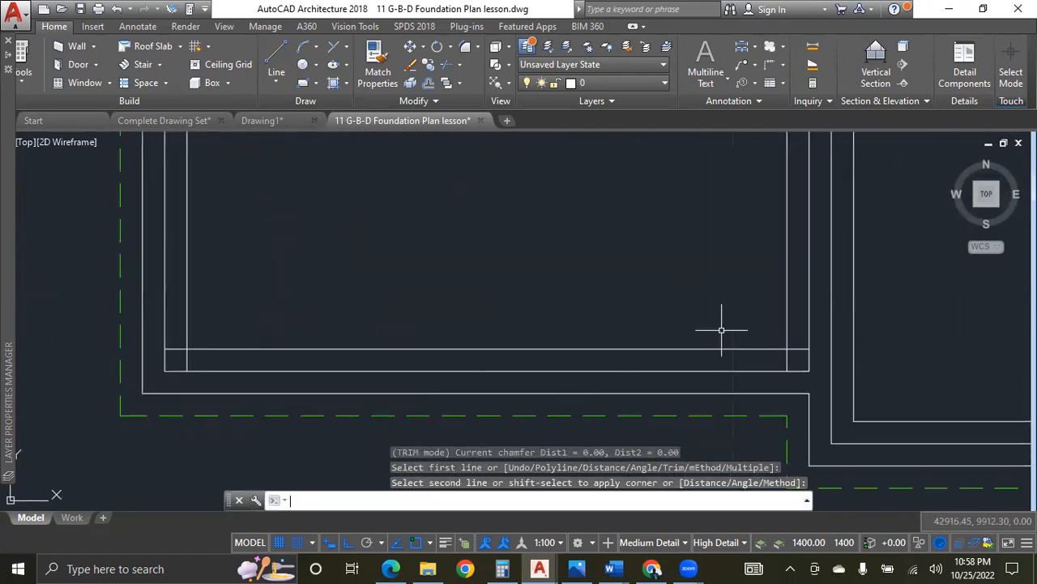
left_click(778, 349)
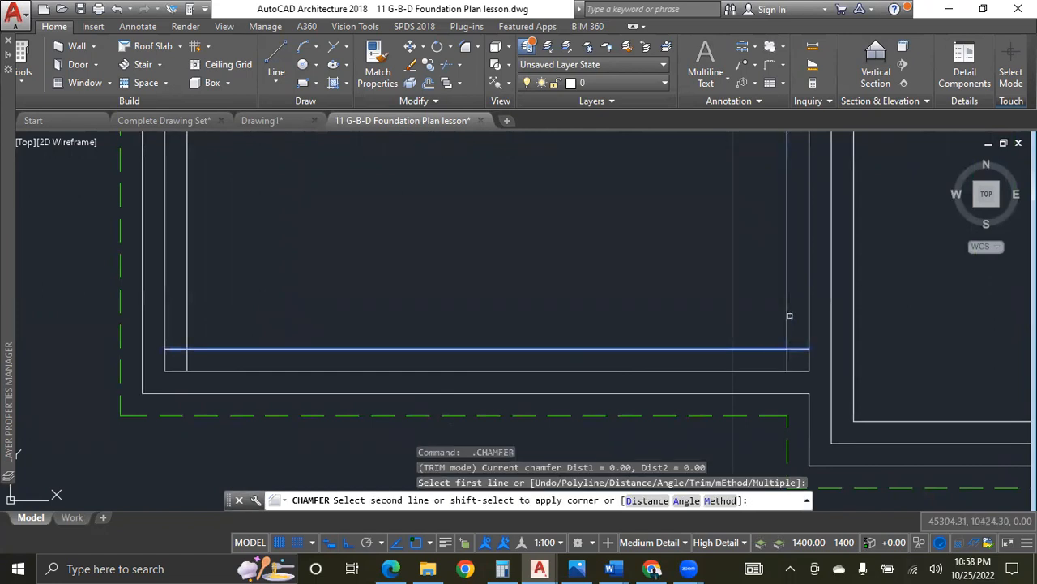
left_click(785, 318)
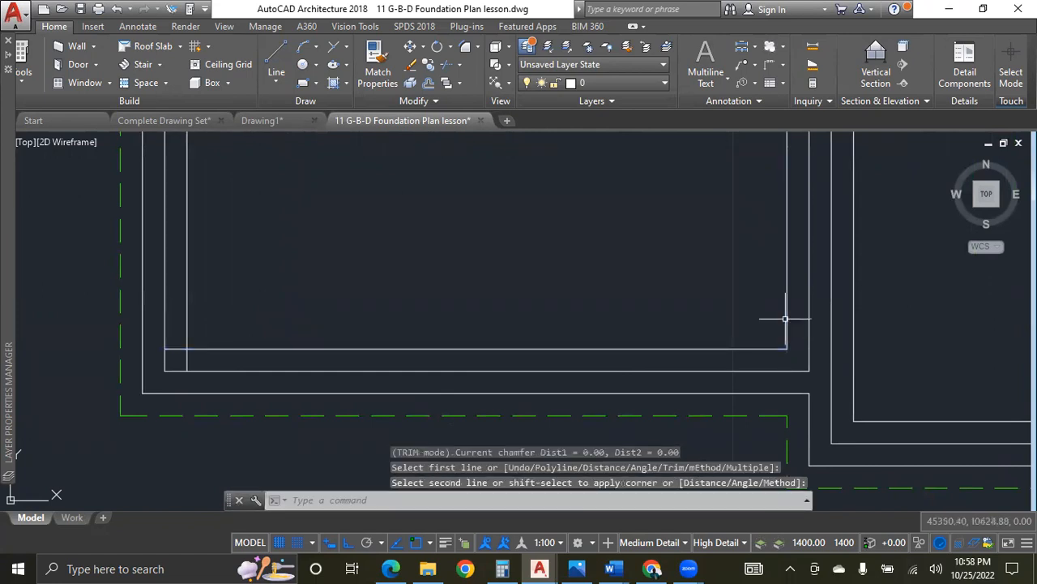
key("Return")
left_click(186, 333)
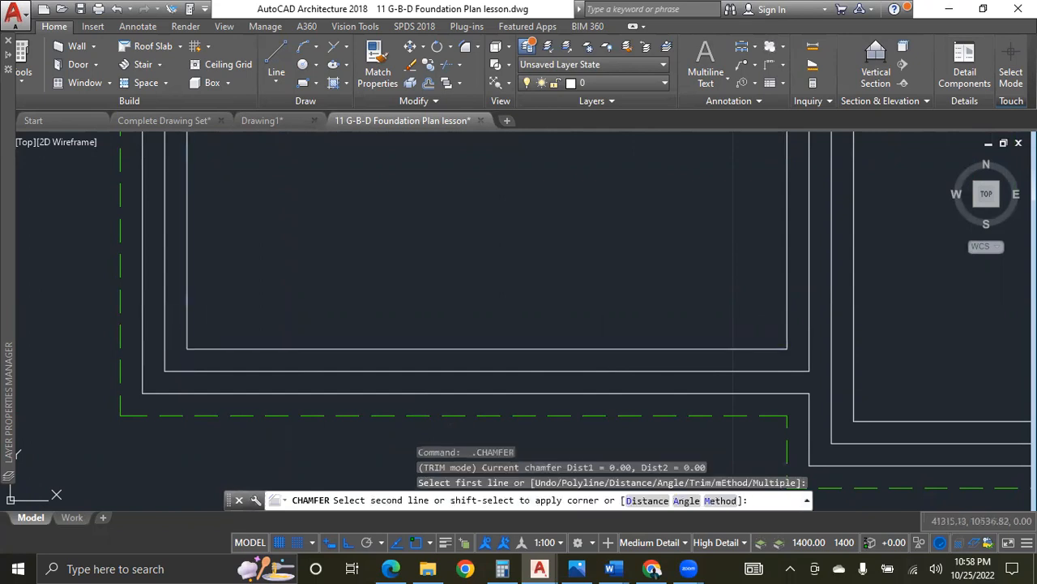
Chamfer the top offset line of the lower-left room with its left and right offset lines to clean both upper corners.
scroll(194, 464, "down", 1)
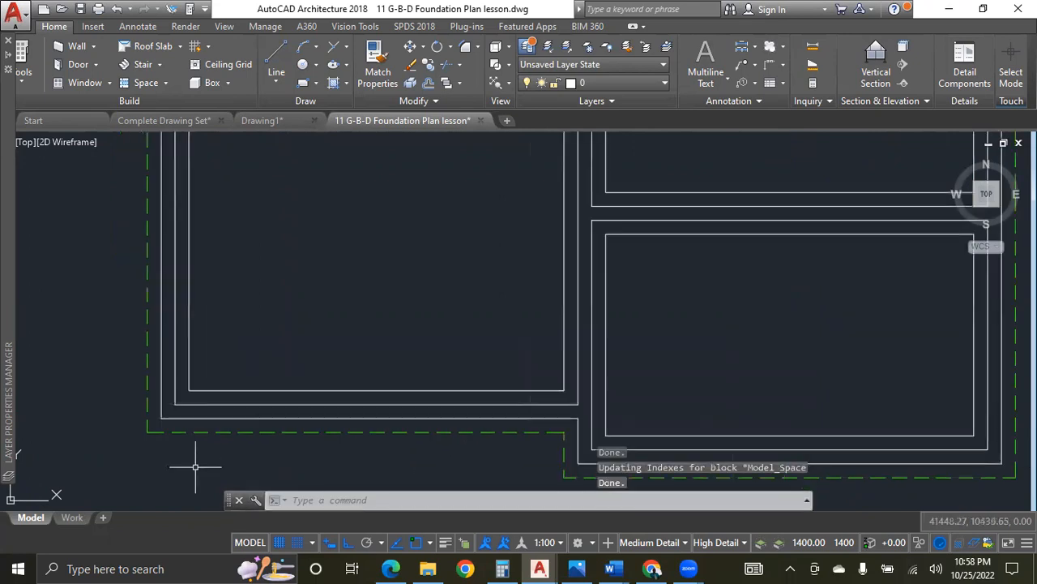
scroll(335, 413, "down", 2)
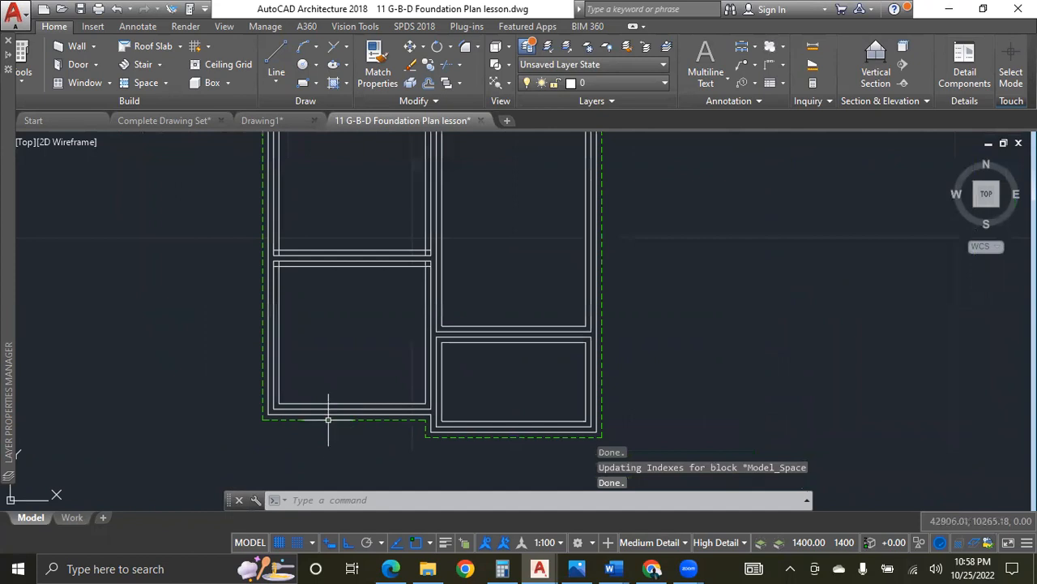
scroll(410, 352, "down", 1)
scroll(391, 273, "up", 3)
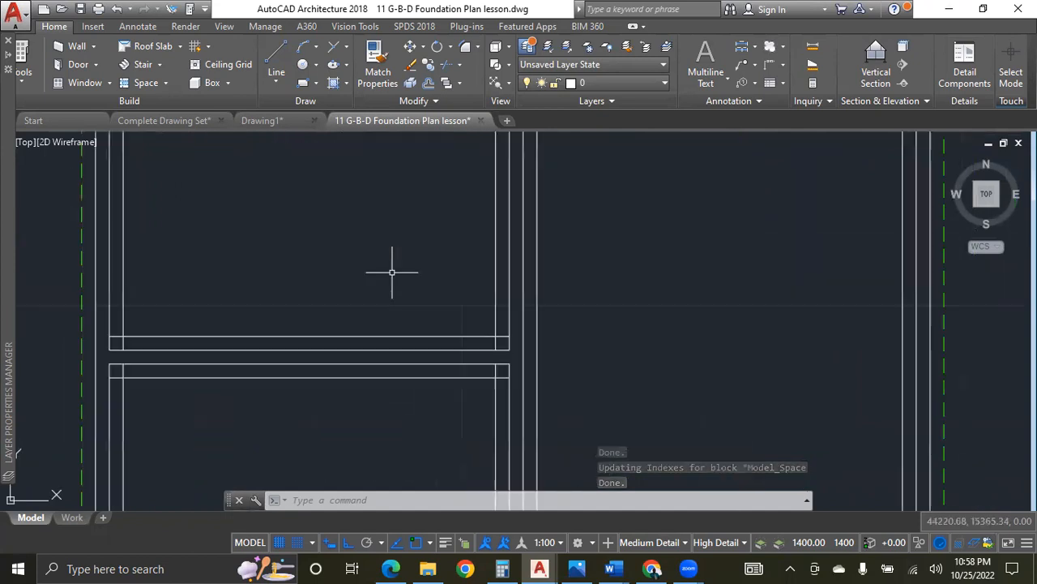
key("Return")
left_click(246, 377)
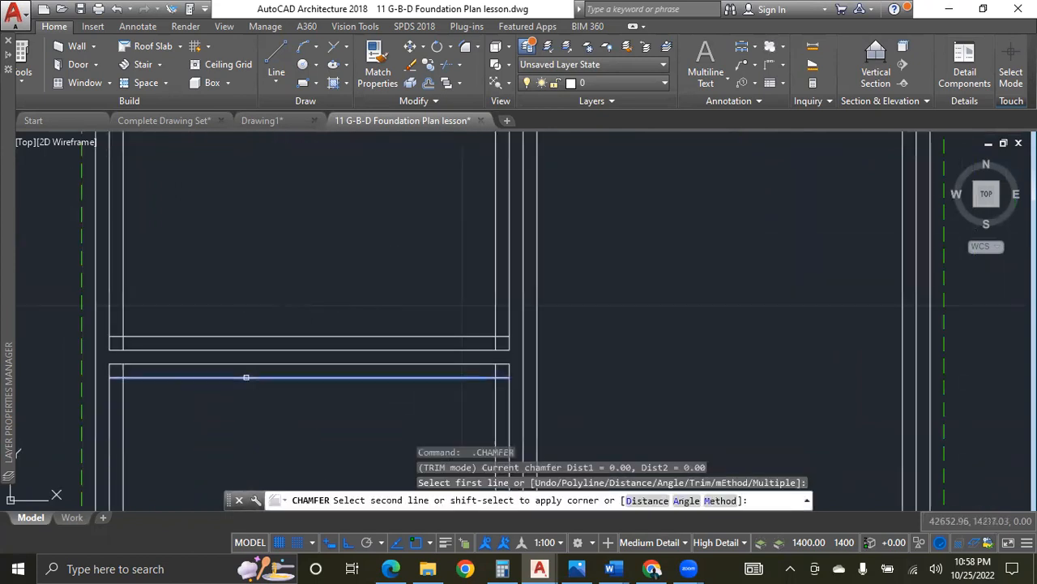
left_click(123, 397)
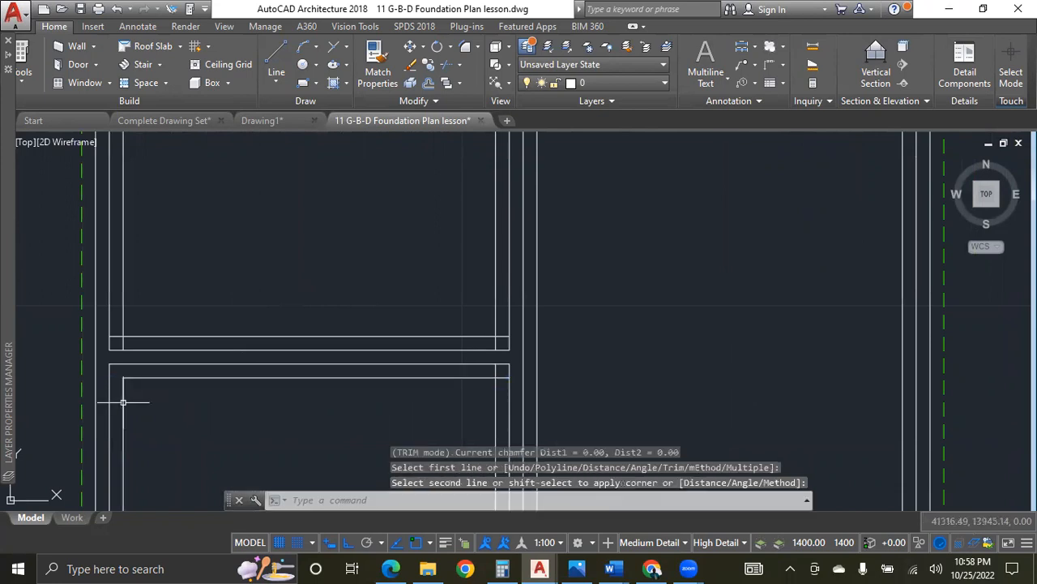
key("Return")
left_click(485, 377)
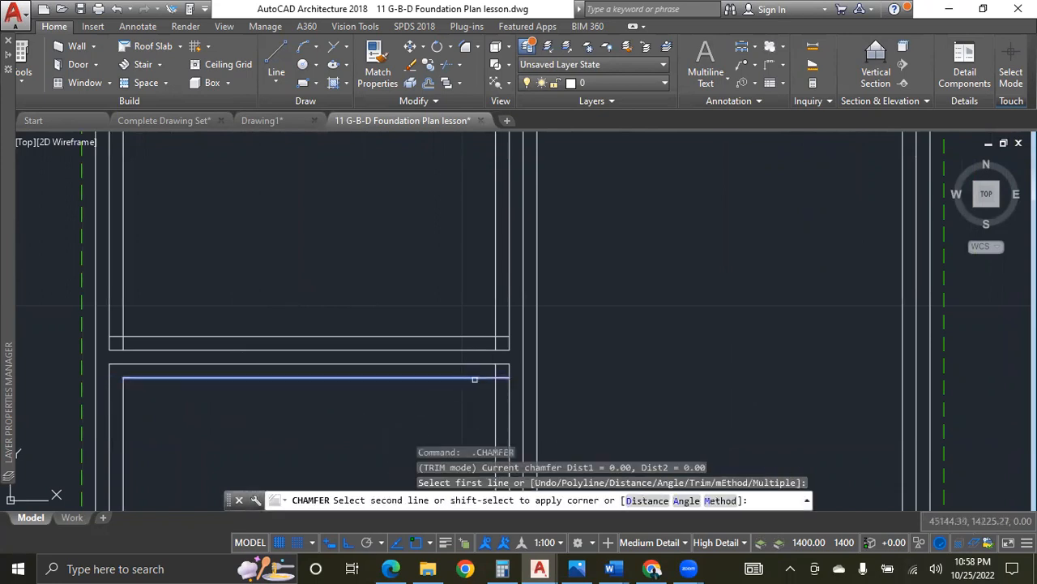
left_click(495, 405)
Chamfer the bottom offset line of the middle-left room with its right and left offset lines to clean both lower corners.
key("Return")
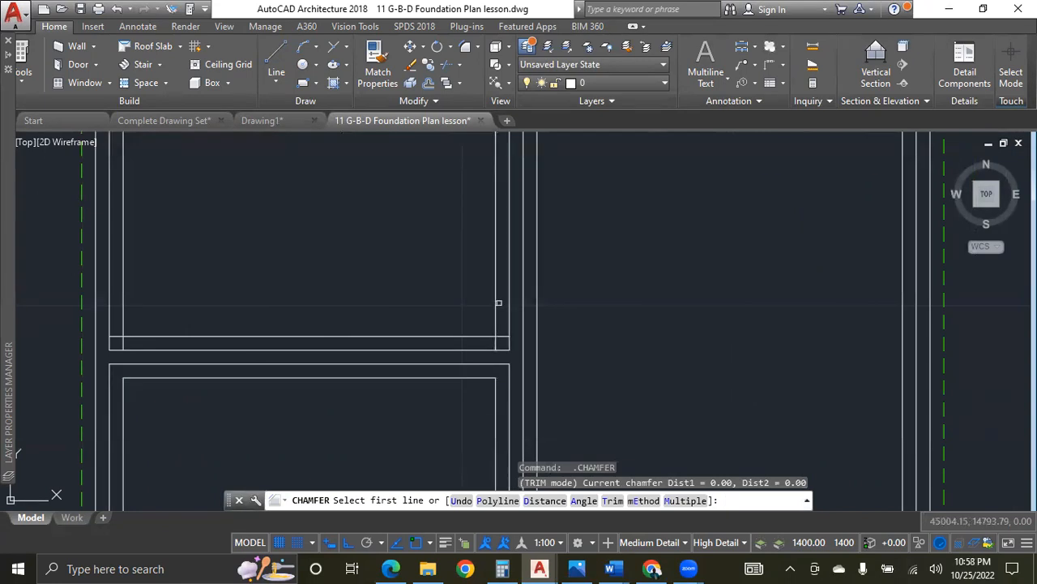
left_click(495, 312)
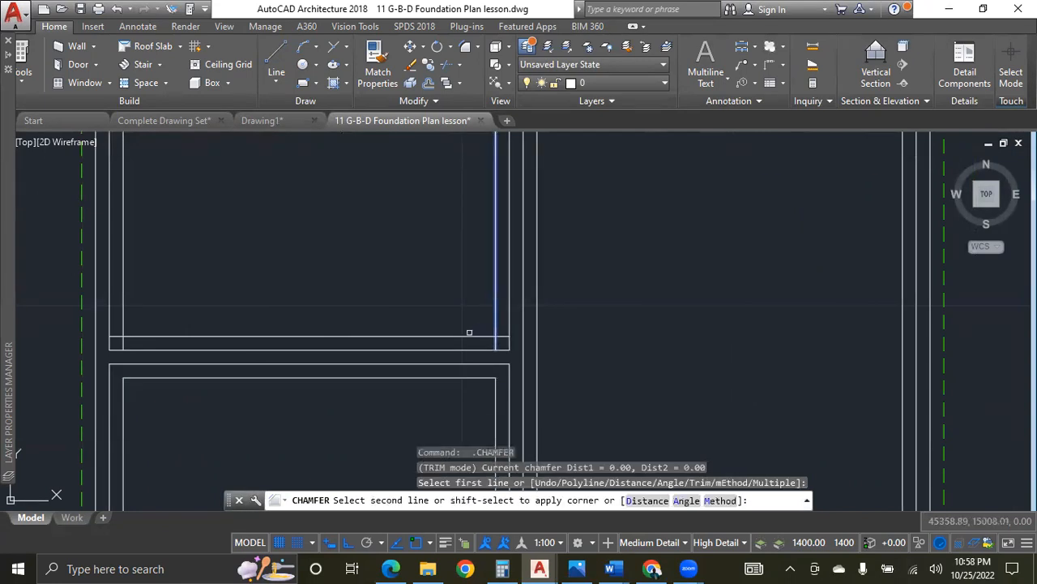
left_click(466, 335)
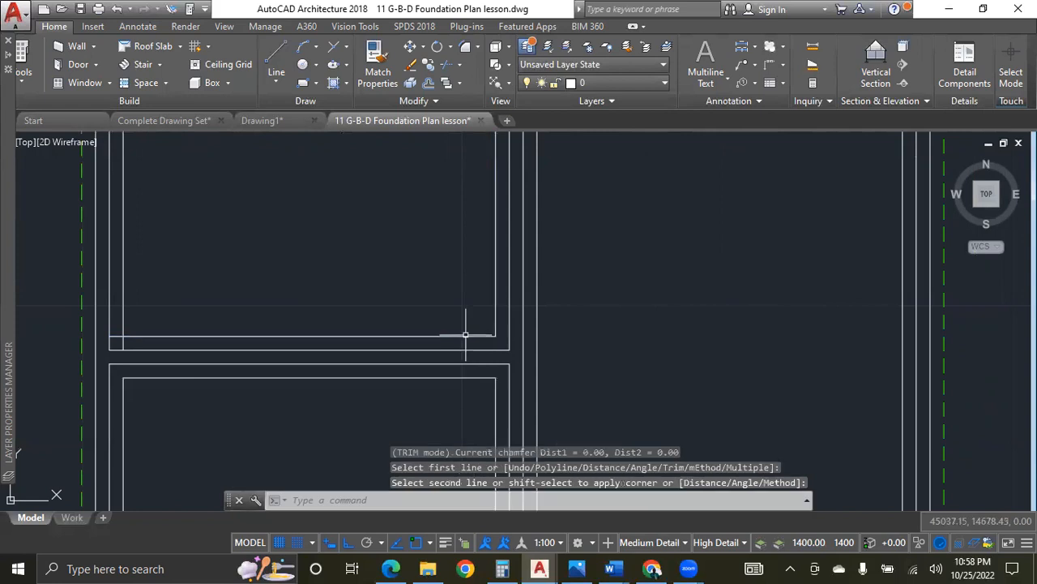
key("Return")
left_click(124, 271)
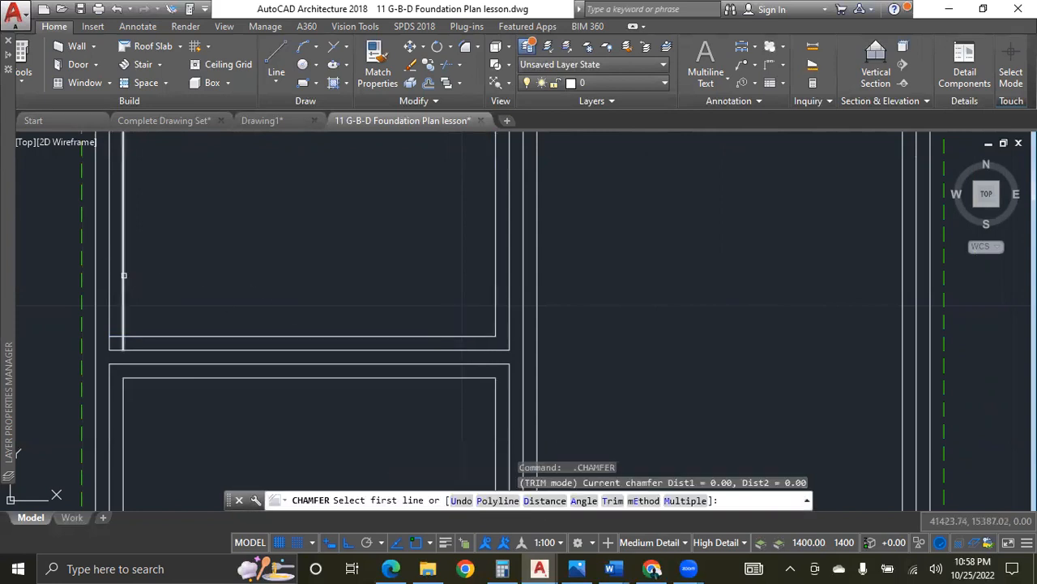
left_click(184, 334)
Chamfer the top offset line of the middle-left room with its left and right offset lines to clean both upper corners.
scroll(204, 394, "down", 5)
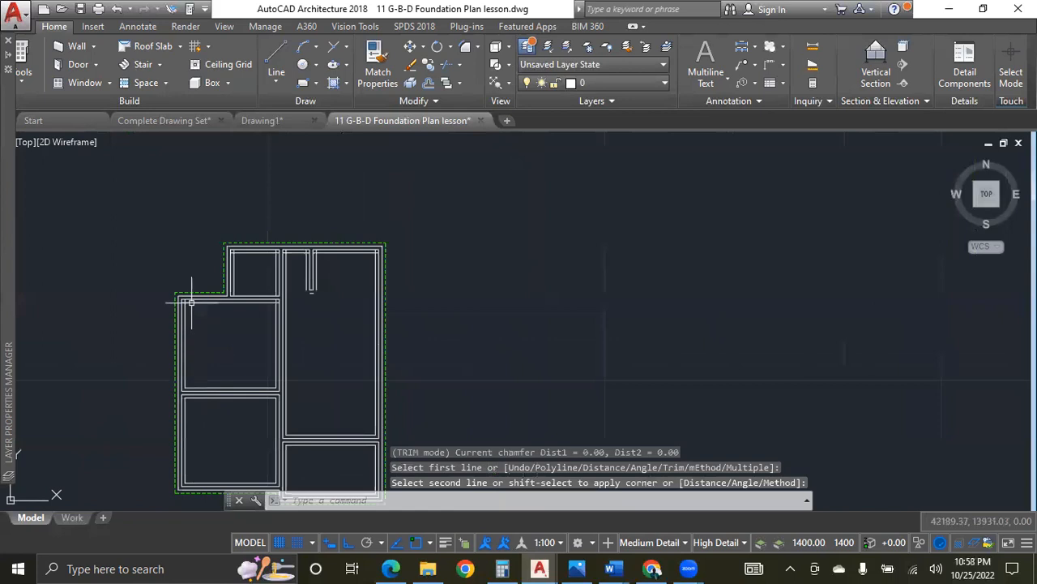
scroll(191, 302, "up", 6)
left_click(253, 336)
key("Return")
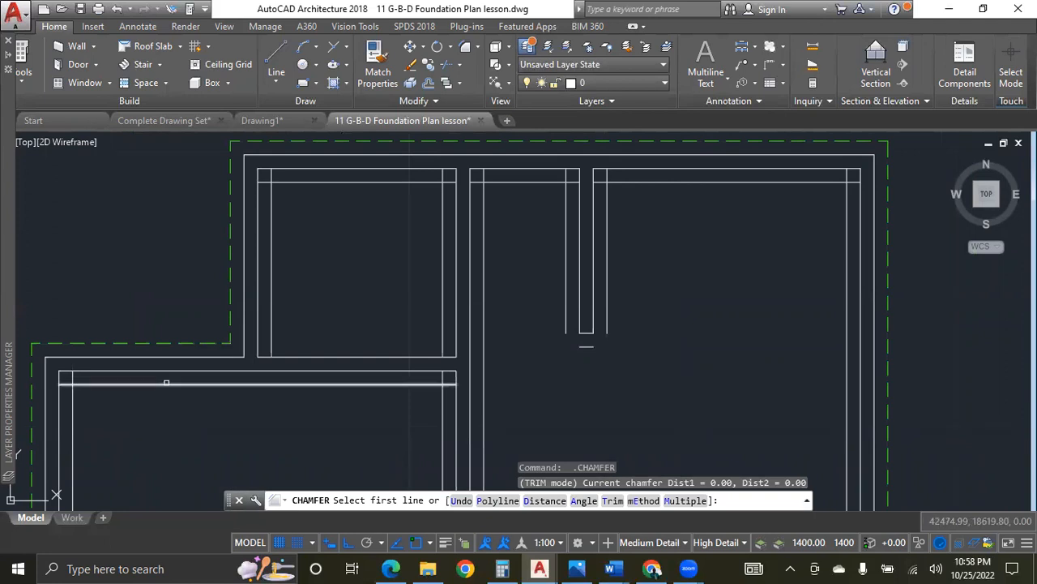
left_click(166, 384)
left_click(74, 410)
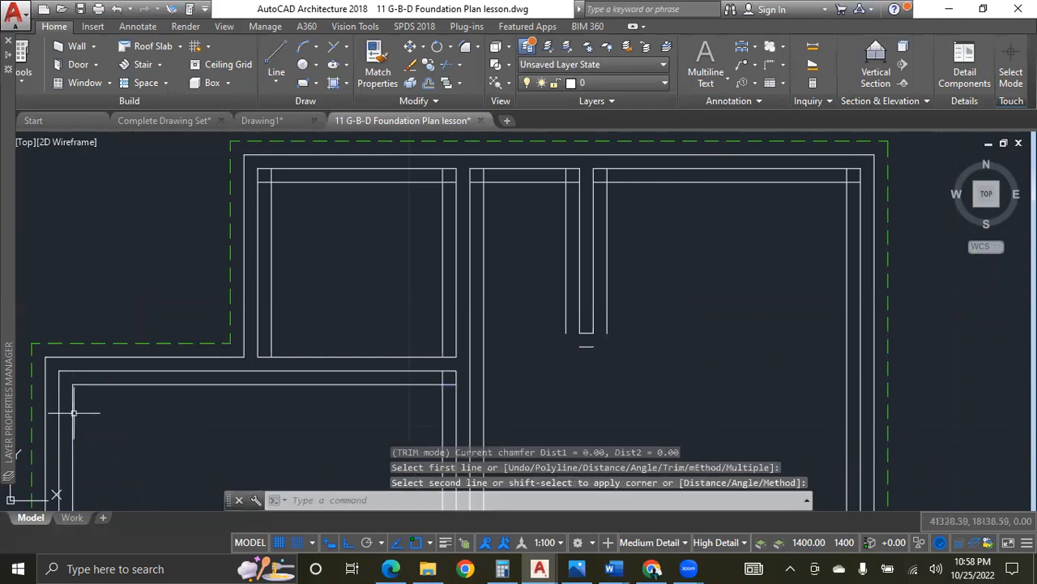
key("Return")
left_click(415, 384)
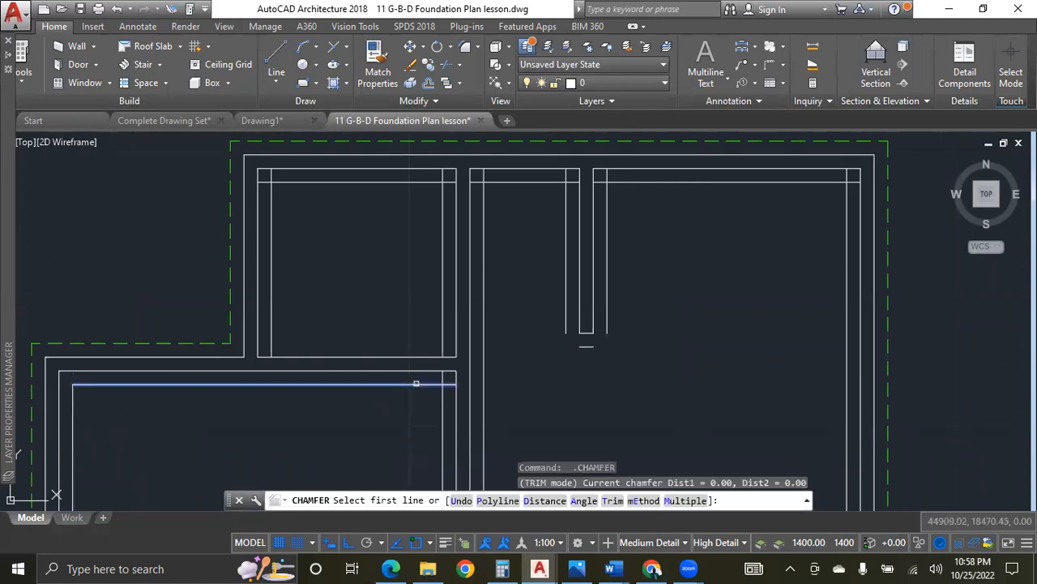
left_click(443, 402)
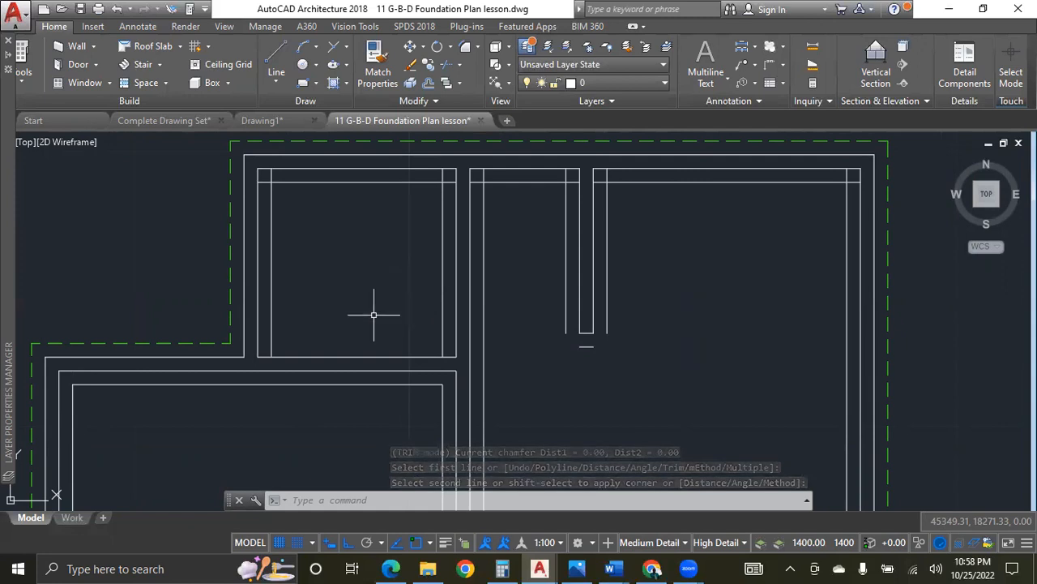
Chamfer the top offset line of the small upper-left room with its left and right offset lines to clean both upper corners.
key("Return")
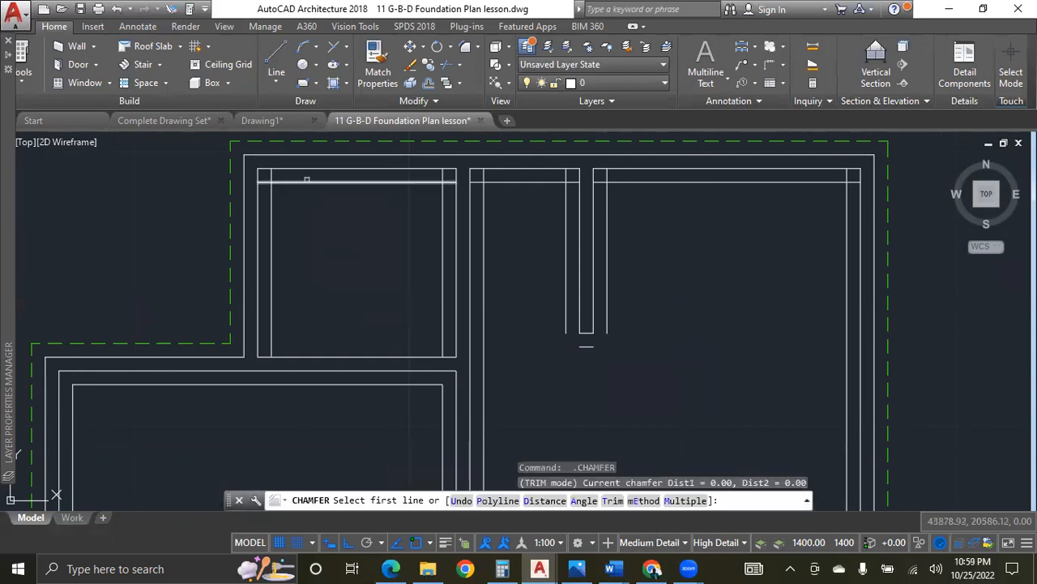
left_click(306, 179)
left_click(272, 201)
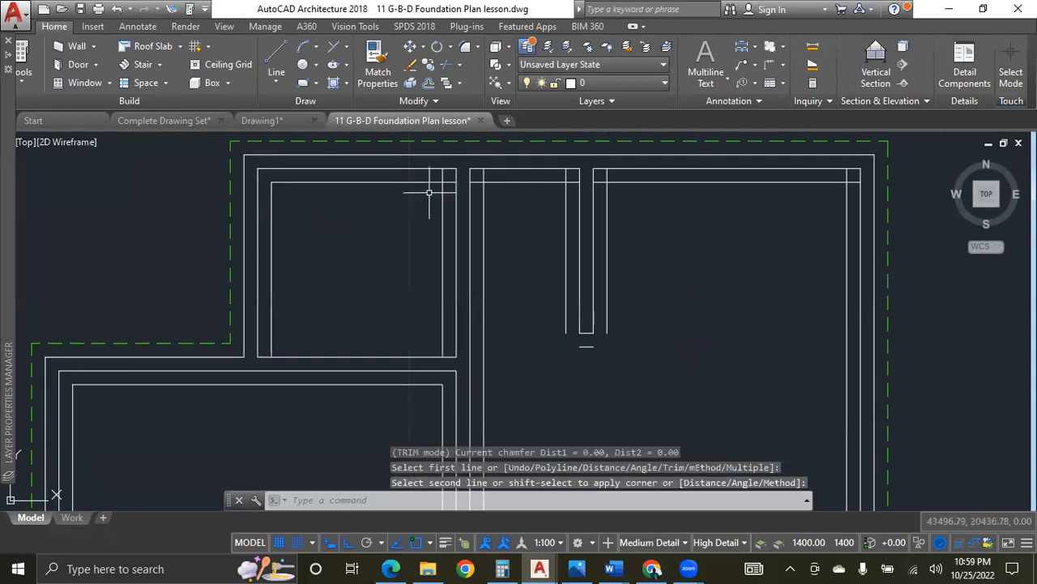
key("Return")
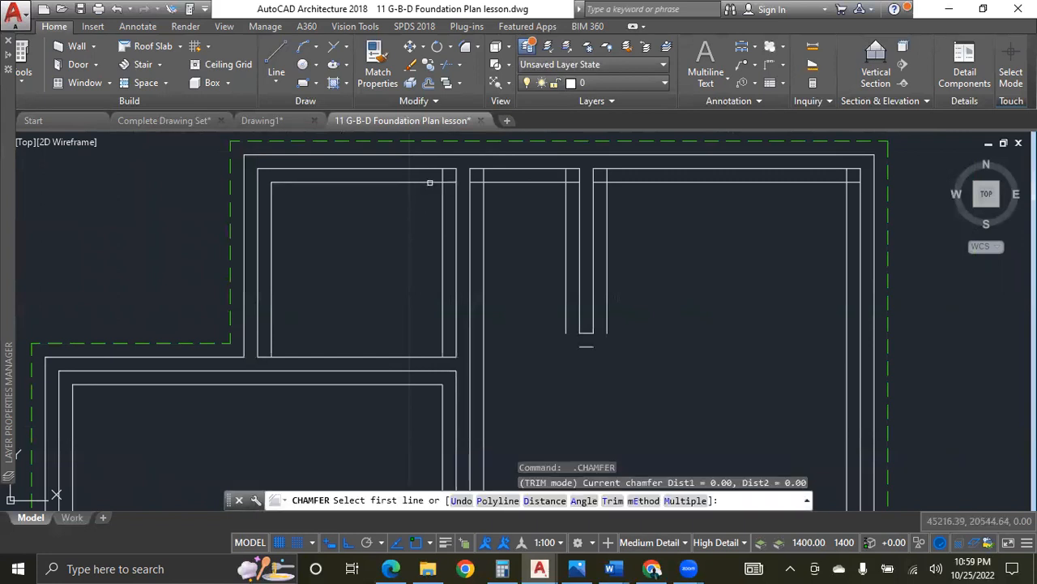
left_click(430, 182)
left_click(443, 211)
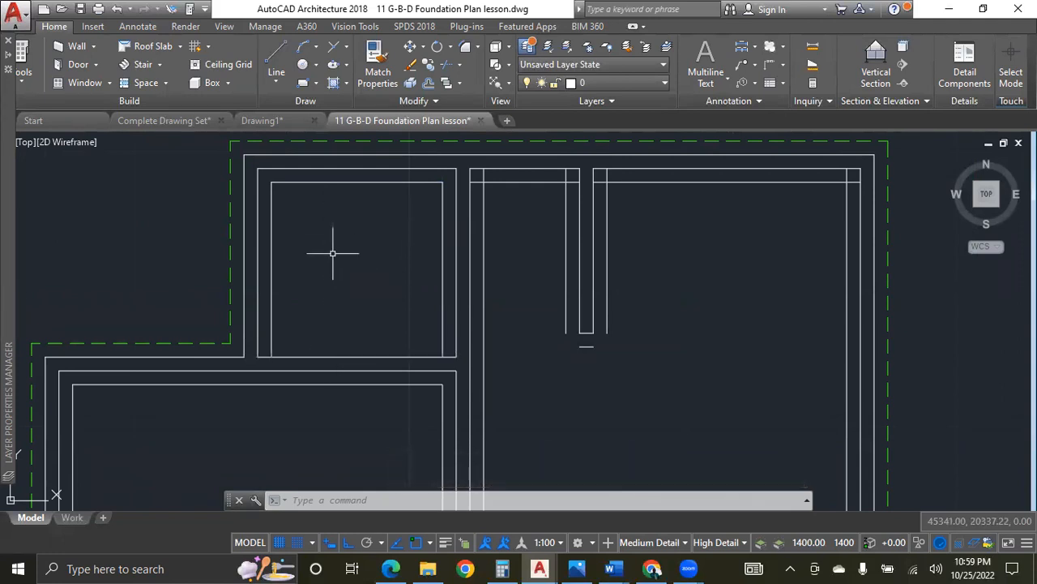
Offset the bottom wall line of the small upper-left room 150 towards the room's interior.
key("Escape")
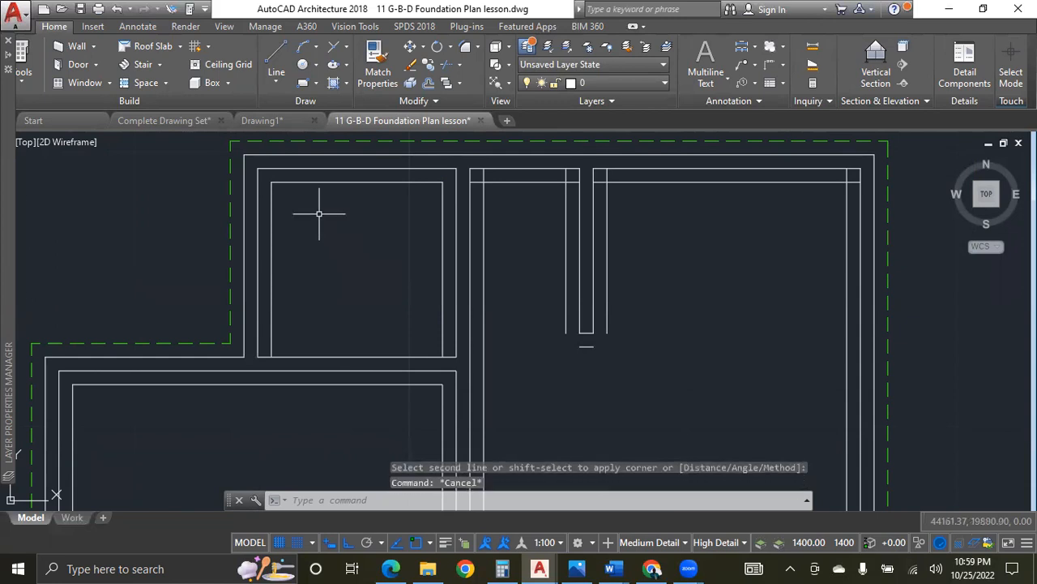
left_click(432, 84)
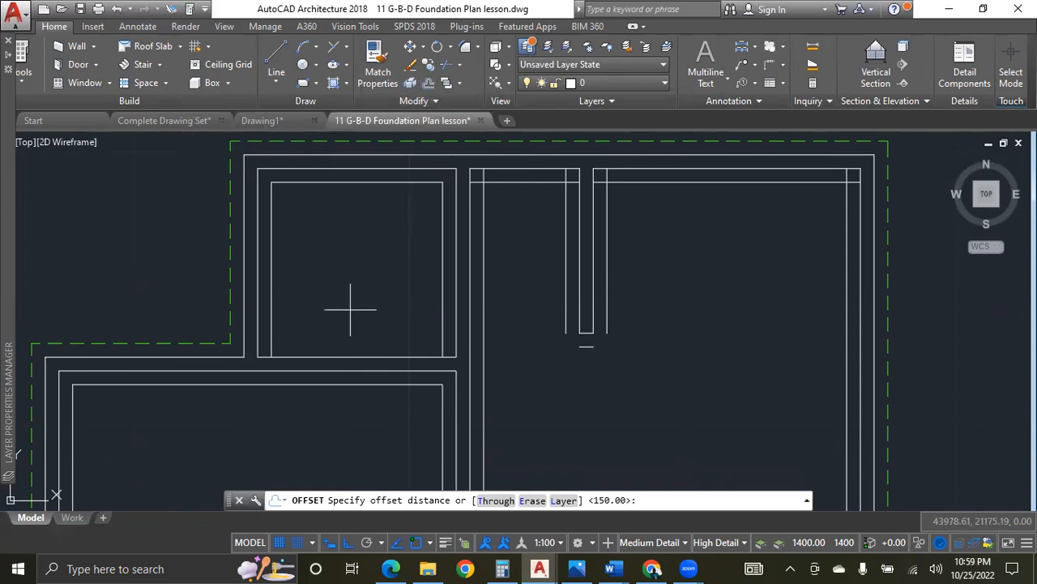
key("Return")
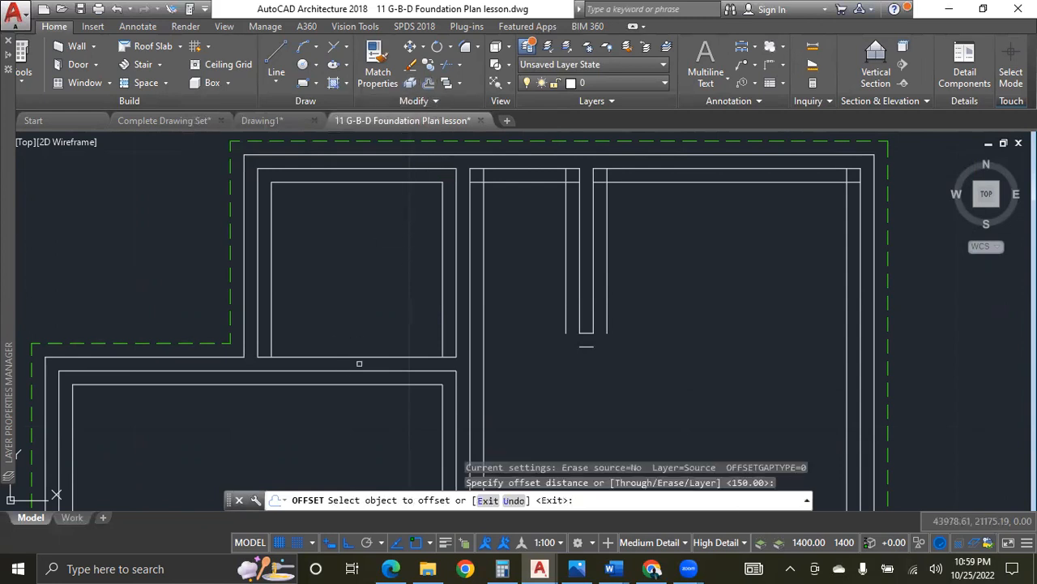
left_click(359, 360)
left_click(360, 299)
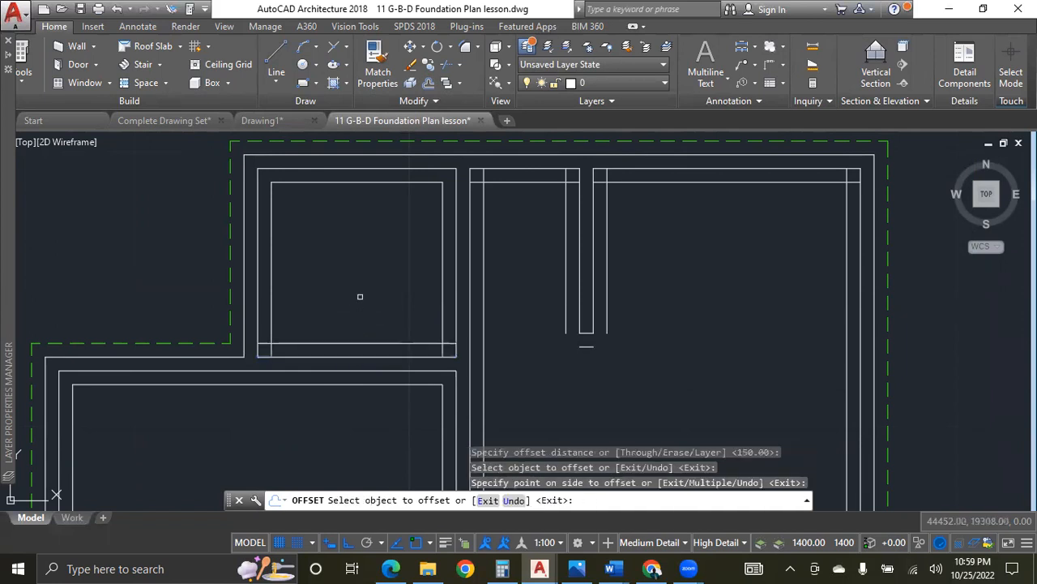
key("Escape")
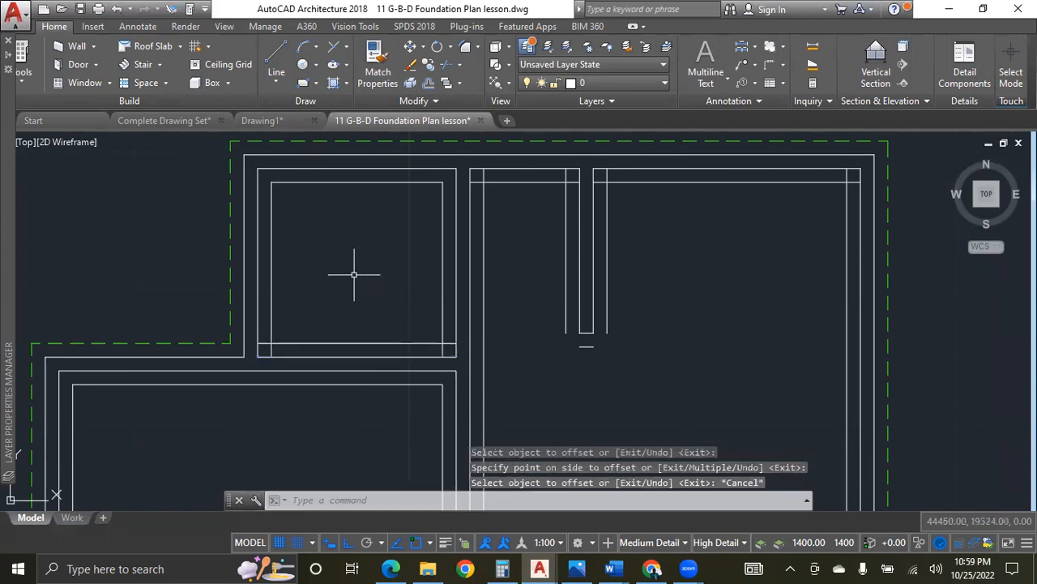
Chamfer the bottom offset line of the small upper-left room with its right and left offset lines to clean both lower corners.
type("ch")
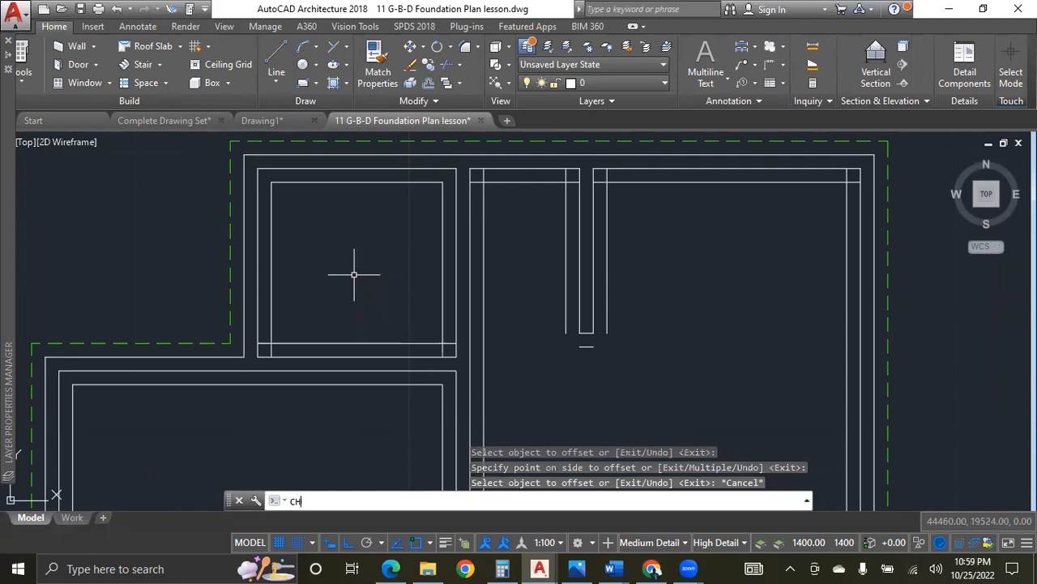
type("am")
key("Return")
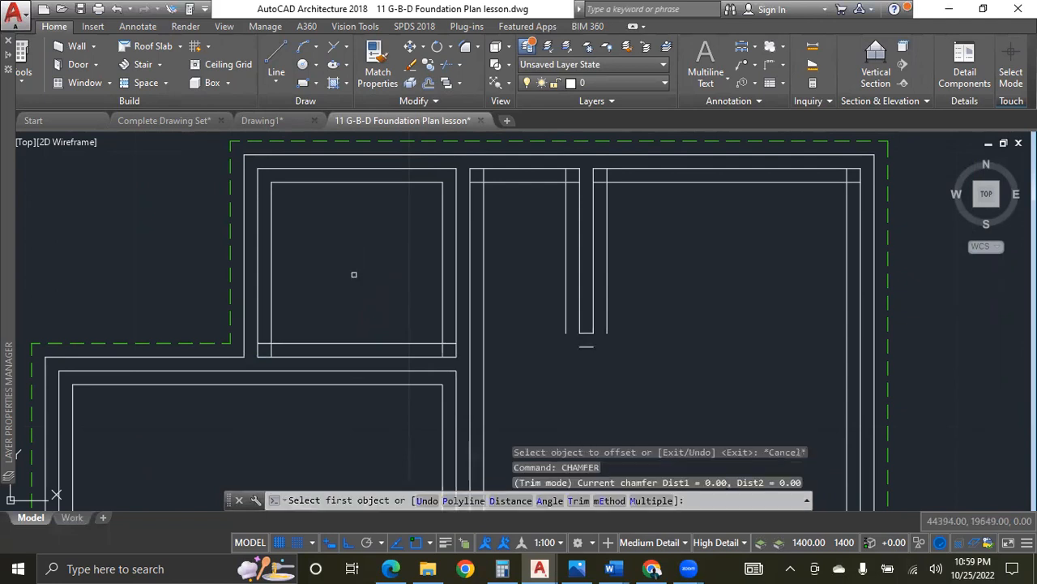
left_click(441, 309)
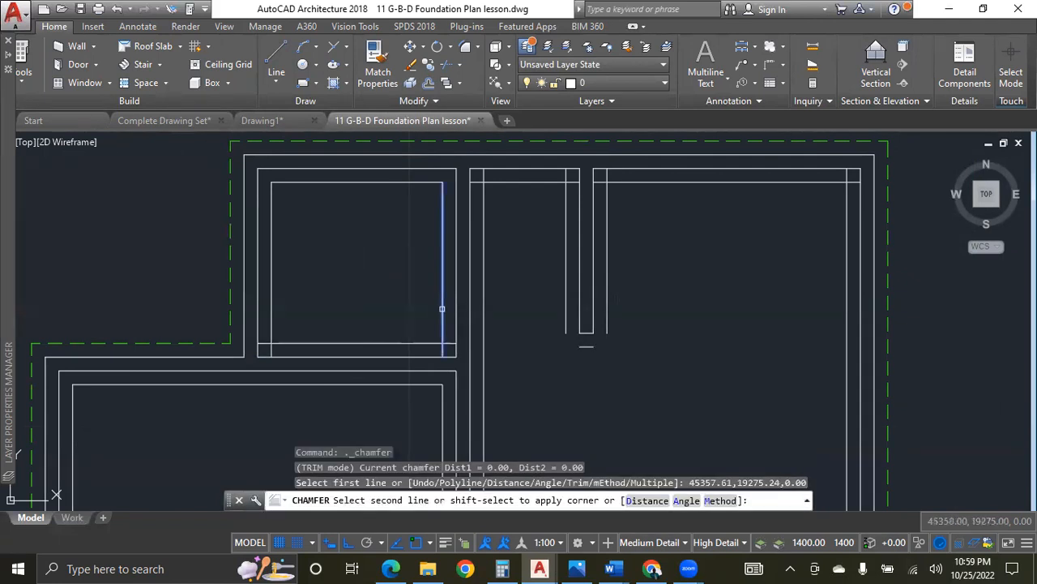
left_click(394, 343)
key("Return")
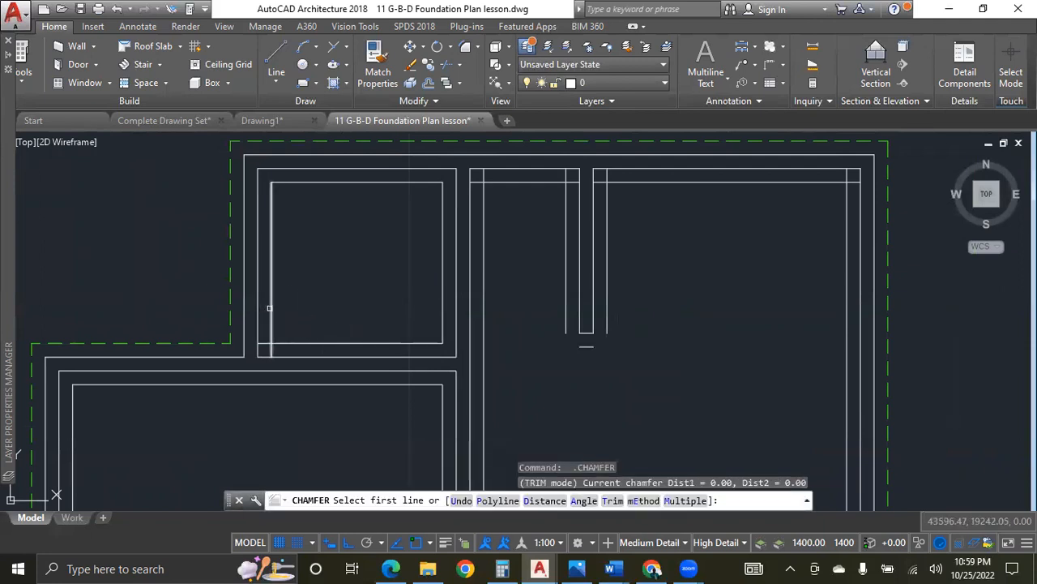
left_click(270, 309)
left_click(311, 340)
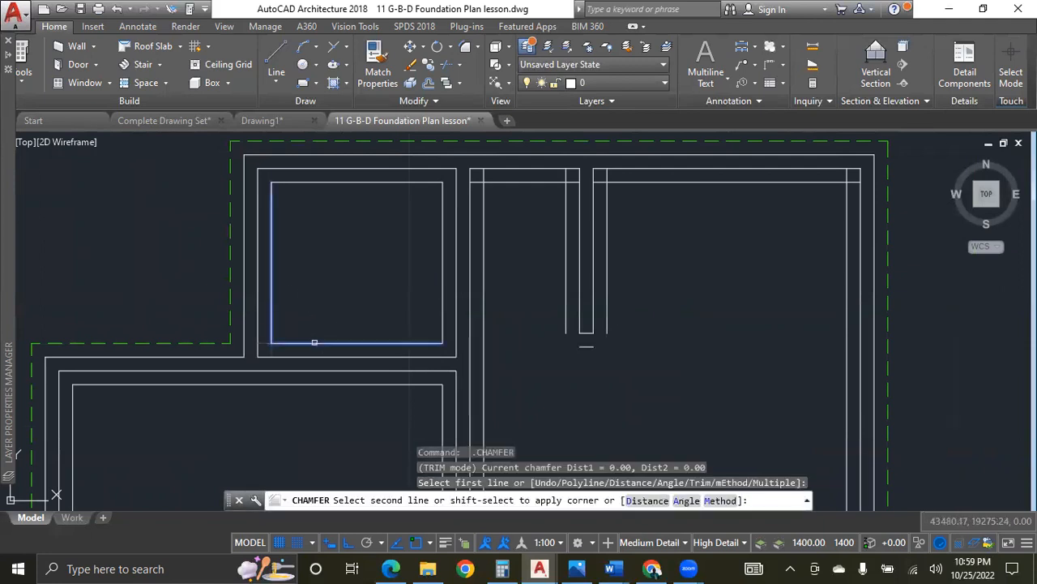
Chamfer the short offset line below the stub wall with the left and right offset lines beside it to close its end.
scroll(312, 340, "down", 4)
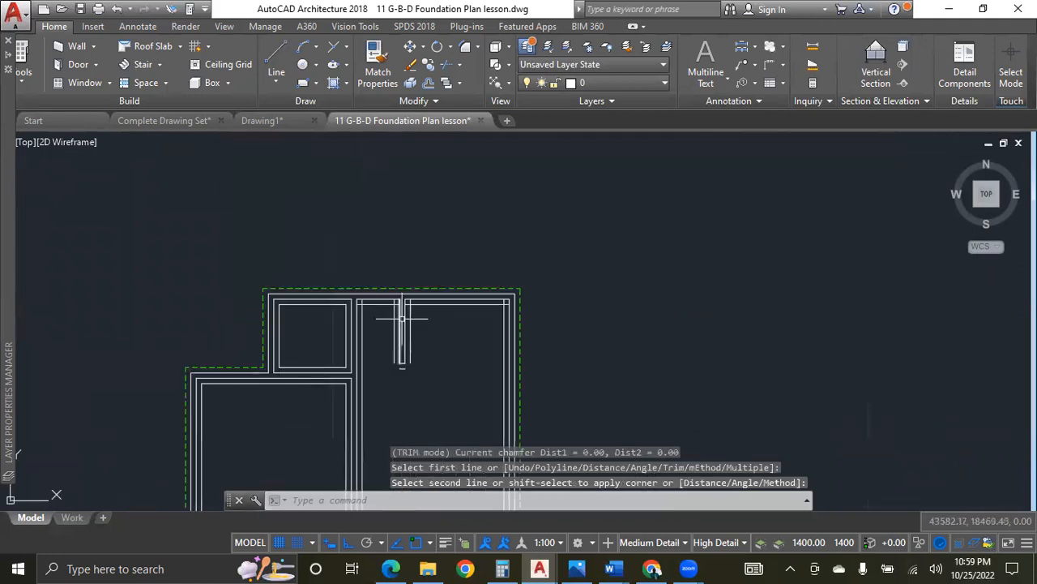
scroll(405, 312, "up", 4)
scroll(405, 309, "down", 2)
scroll(378, 396, "up", 2)
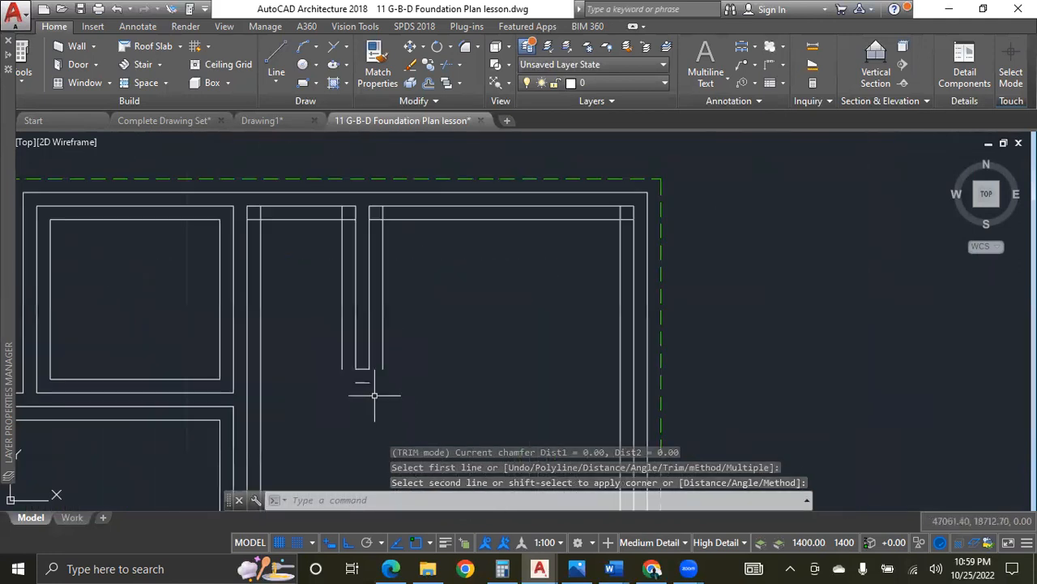
key("Return")
left_click(363, 383)
left_click(345, 355)
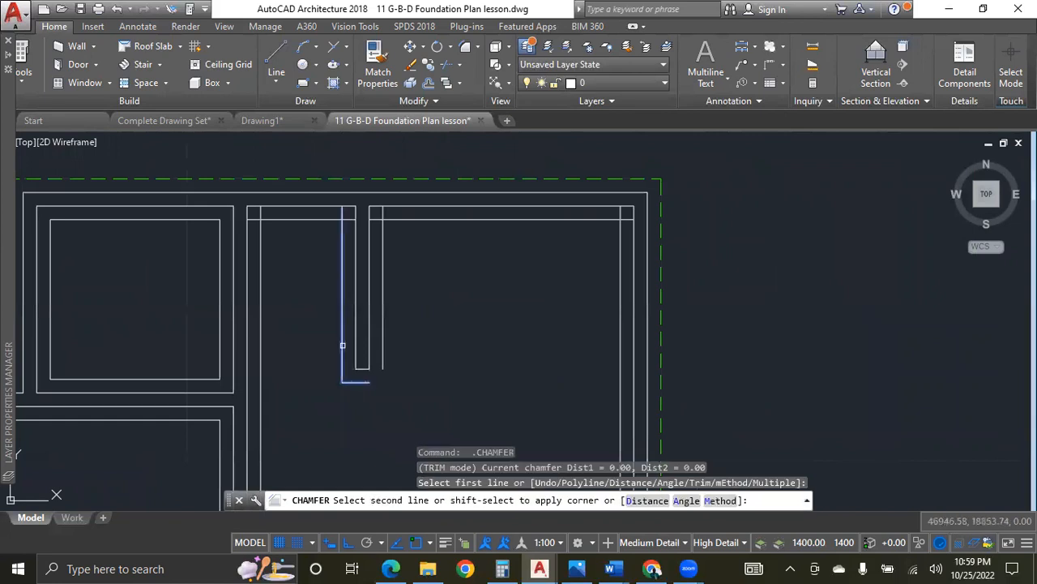
key("Return")
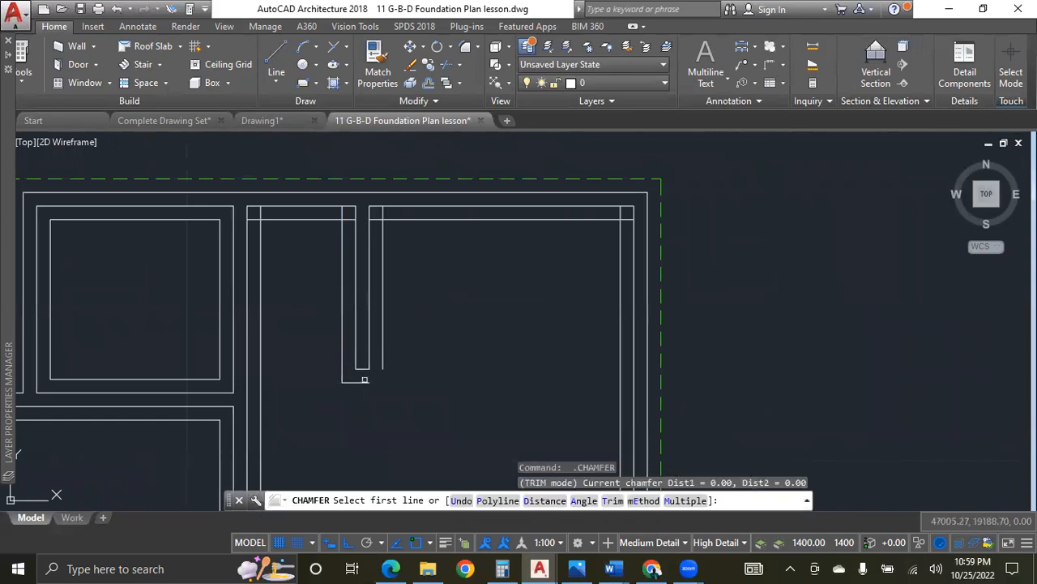
left_click(364, 379)
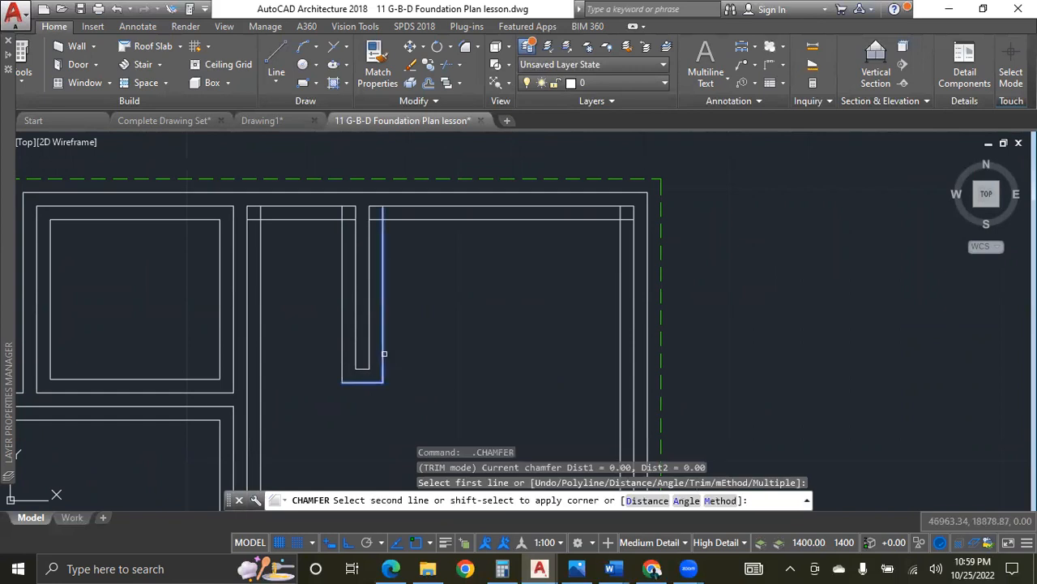
left_click(384, 354)
Chamfer the top offset line of the narrow bay west of the stub wall with its left and right offset lines.
scroll(263, 221, "up", 2)
key("Return")
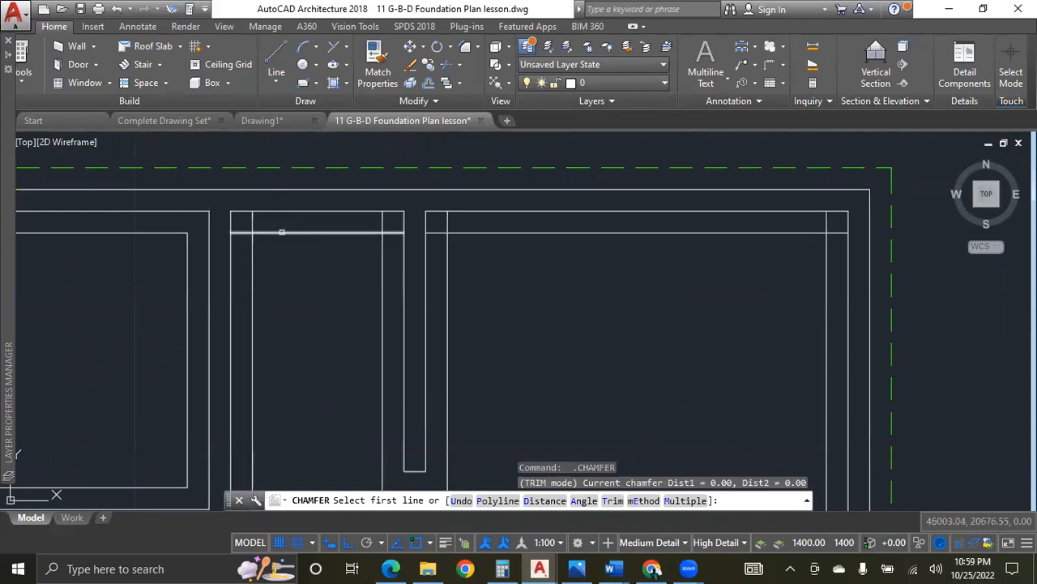
left_click(287, 234)
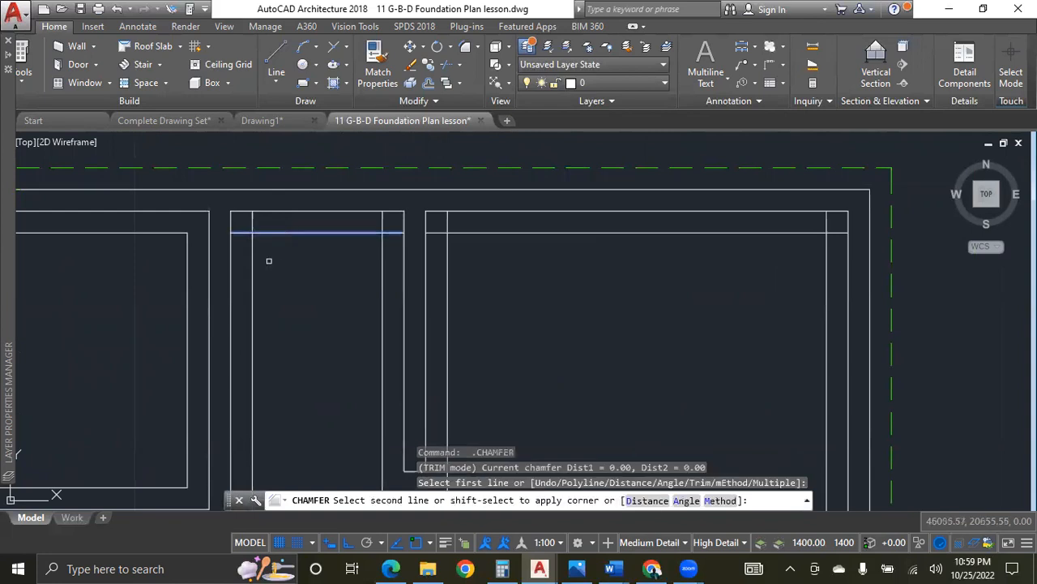
left_click(252, 281)
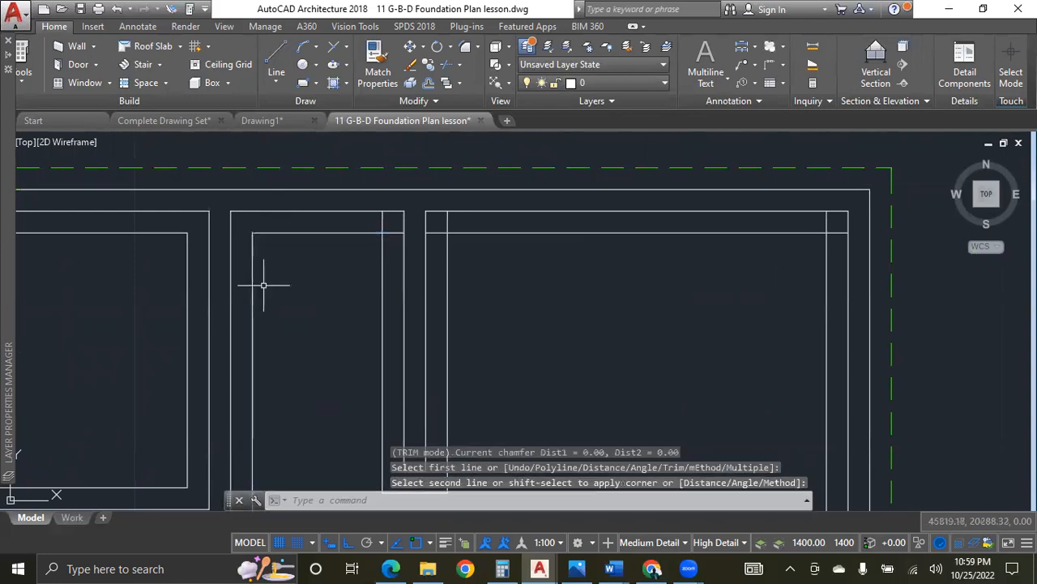
key("Return")
left_click(368, 234)
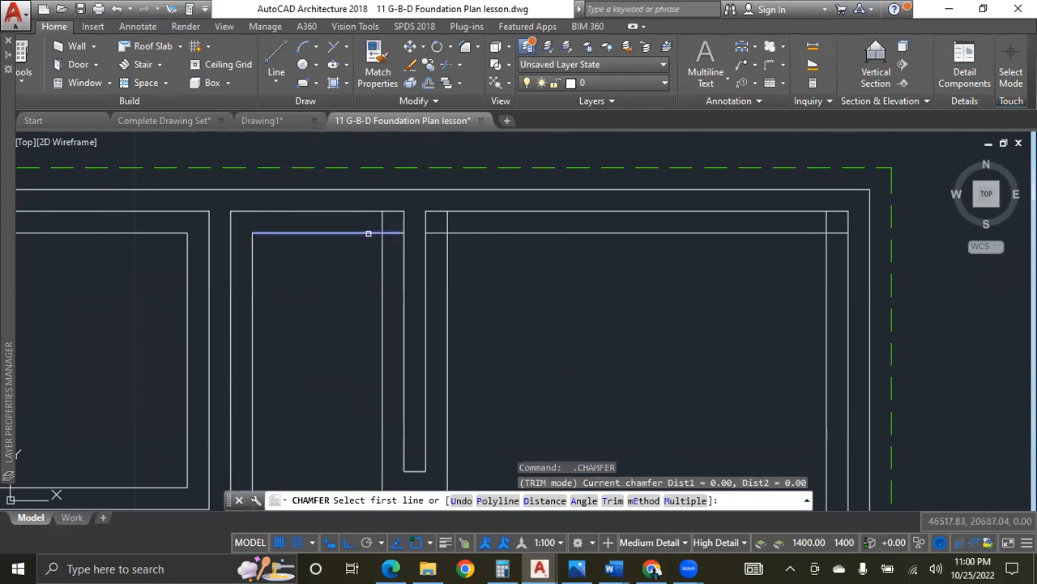
left_click(385, 260)
Chamfer the top offset line of the wide bay east of the stub wall with its left and right offset lines.
key("Return")
left_click(487, 233)
left_click(487, 232)
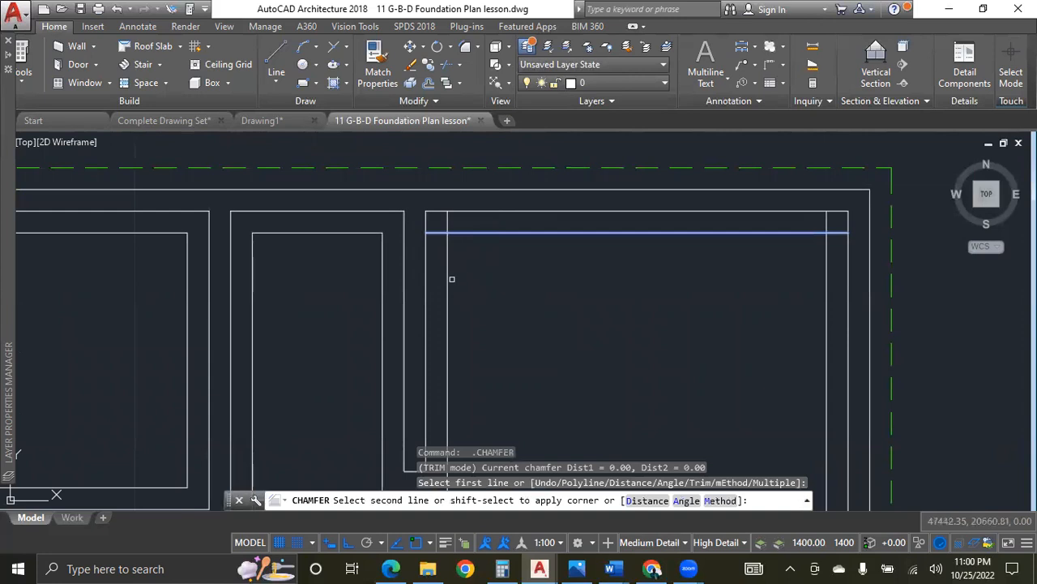
left_click(448, 281)
scroll(271, 294, "down", 3)
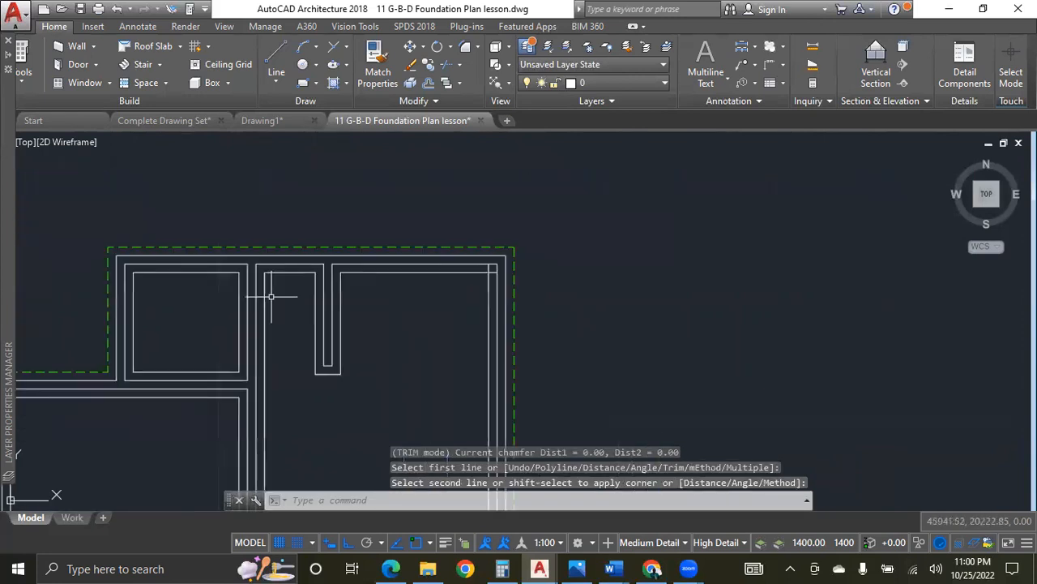
scroll(513, 260, "up", 3)
key("Return")
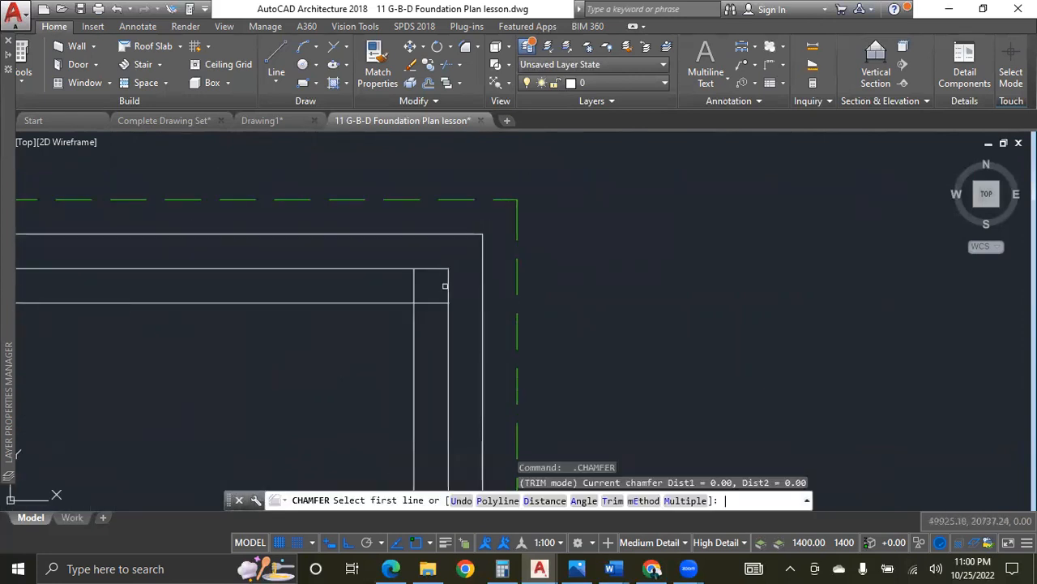
left_click(414, 328)
left_click(398, 302)
Inspect the inner offset outlines and their corners in all rooms of the foundation plan.
scroll(419, 284, "down", 3)
scroll(417, 235, "down", 3)
scroll(381, 399, "up", 5)
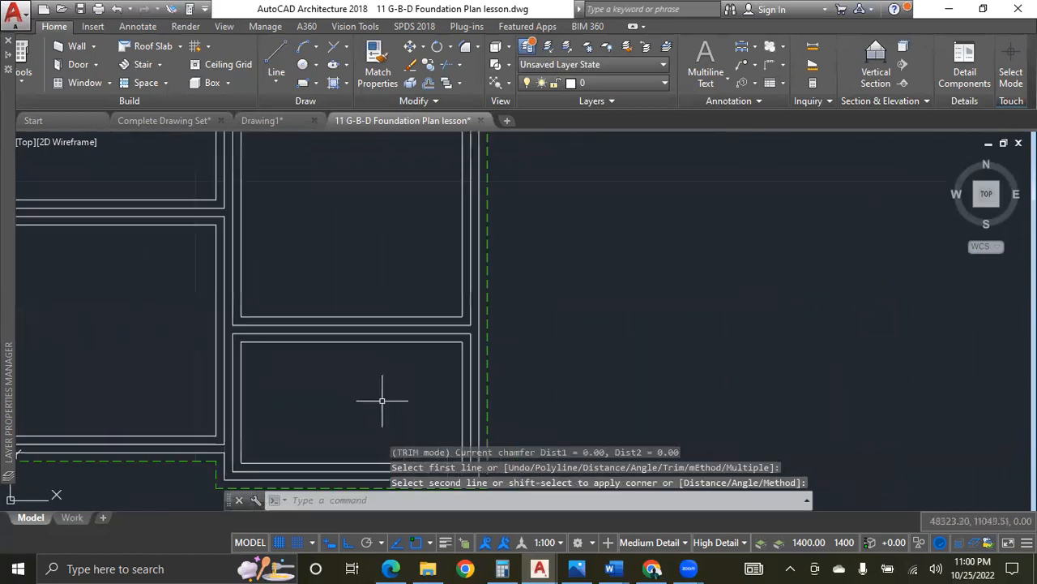
scroll(405, 369, "down", 2)
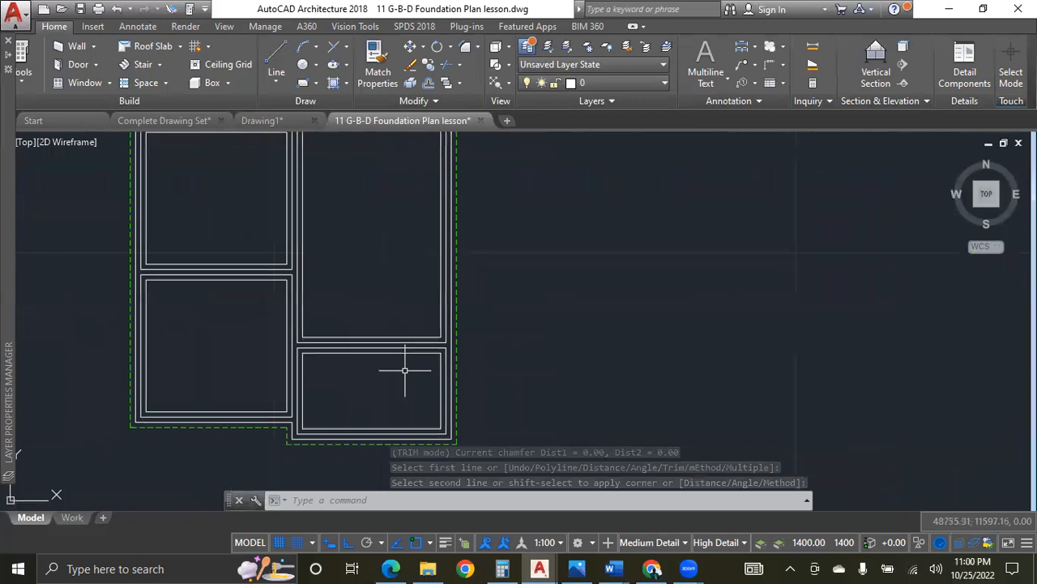
scroll(396, 392, "down", 4)
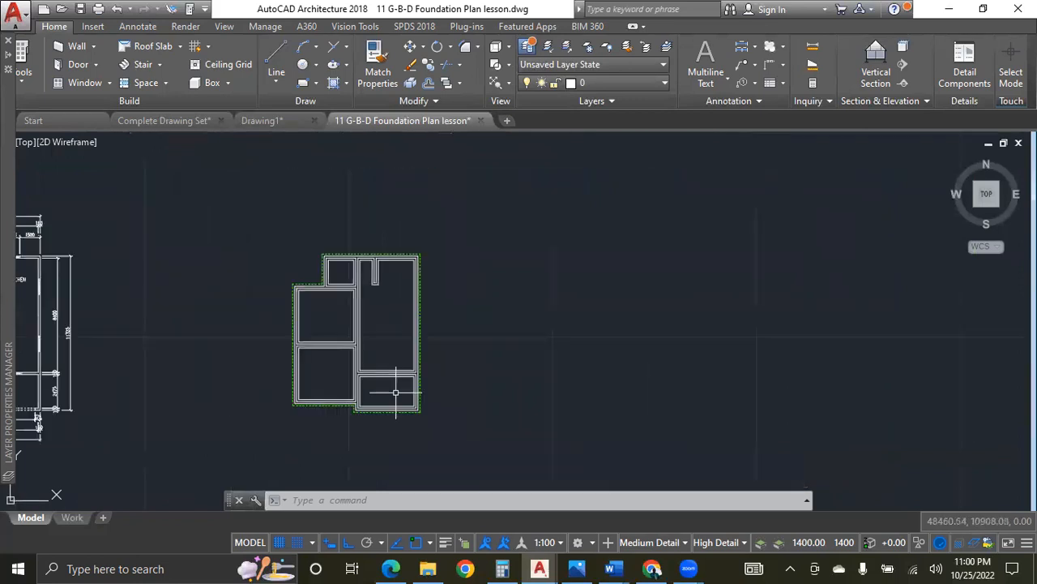
scroll(332, 279, "up", 5)
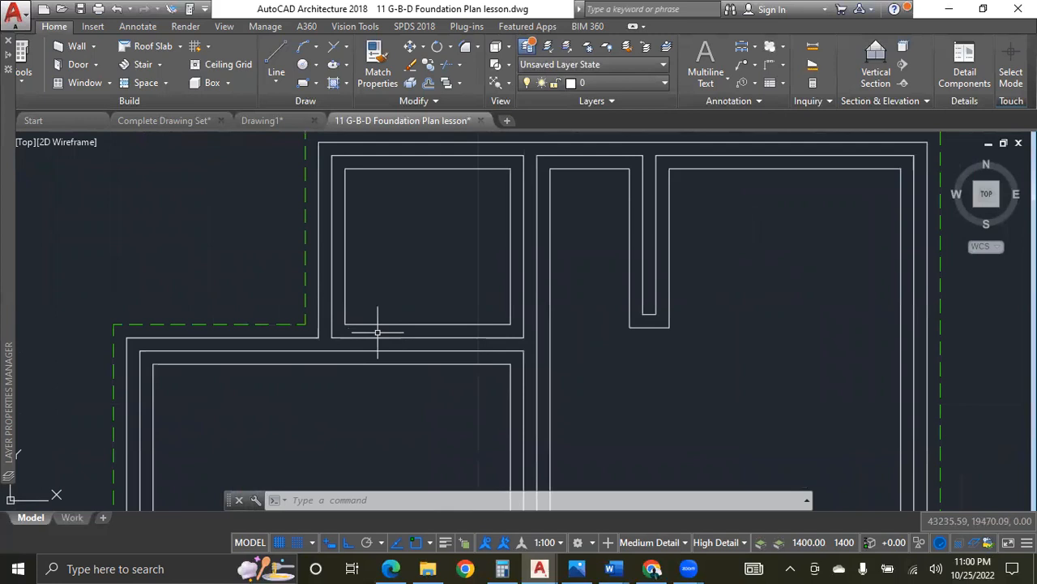
scroll(402, 338, "down", 3)
scroll(453, 284, "up", 2)
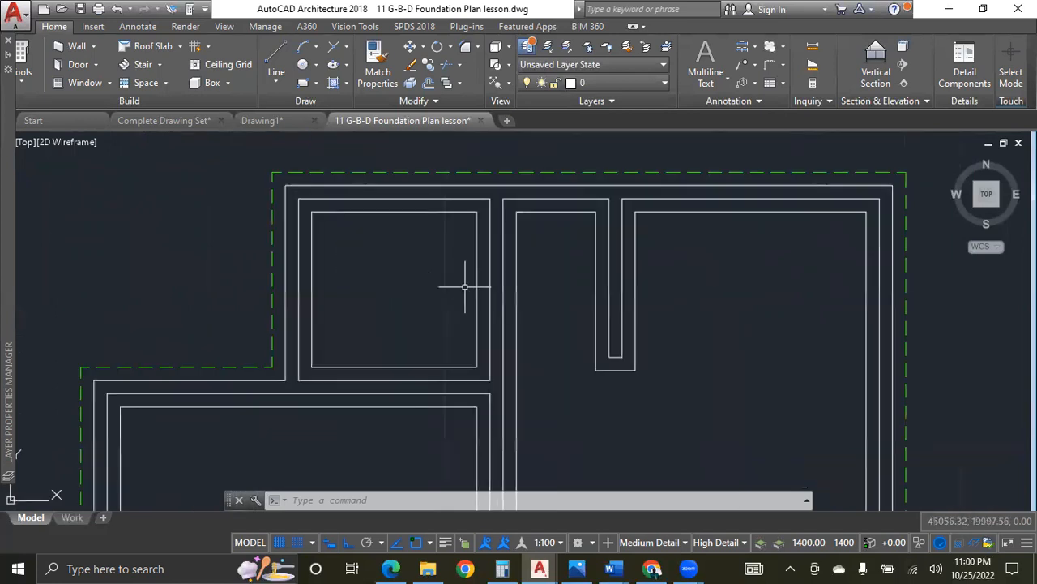
Select the four inner offset lines of the small upper-left room.
left_click(483, 370)
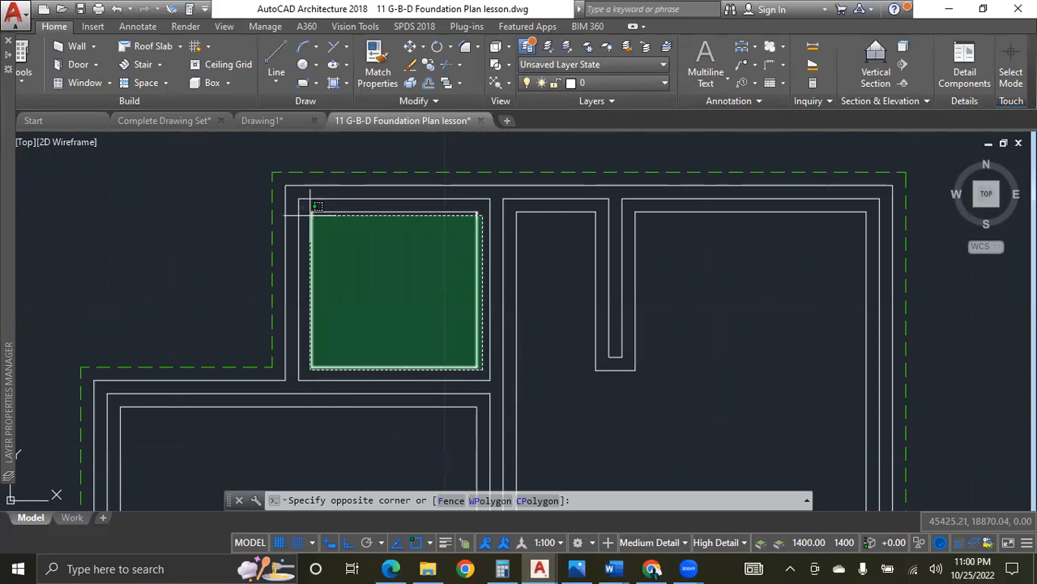
left_click(316, 195)
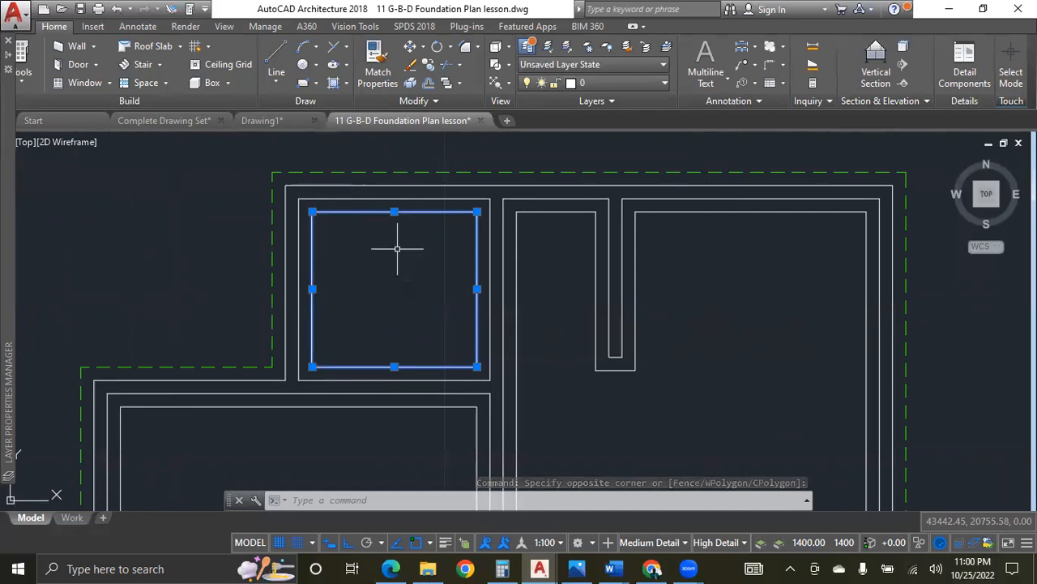
scroll(185, 330, "down", 2)
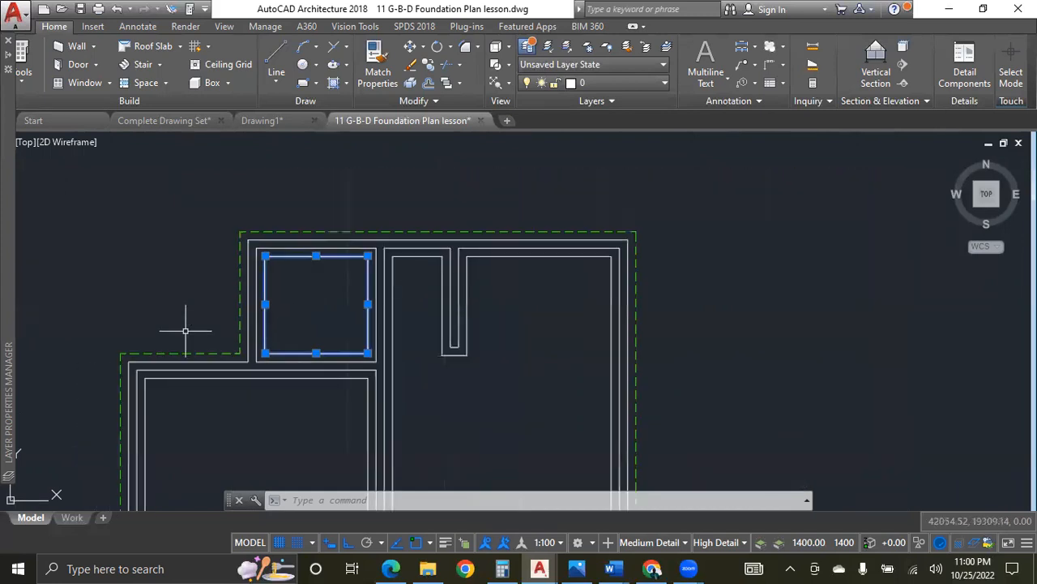
Add the inner offset lines of the narrow bay and around the stub wall's end to the selection.
scroll(416, 269, "up", 2)
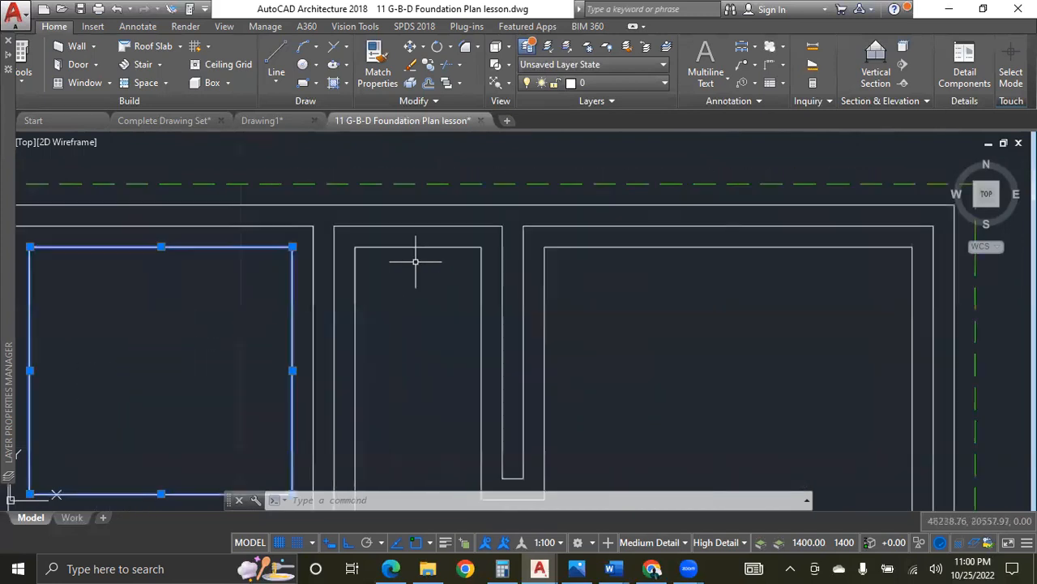
left_click(487, 275)
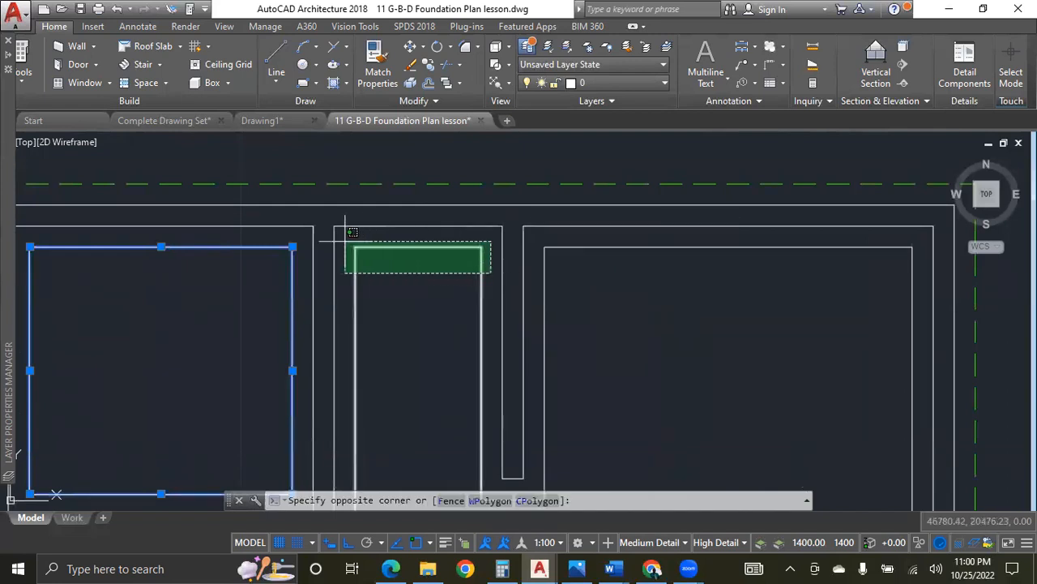
left_click(346, 241)
scroll(346, 241, "down", 2)
scroll(466, 397, "up", 2)
left_click(490, 419)
left_click(476, 397)
scroll(476, 397, "down", 3)
scroll(478, 409, "up", 3)
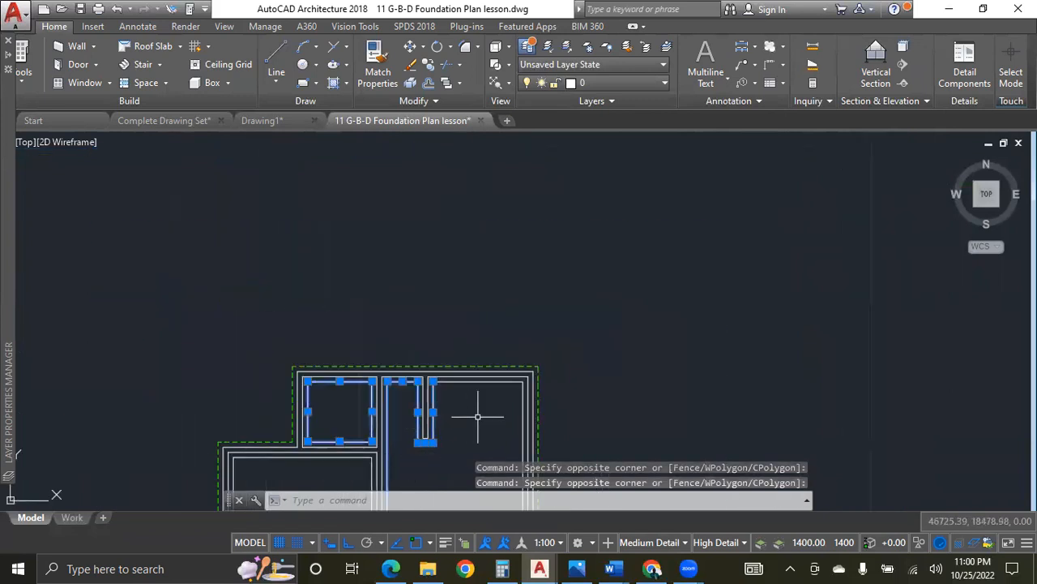
Add the remaining top, right and bottom inner offset lines of the large right-hand room to the selection.
left_click(596, 386)
left_click(555, 356)
scroll(433, 332, "down", 5)
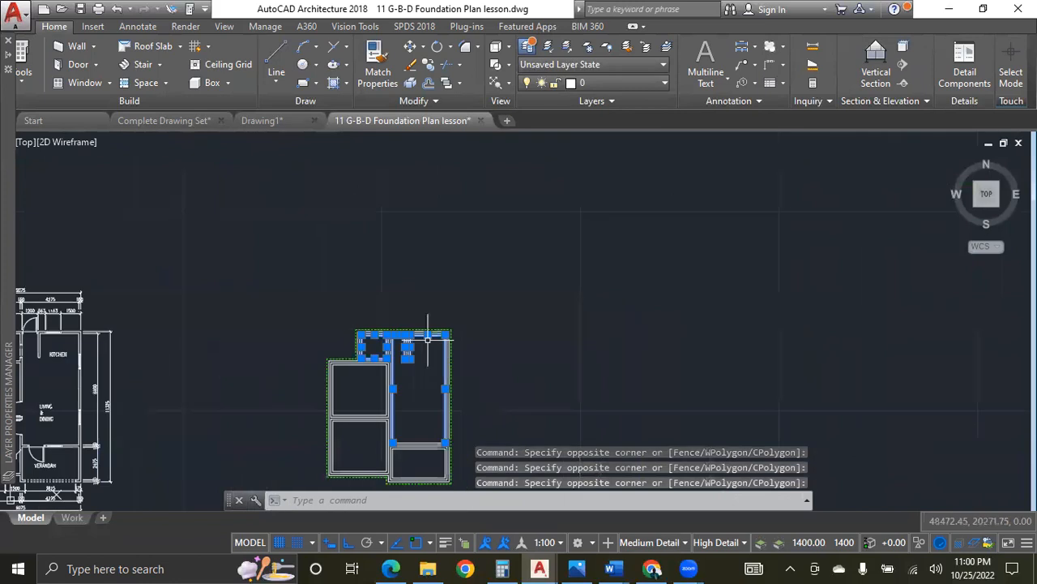
scroll(422, 467, "up", 8)
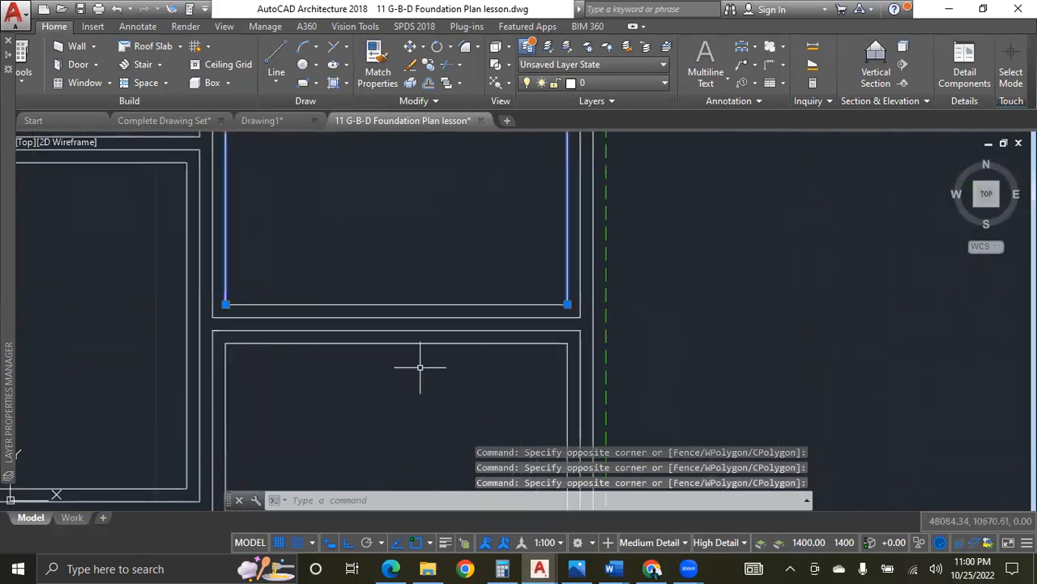
left_click(417, 307)
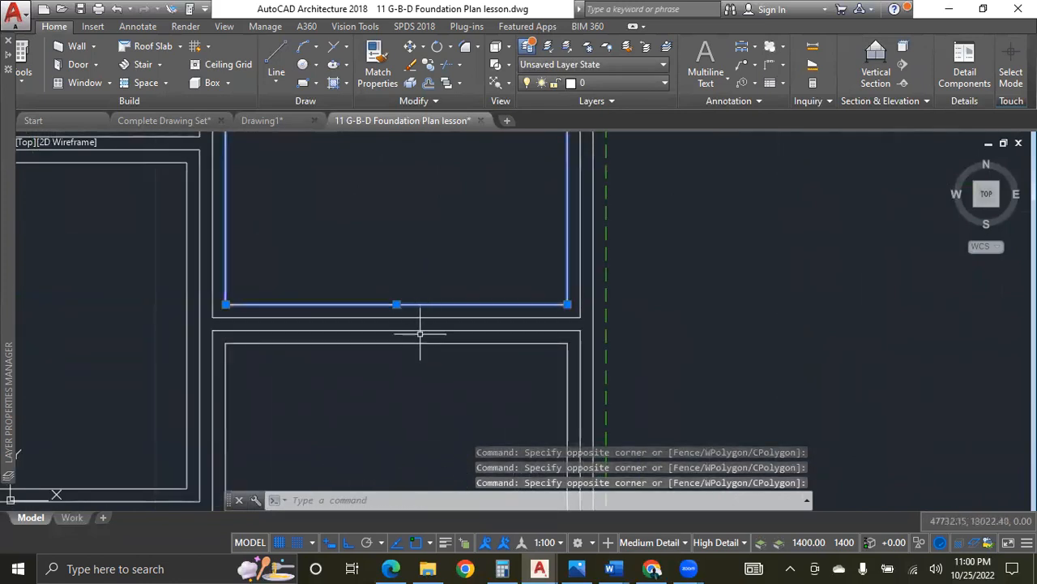
Add the four inner offset lines of the small lower-right room to the selection.
left_click(576, 359)
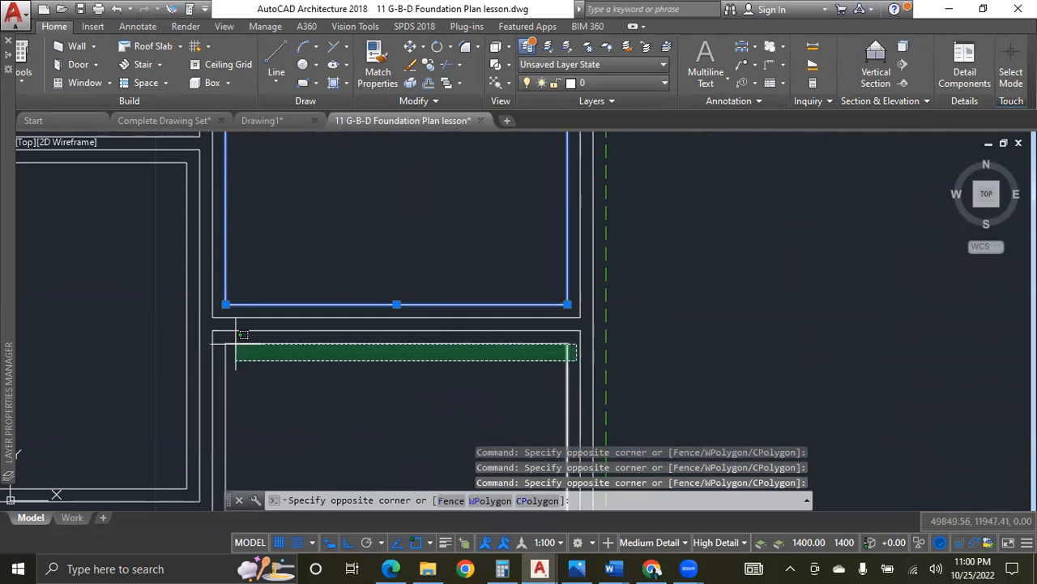
left_click(219, 341)
scroll(243, 267, "down", 5)
scroll(246, 278, "up", 5)
left_click(295, 230)
left_click(316, 290)
scroll(243, 350, "down", 3)
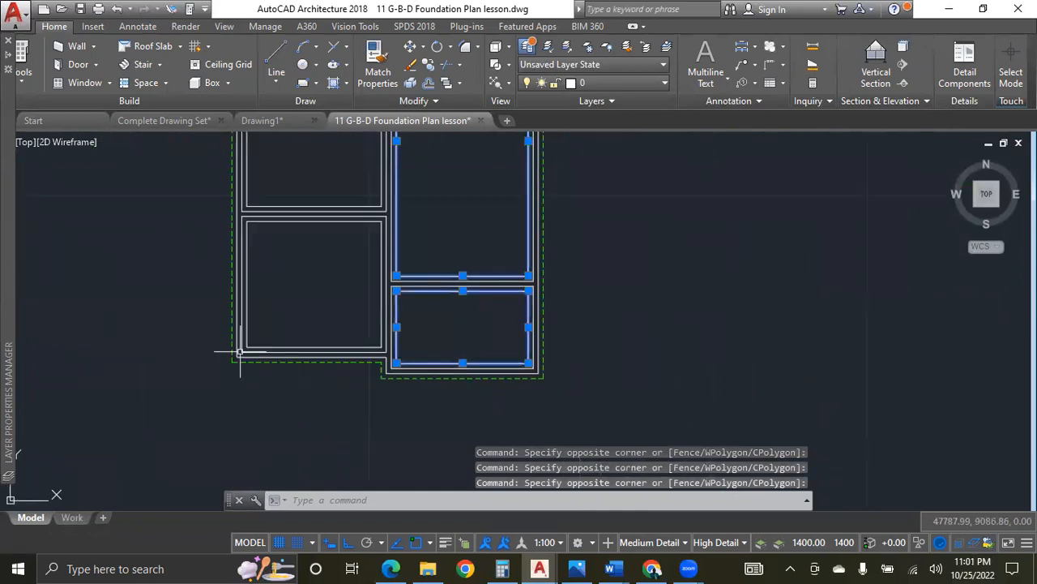
Add the four inner offset lines of the lower-left room to the selection.
scroll(240, 353, "up", 5)
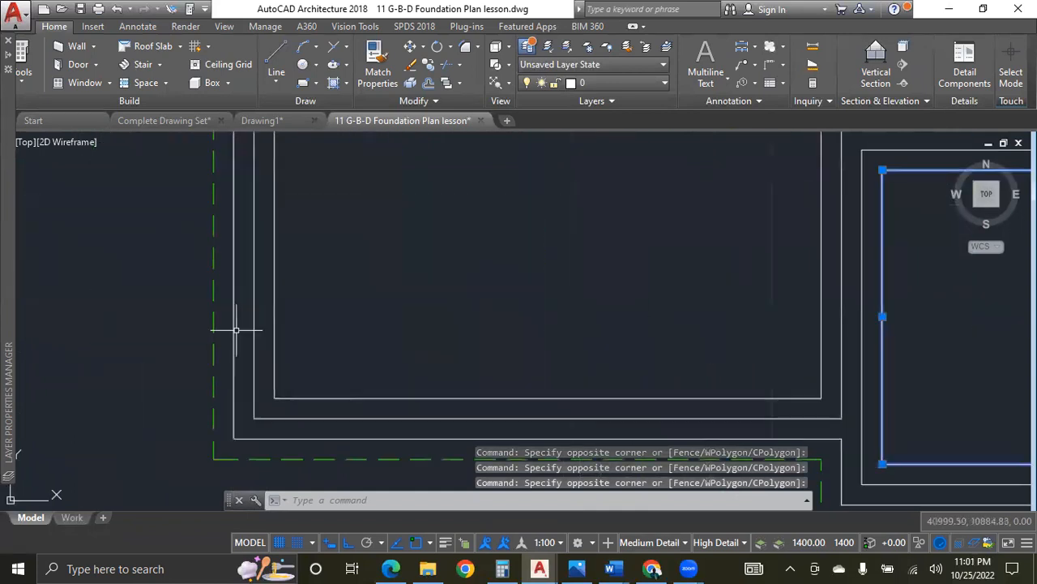
left_click(828, 410)
left_click(268, 384)
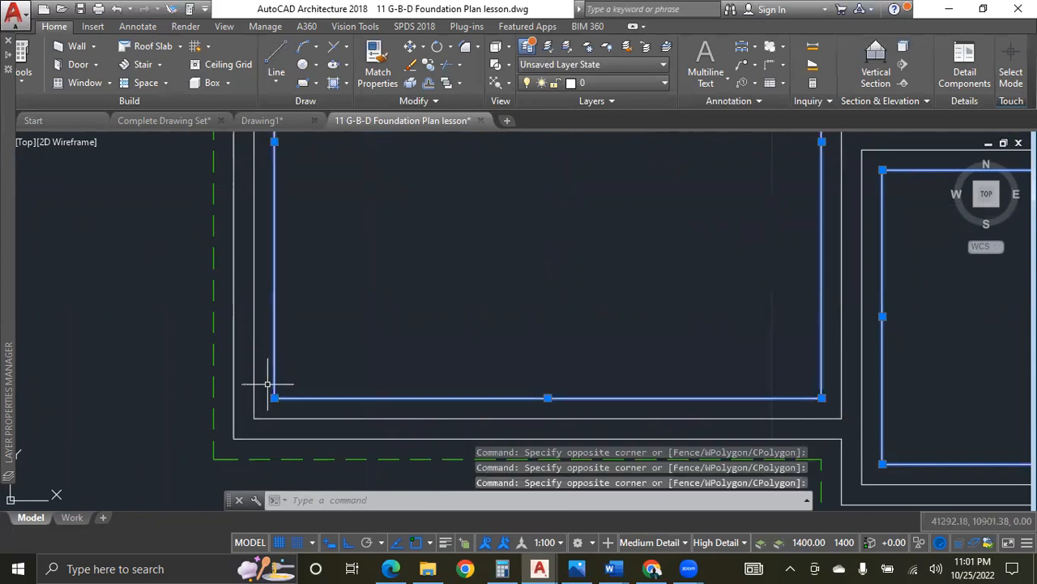
scroll(268, 385, "down", 3)
scroll(283, 301, "up", 4)
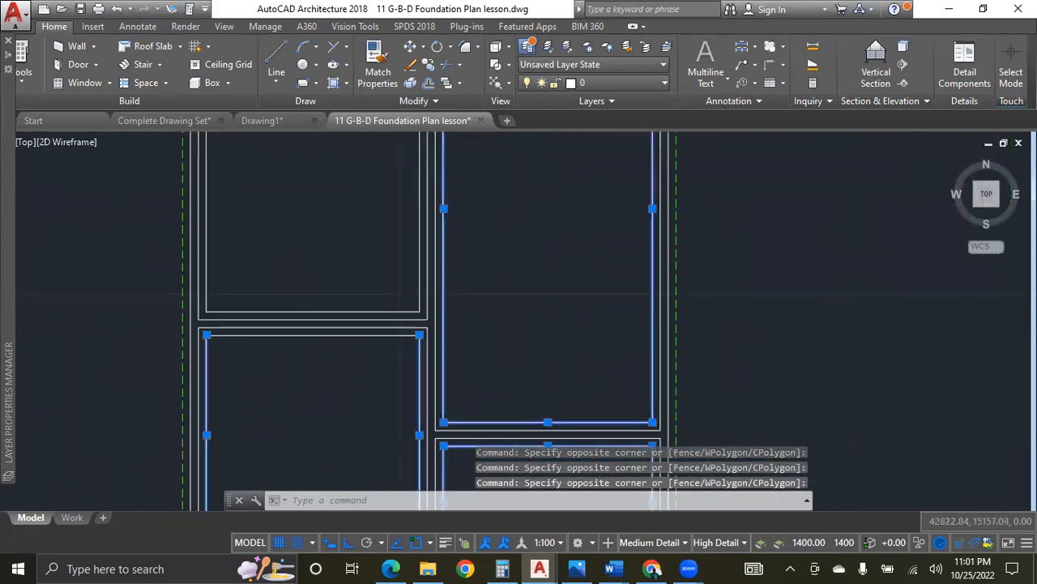
left_click(372, 441)
left_click(346, 389)
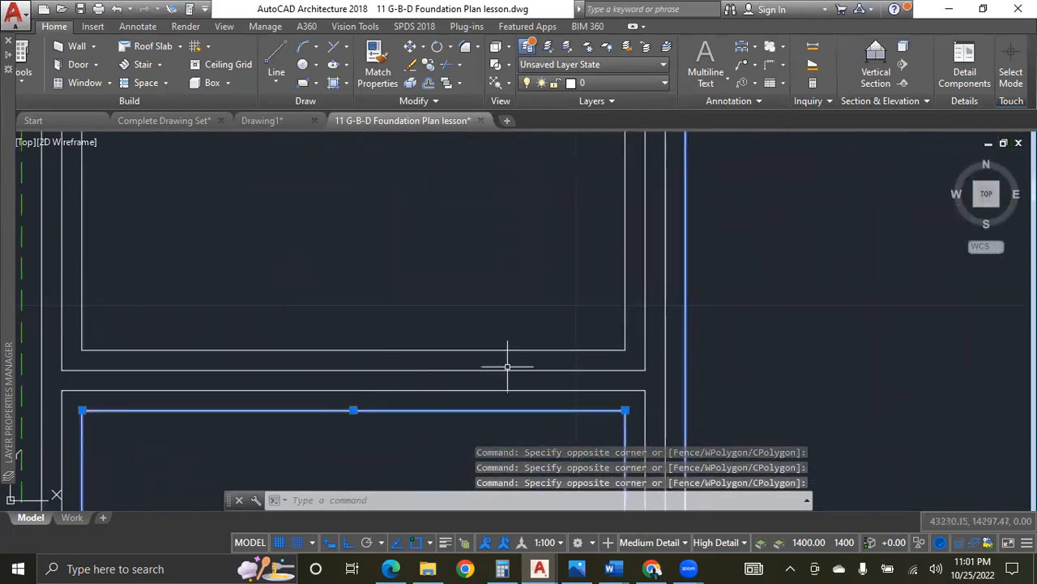
Add the four inner offset lines of the middle-left room to the selection.
left_click(635, 361)
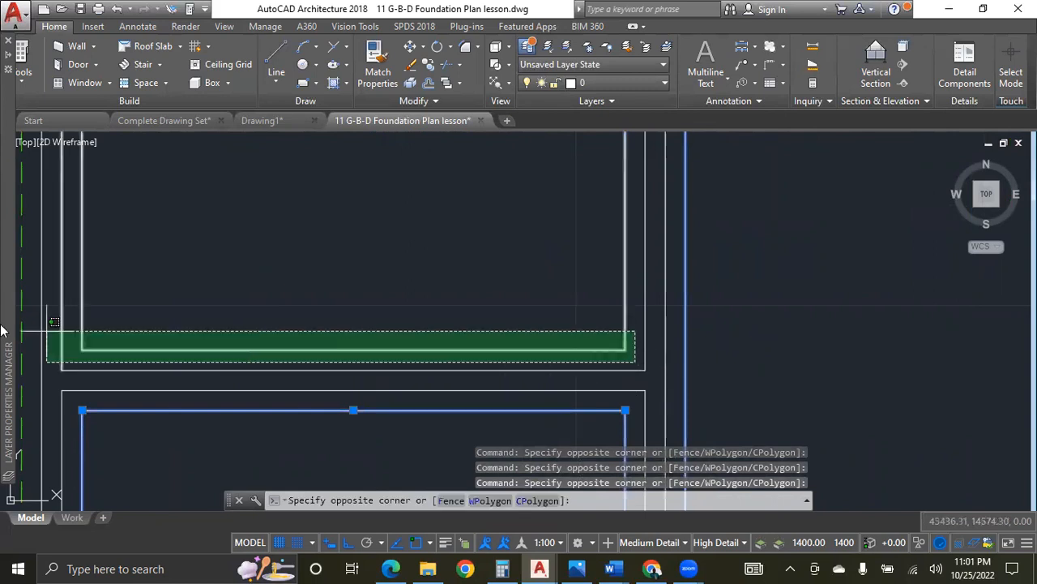
left_click(78, 282)
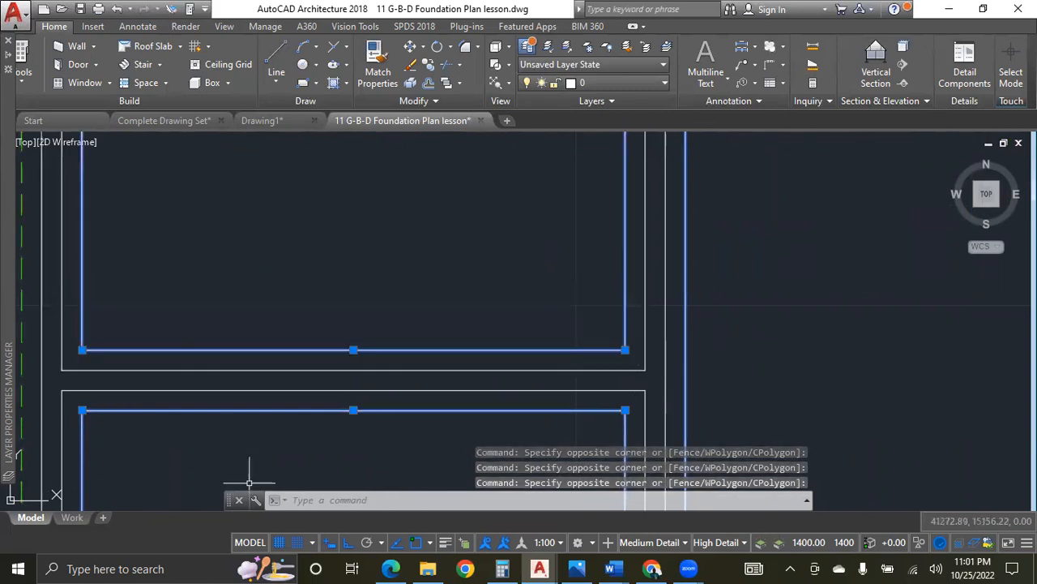
scroll(319, 404, "down", 5)
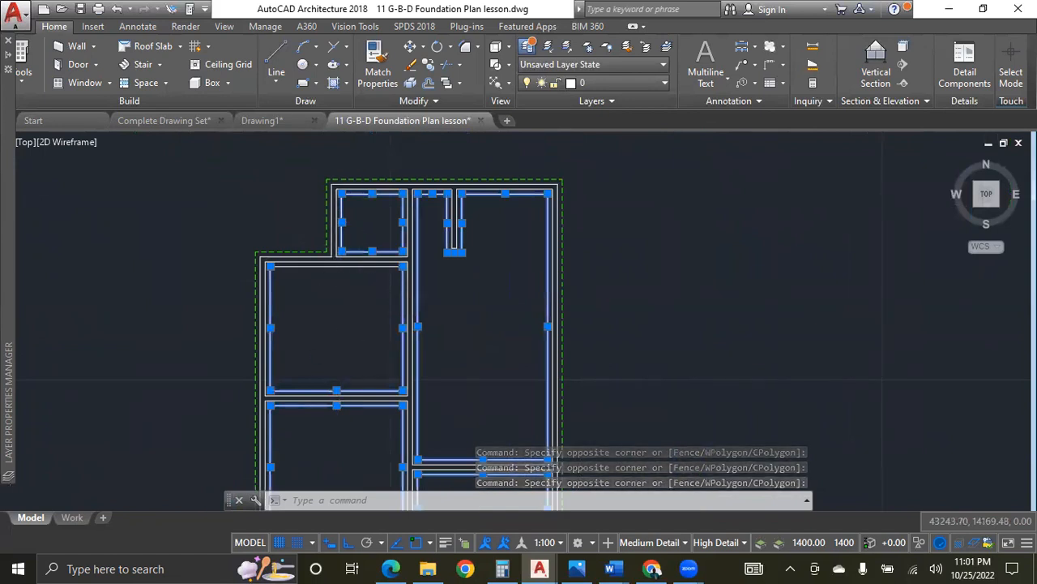
scroll(324, 238, "up", 6)
left_click(442, 422)
left_click(384, 347)
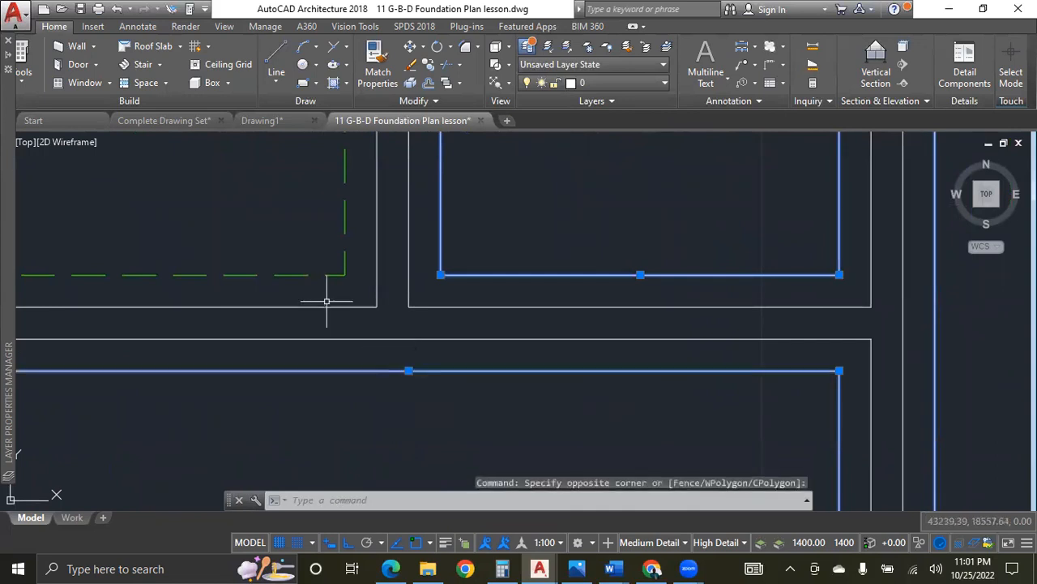
Check across all rooms of the foundation plan that every inner offset line is selected.
scroll(308, 312, "down", 5)
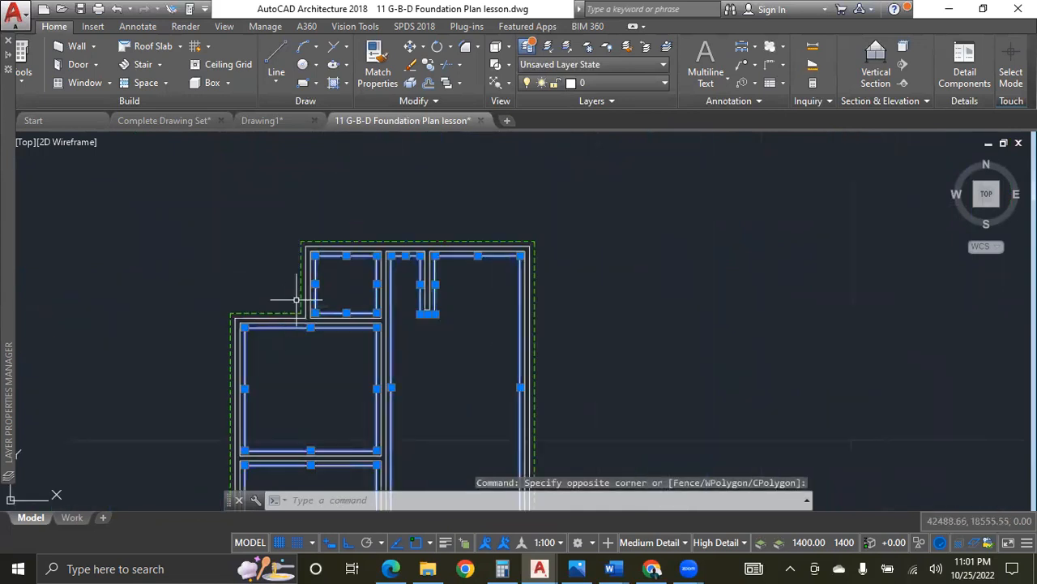
scroll(297, 299, "down", 2)
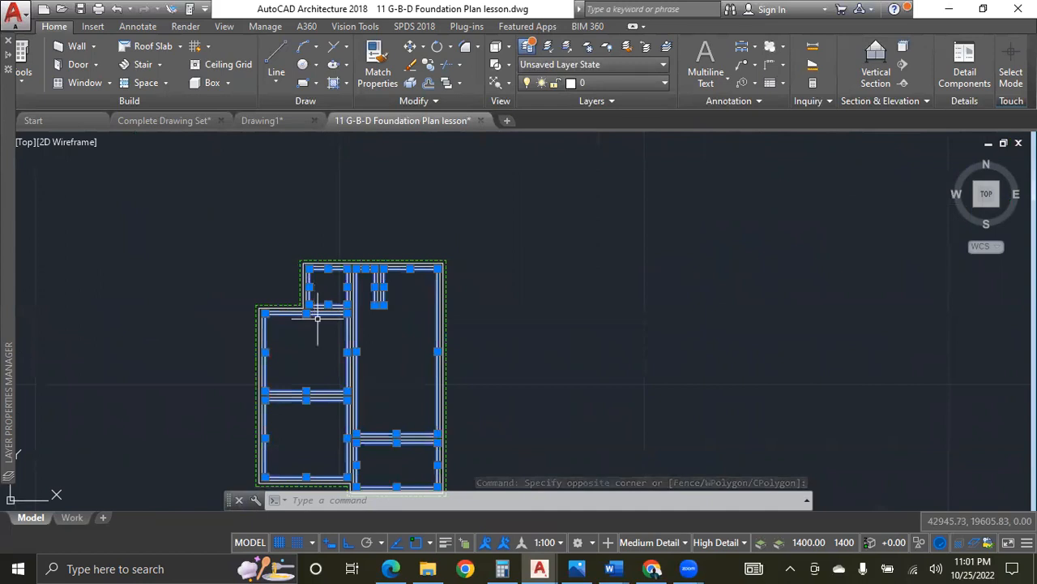
scroll(321, 367, "down", 2)
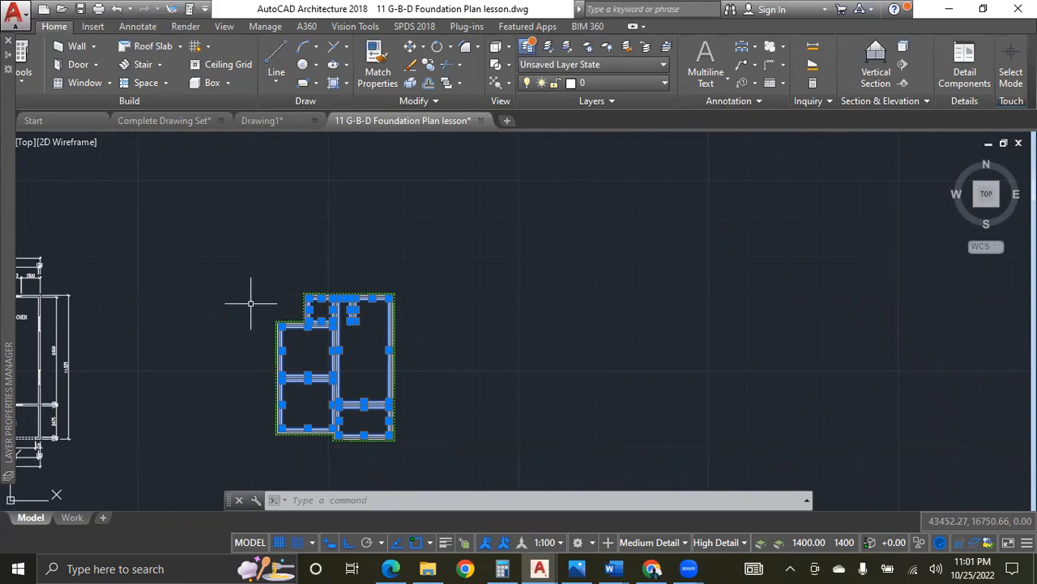
scroll(291, 301, "up", 5)
scroll(469, 330, "up", 4)
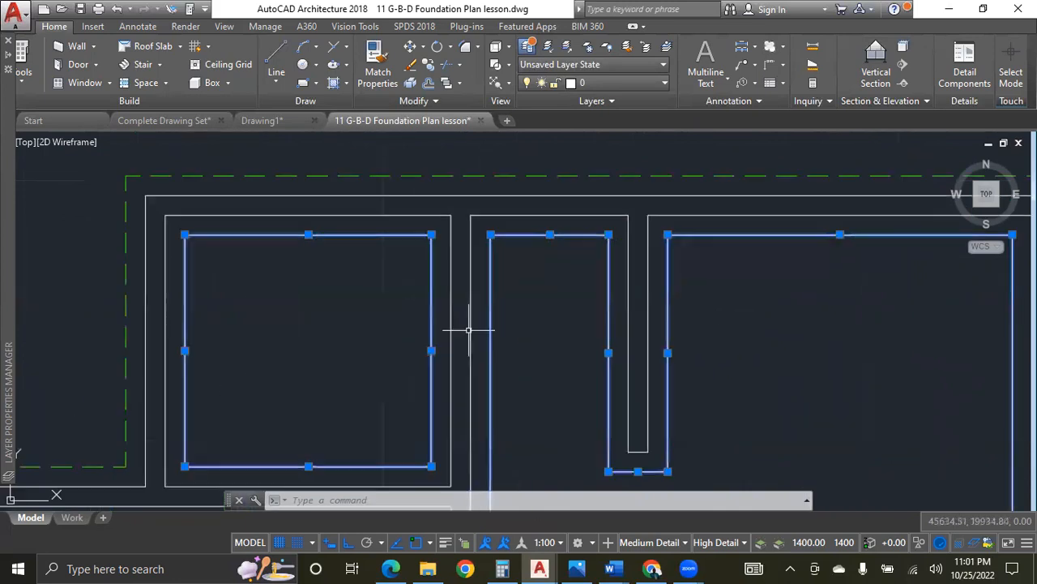
scroll(181, 271, "down", 5)
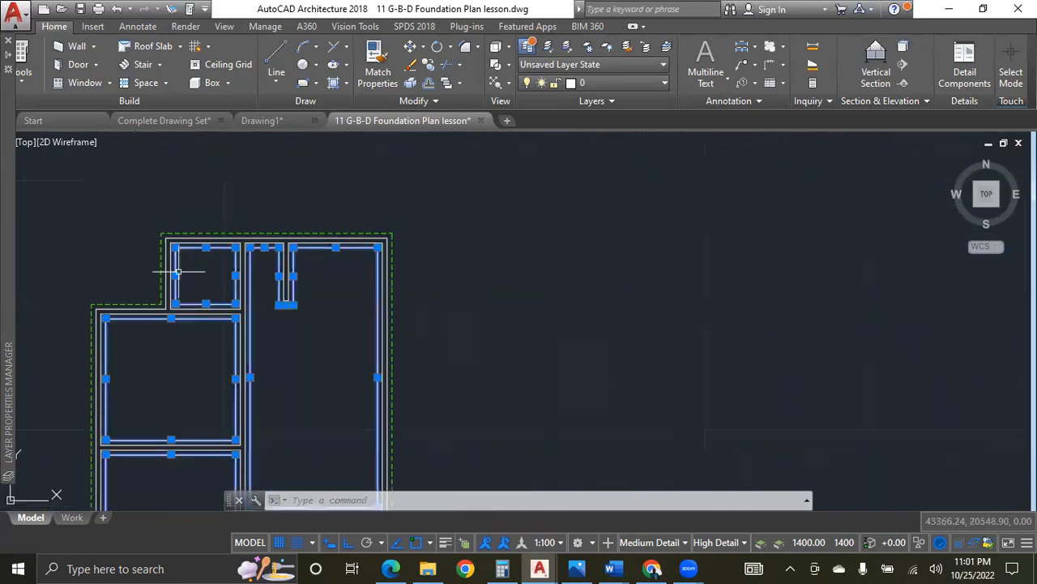
scroll(359, 266, "down", 4)
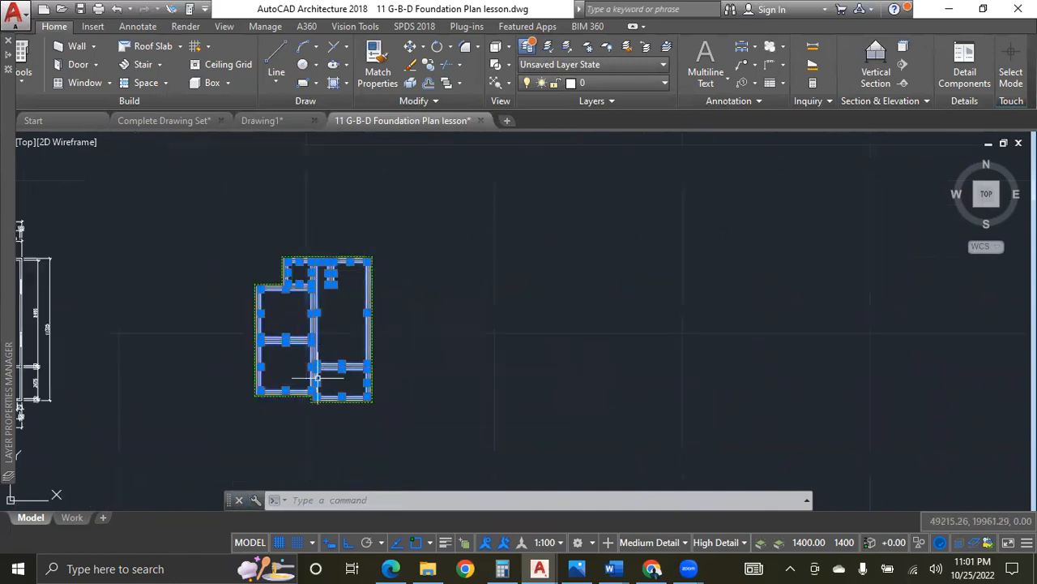
scroll(317, 375, "up", 8)
scroll(329, 391, "down", 4)
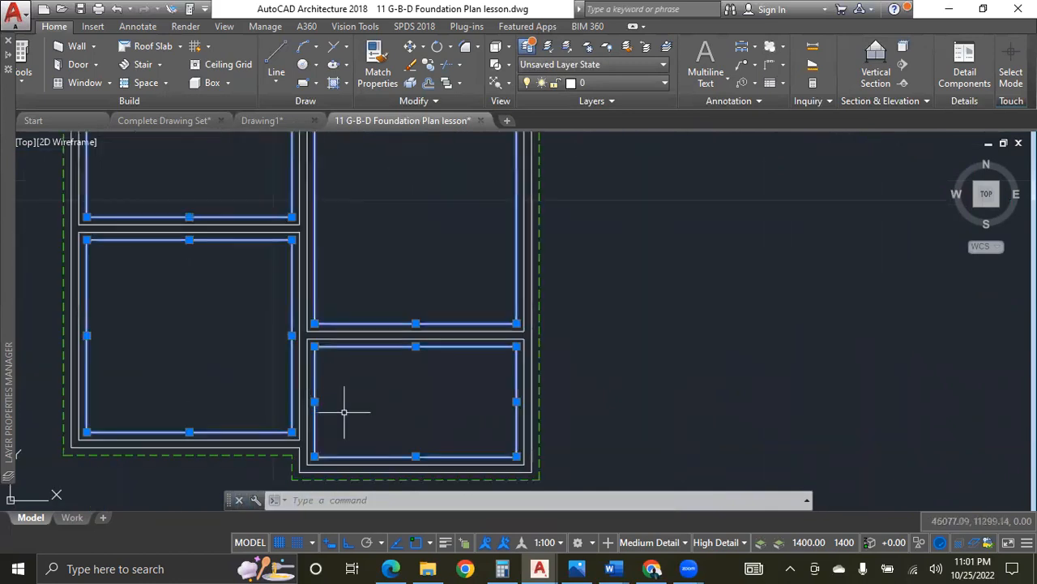
scroll(345, 414, "down", 4)
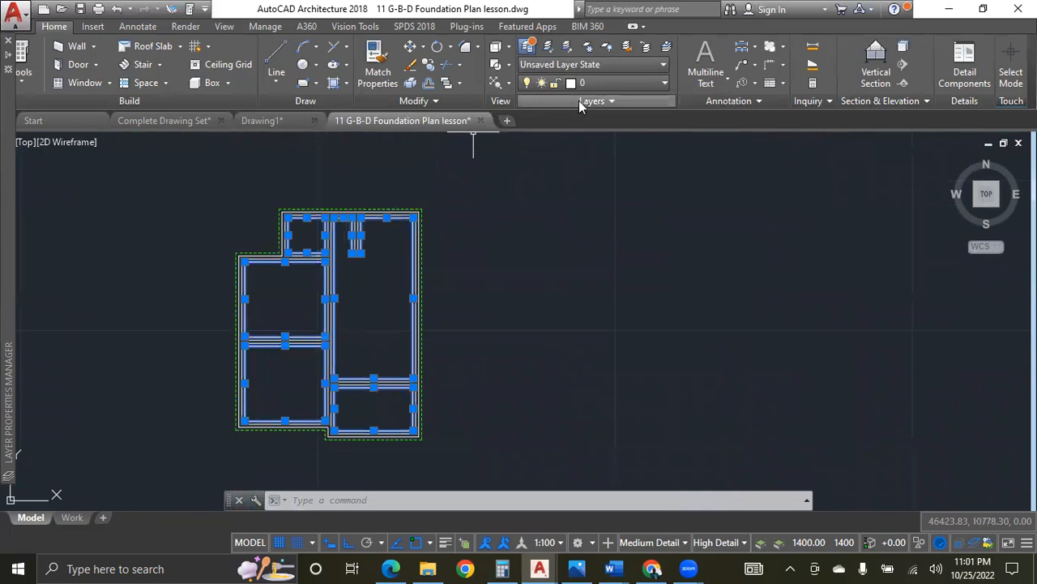
Move the selected inner offset lines to the A-FOUND. TRENCH layer and clear the selection.
left_click(655, 83)
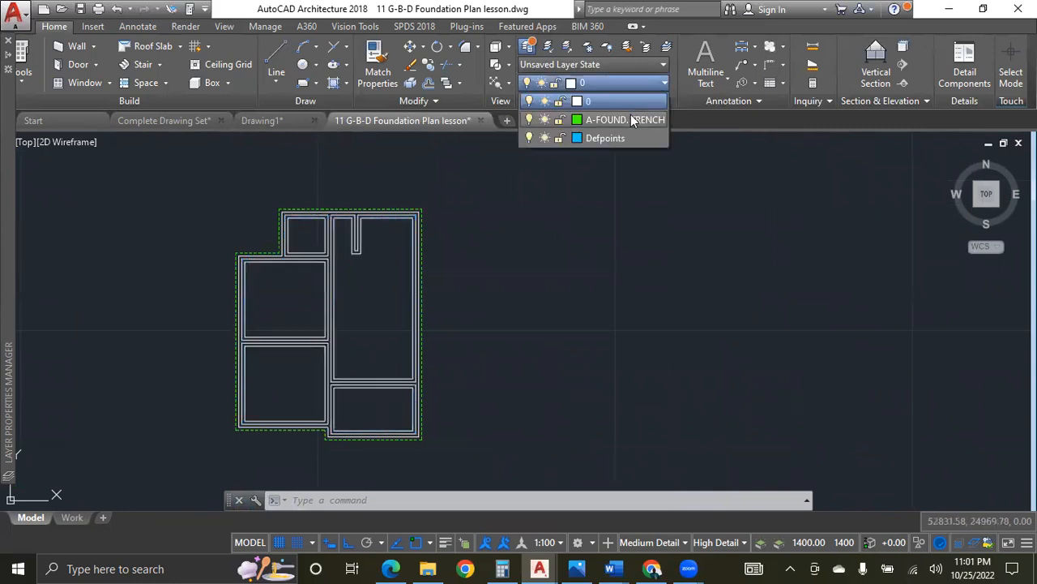
left_click(596, 119)
left_click(343, 243)
key("Escape")
scroll(339, 272, "up", 2)
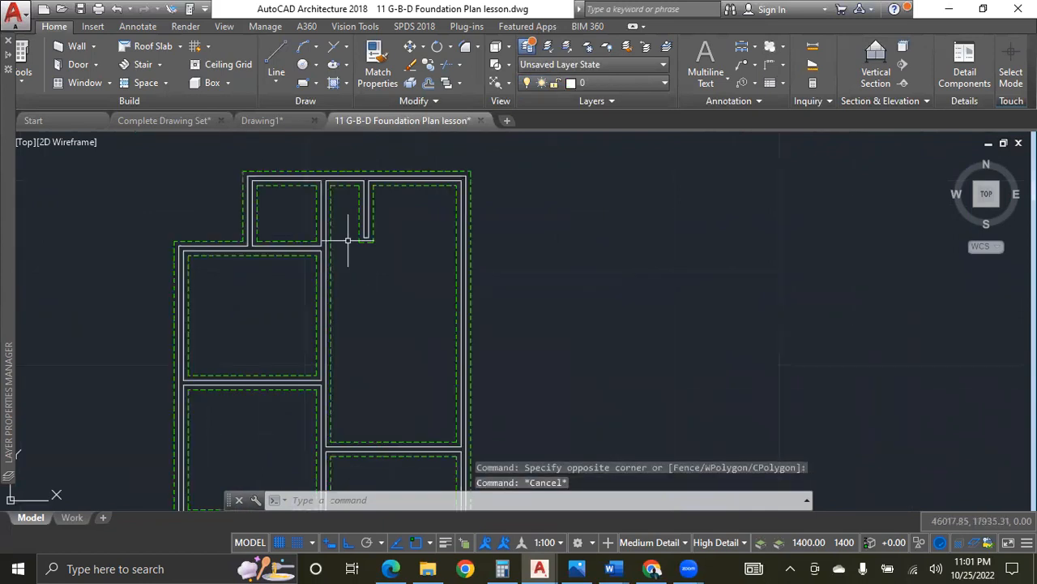
scroll(348, 240, "up", 7)
scroll(348, 240, "down", 8)
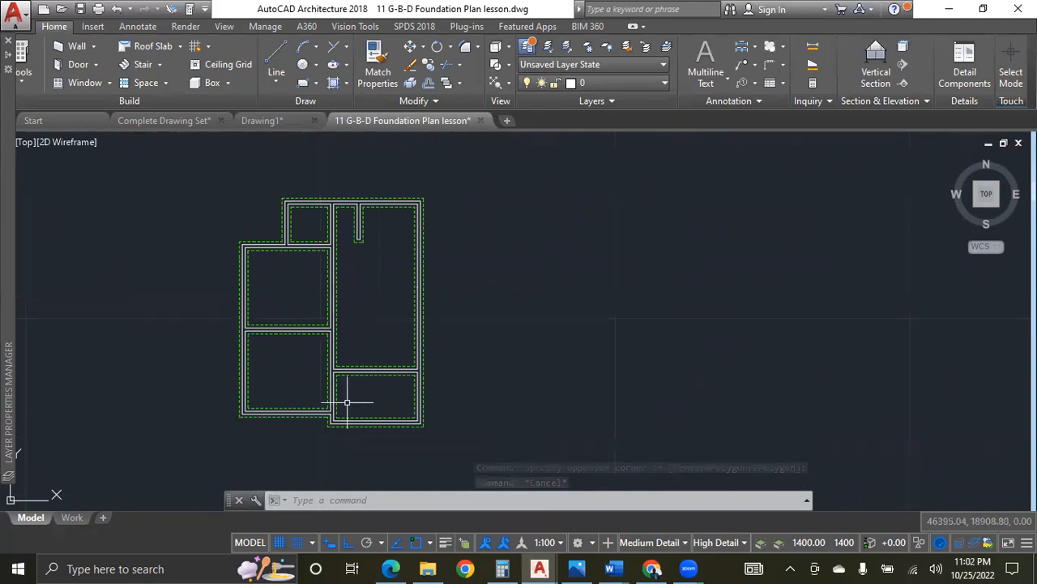
Start a line at the lower-right corner of the inner wall line in the small lower-right room.
scroll(372, 425, "up", 6)
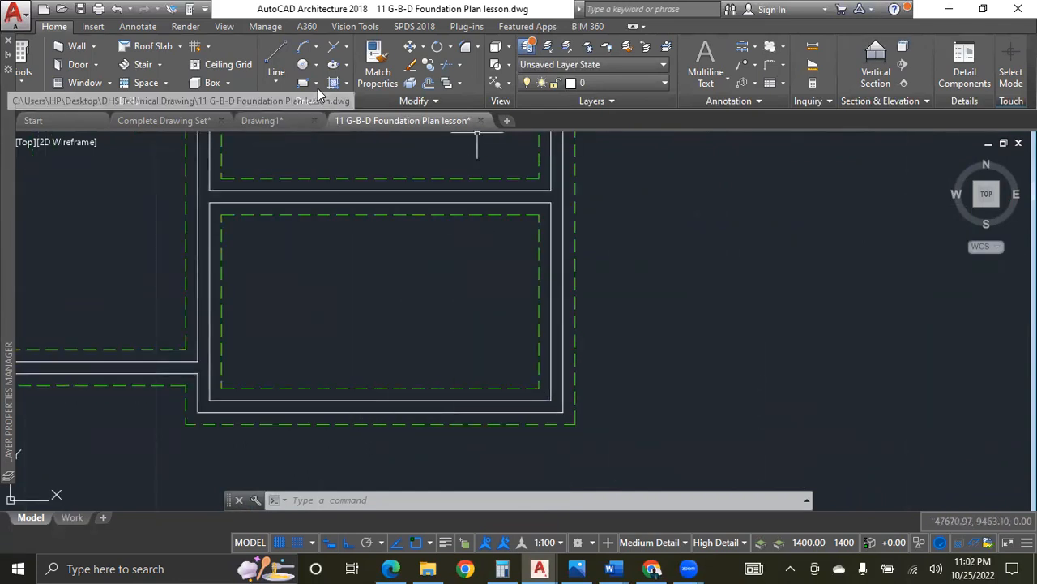
left_click(280, 51)
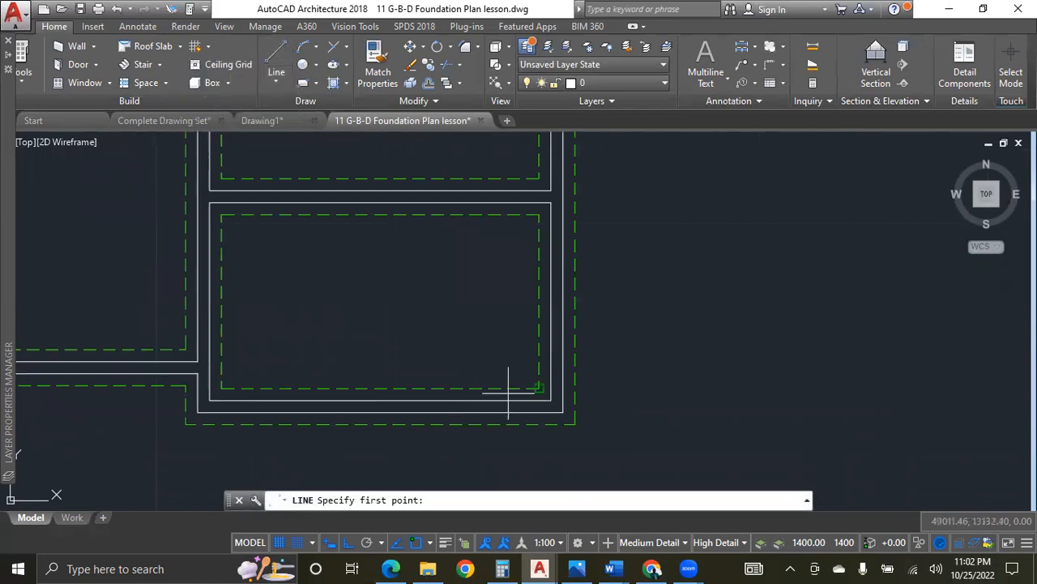
scroll(543, 400, "up", 8)
scroll(361, 337, "down", 4)
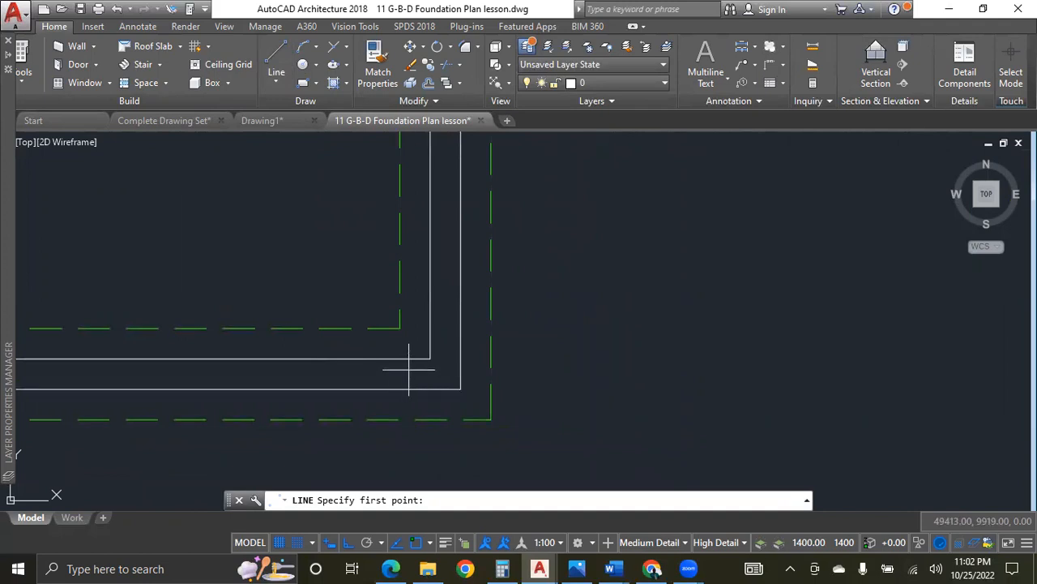
scroll(412, 363, "up", 2)
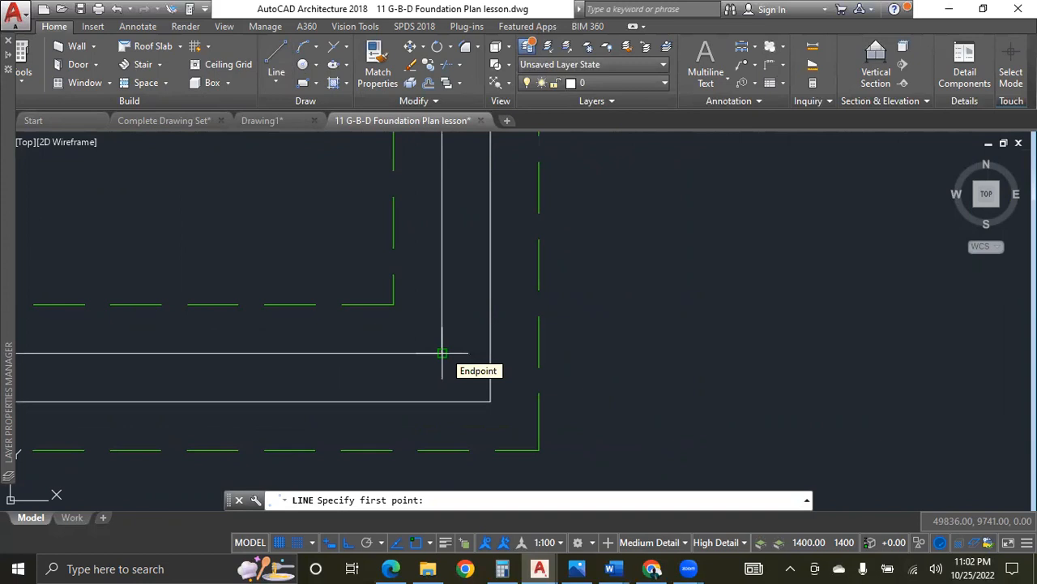
left_click(441, 354)
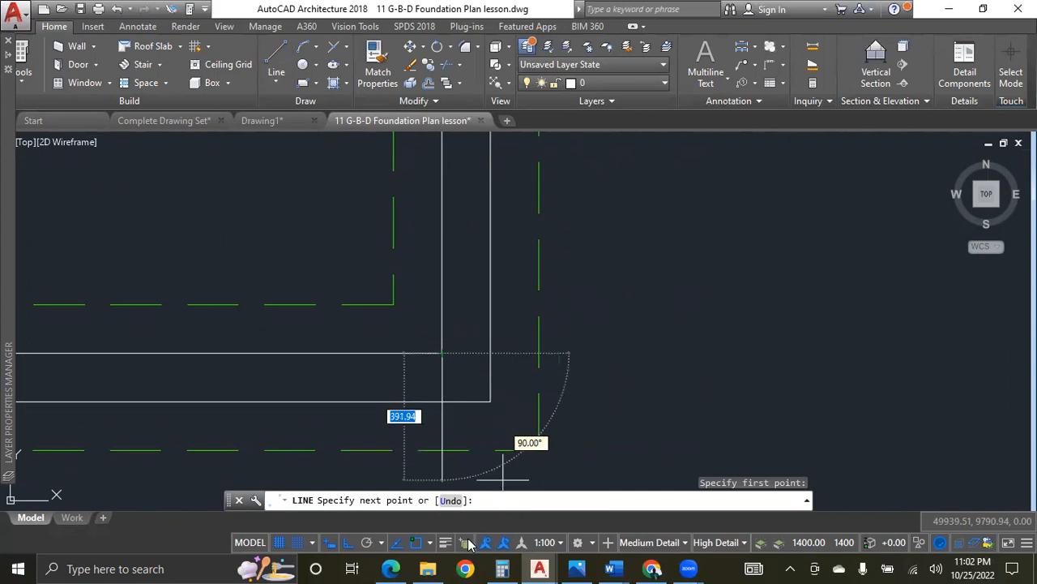
Enable the Quadrant, Intersection, Perpendicular, Apparent Intersection and Center object snaps.
left_click(432, 543)
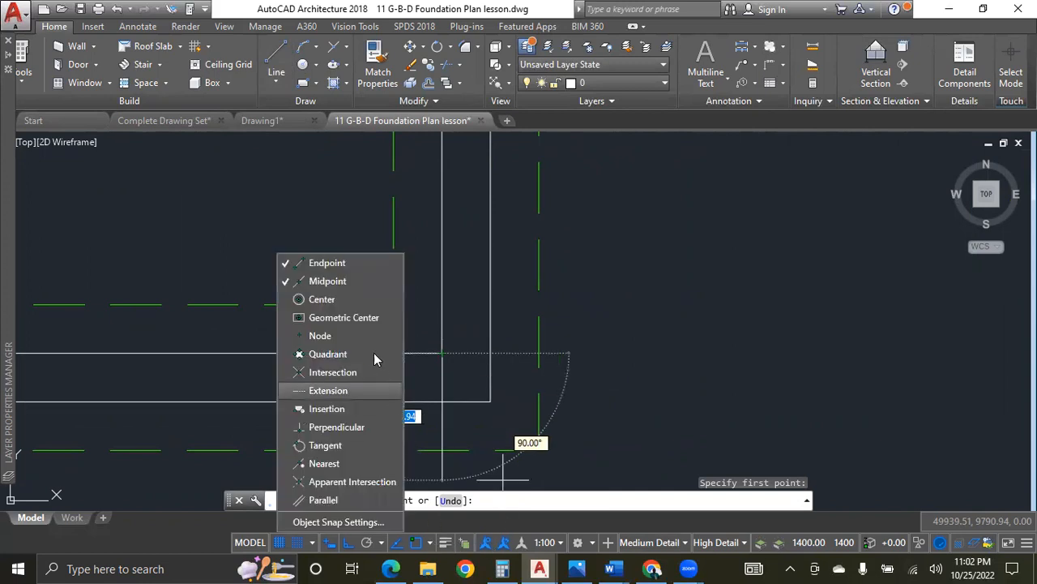
left_click(337, 356)
left_click(341, 373)
left_click(348, 481)
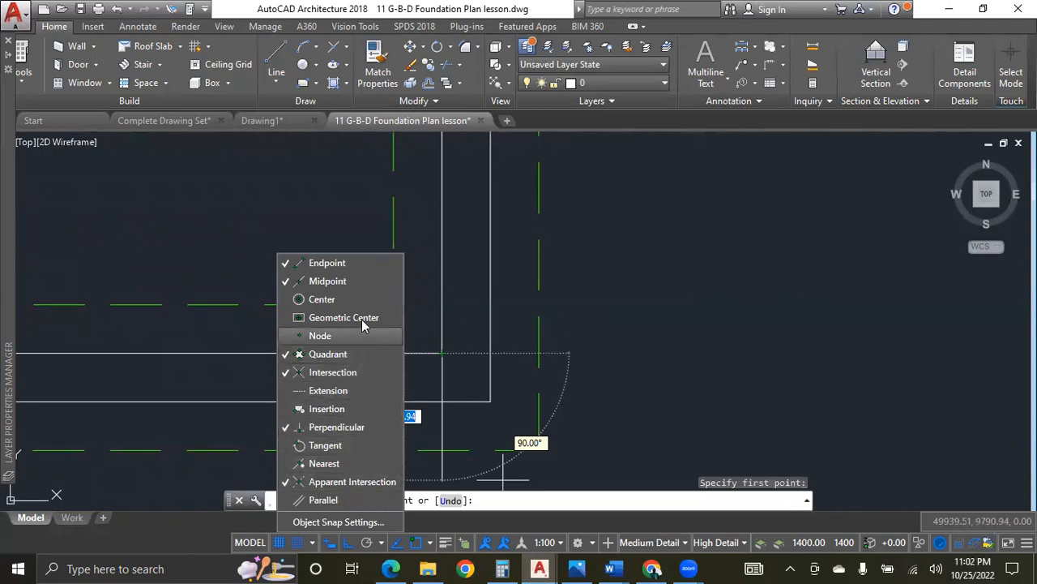
left_click(340, 299)
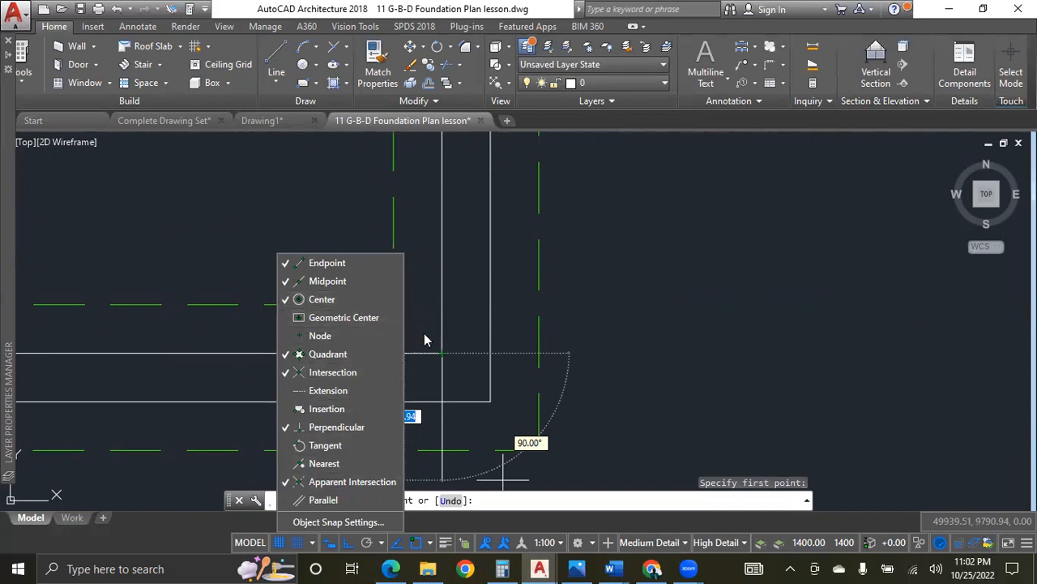
Draw two short lines from the inner wall corner, one horizontally to the outer wall line and one vertically down to the outer wall line.
left_click(490, 352)
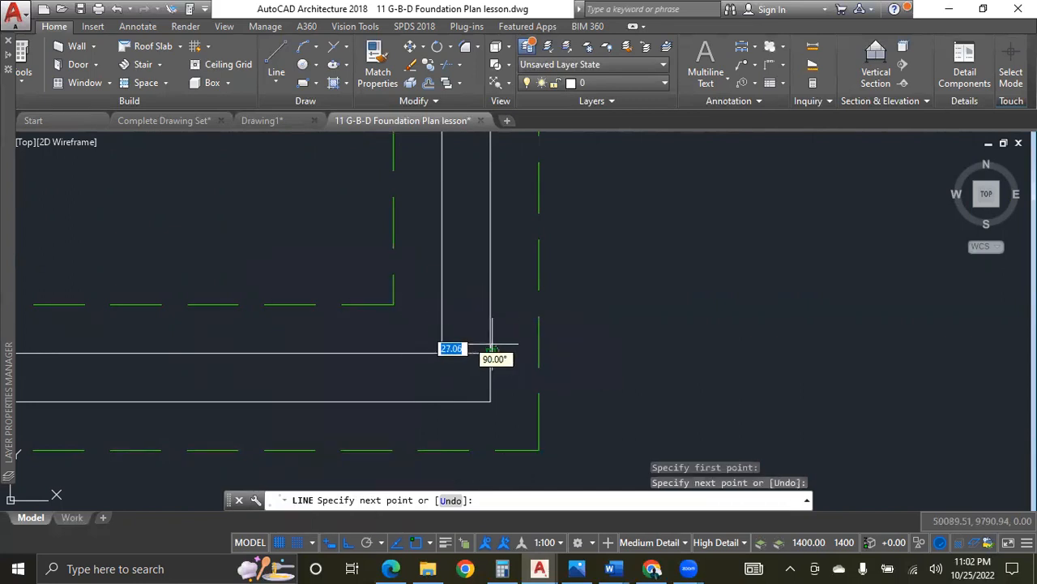
key("Escape")
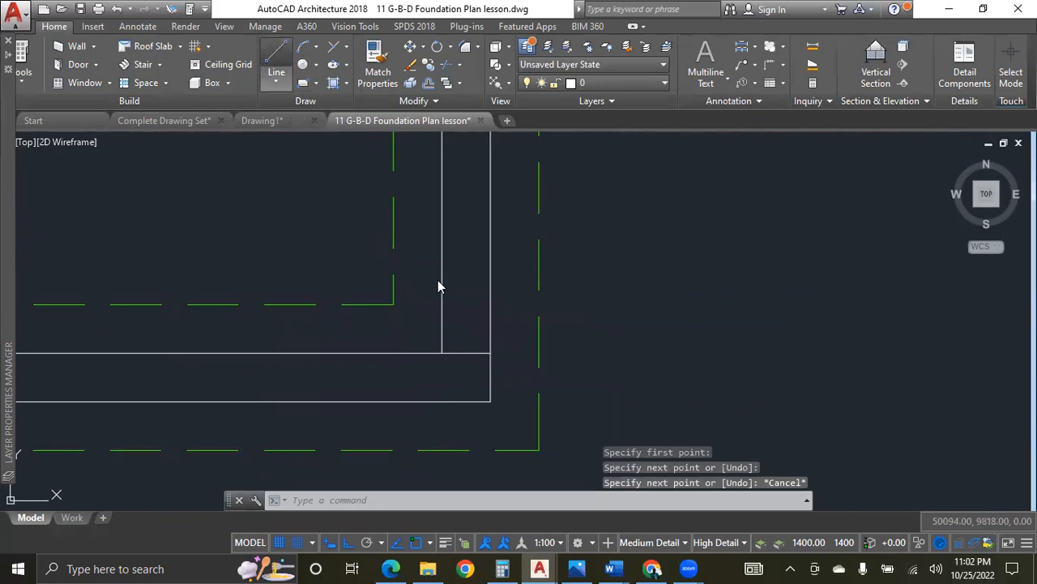
key("Return")
left_click(442, 352)
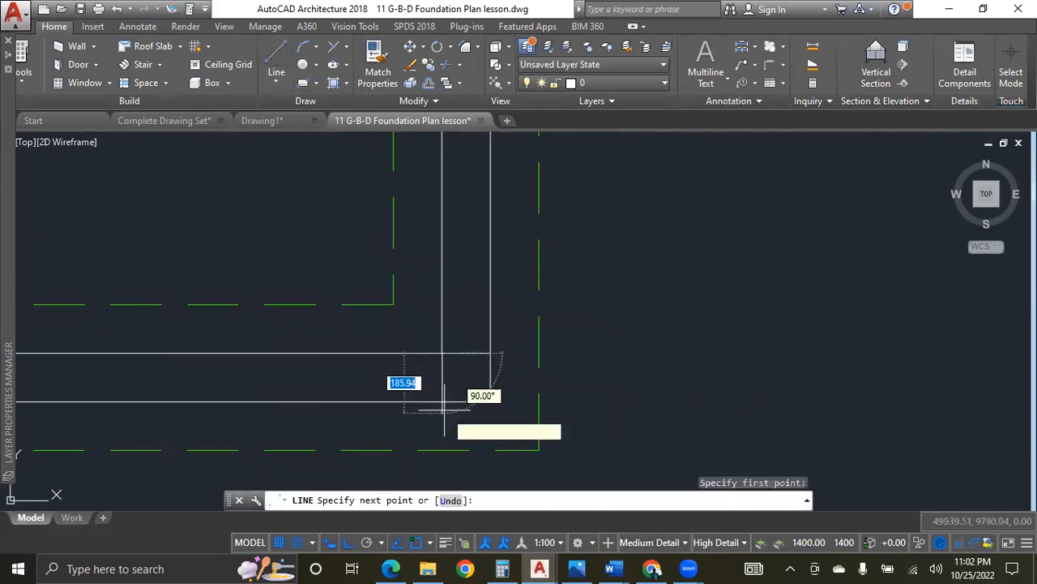
left_click(442, 401)
key("Escape")
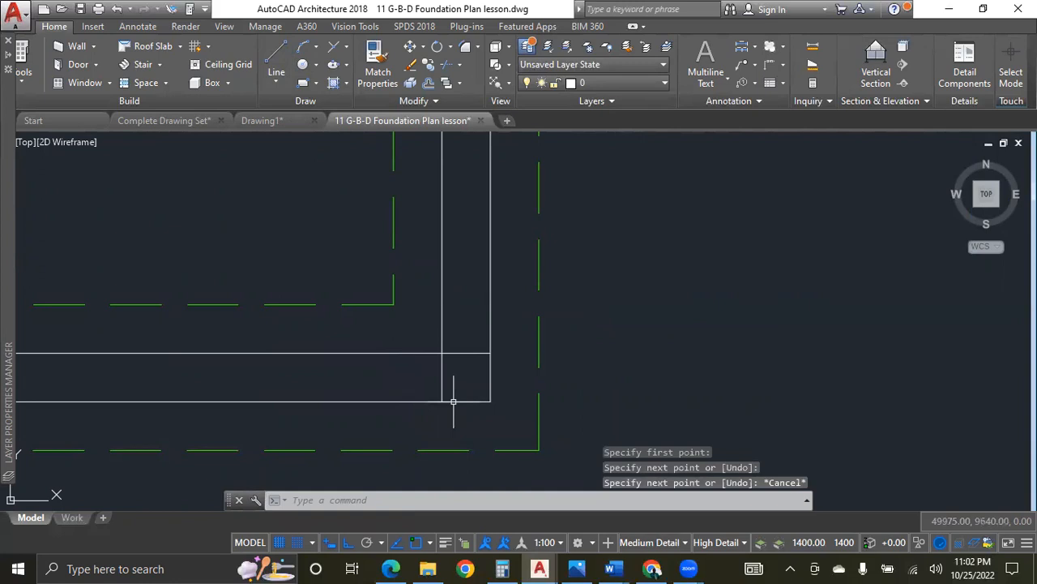
left_click(479, 344)
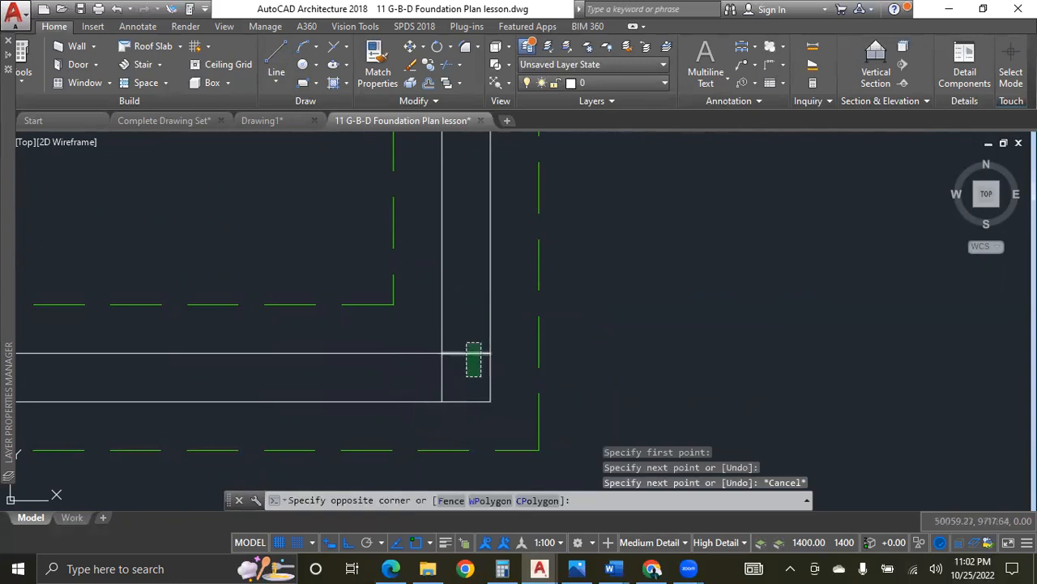
left_click(467, 369)
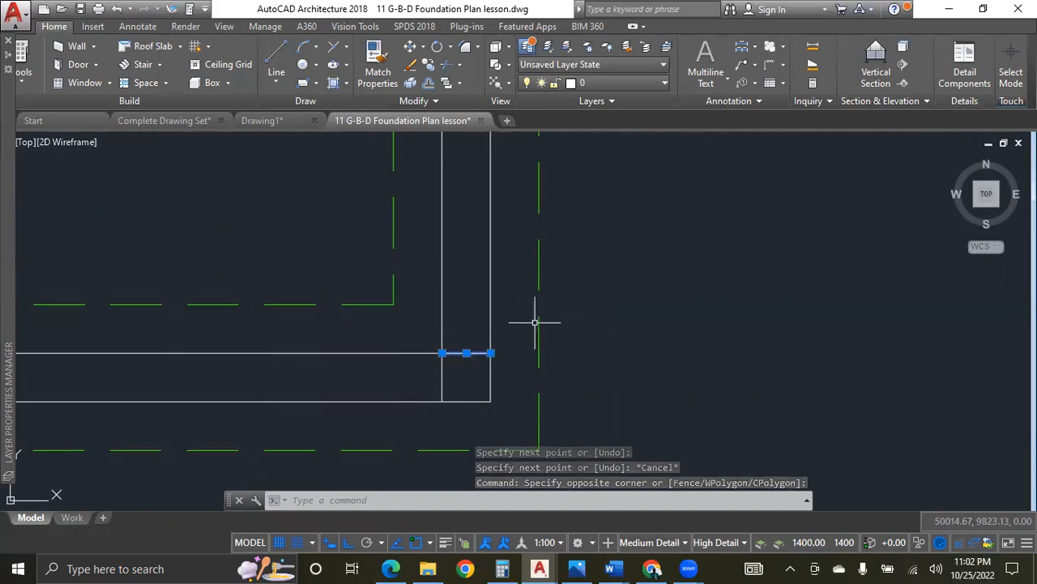
key("Escape")
left_click(480, 377)
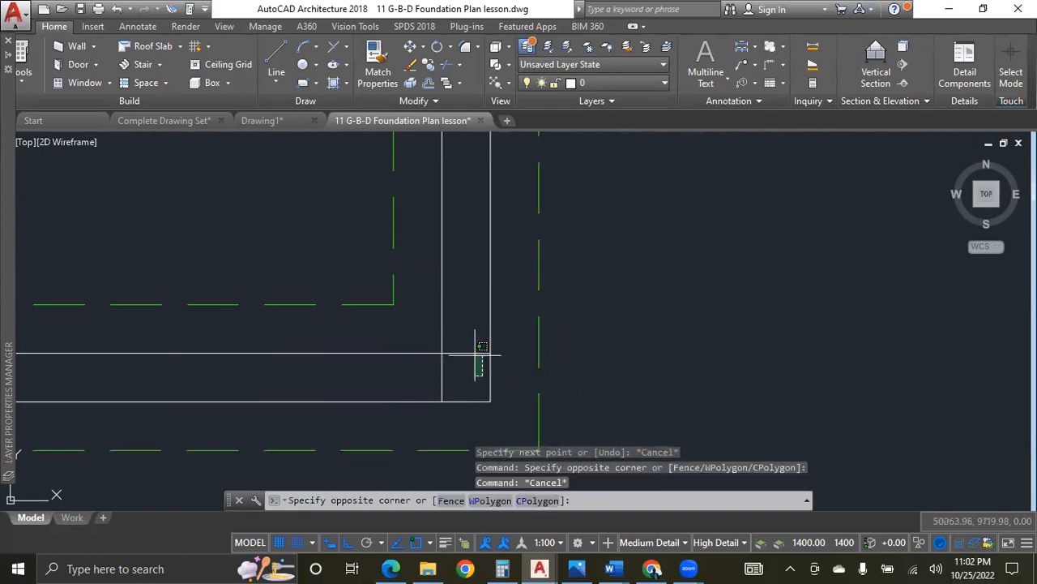
left_click(465, 341)
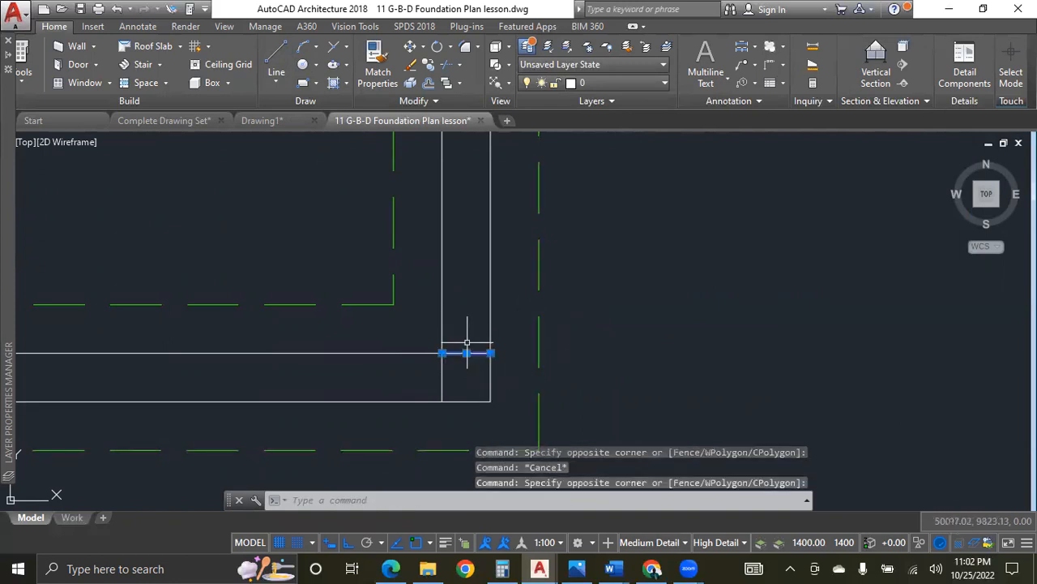
left_click(409, 49)
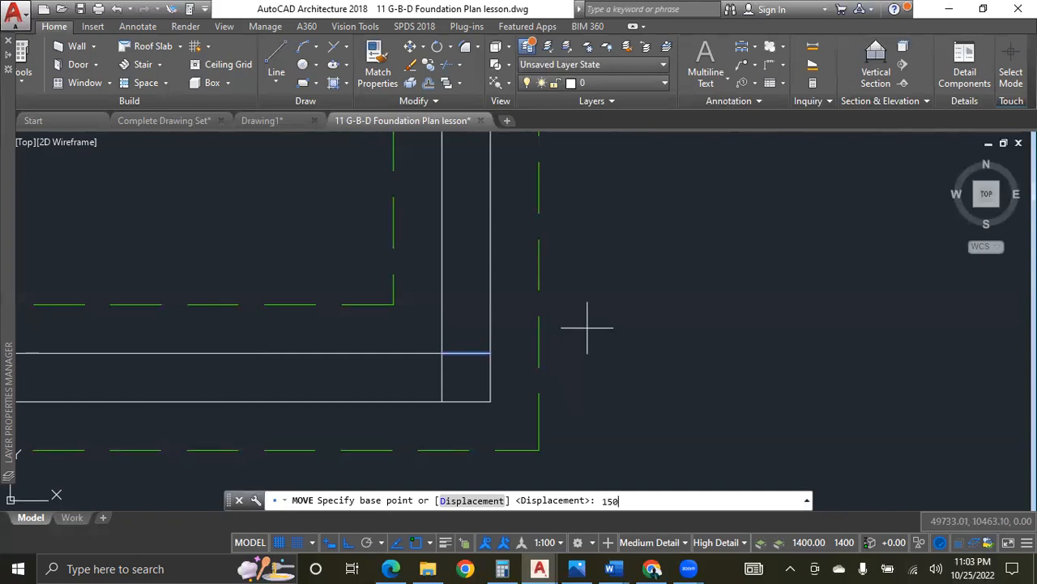
left_click(588, 328)
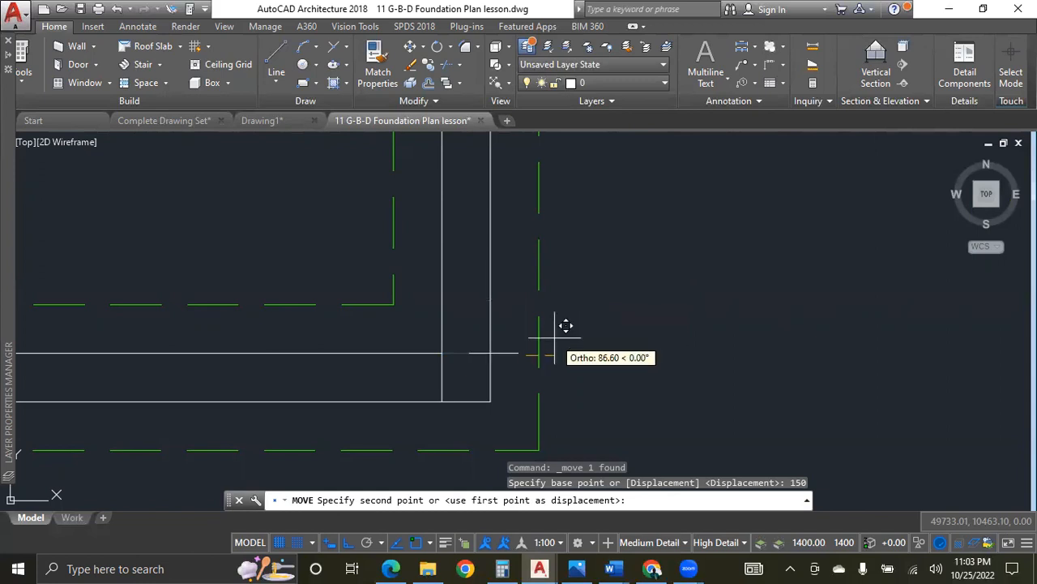
key("Escape")
Move the short horizontal line at the wall corner 150 upward along the vertical wall, using its outer endpoint as base point.
left_click(475, 365)
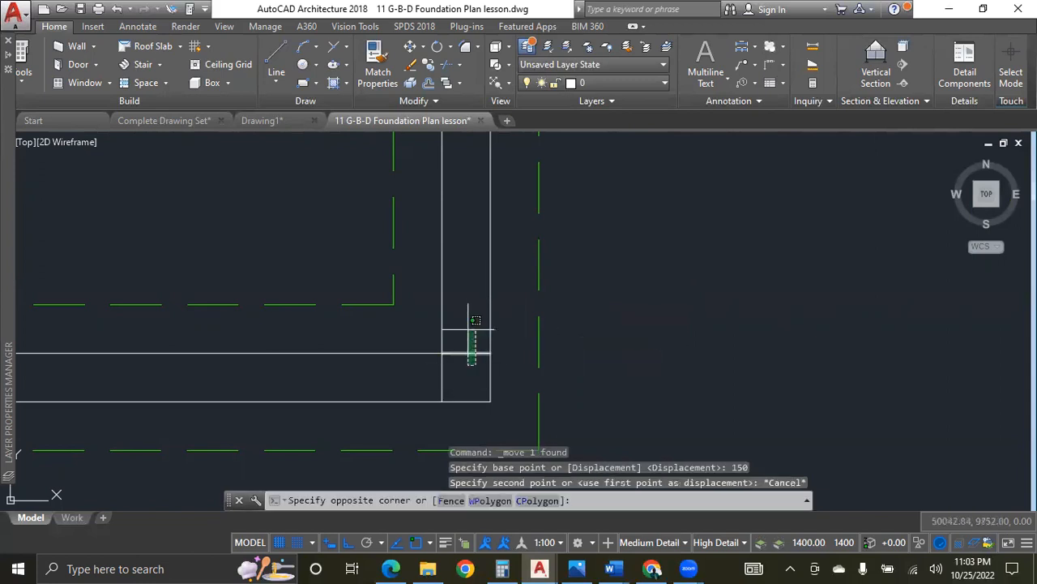
left_click(473, 339)
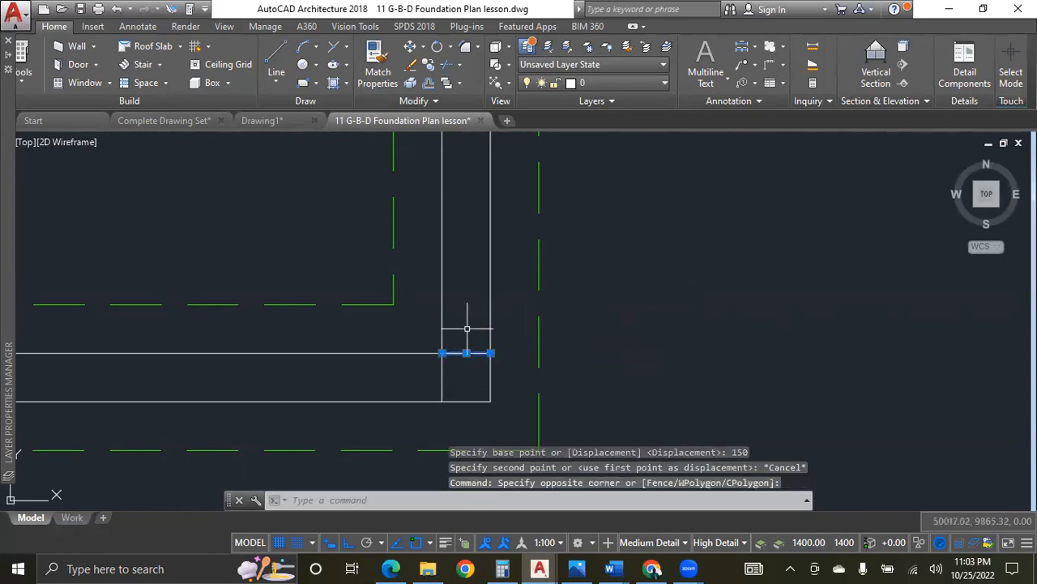
left_click(410, 46)
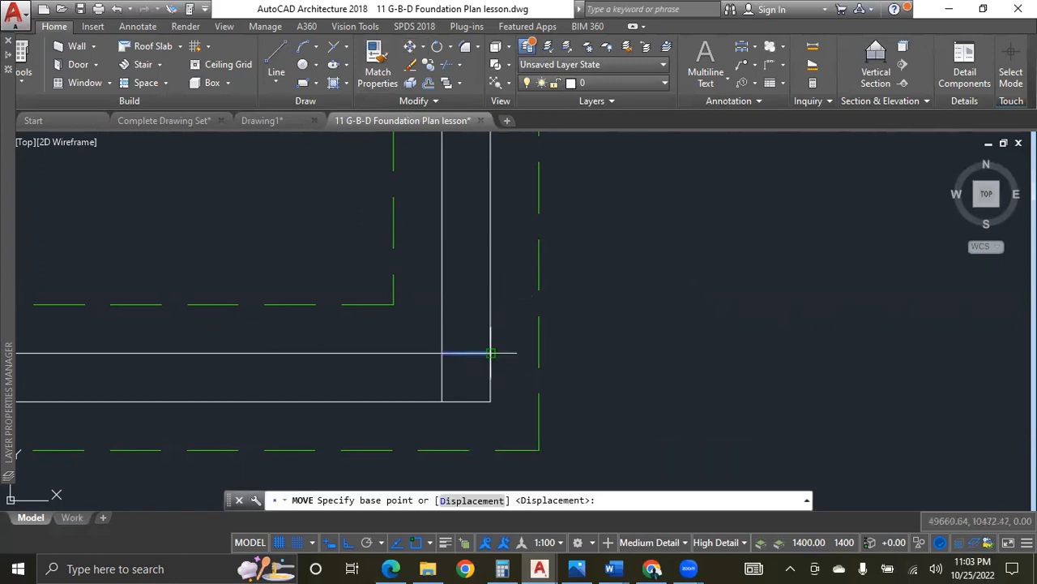
left_click(490, 353)
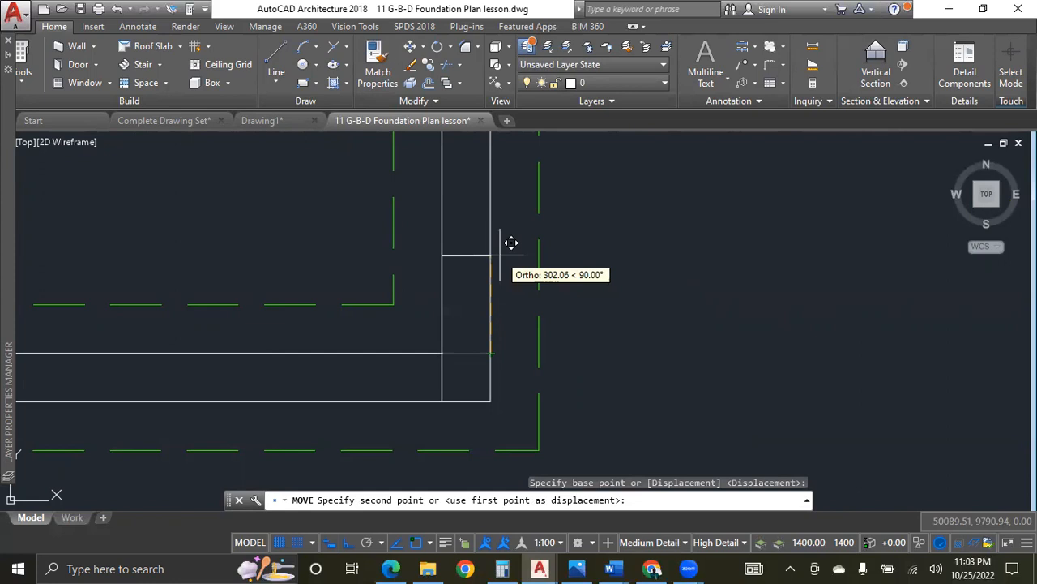
type("150")
key("Return")
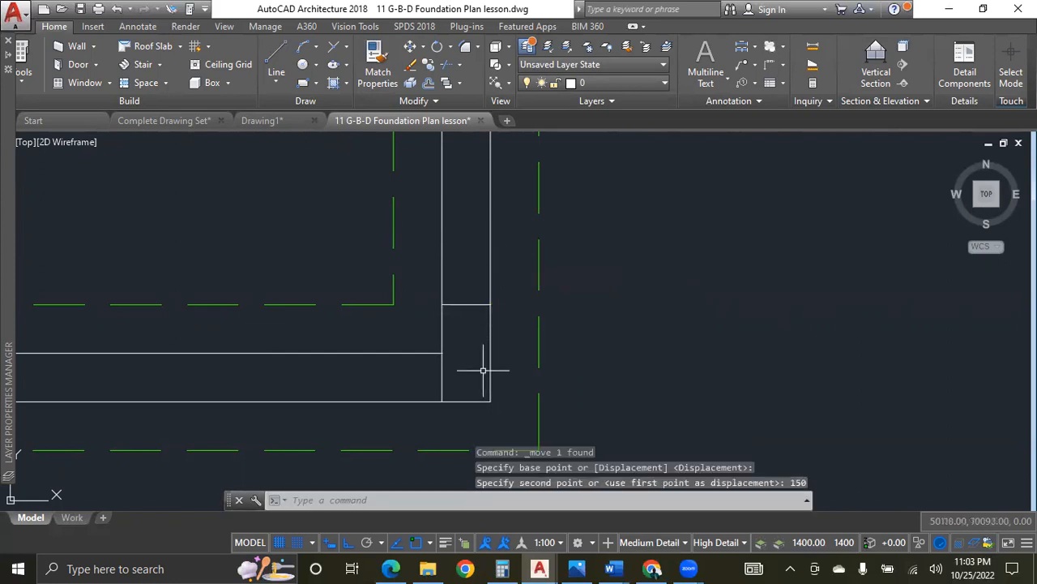
Move the short vertical line at the wall corner 150 to the left along the horizontal wall, using its upper endpoint as base point.
left_click(469, 386)
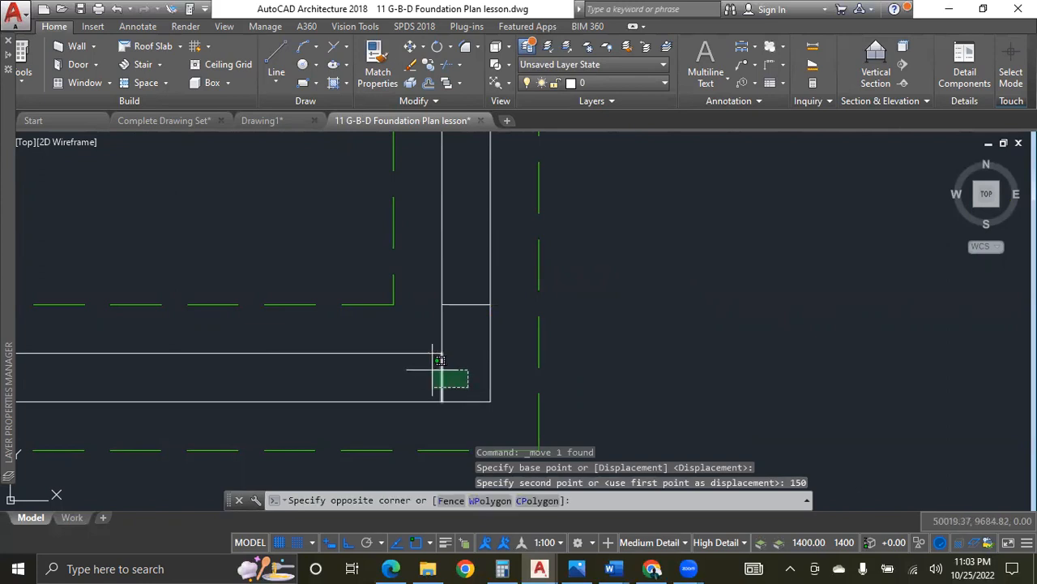
left_click(439, 360)
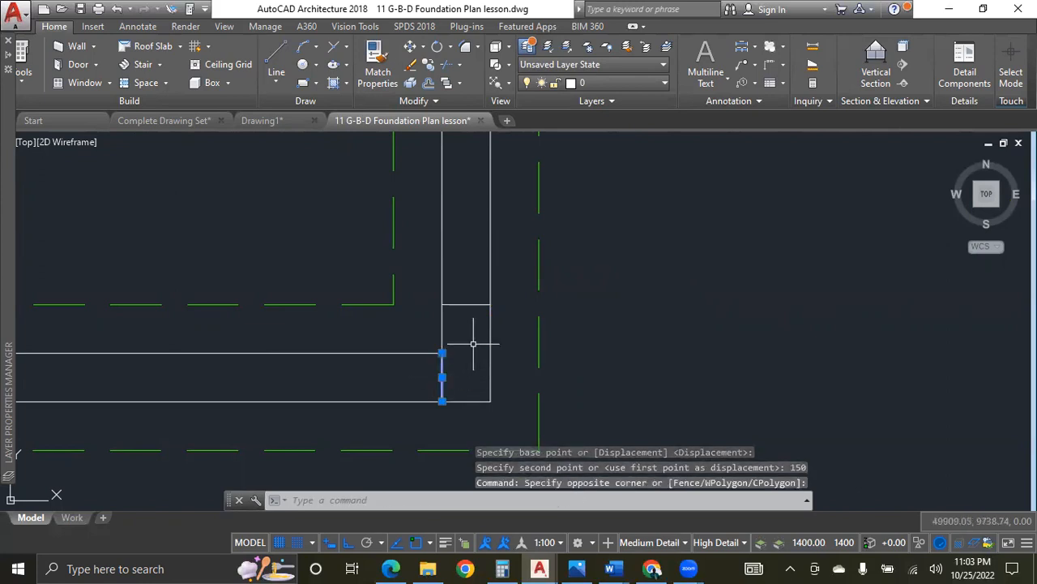
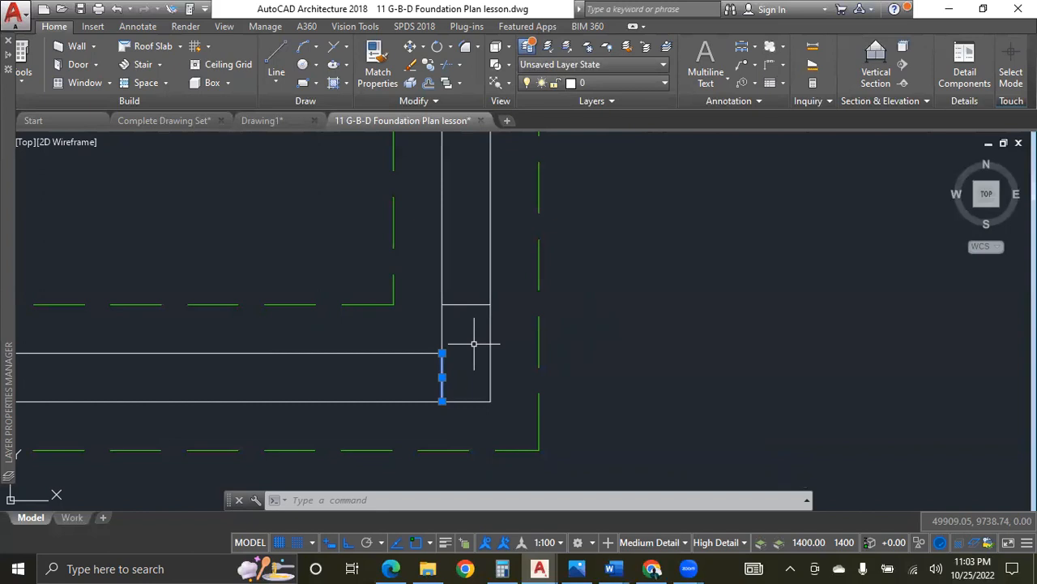
left_click(408, 46)
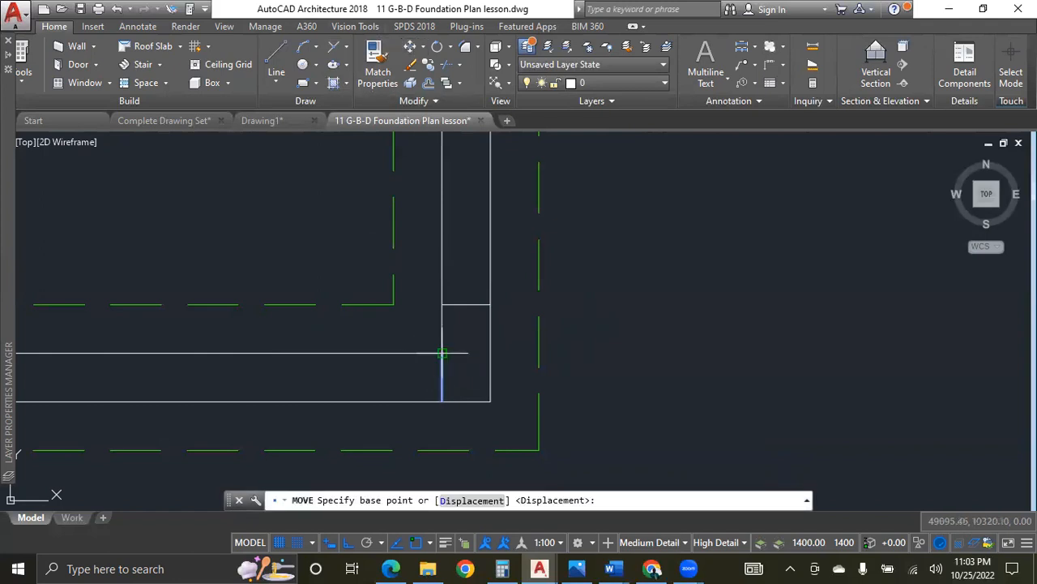
left_click(442, 353)
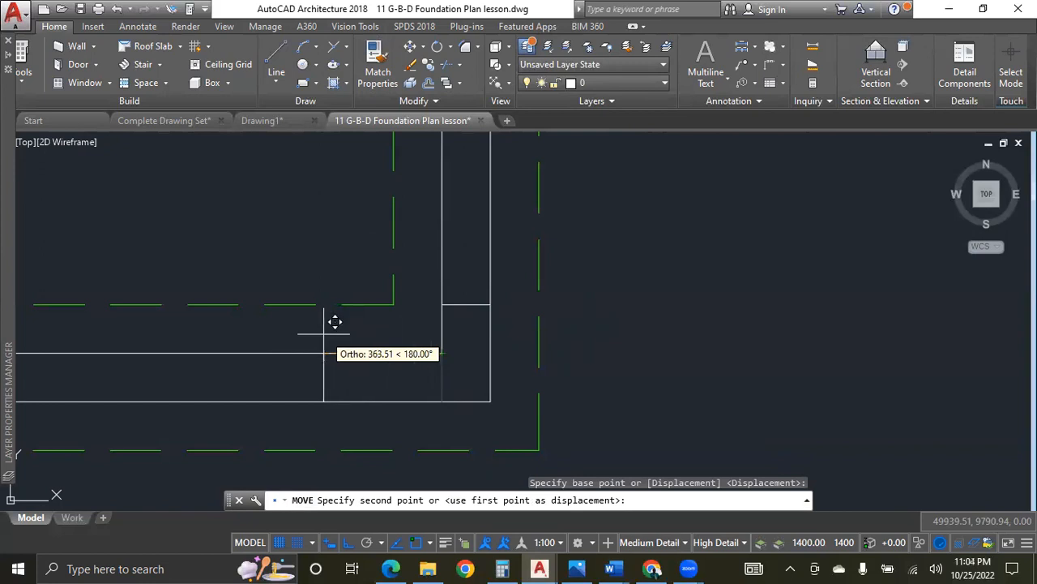
type("150")
key("Return")
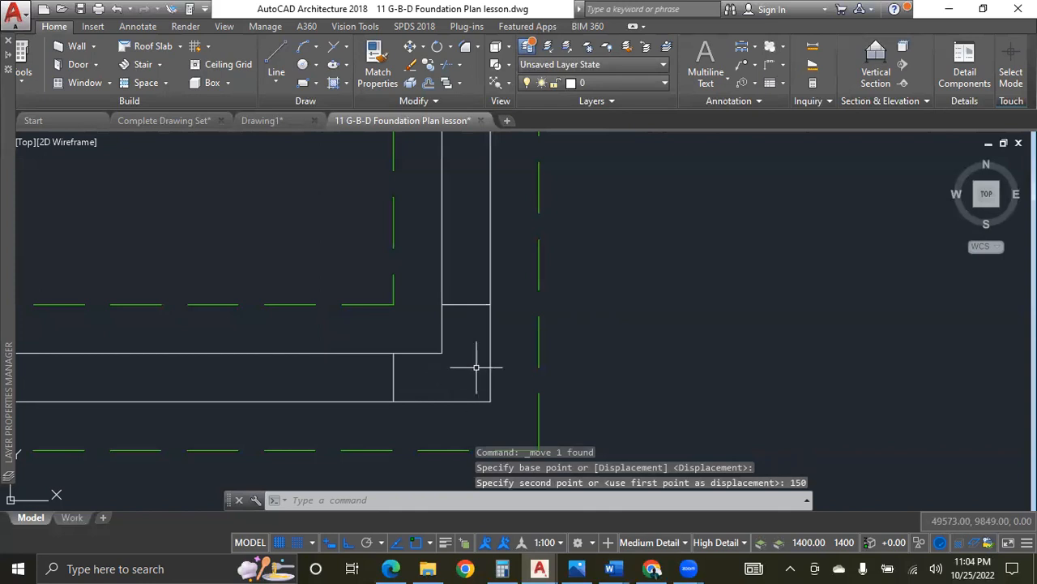
Mirror the two short lines across the wall at the plan's lower-right corner about the room's vertical centreline, keeping the originals.
scroll(479, 387, "up", 2)
scroll(468, 403, "down", 2)
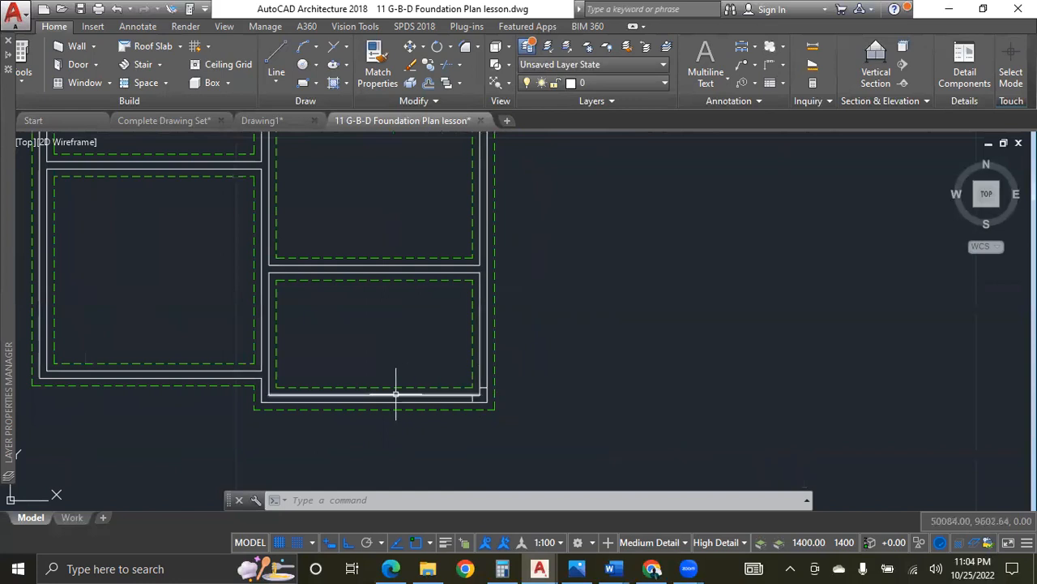
scroll(399, 393, "up", 2)
scroll(546, 395, "up", 2)
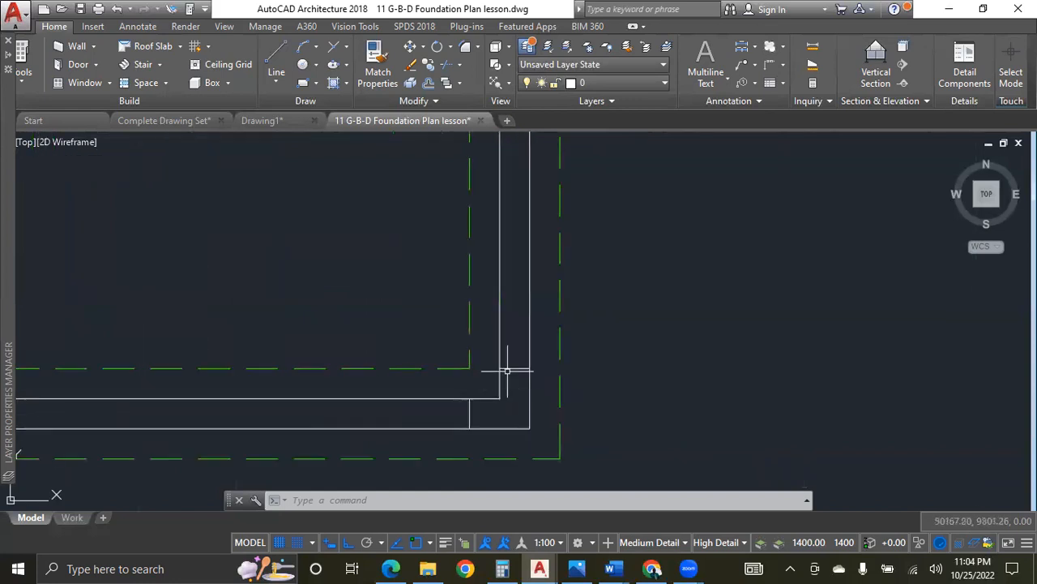
left_click(514, 367)
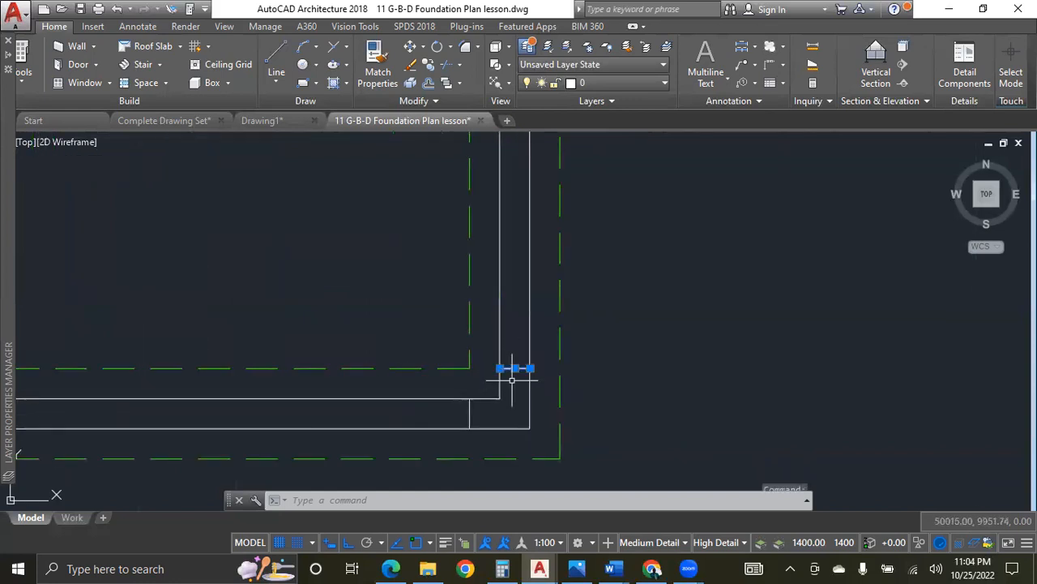
left_click(470, 409)
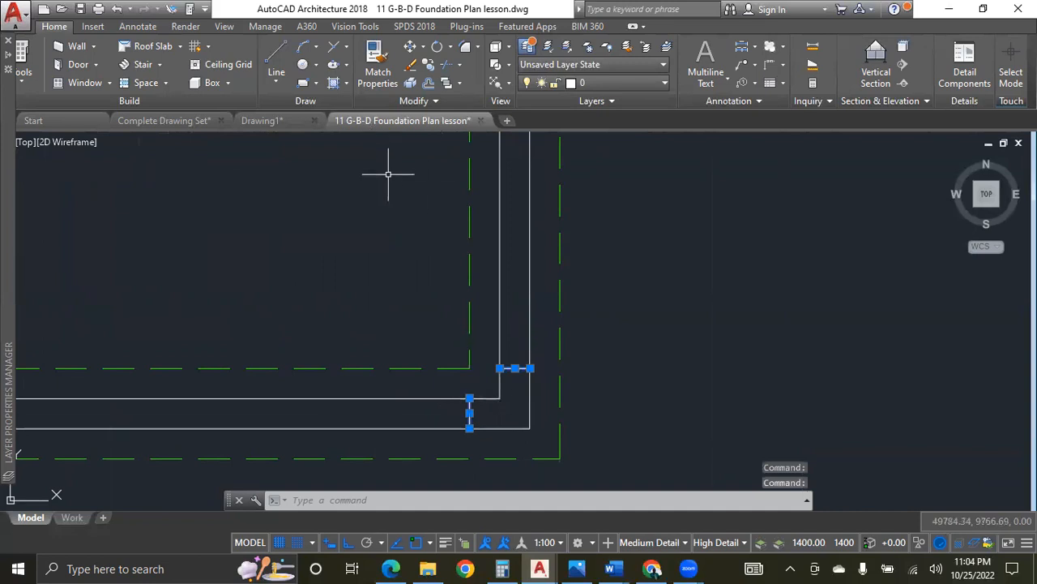
type("MI")
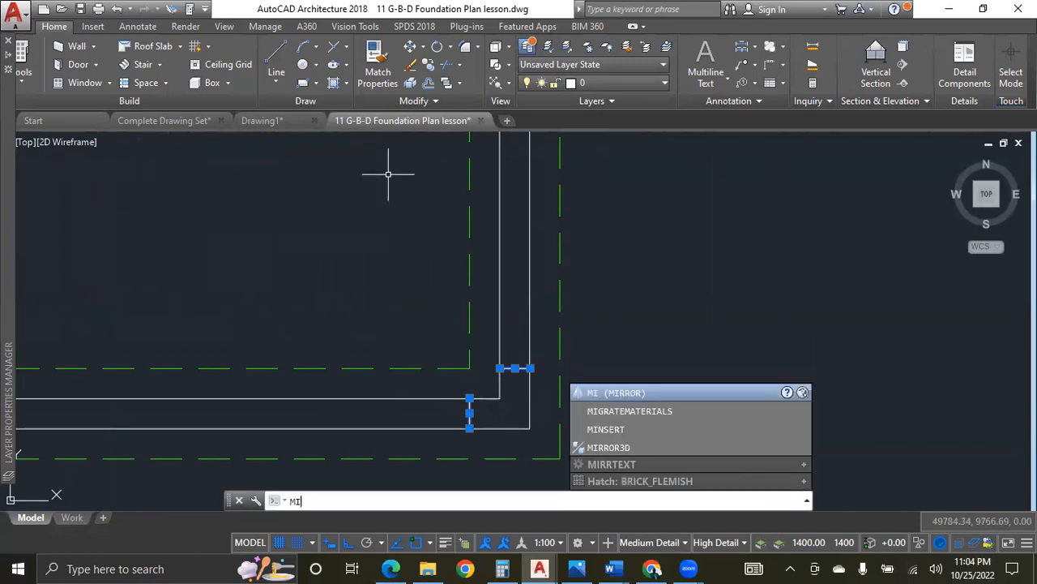
type("RROR")
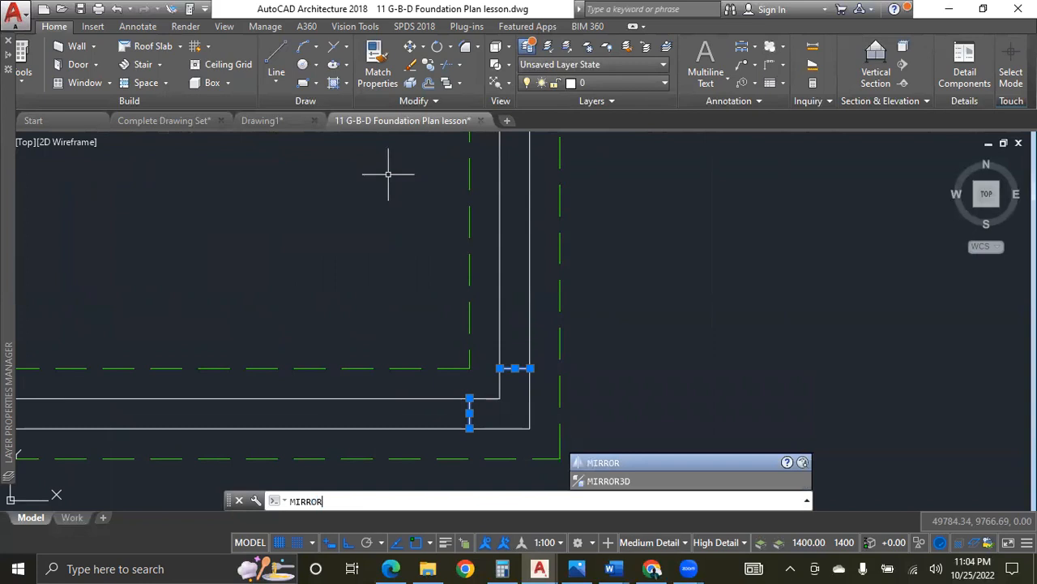
key("Return")
scroll(389, 173, "down", 4)
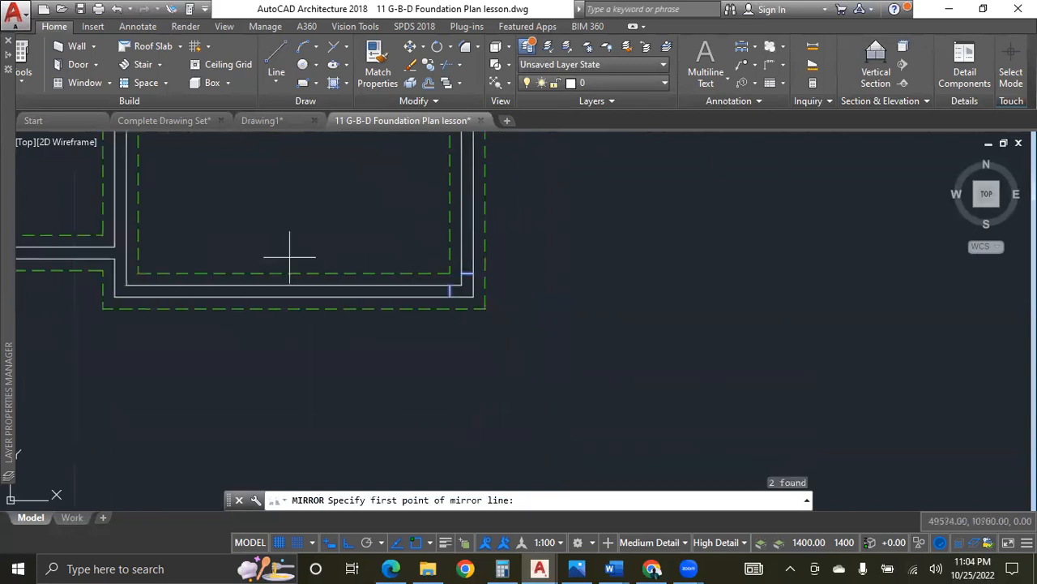
left_click(297, 276)
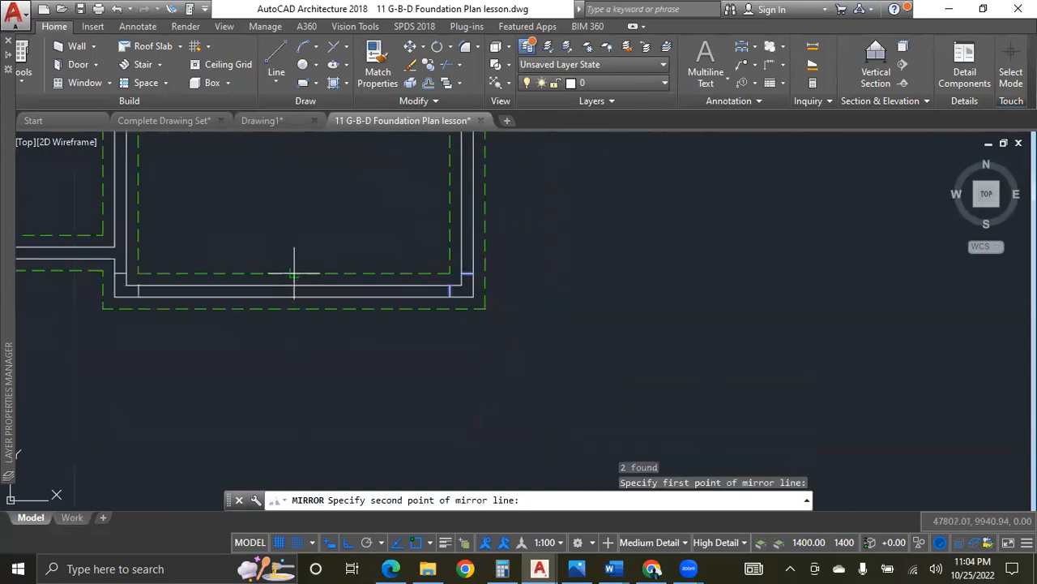
left_click(293, 195)
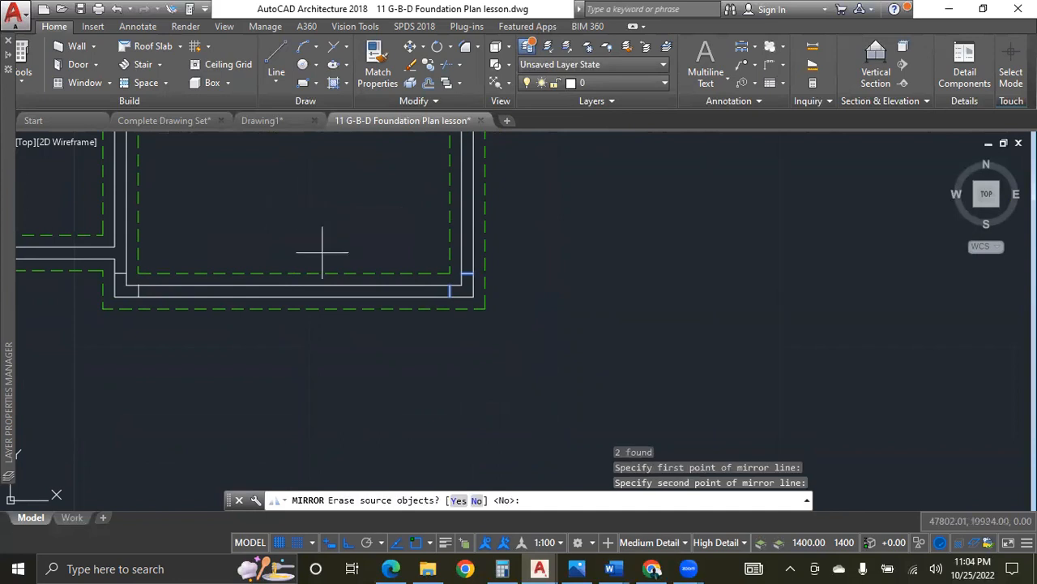
key("Return")
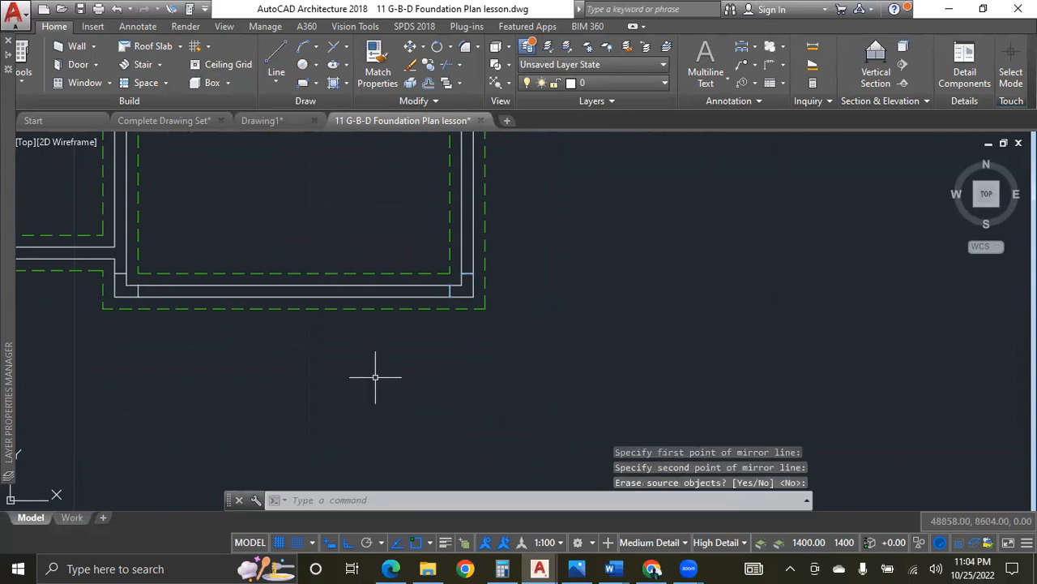
Copy the two mirrored short lines from their outer wall corner to the outer lower-left corner of the adjacent left room.
scroll(389, 389, "down", 2)
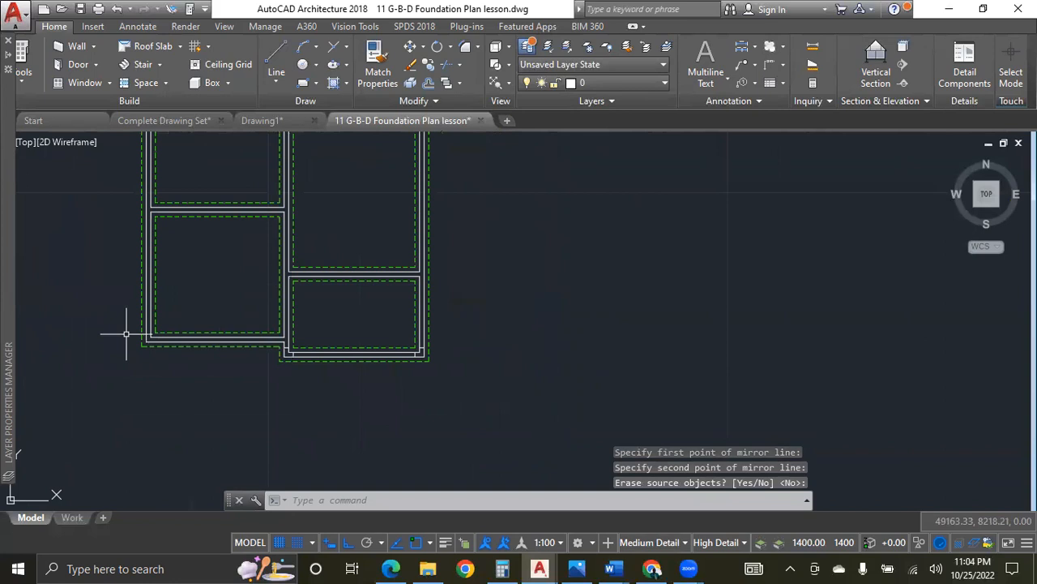
scroll(142, 330, "up", 2)
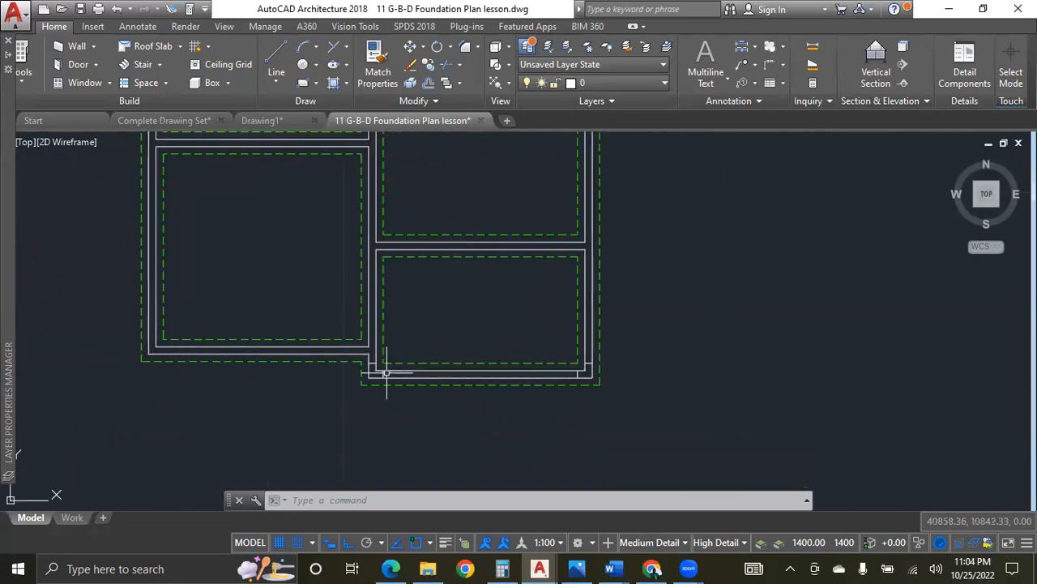
scroll(378, 366, "up", 5)
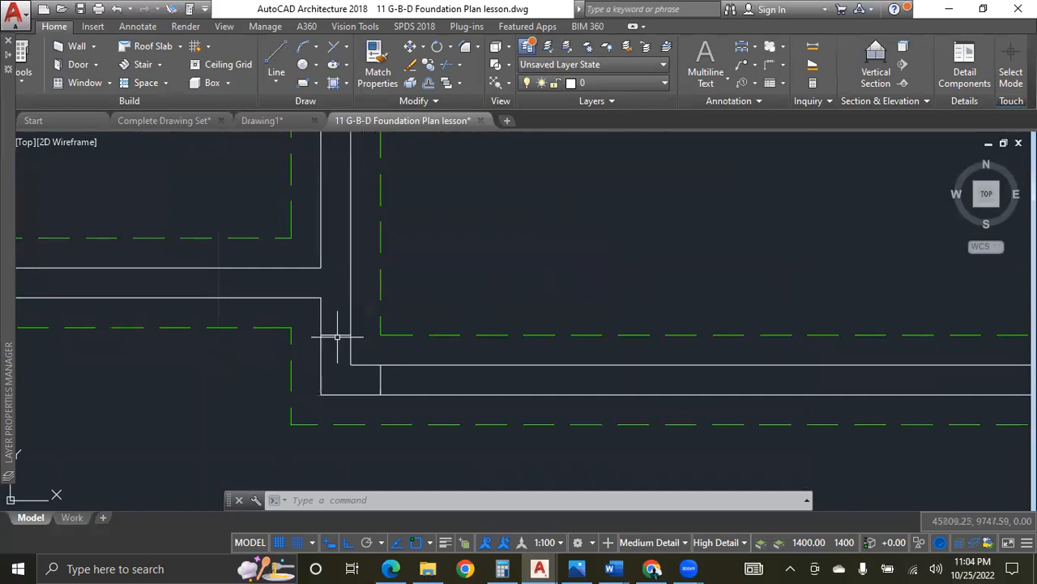
left_click(337, 333)
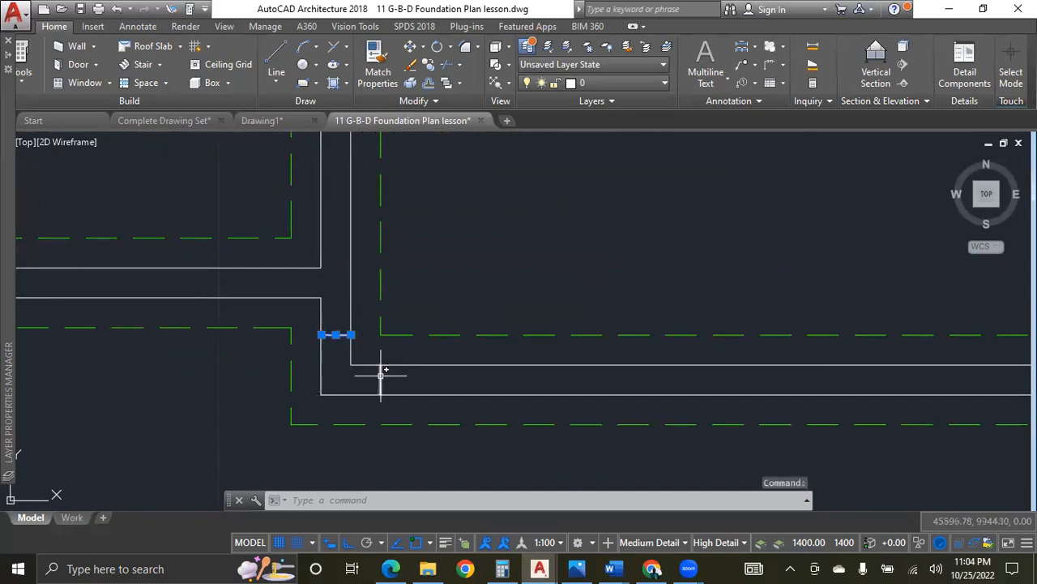
left_click(381, 375)
left_click(429, 64)
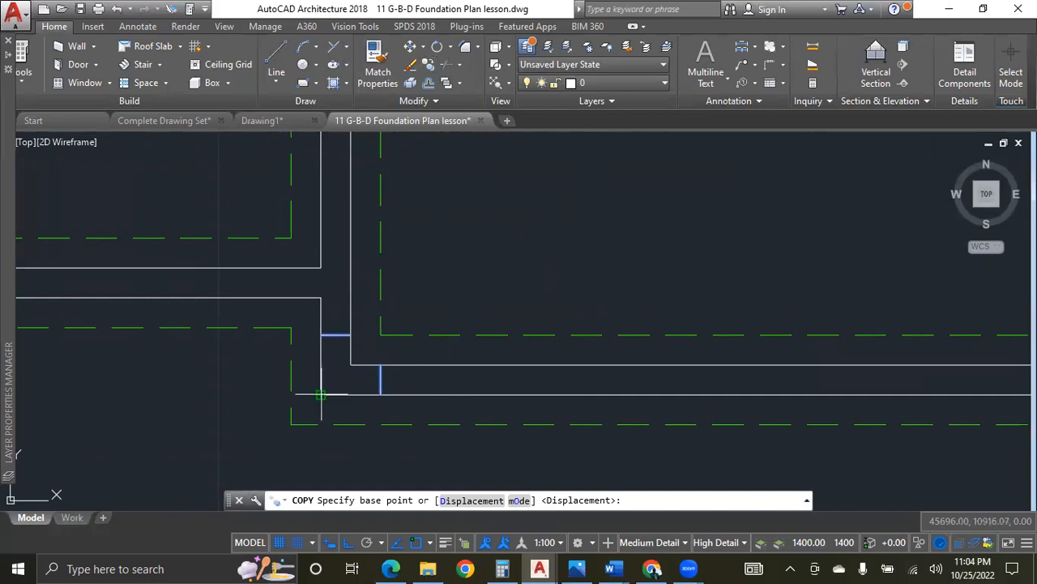
left_click(321, 395)
scroll(329, 380, "down", 3)
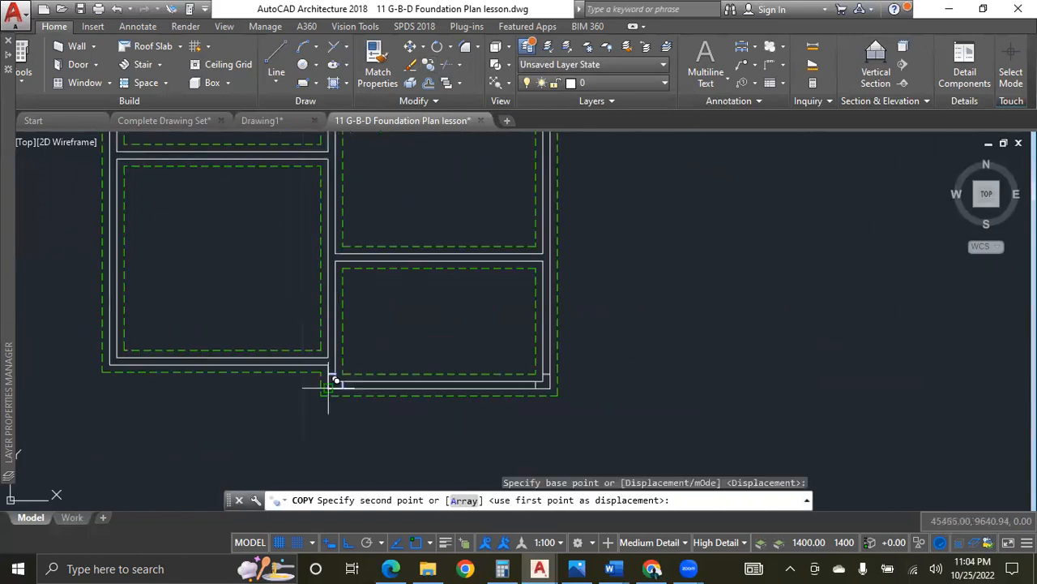
scroll(100, 356, "up", 3)
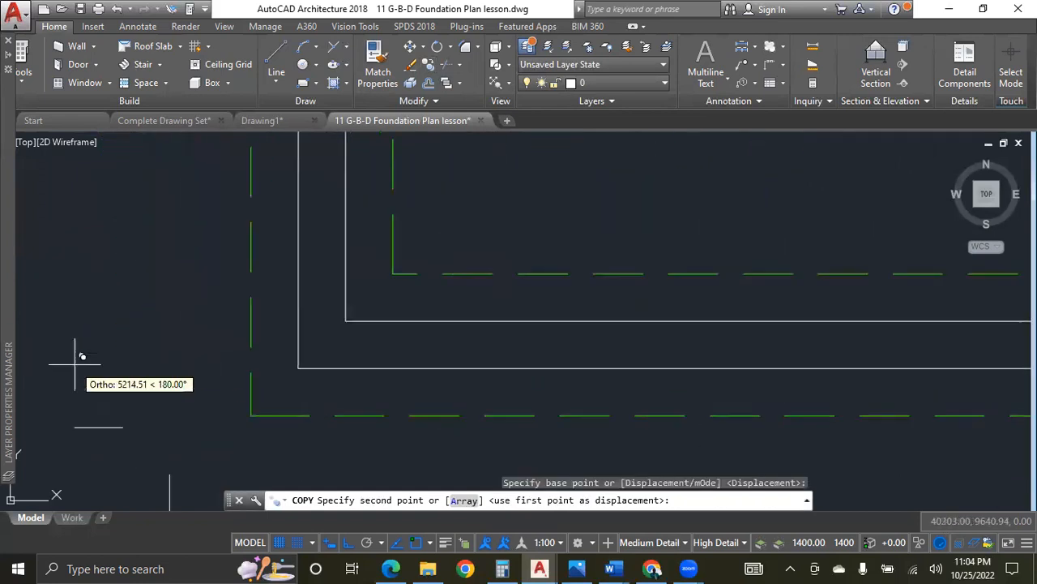
left_click(299, 369)
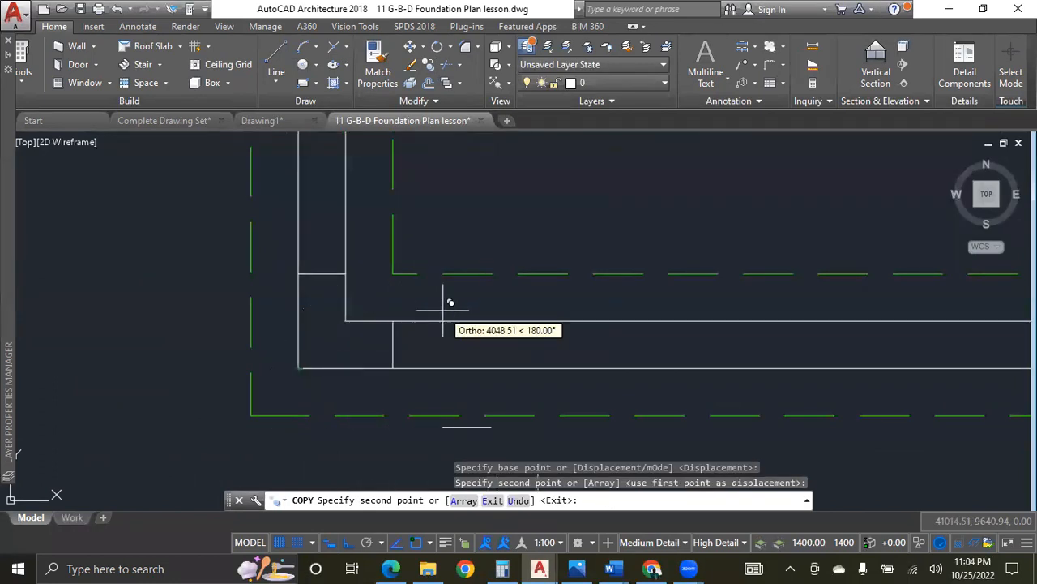
key("Escape")
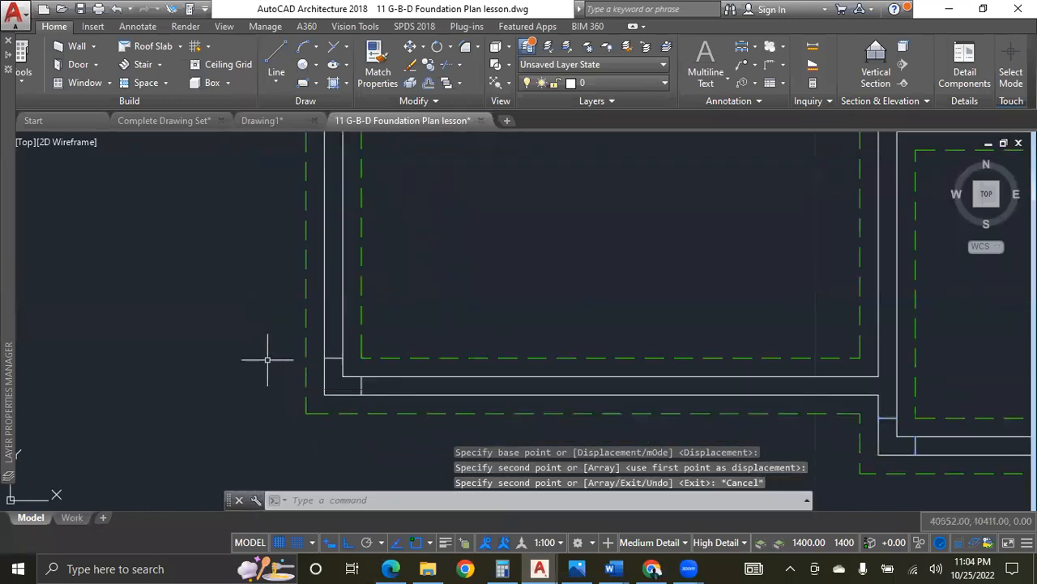
scroll(219, 359, "down", 2)
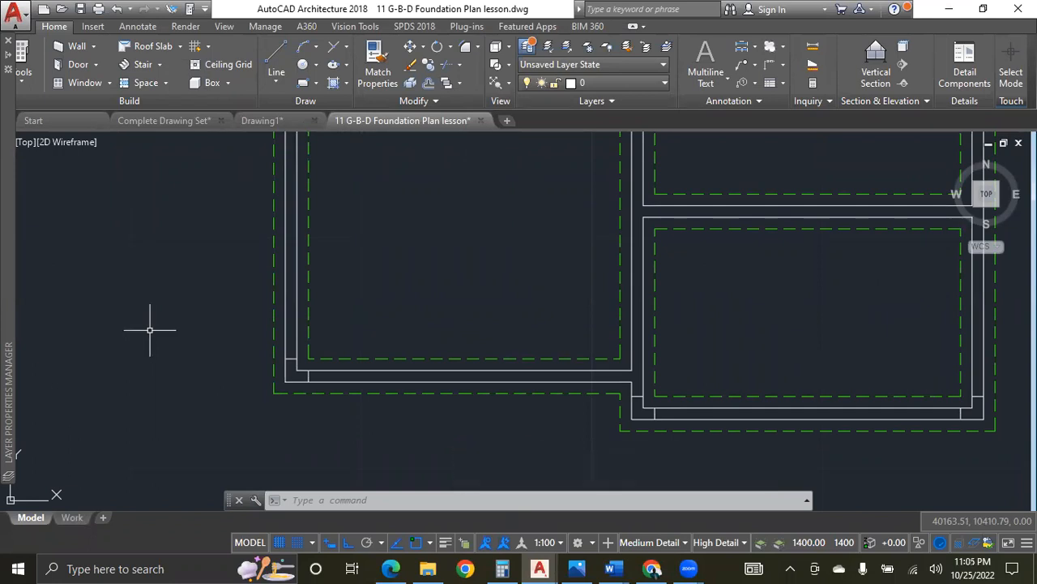
scroll(620, 402, "up", 5)
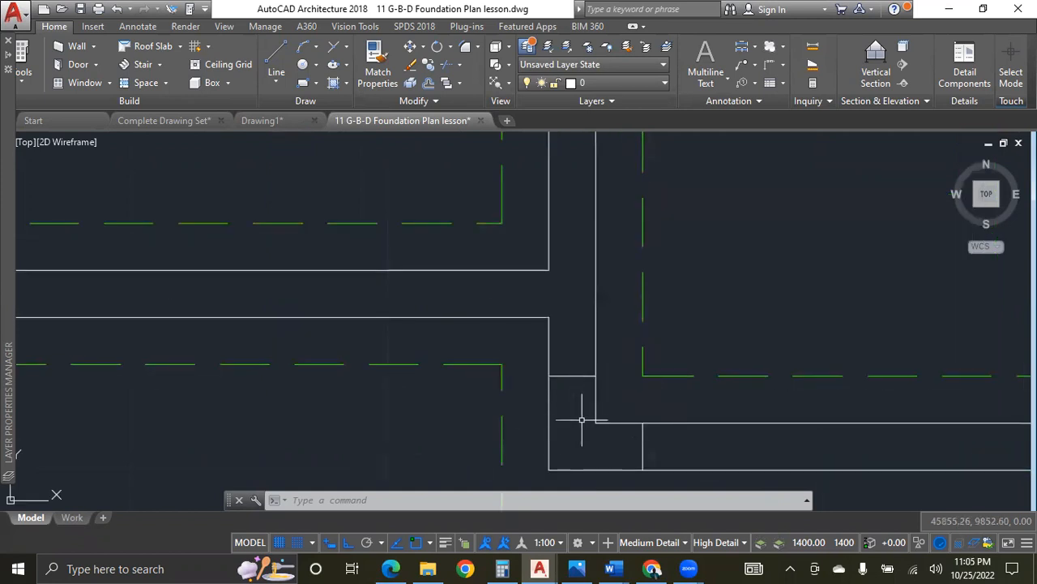
scroll(563, 374, "down", 2)
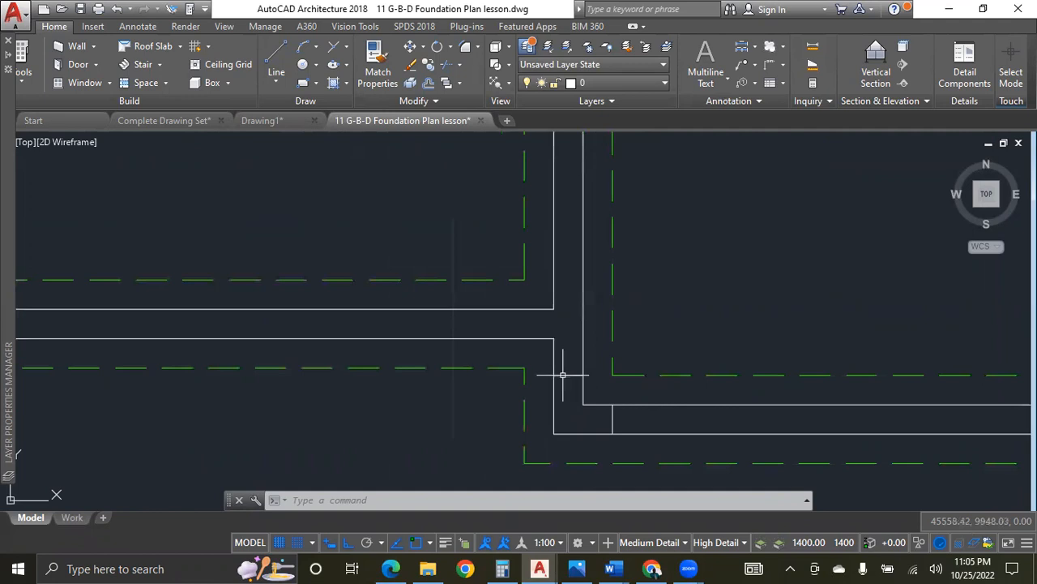
left_click(570, 375)
left_click(613, 419)
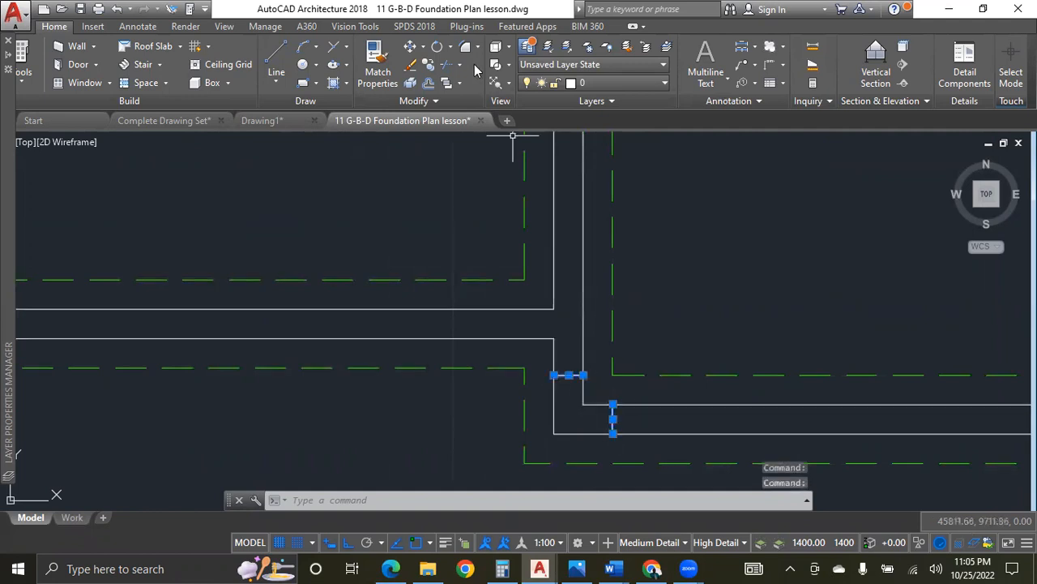
left_click(428, 65)
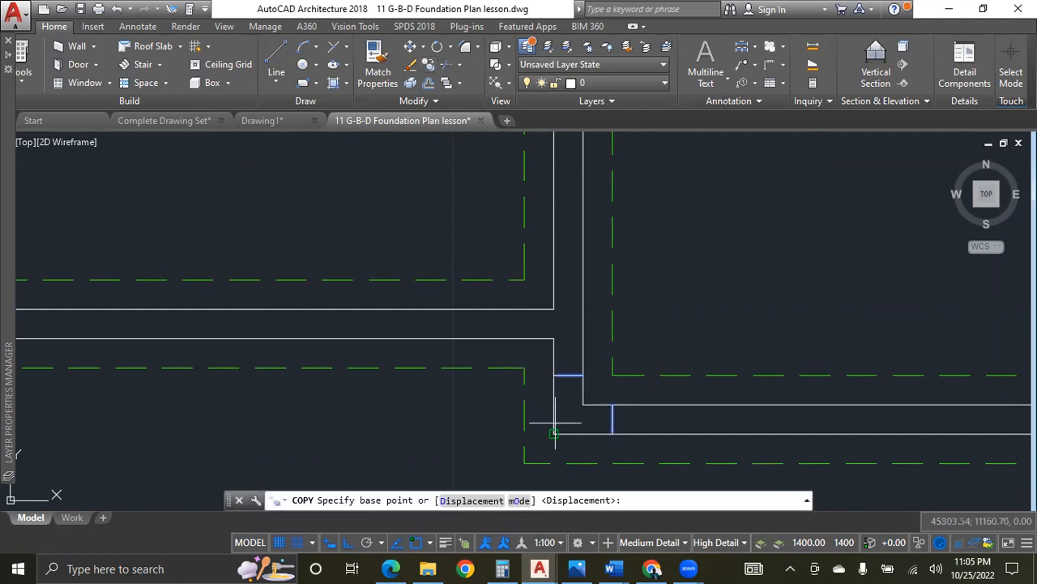
scroll(555, 423, "up", 2)
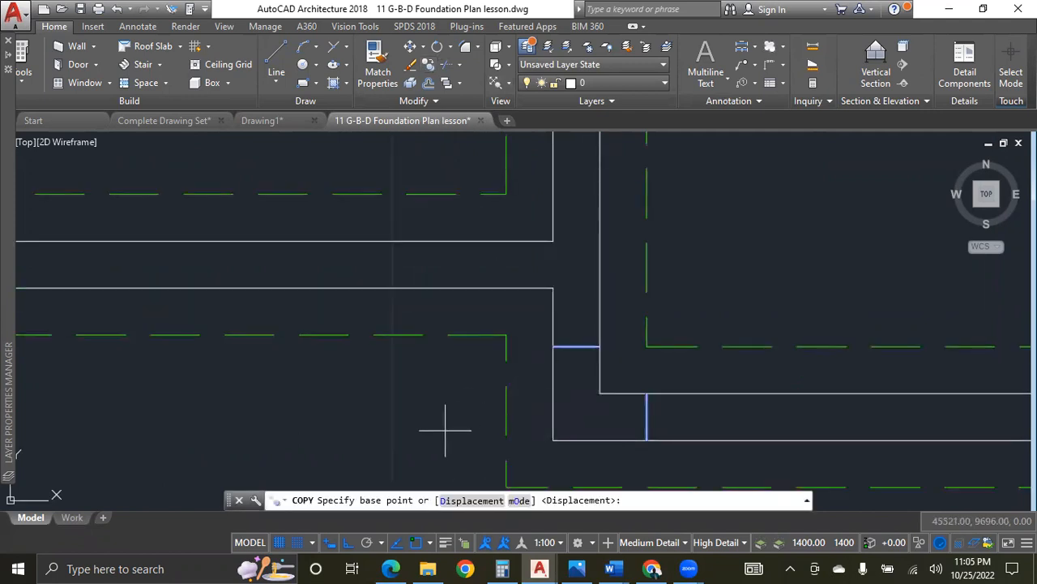
left_click(431, 381)
scroll(398, 336, "down", 3)
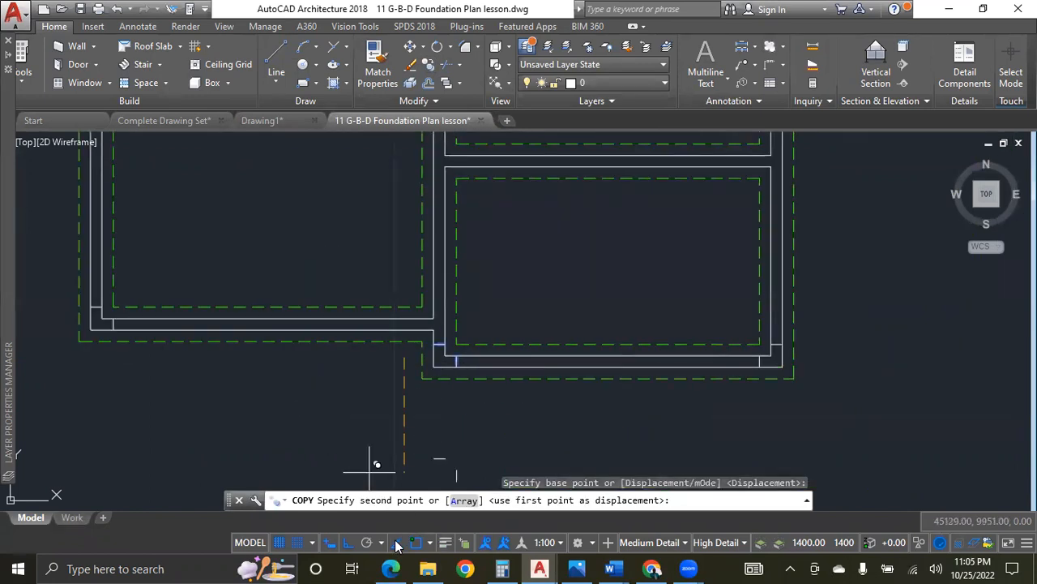
Turn Ortho mode off and cancel the running copy of the two short lines.
left_click(349, 542)
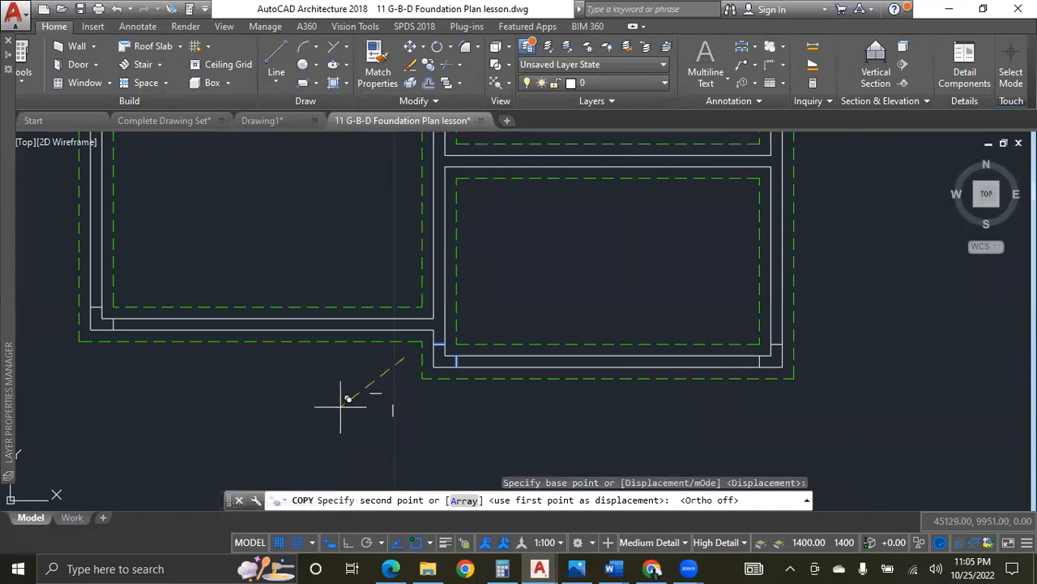
scroll(347, 398, "down", 2)
scroll(199, 354, "up", 5)
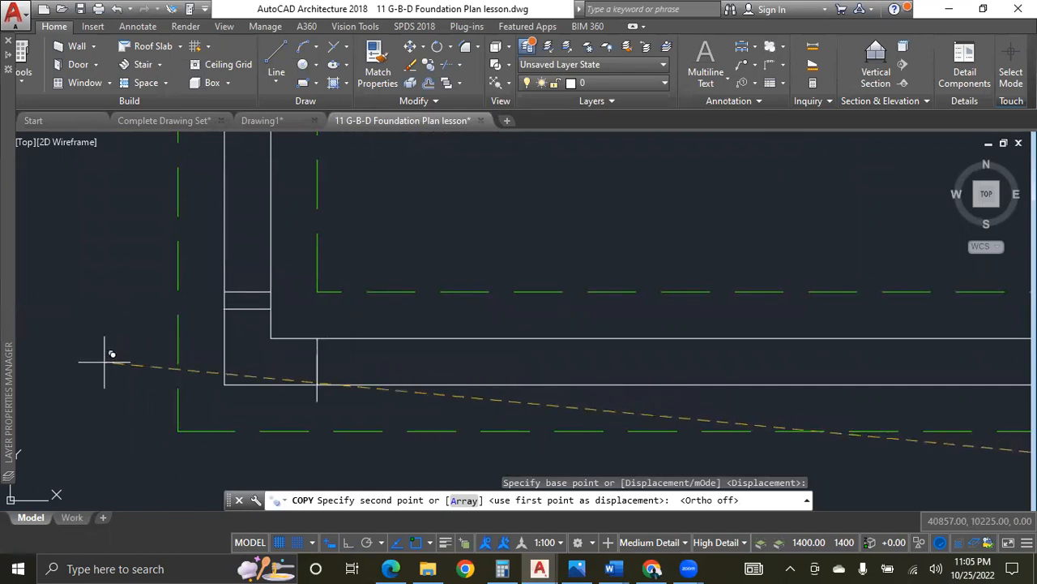
scroll(118, 312, "down", 4)
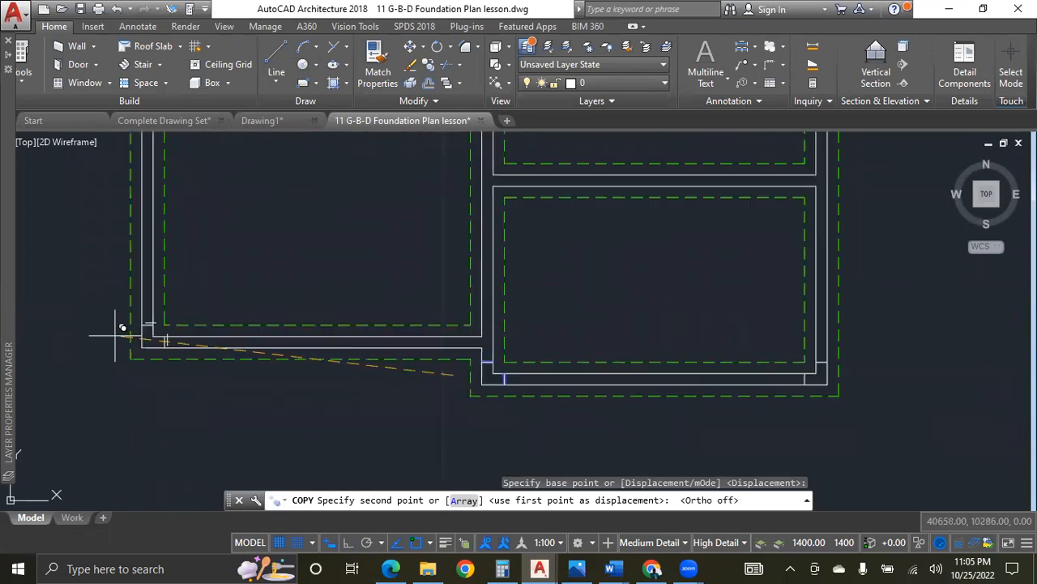
scroll(478, 365, "up", 4)
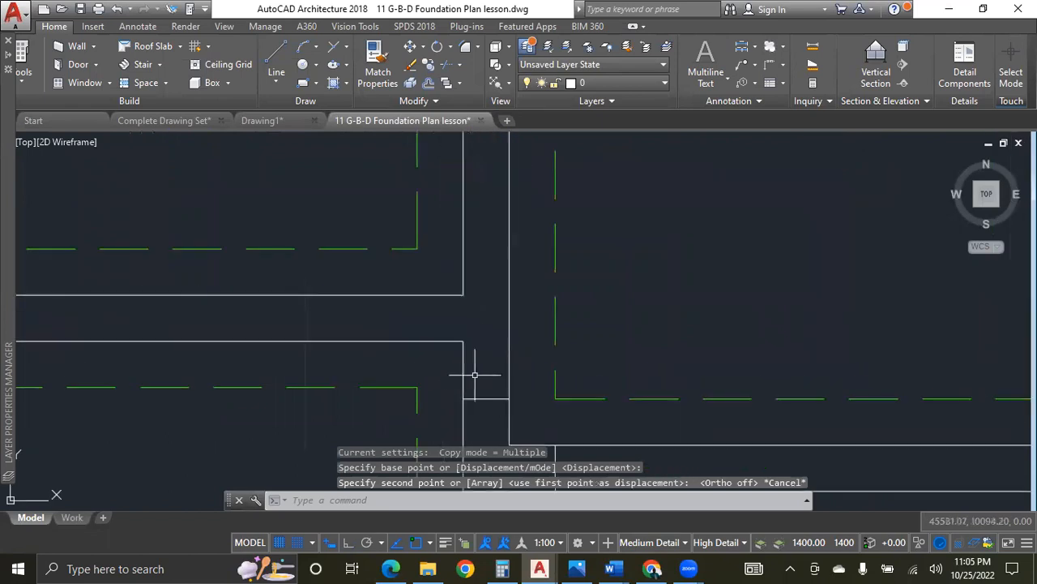
key("Escape")
scroll(479, 328, "down", 3)
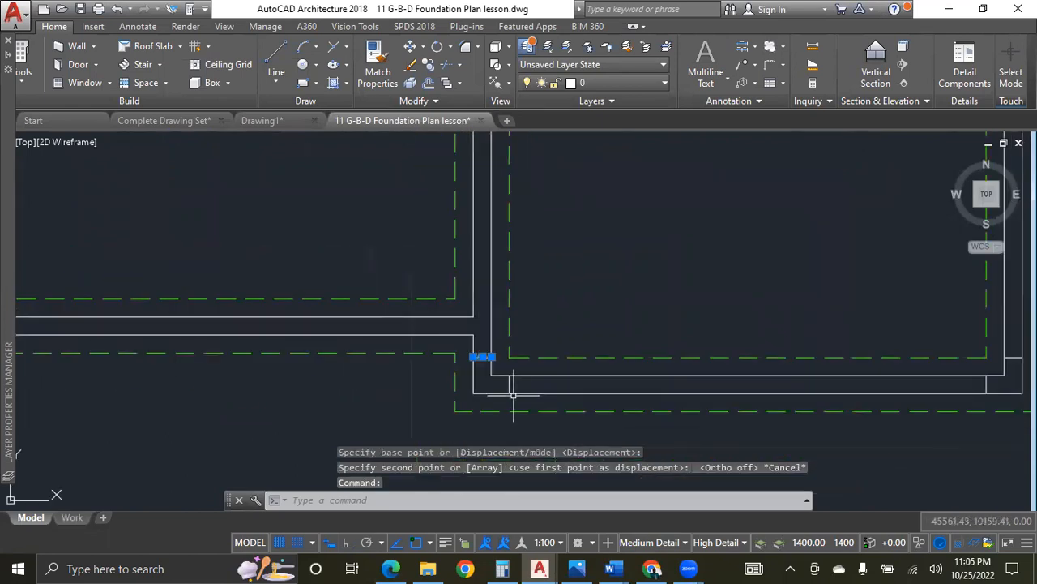
left_click(509, 381)
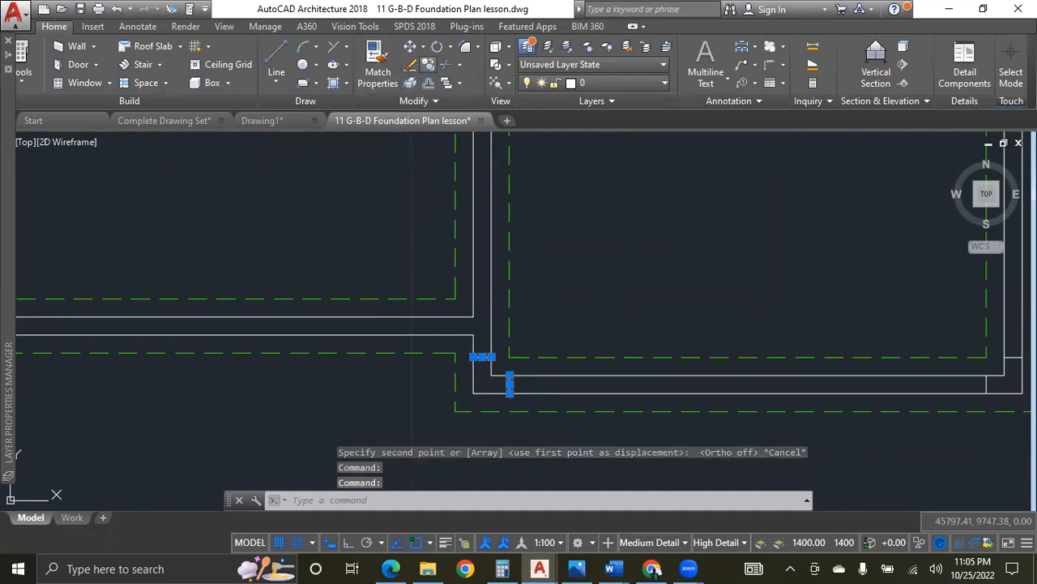
left_click(427, 65)
scroll(474, 414, "up", 4)
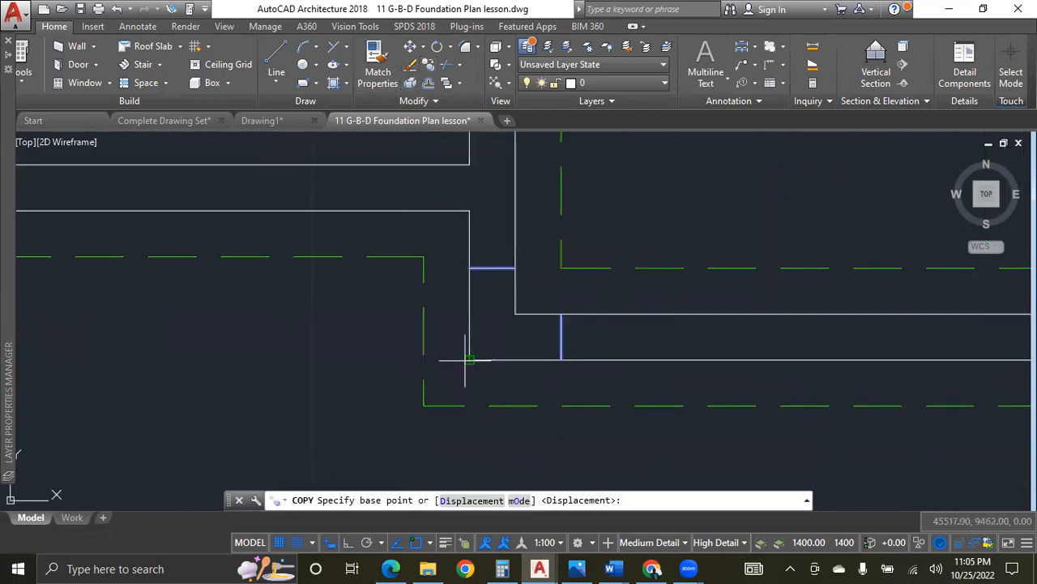
left_click(470, 359)
scroll(424, 434, "down", 3)
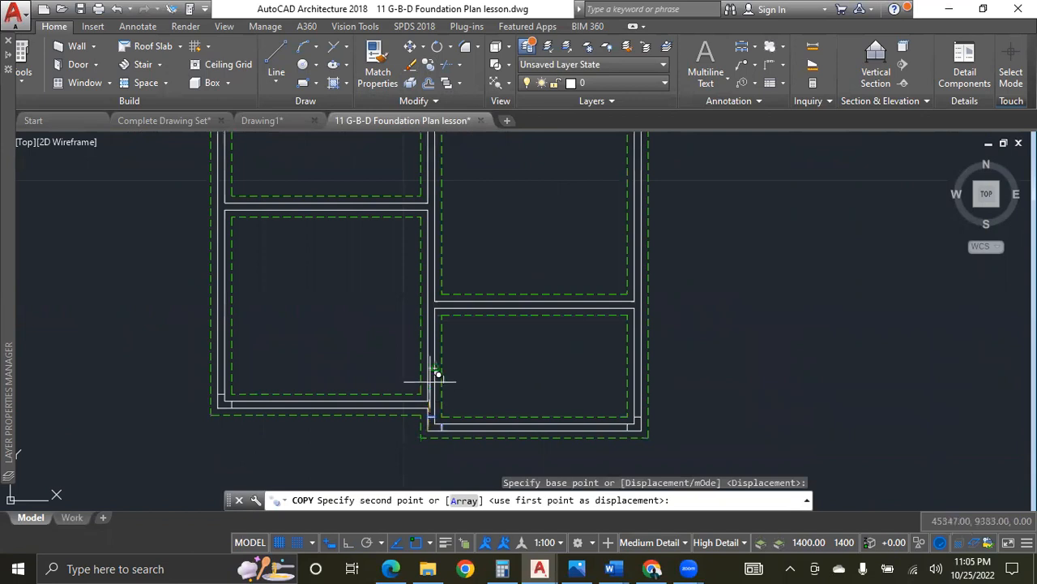
scroll(401, 422, "down", 1)
scroll(370, 399, "down", 2)
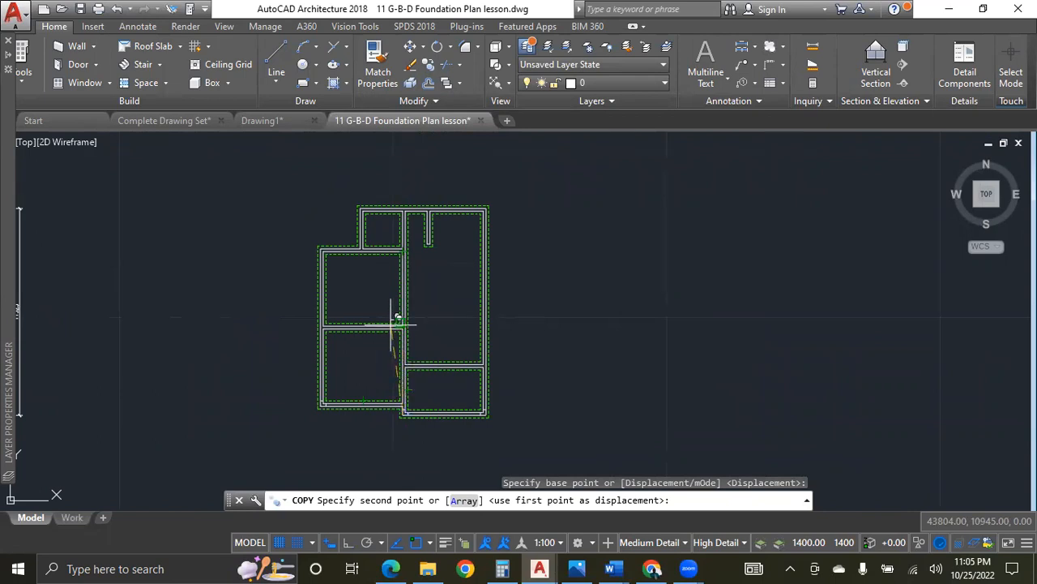
key("Escape")
Mirror the two short lines at the plan's lower-right corner up to the upper-right corner about the right side's horizontal midline, with Ortho on, keeping the originals.
scroll(482, 424, "up", 4)
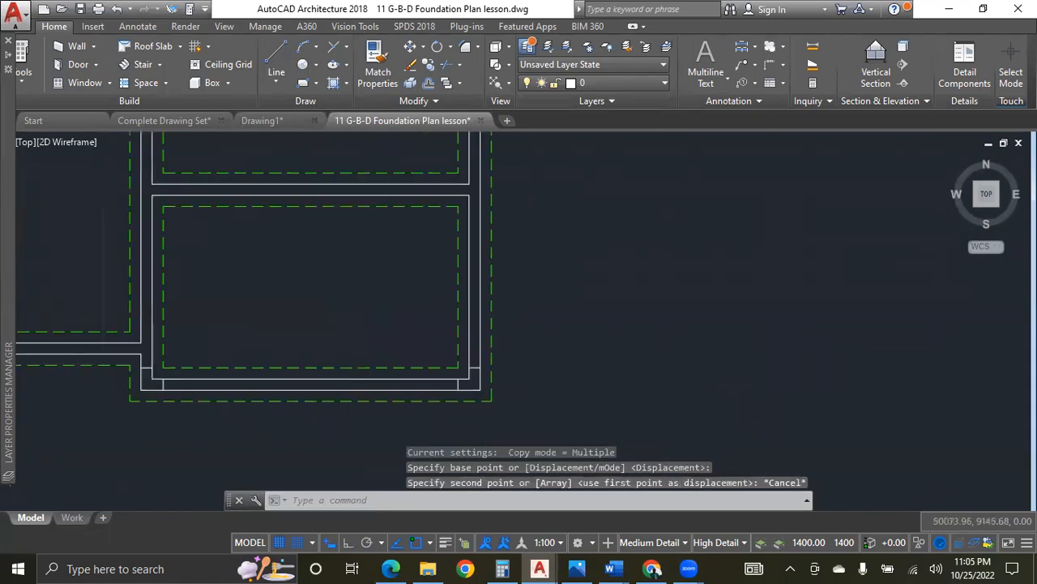
left_click(407, 296)
left_click(575, 438)
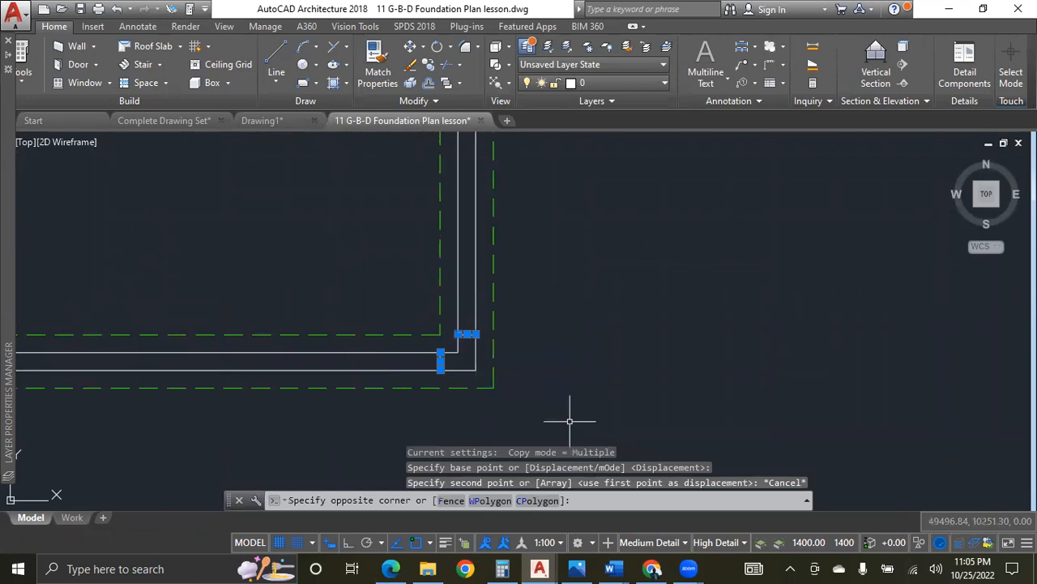
left_click(415, 101)
left_click(357, 124)
scroll(440, 384, "down", 5)
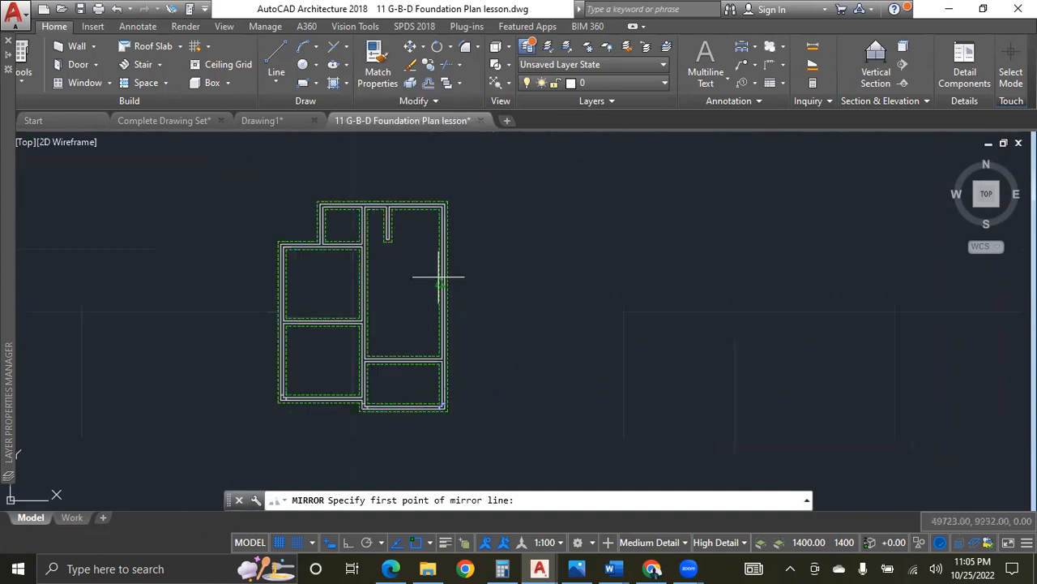
scroll(439, 277, "up", 5)
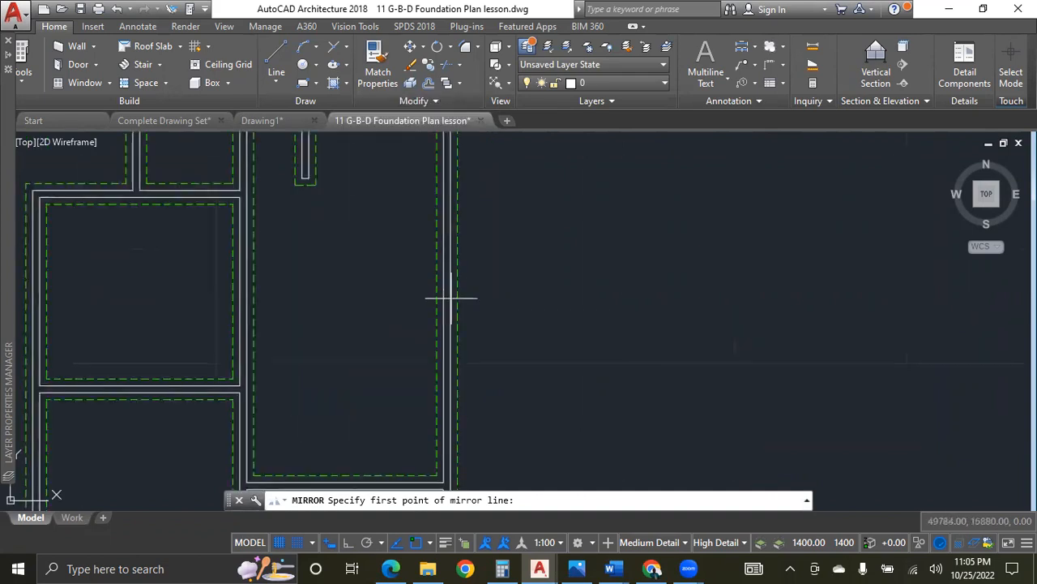
left_click(457, 350)
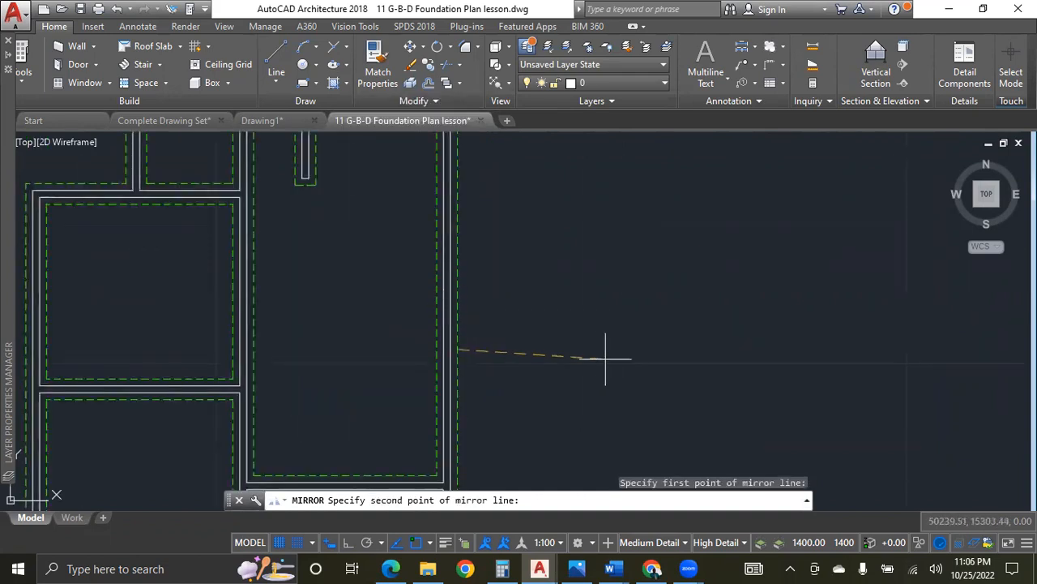
left_click(350, 546)
left_click(547, 317)
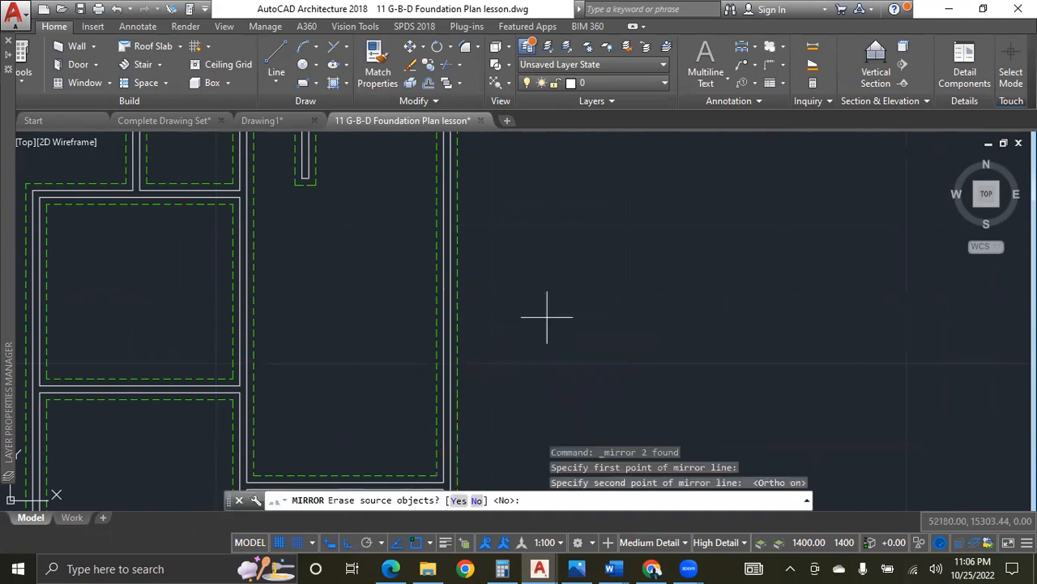
key("Return")
Mirror the two short lines at the upper-right corner to the upper-left corner about a vertical line through the top footing line's midpoint, keeping the originals.
scroll(549, 313, "down", 3)
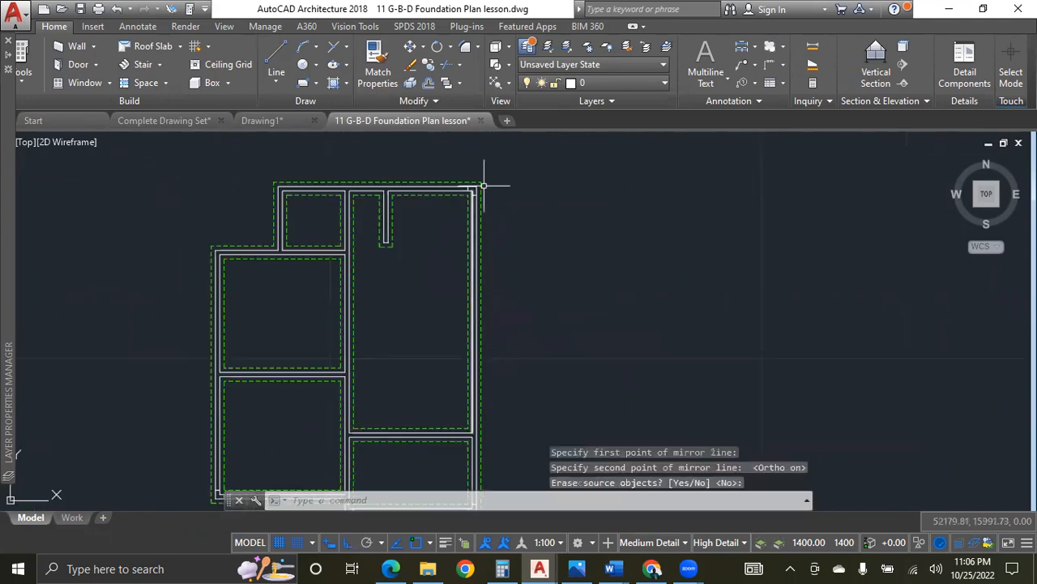
scroll(454, 185, "up", 5)
scroll(398, 267, "down", 4)
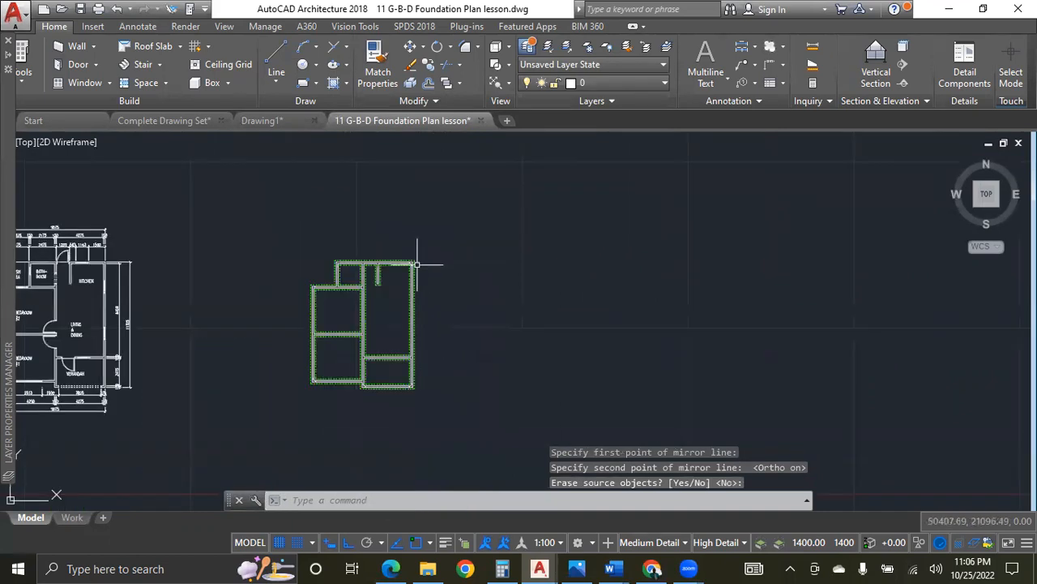
scroll(412, 366, "up", 5)
scroll(406, 353, "down", 5)
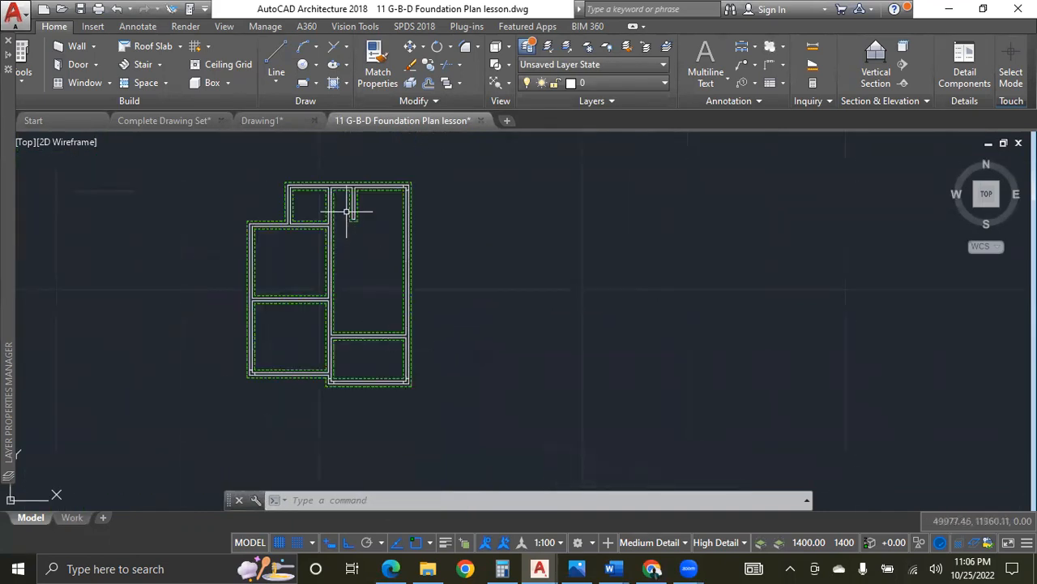
scroll(303, 178, "up", 1)
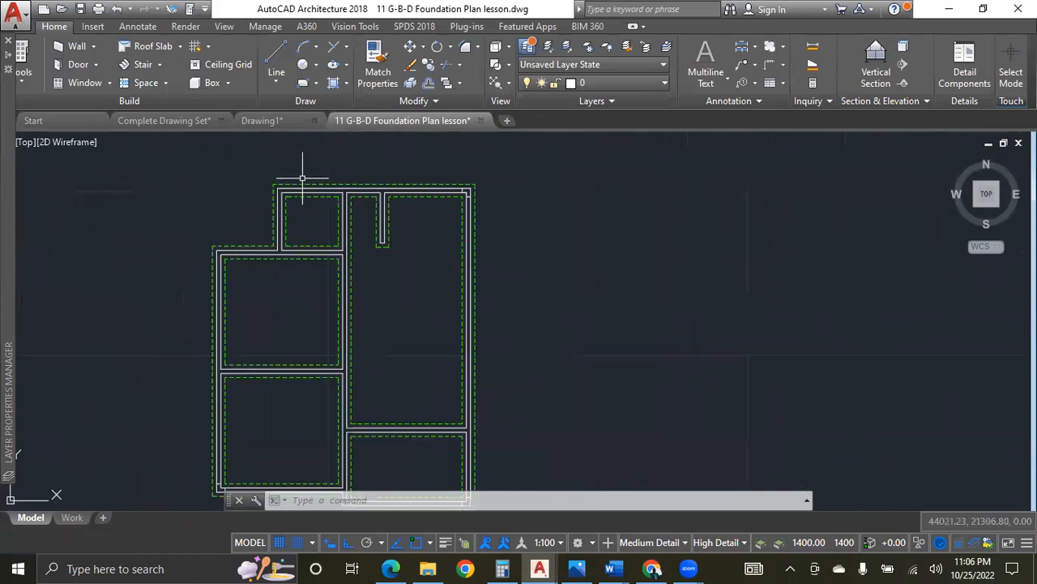
scroll(428, 178, "up", 3)
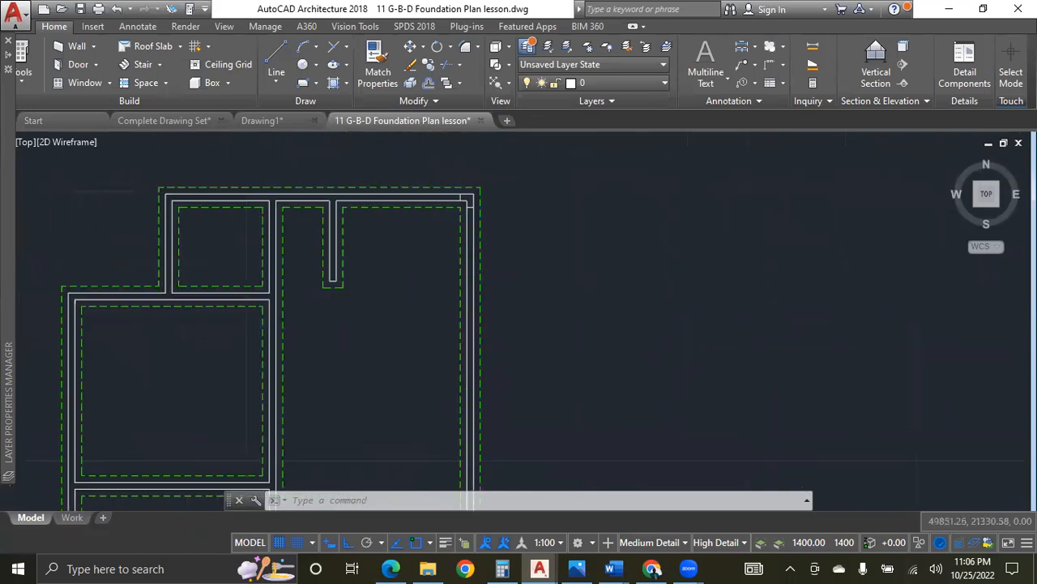
left_click(429, 178)
left_click(530, 316)
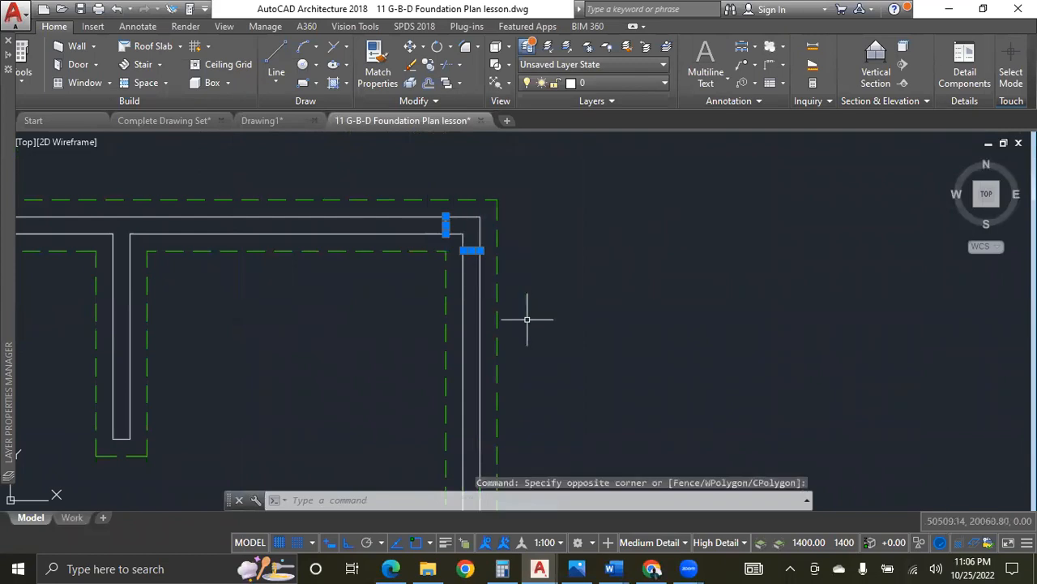
scroll(528, 319, "down", 2)
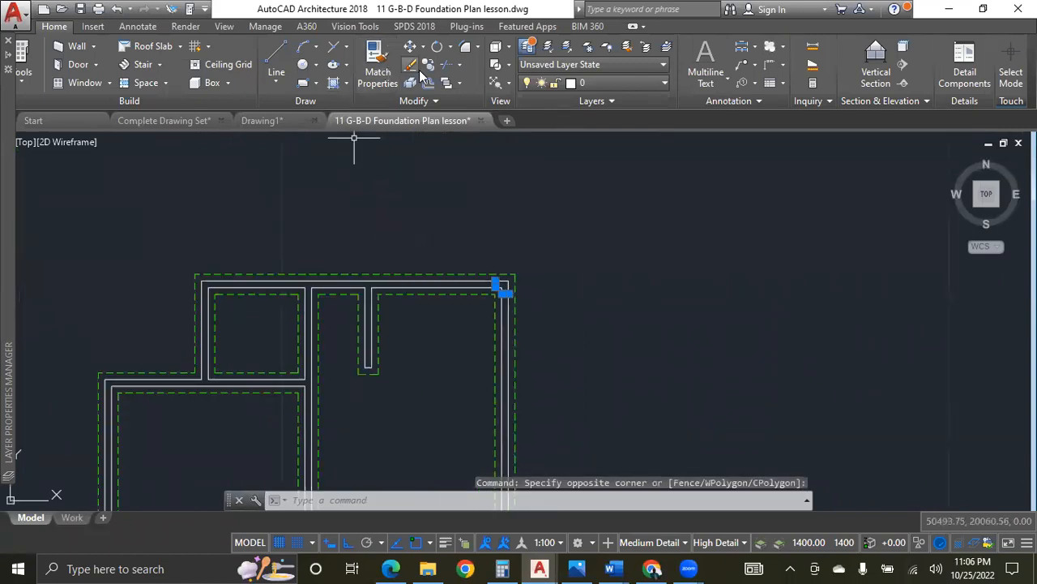
left_click(433, 103)
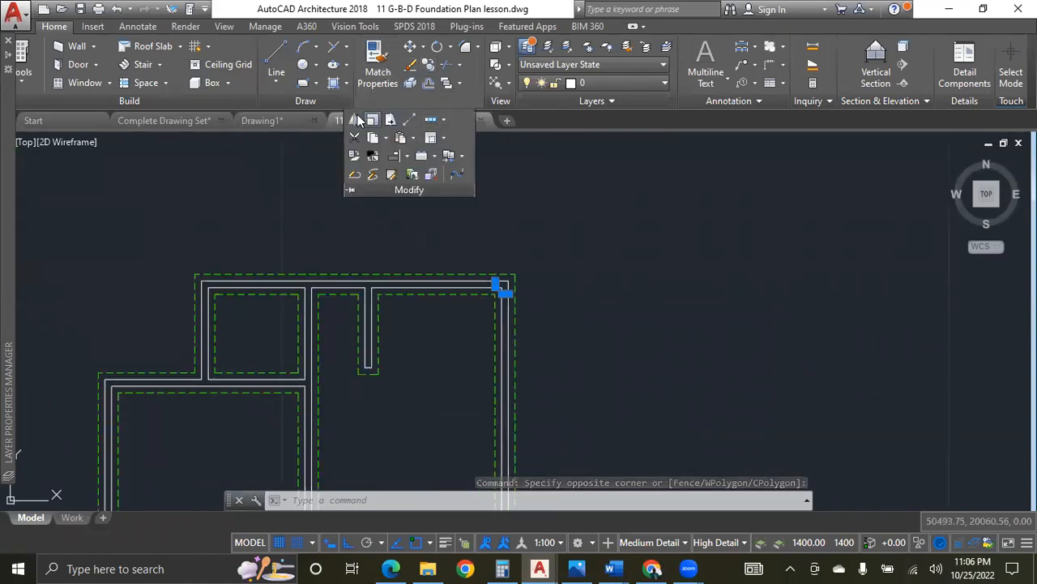
left_click(354, 119)
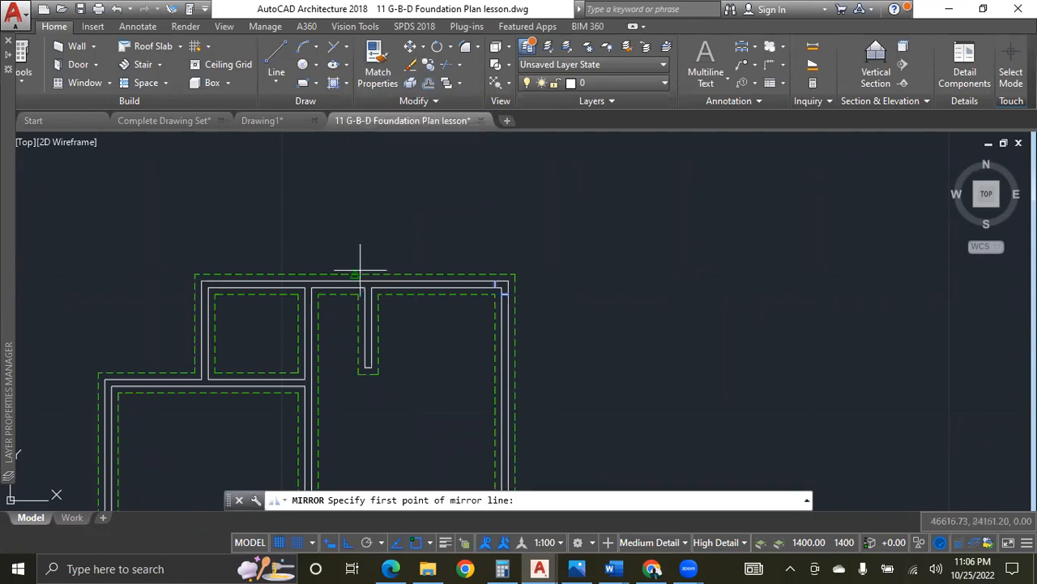
left_click(354, 274)
left_click(356, 204)
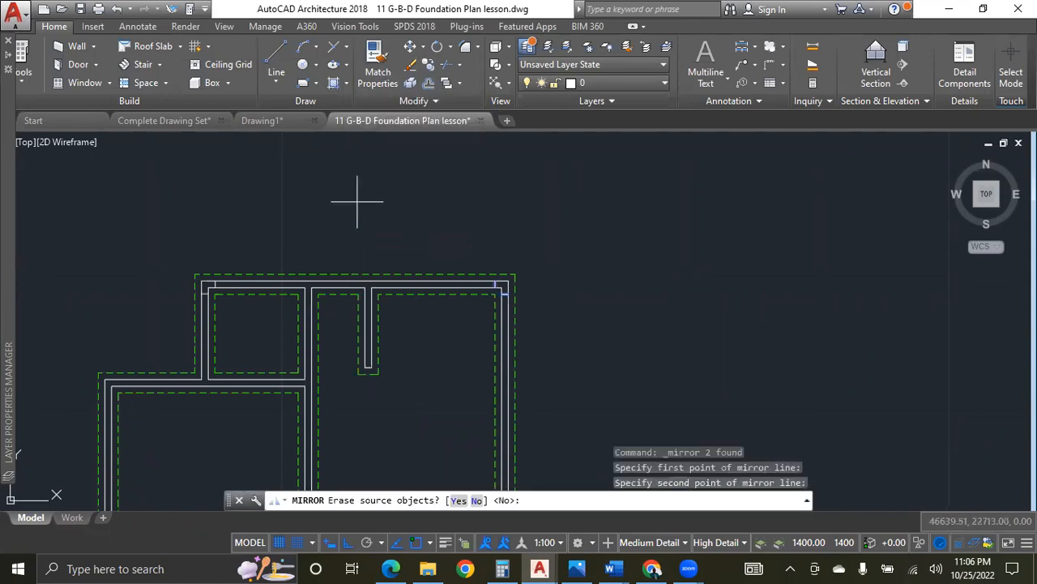
key("Return")
Copy the two short lines from the small top room's outer upper-left wall corner to the outer upper-left corner of the left room below.
scroll(350, 170, "down", 4)
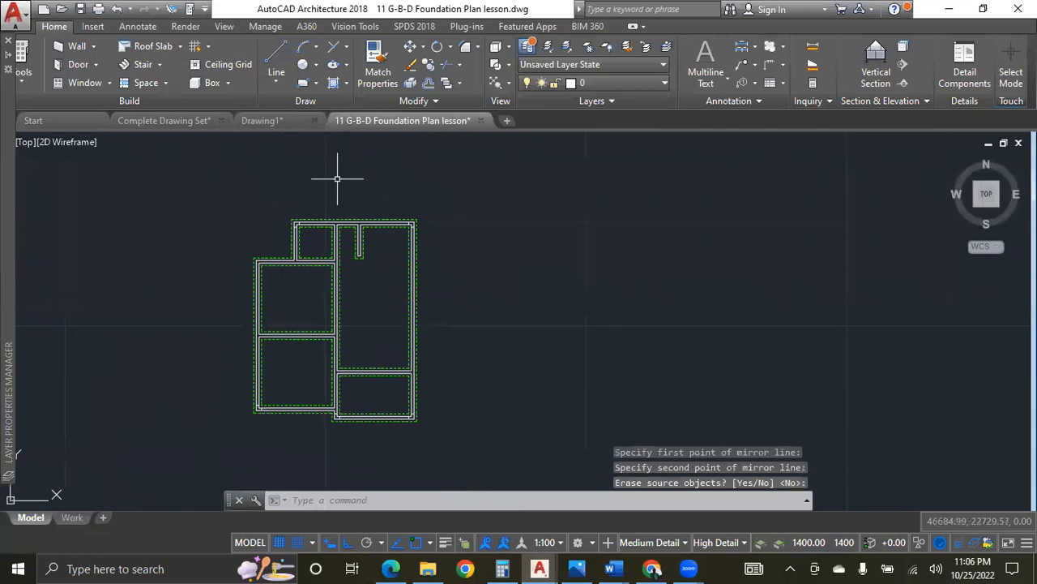
scroll(285, 227, "up", 4)
left_click(285, 182)
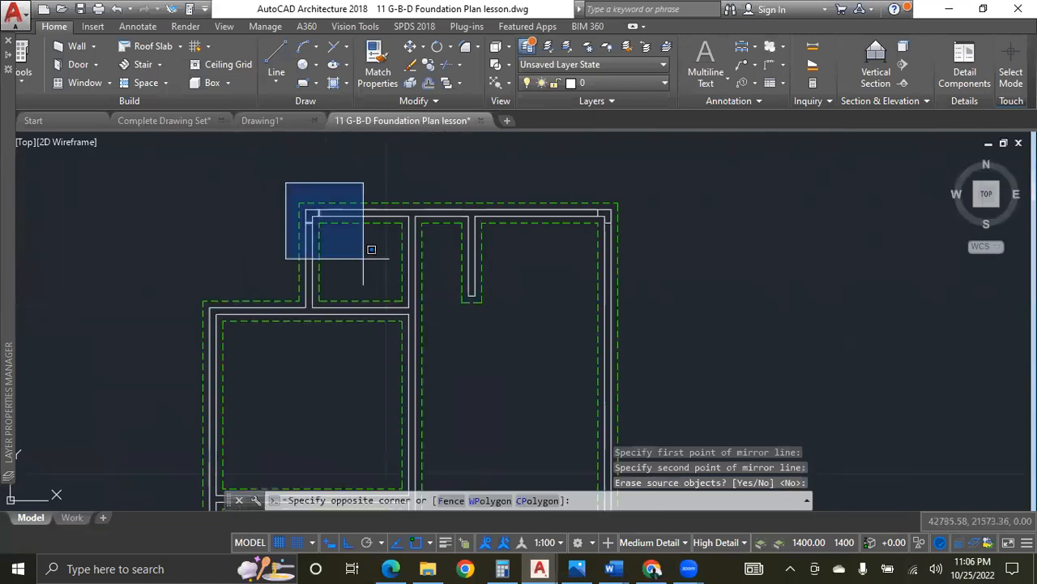
left_click(364, 261)
type("co")
key("Return")
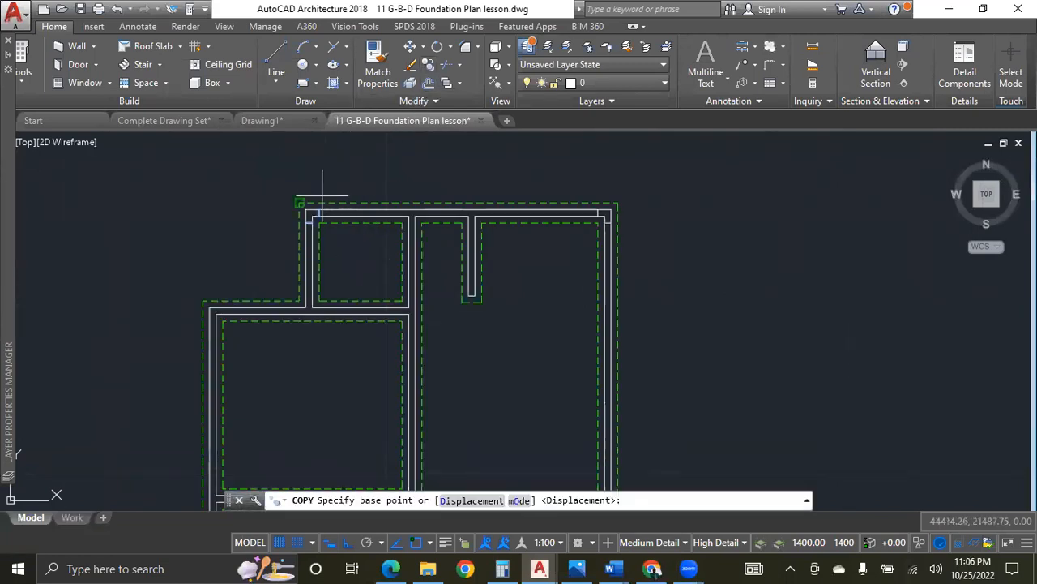
scroll(308, 202, "up", 5)
scroll(305, 207, "down", 1)
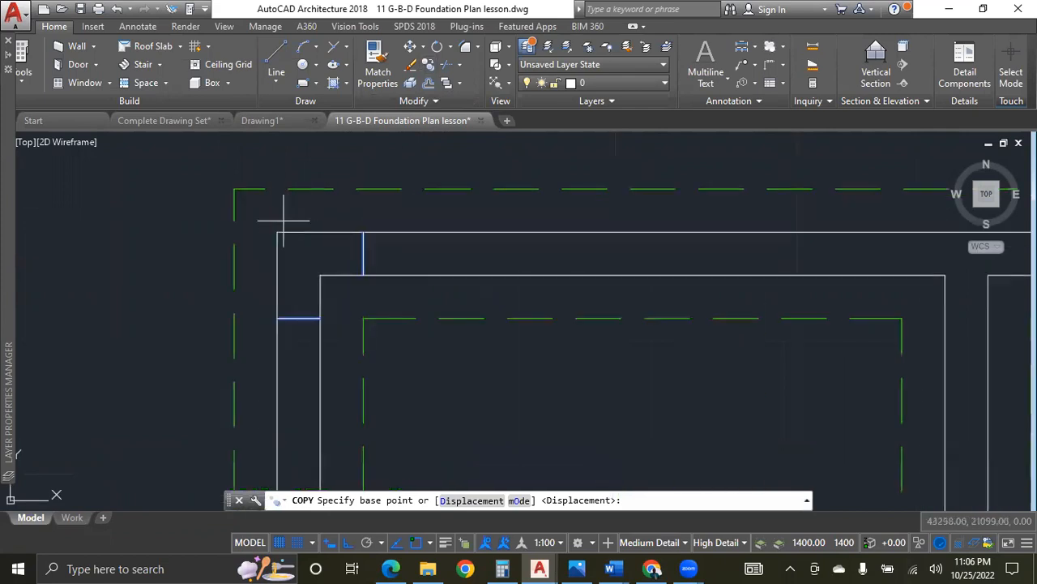
left_click(277, 230)
scroll(312, 211, "down", 4)
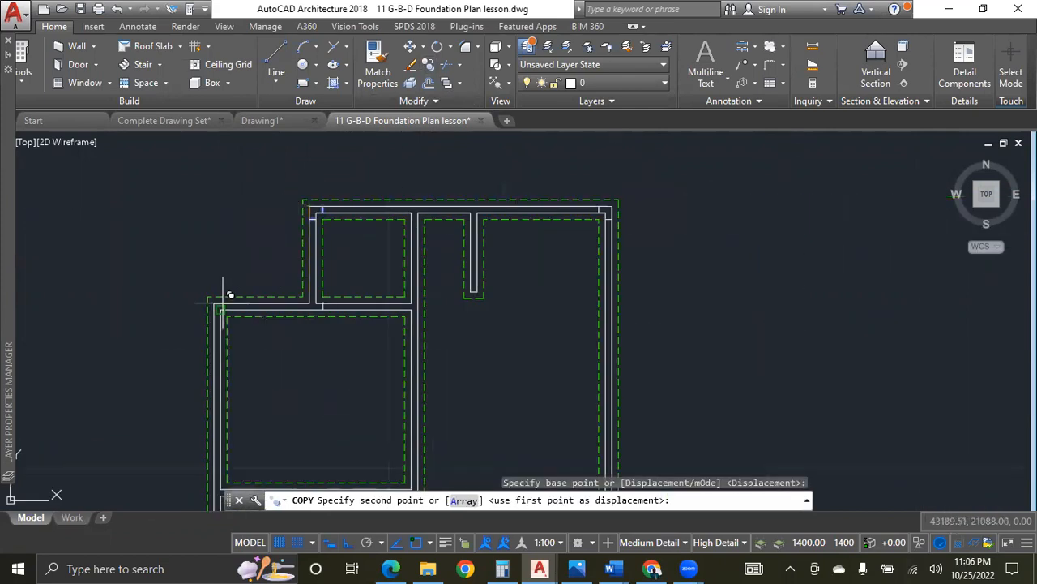
scroll(223, 293, "up", 3)
left_click(186, 297)
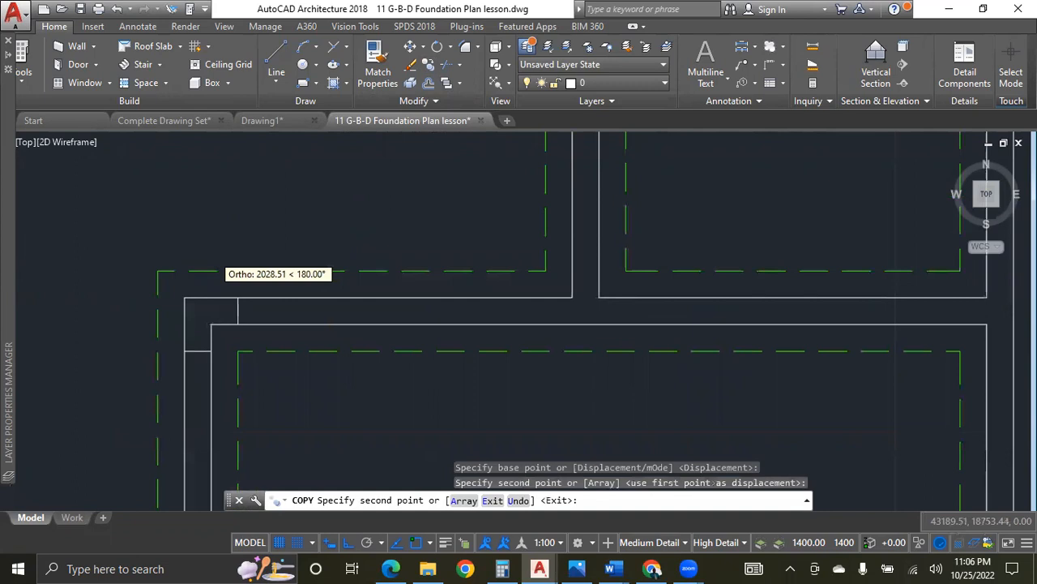
scroll(213, 259, "down", 2)
key("Escape")
Draw a line across the left outer wall, extending the upper face of the partition between the two left rooms to the wall's outer face.
scroll(214, 235, "down", 2)
scroll(260, 301, "down", 4)
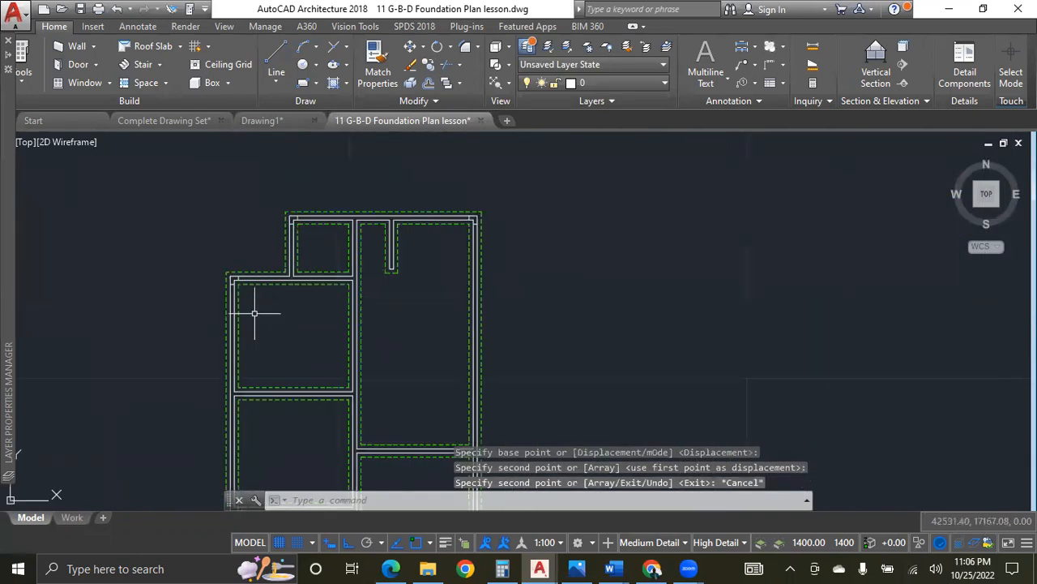
scroll(250, 380, "up", 4)
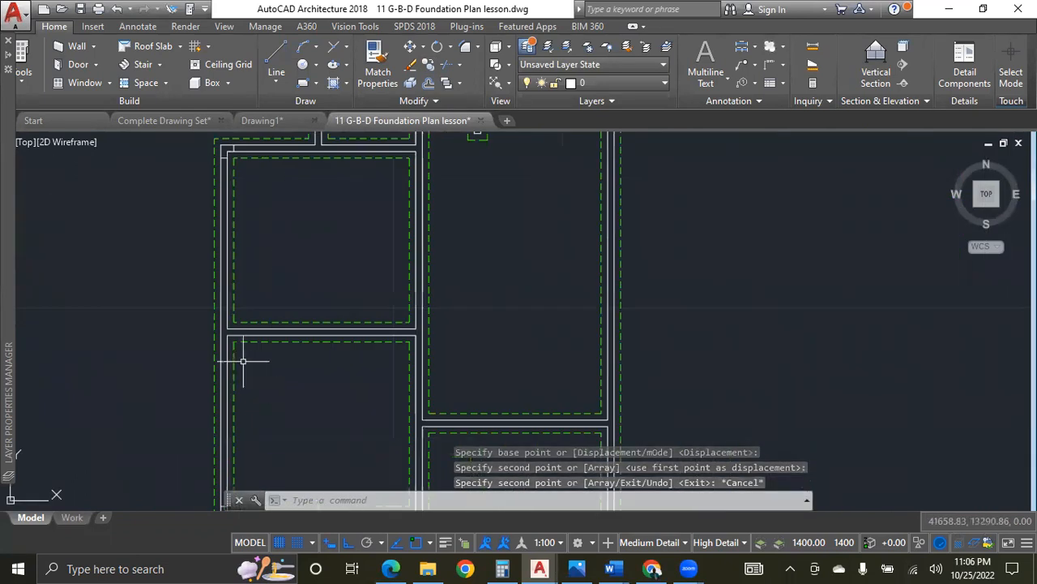
scroll(227, 331, "up", 5)
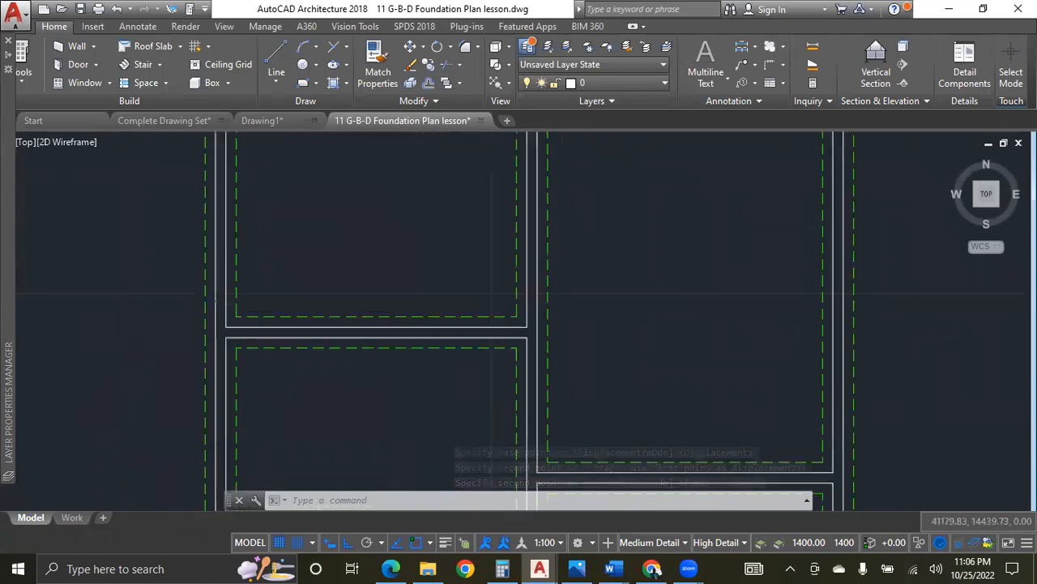
type("l")
key("Return")
left_click(215, 312)
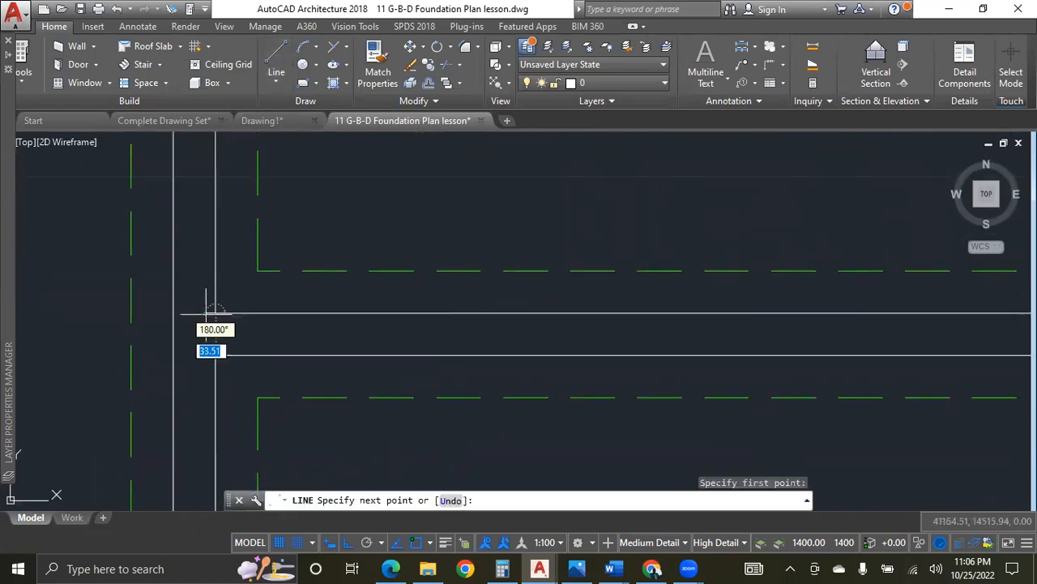
left_click(173, 311)
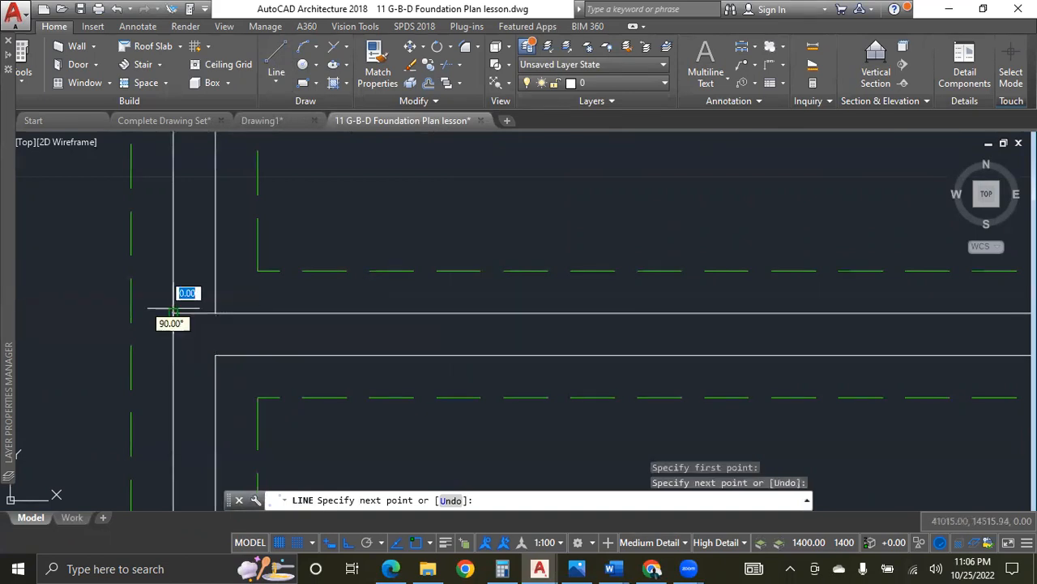
key("Return")
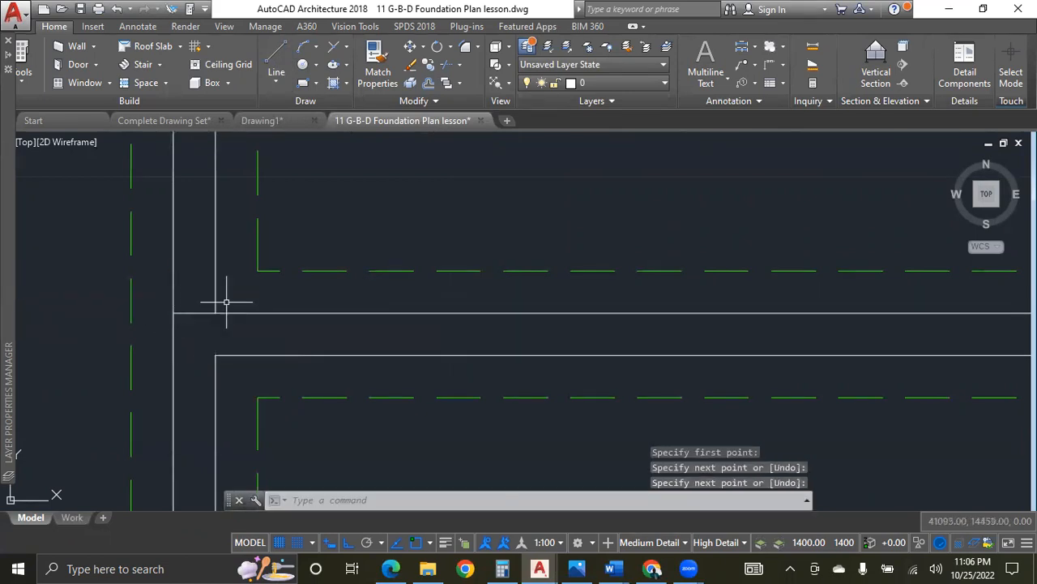
Draw a connected line closing the partition's left end from its upper to lower face, continuing along the lower face to the outer wall face.
key("Return")
left_click(214, 354)
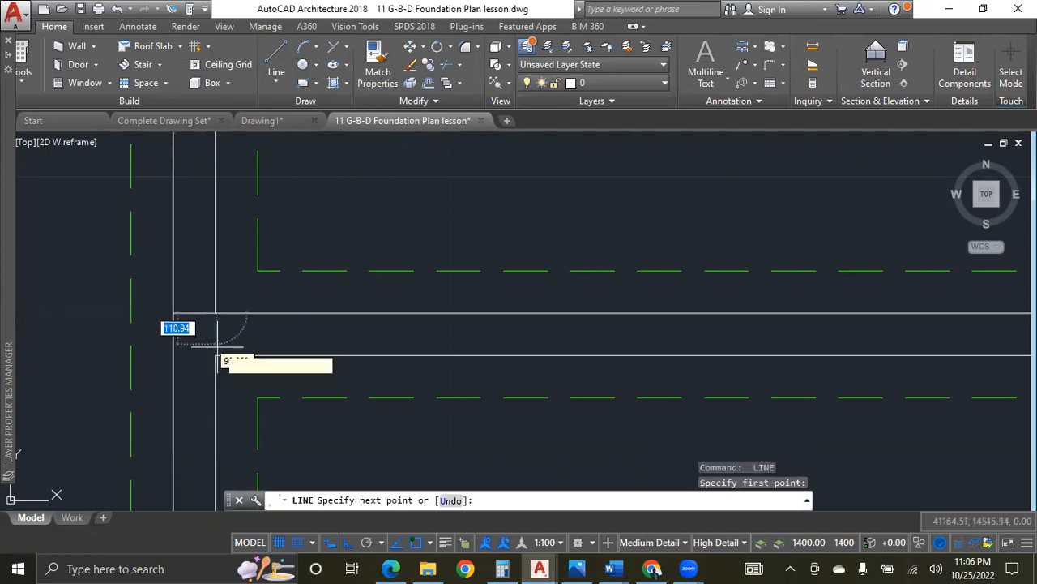
left_click(174, 354)
key("Escape")
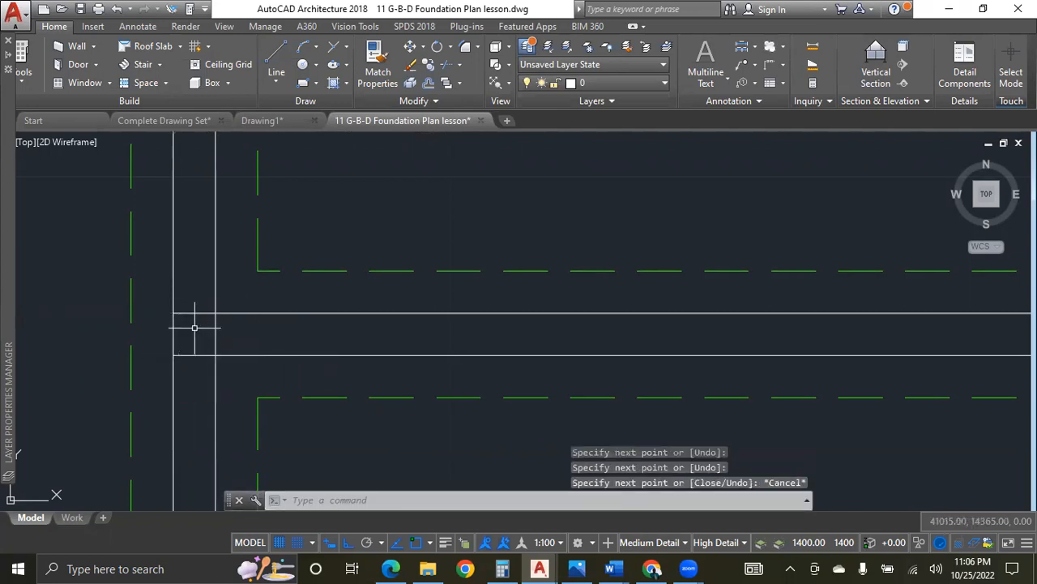
Move the short line at the left partition's upper face up the left outer wall by 150.
left_click(197, 326)
left_click(188, 298)
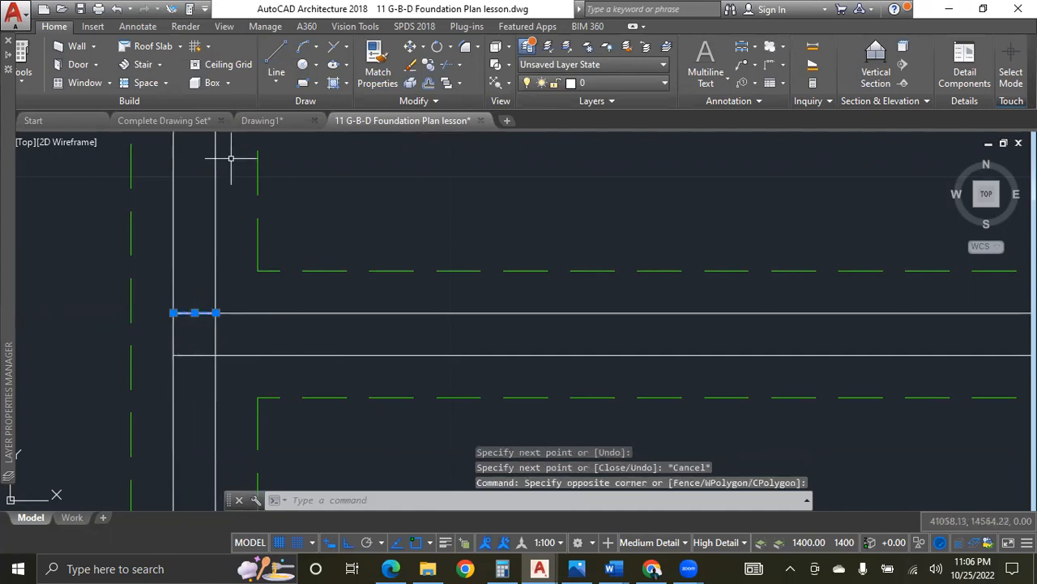
left_click(411, 47)
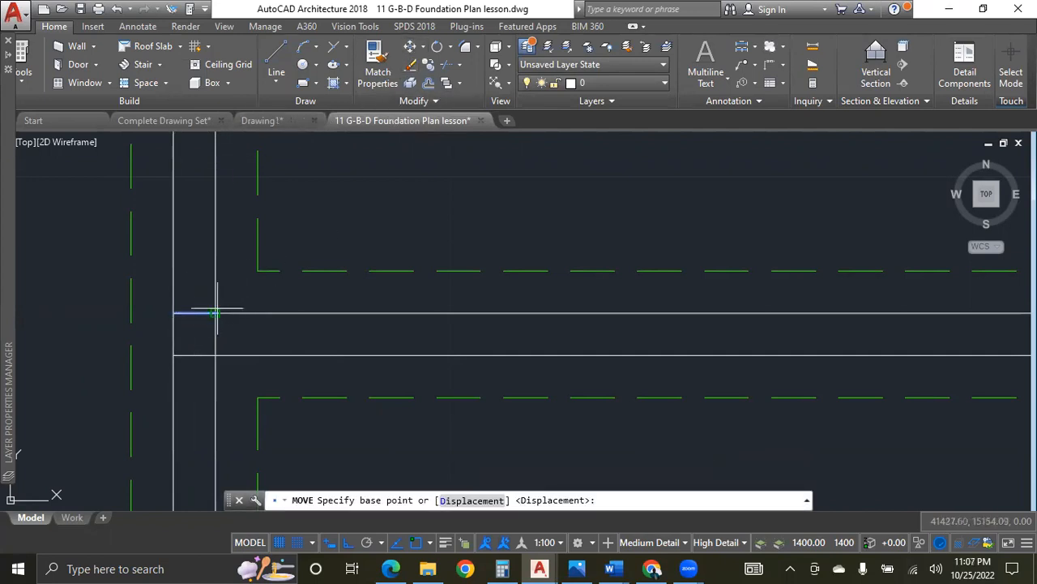
left_click(216, 313)
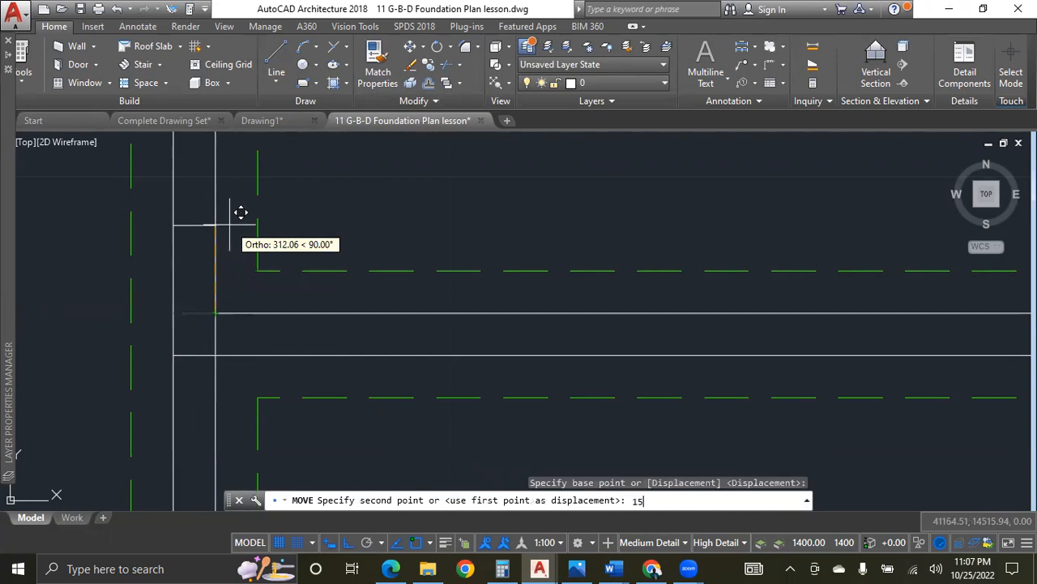
key("Return")
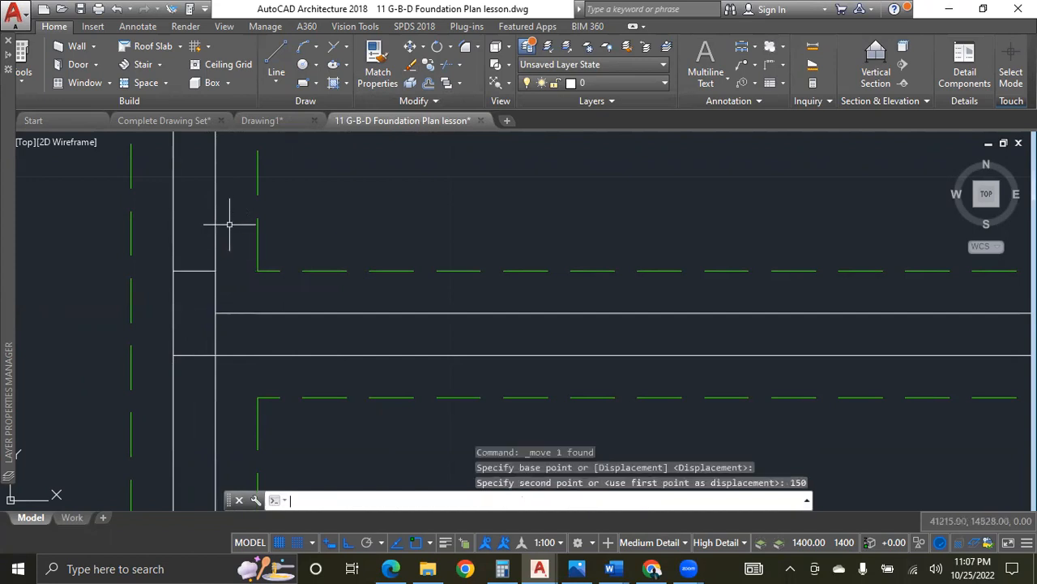
Move the short line at the left partition's lower face down the left outer wall by 150.
left_click(202, 354)
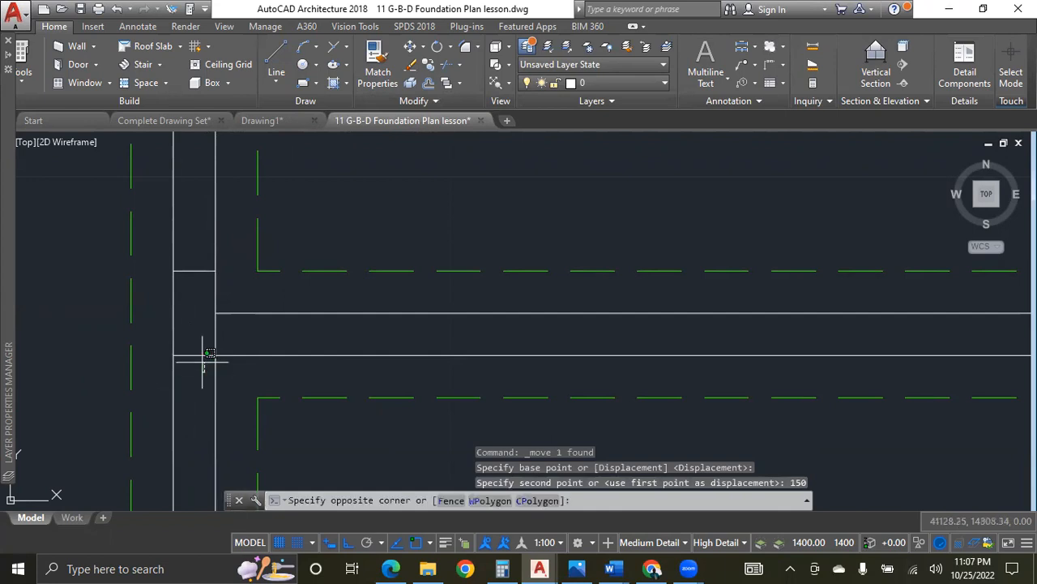
left_click(239, 201)
left_click(410, 46)
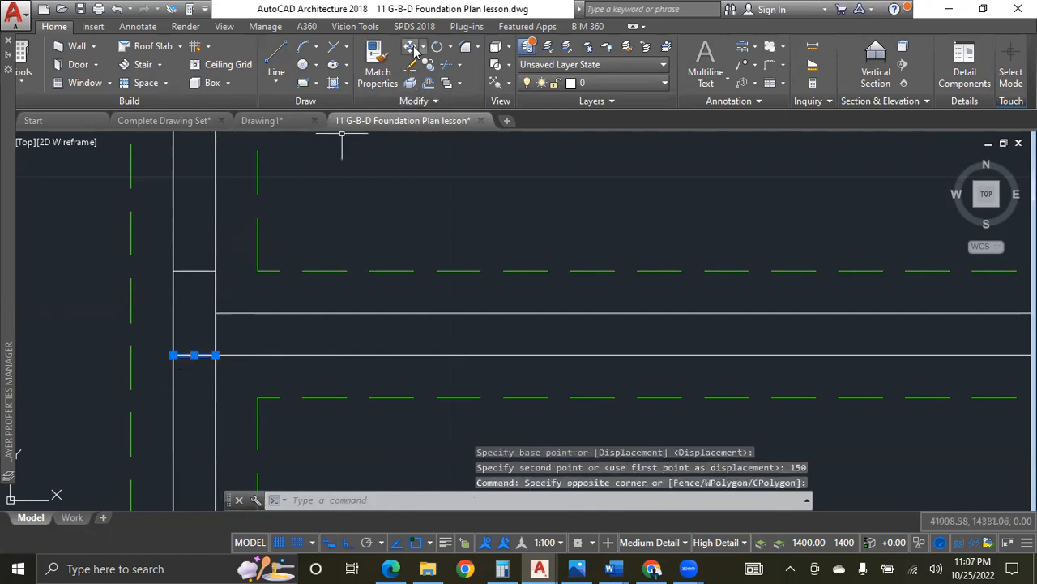
left_click(97, 270)
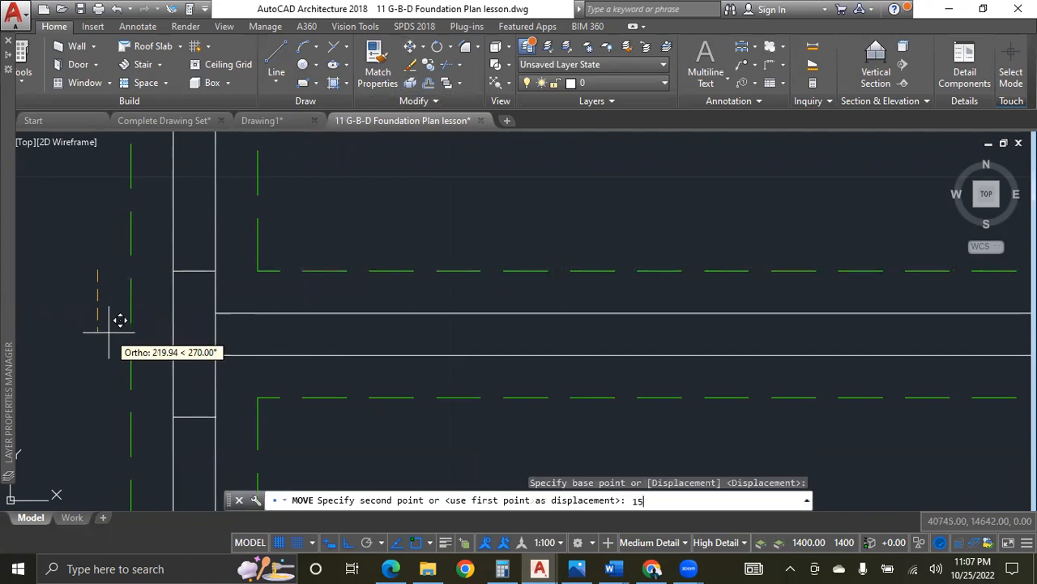
type("150")
key("Return")
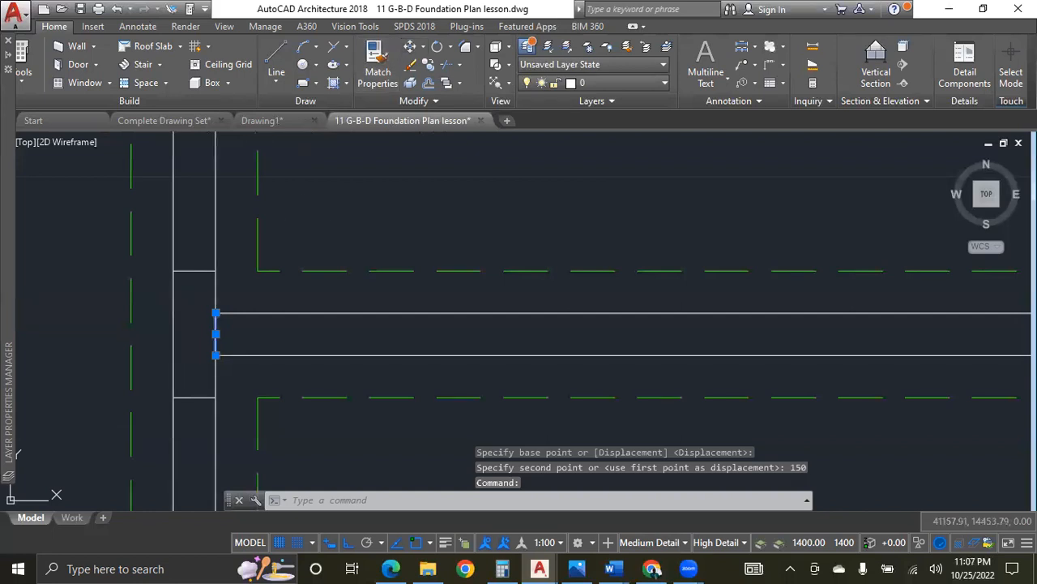
Move the short line closing the left partition's end 150 to the right, into the partition.
left_click(410, 46)
left_click(300, 224)
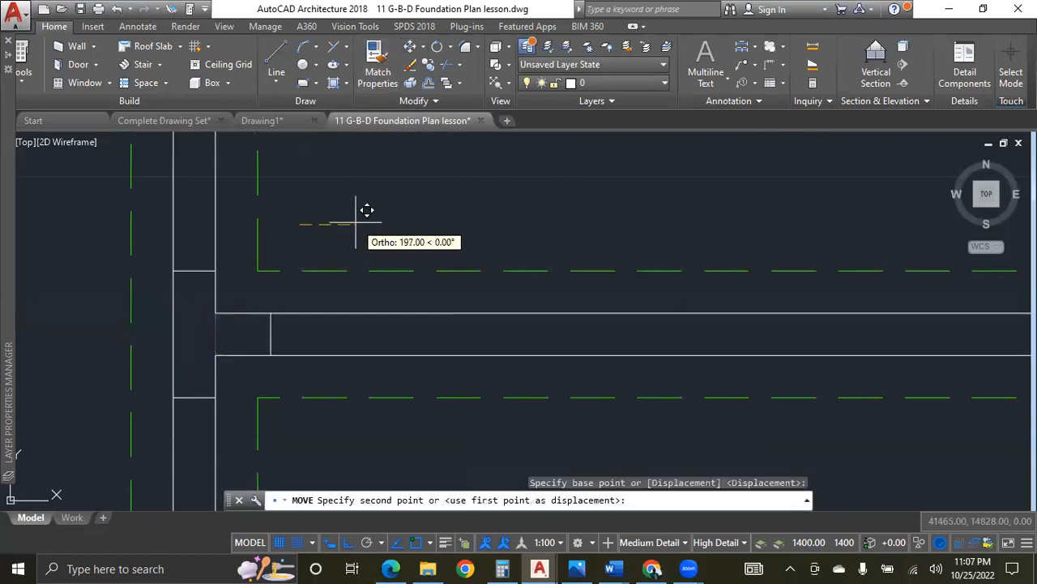
type("150")
key("Return")
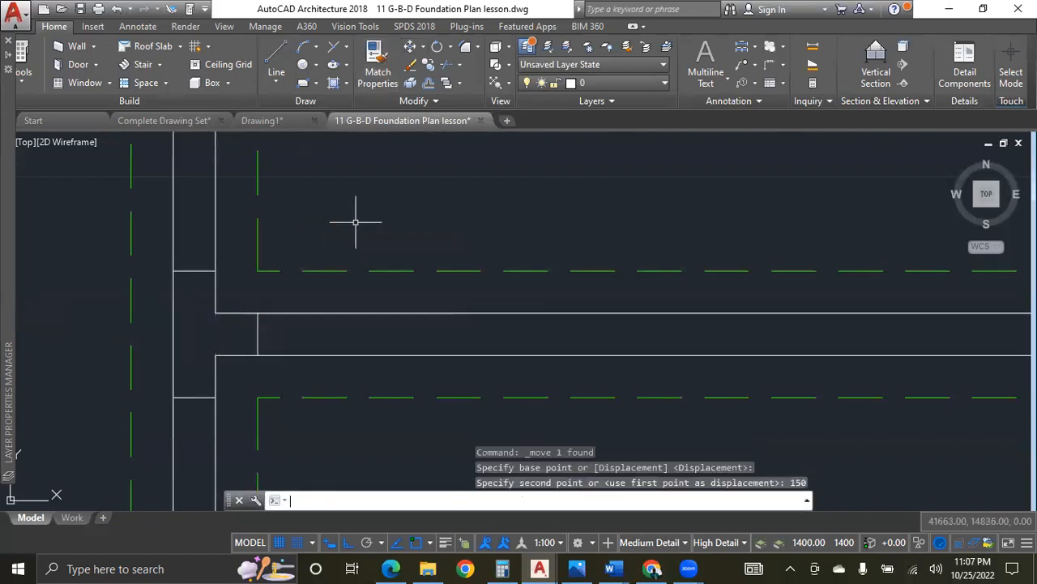
Examine the foundation plan's wall junctions along the left outer wall and the central wall for places needing the same marks.
scroll(290, 299, "down", 2)
scroll(263, 324, "down", 2)
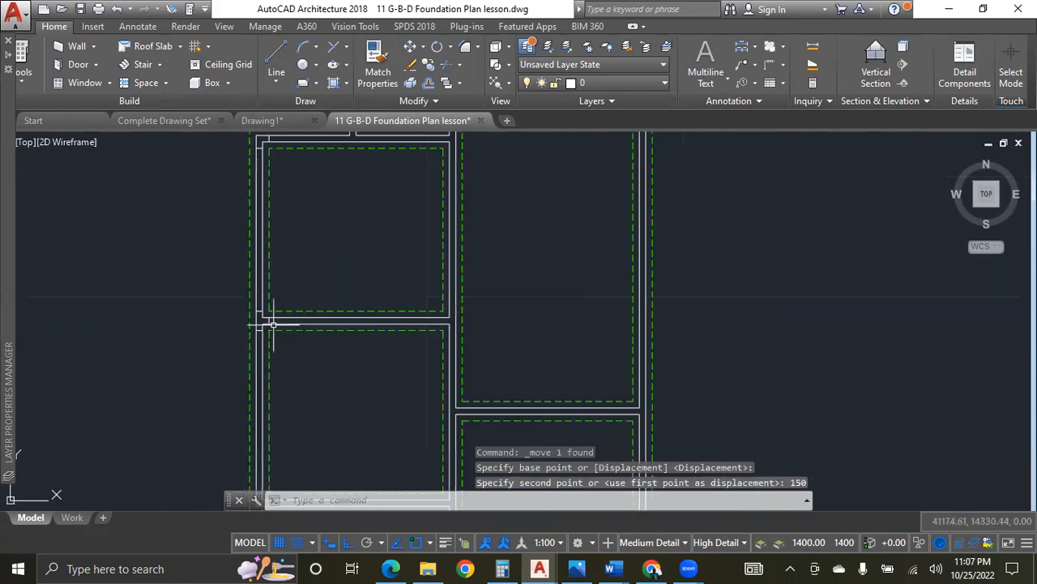
scroll(273, 324, "down", 5)
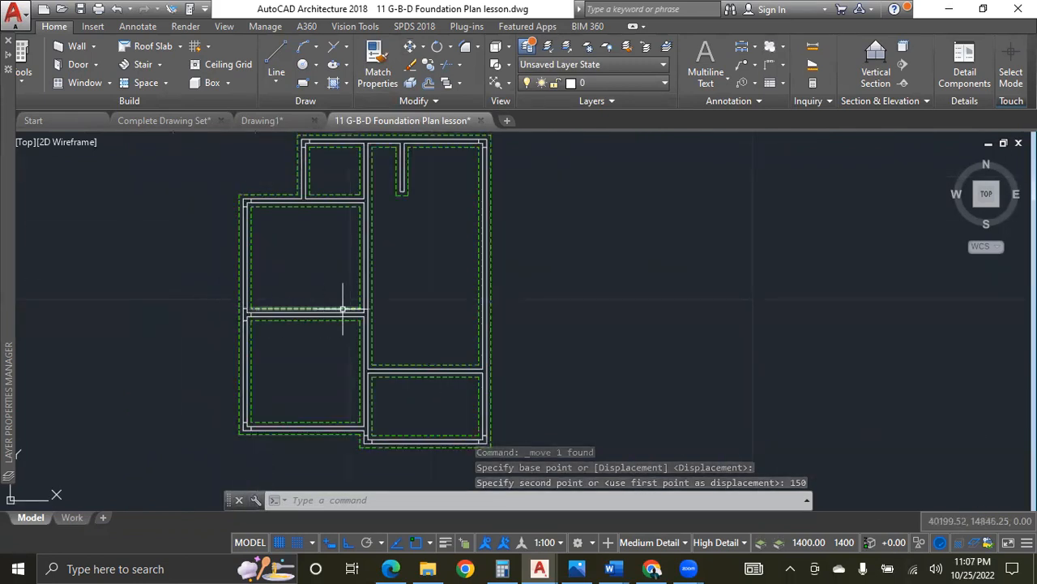
scroll(343, 308, "up", 5)
scroll(344, 308, "up", 2)
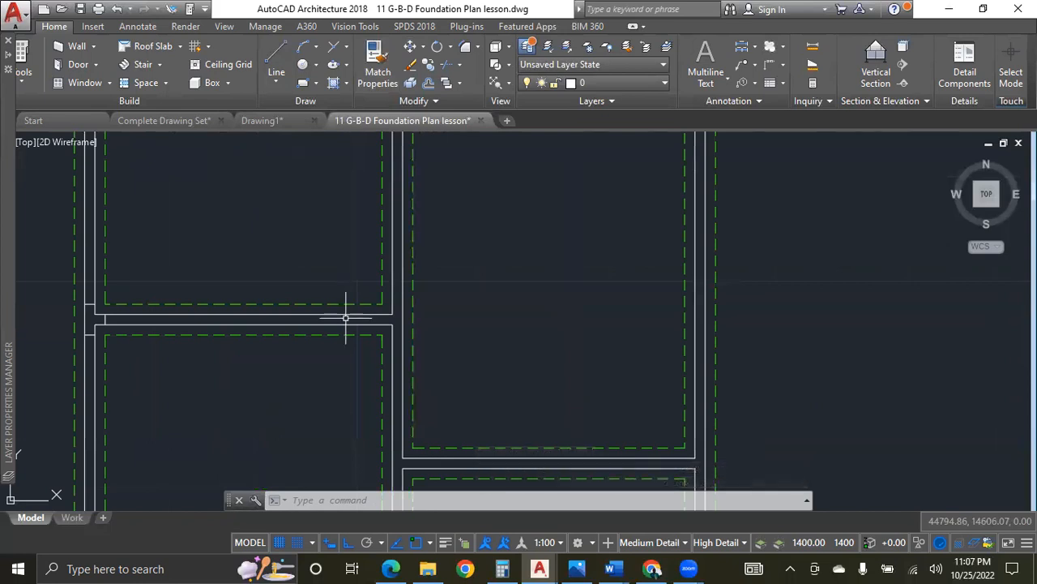
scroll(326, 325, "down", 4)
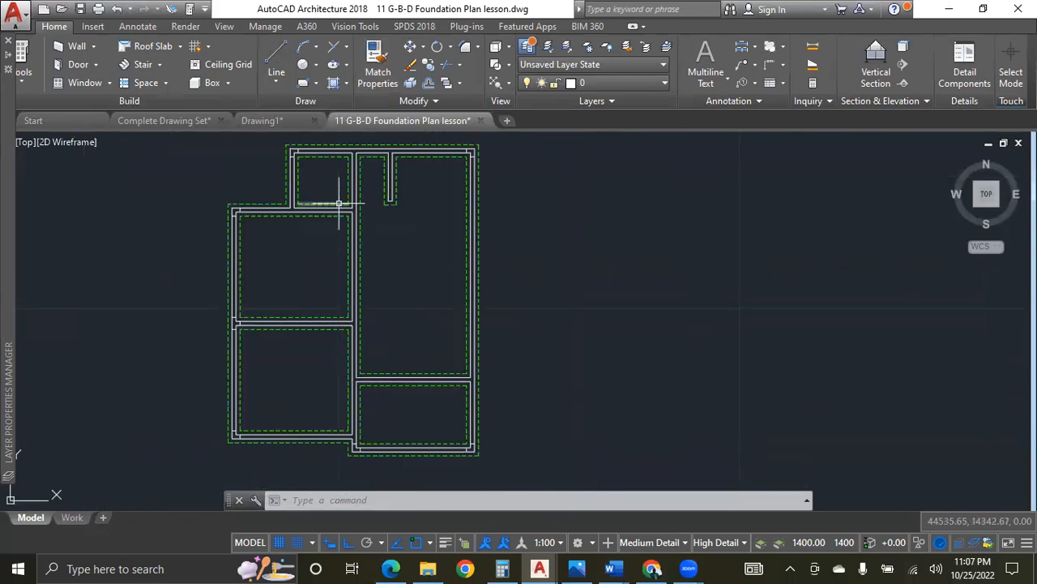
scroll(339, 204, "up", 2)
scroll(363, 229, "down", 5)
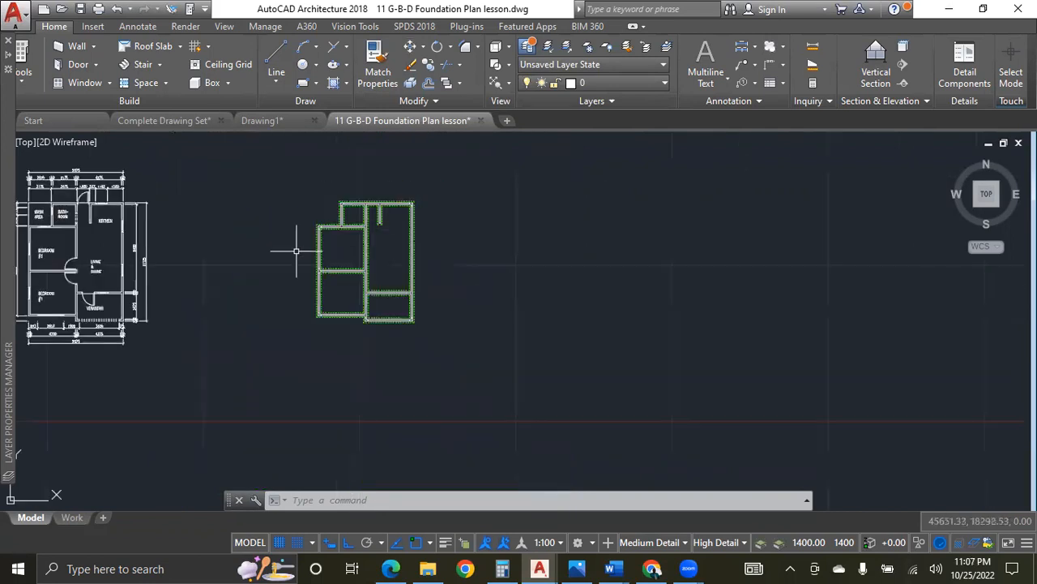
scroll(354, 247, "up", 3)
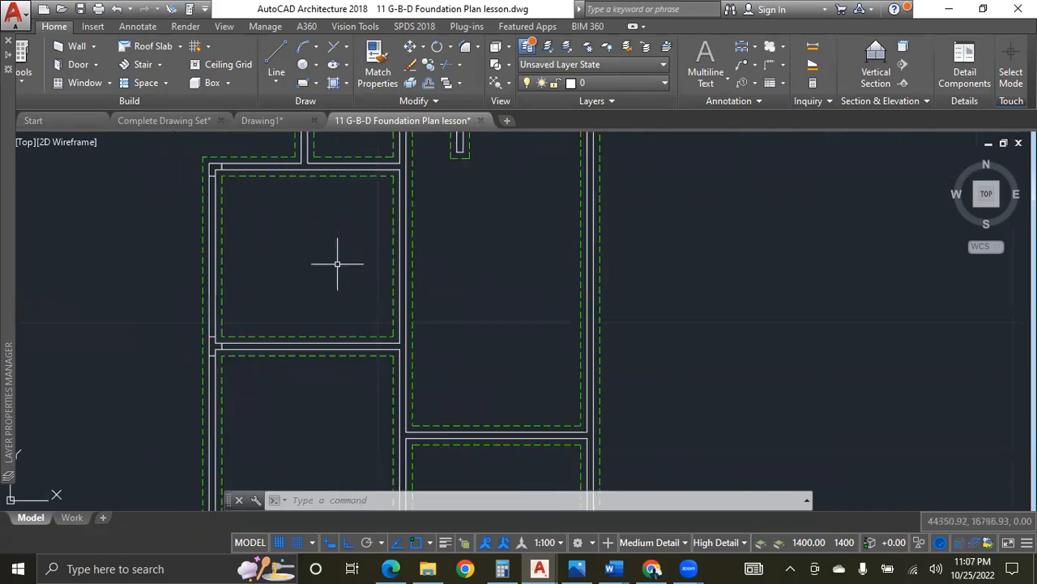
scroll(337, 262, "down", 2)
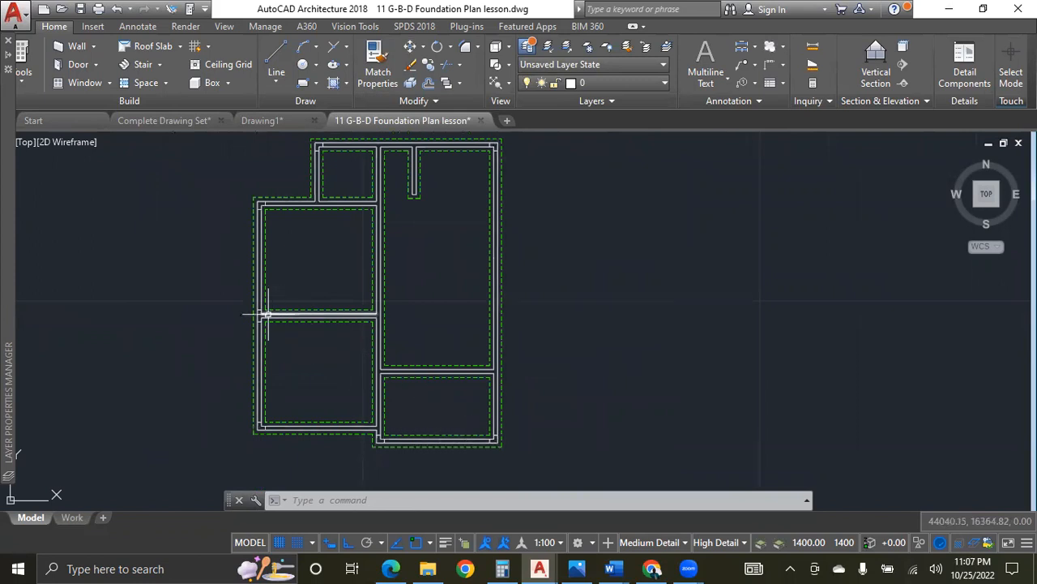
scroll(257, 309, "up", 3)
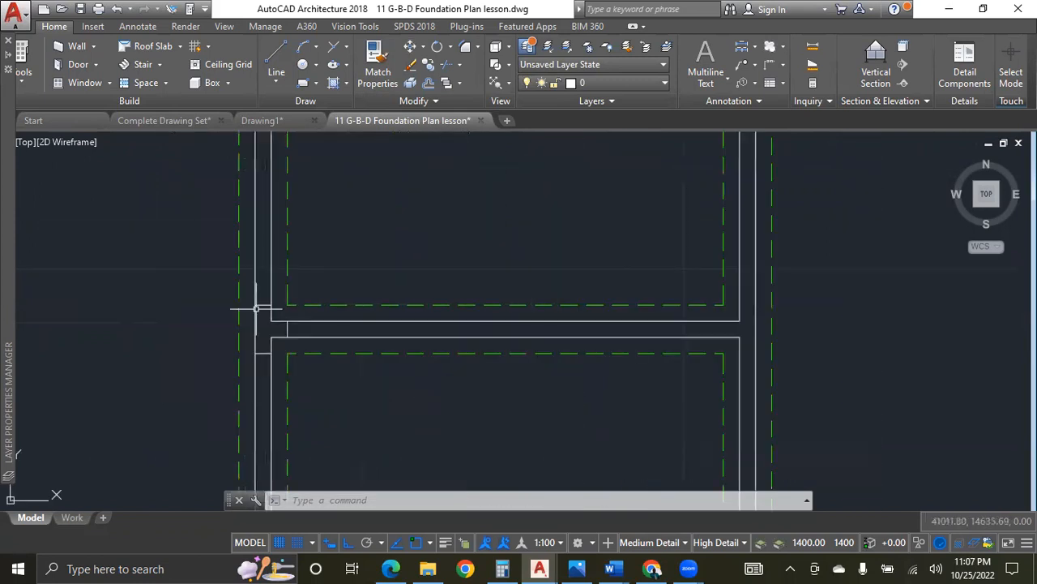
scroll(257, 285, "down", 2)
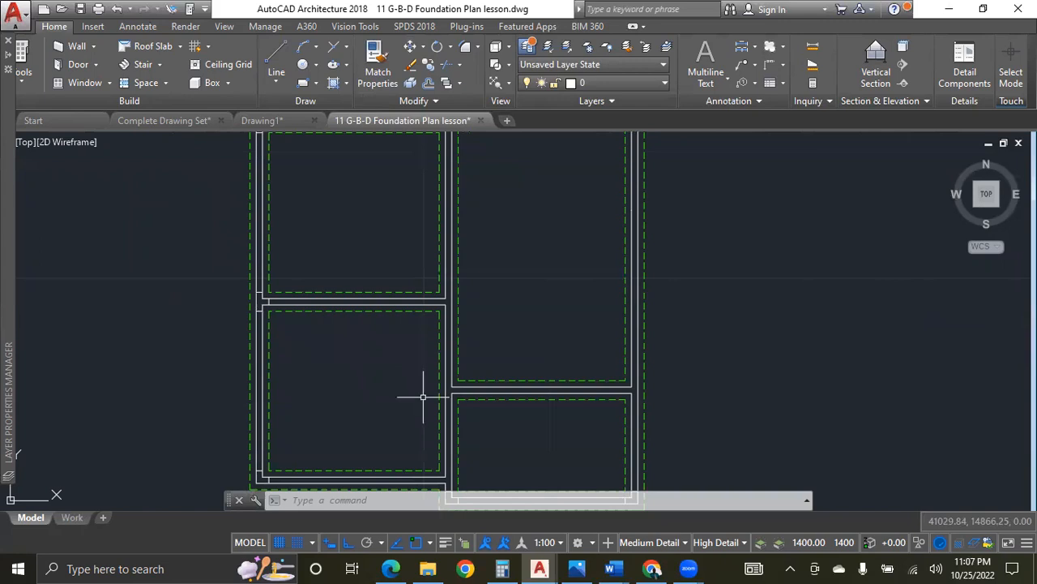
scroll(325, 355, "down", 4)
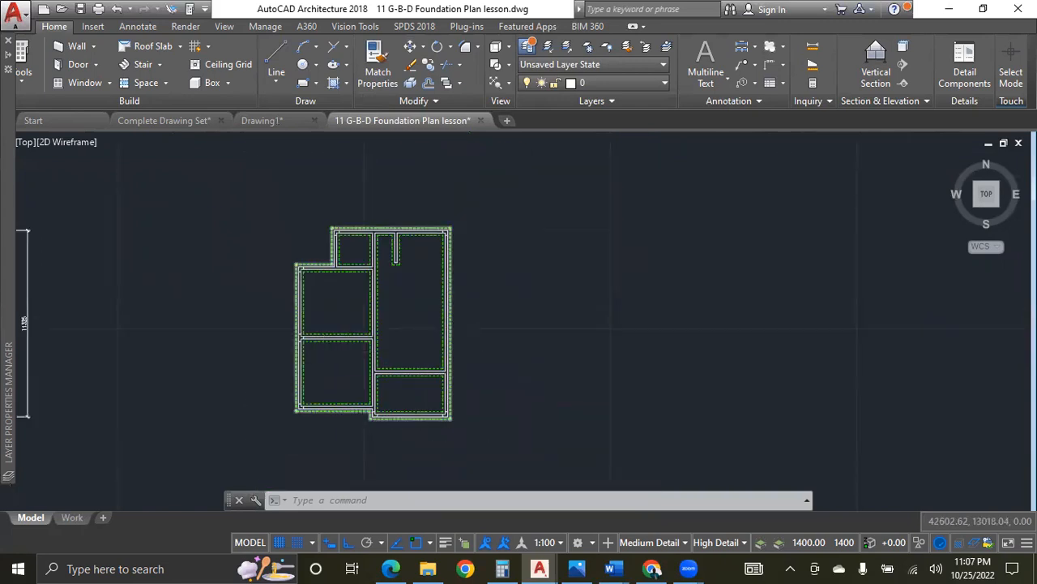
scroll(452, 349, "up", 6)
scroll(452, 349, "down", 2)
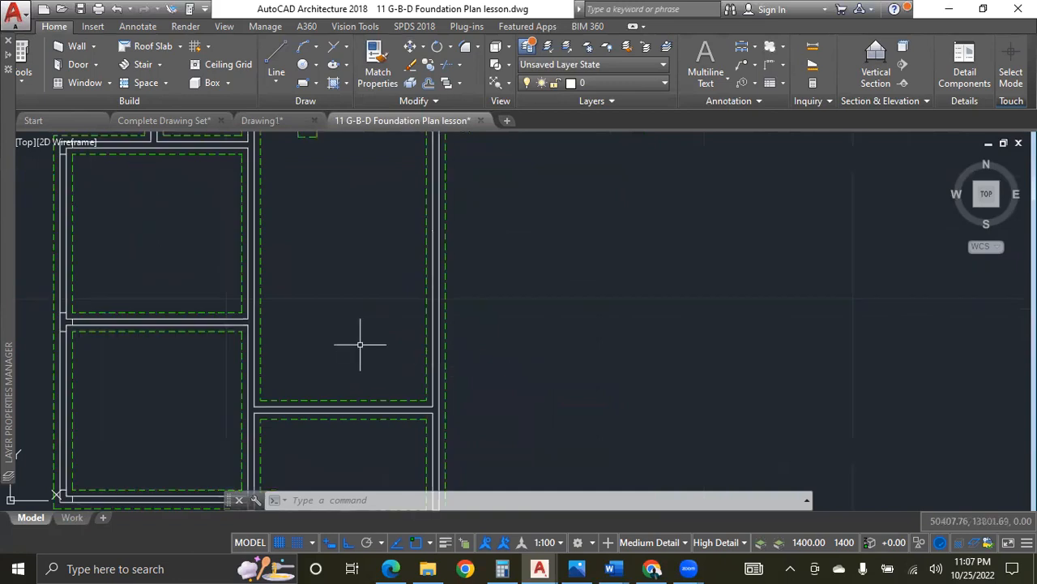
scroll(360, 344, "down", 2)
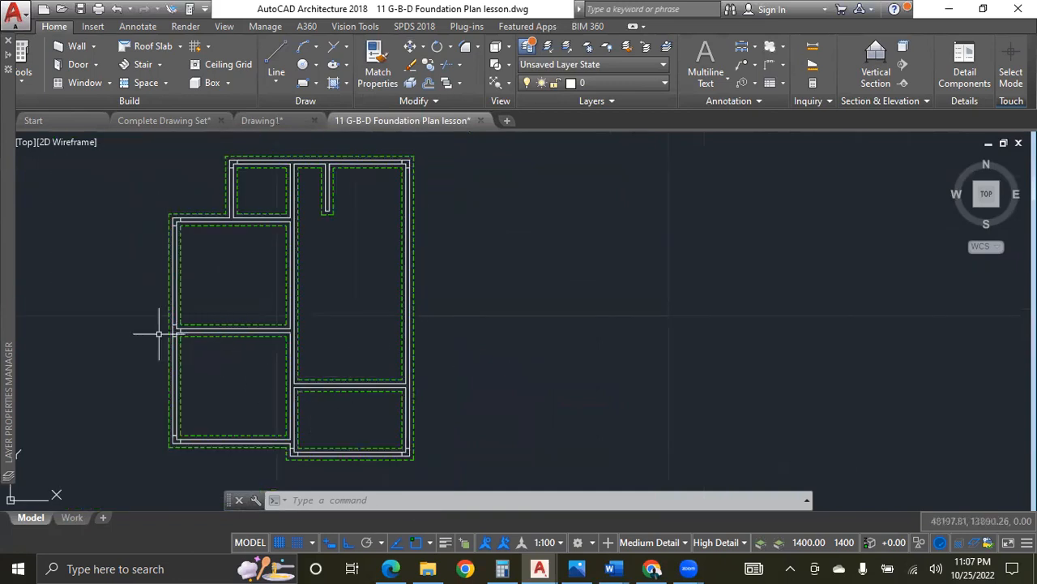
Copy the left partition junction's three short lines to the junction of the central wall and the partition above the lower-right room.
scroll(158, 330, "up", 6)
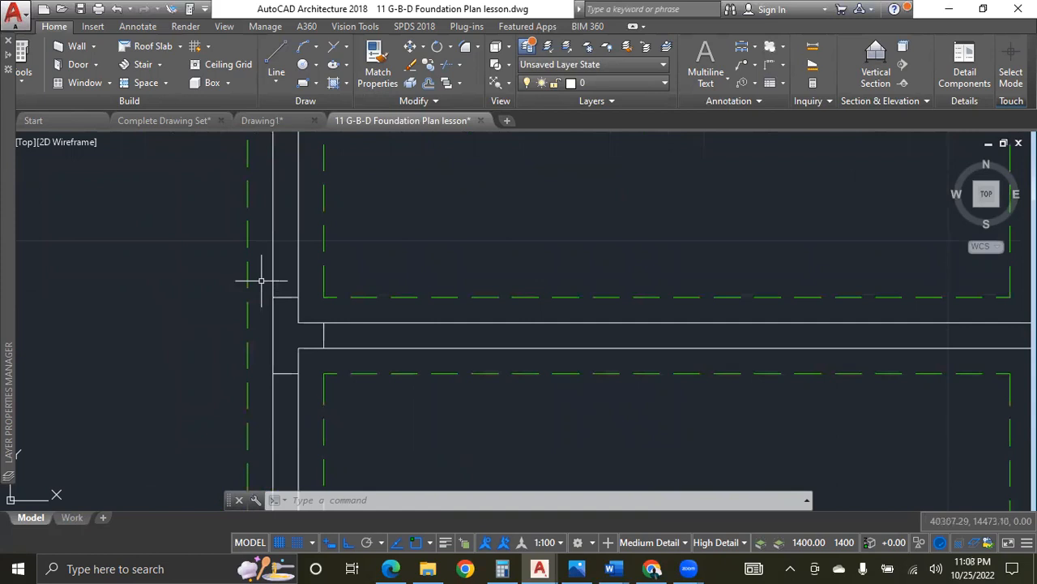
left_click(261, 280)
left_click(369, 421)
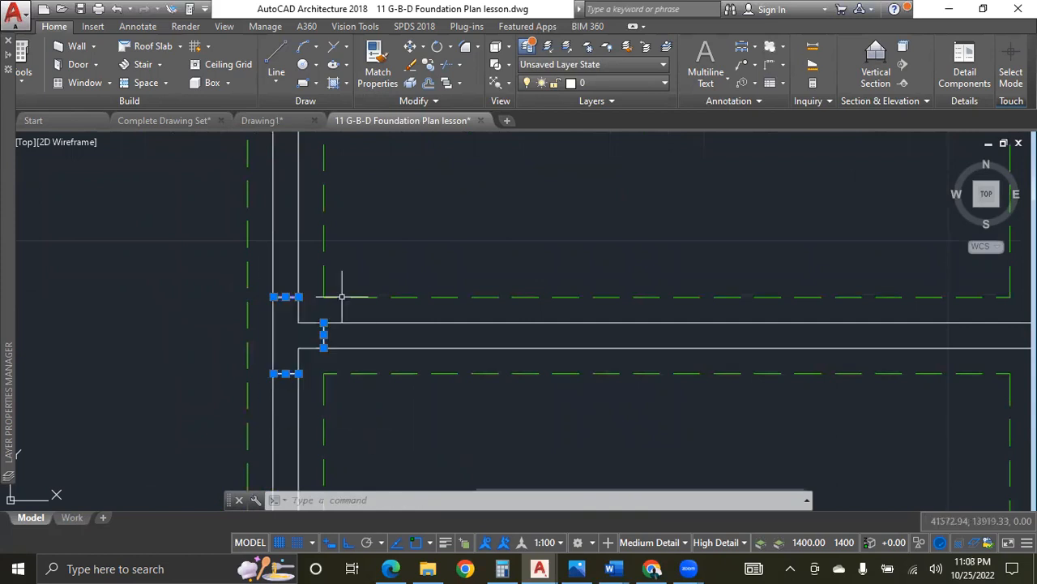
left_click(405, 64)
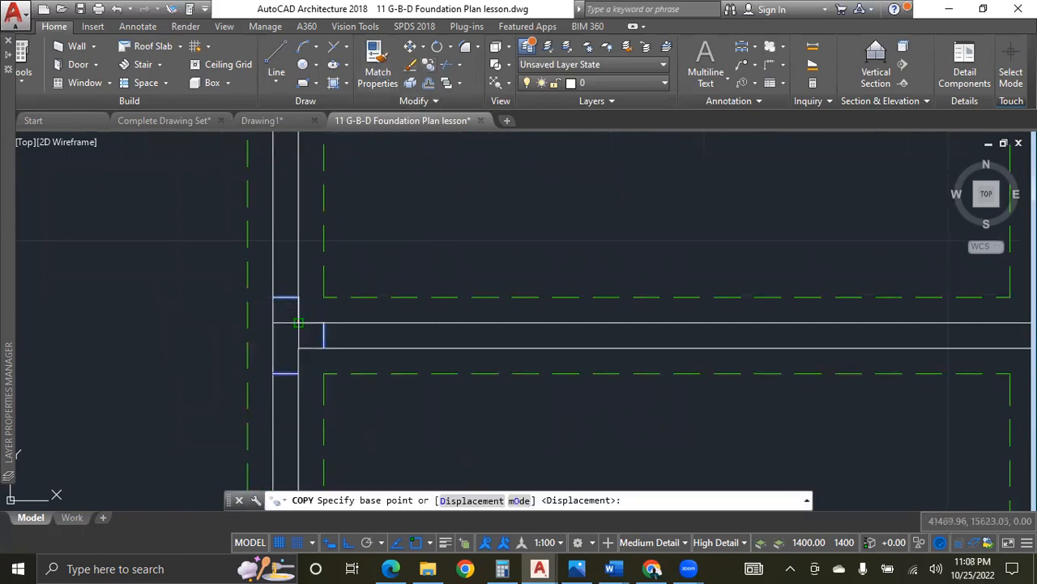
left_click(298, 323)
scroll(300, 317, "down", 8)
scroll(441, 283, "up", 3)
scroll(434, 283, "up", 3)
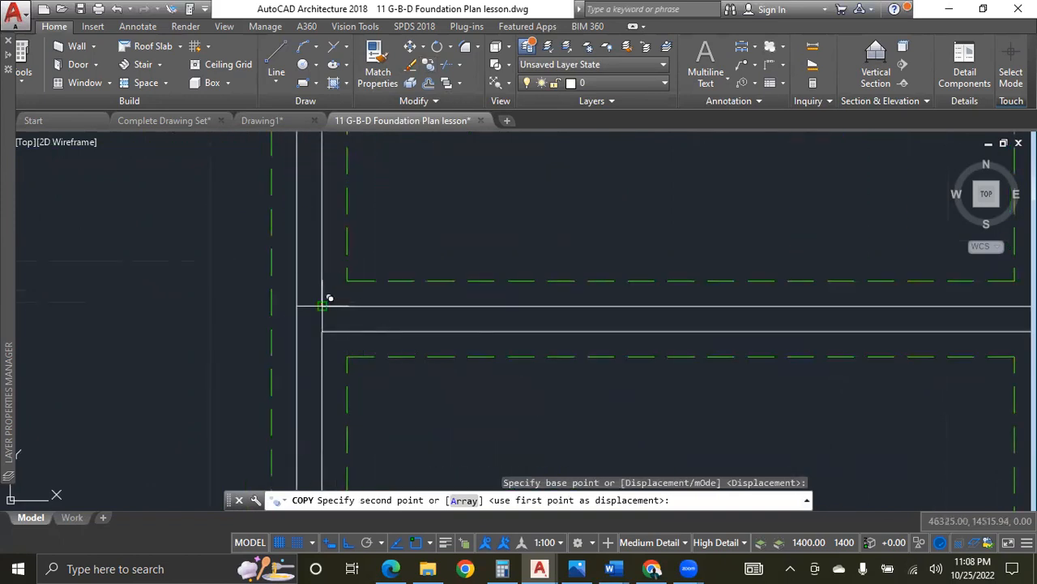
left_click(394, 296)
key("Escape")
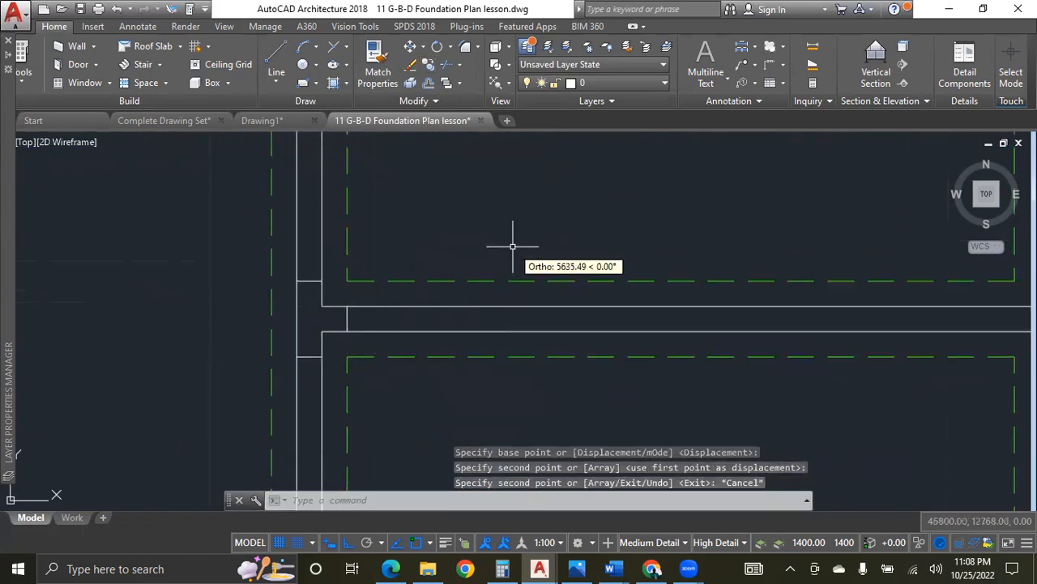
Examine the foundation plan's upper wall junctions and compare them with the bathroom and kitchen walls in the floor plan.
scroll(514, 238, "down", 3)
scroll(396, 322, "down", 4)
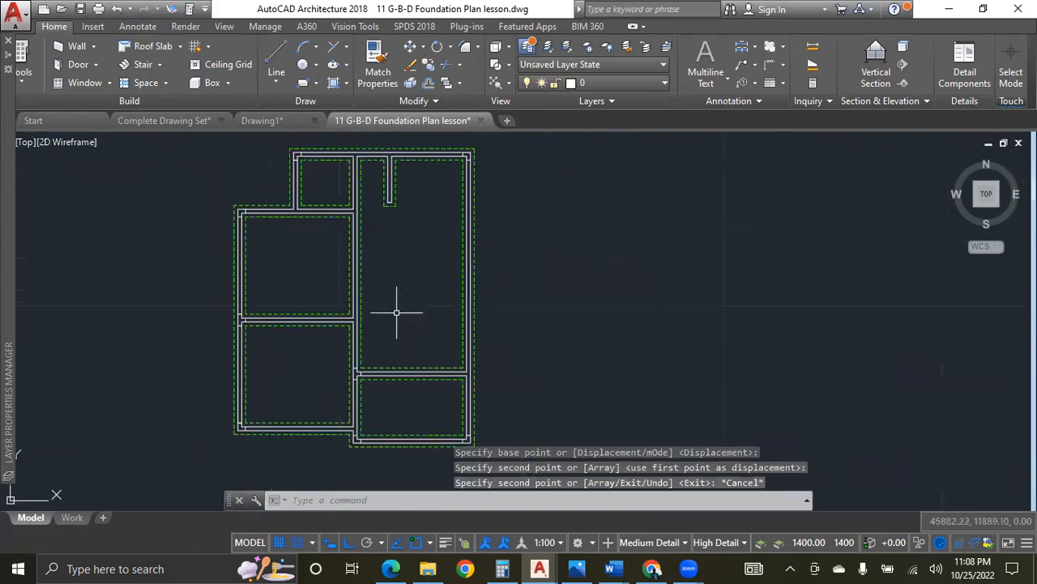
scroll(408, 324, "down", 2)
scroll(409, 267, "up", 4)
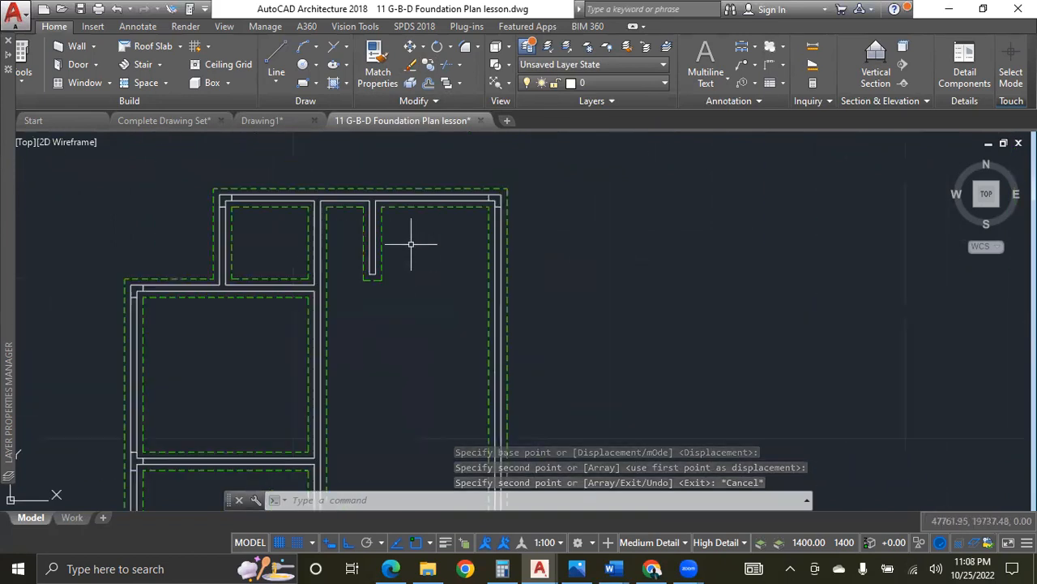
scroll(326, 239, "up", 2)
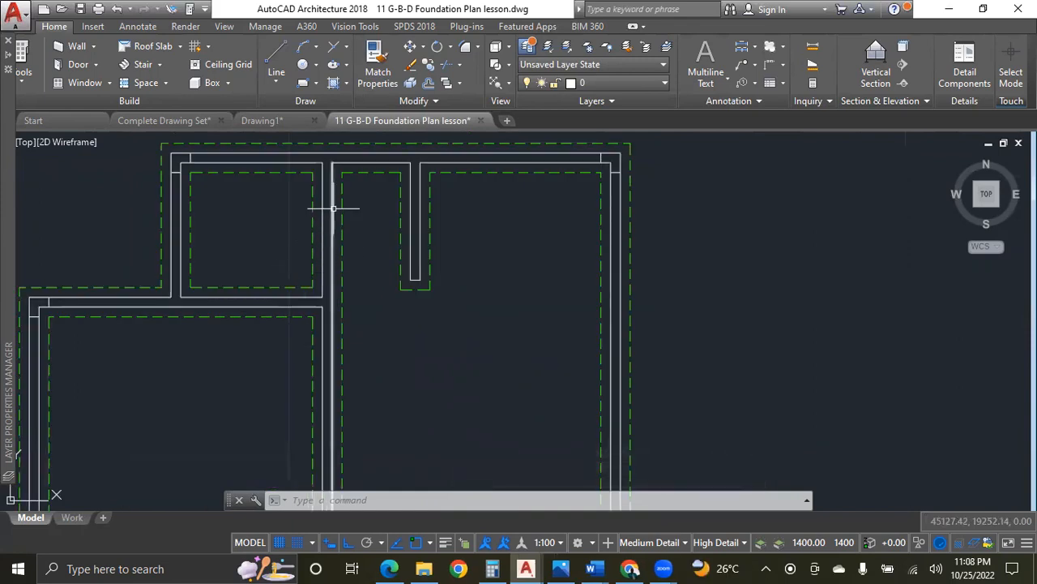
scroll(382, 252, "down", 2)
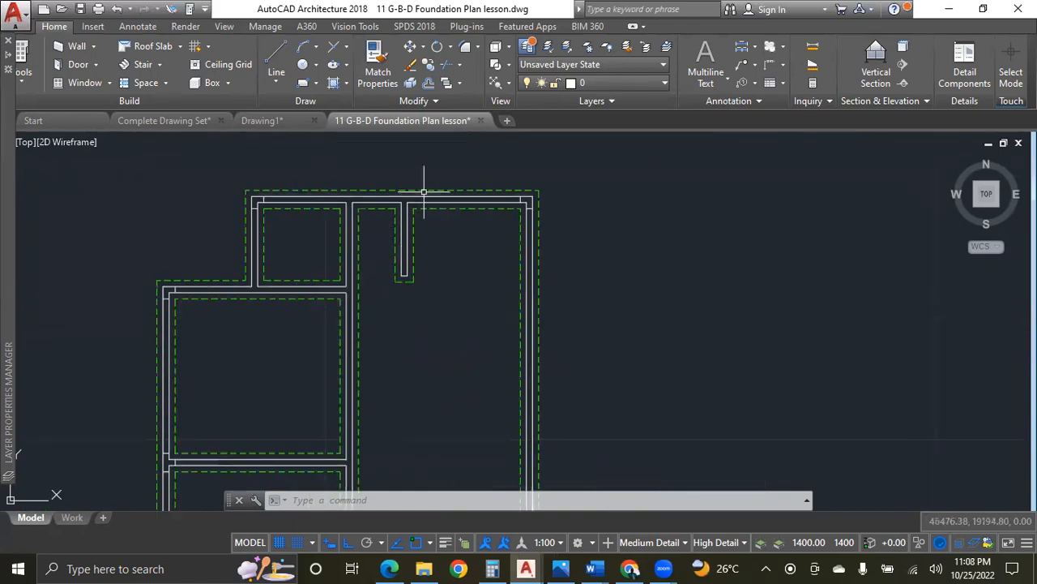
scroll(408, 168, "down", 2)
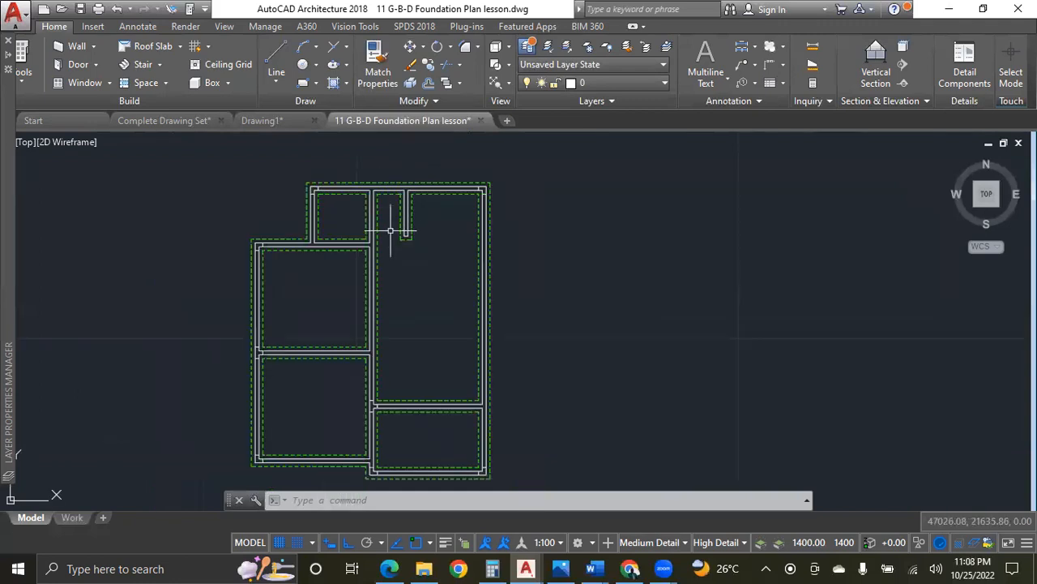
scroll(356, 237, "up", 5)
scroll(357, 238, "down", 5)
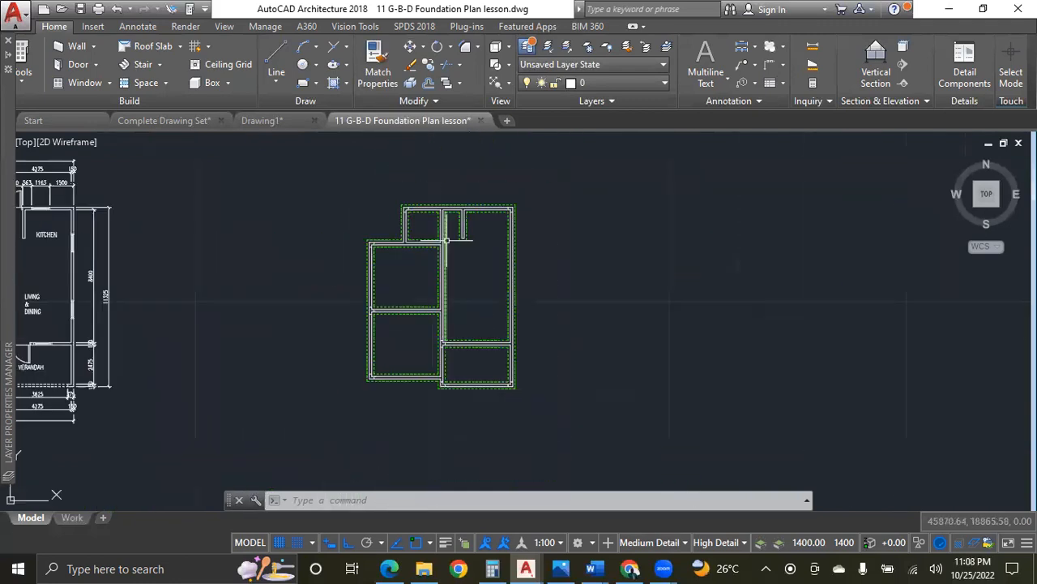
scroll(304, 246, "up", 5)
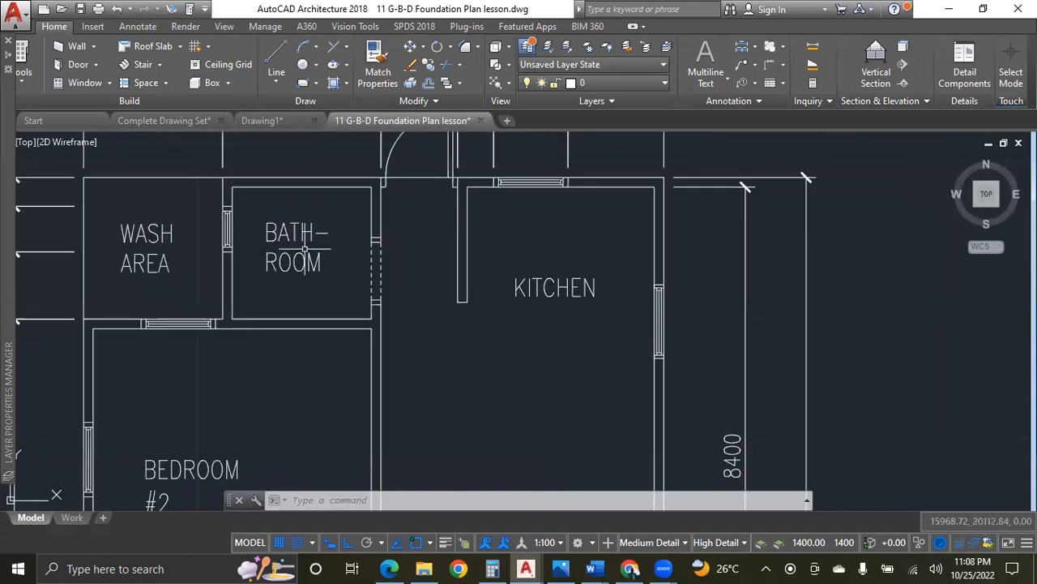
scroll(374, 312, "up", 2)
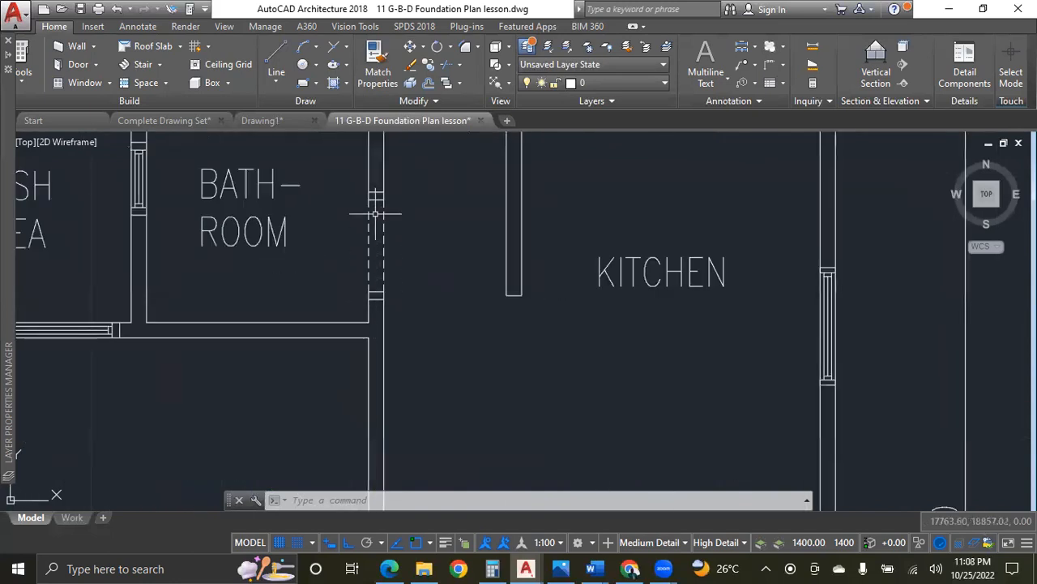
Examine the wall junction below the floor plan's bathroom and compare it with the foundation plan's central wall.
scroll(377, 267, "down", 4)
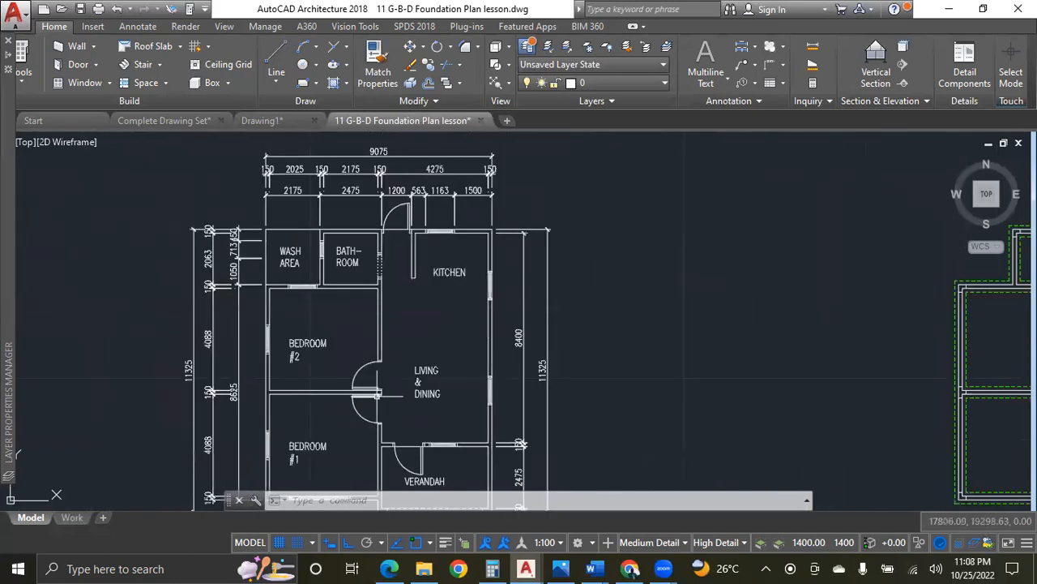
scroll(372, 251, "up", 6)
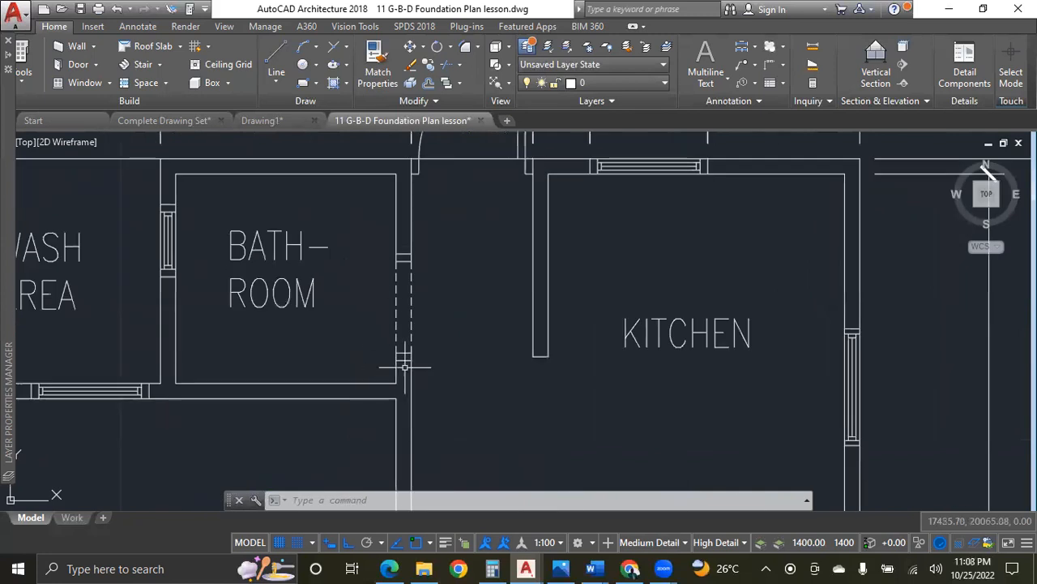
scroll(405, 359, "up", 4)
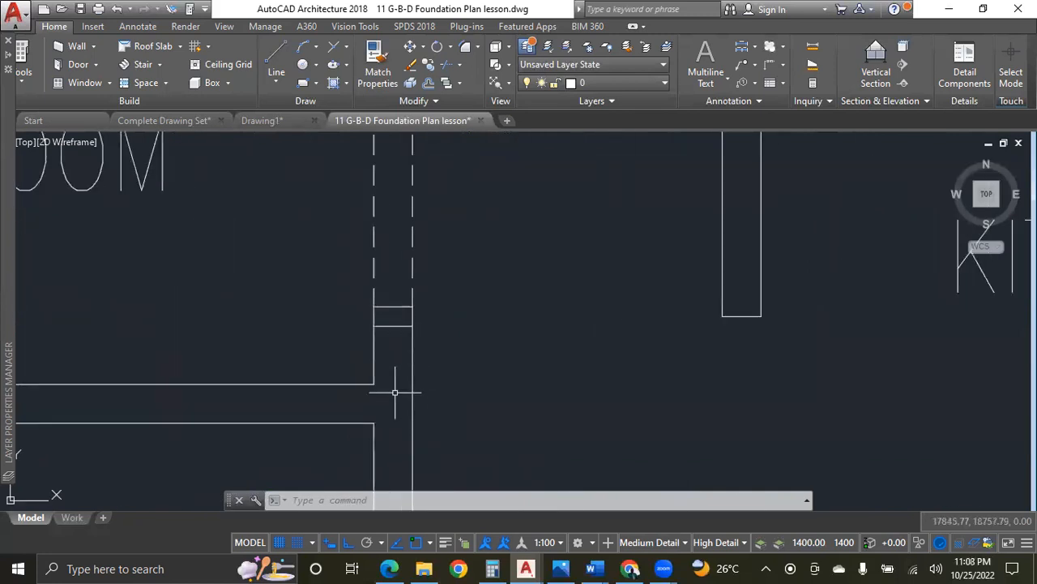
scroll(363, 359, "down", 5)
scroll(369, 332, "up", 2)
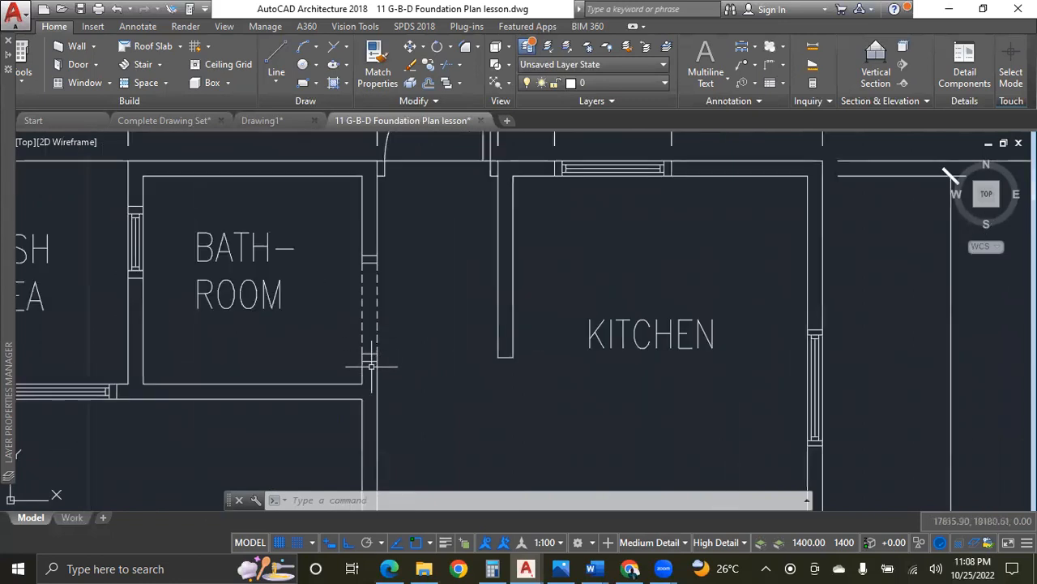
scroll(355, 377, "up", 4)
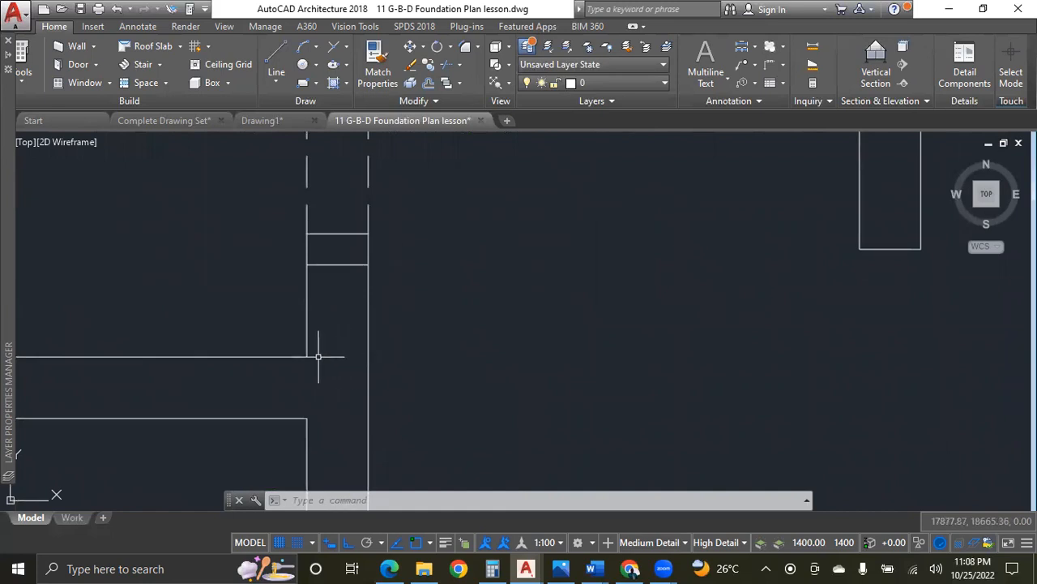
scroll(152, 302, "down", 7)
scroll(400, 314, "up", 5)
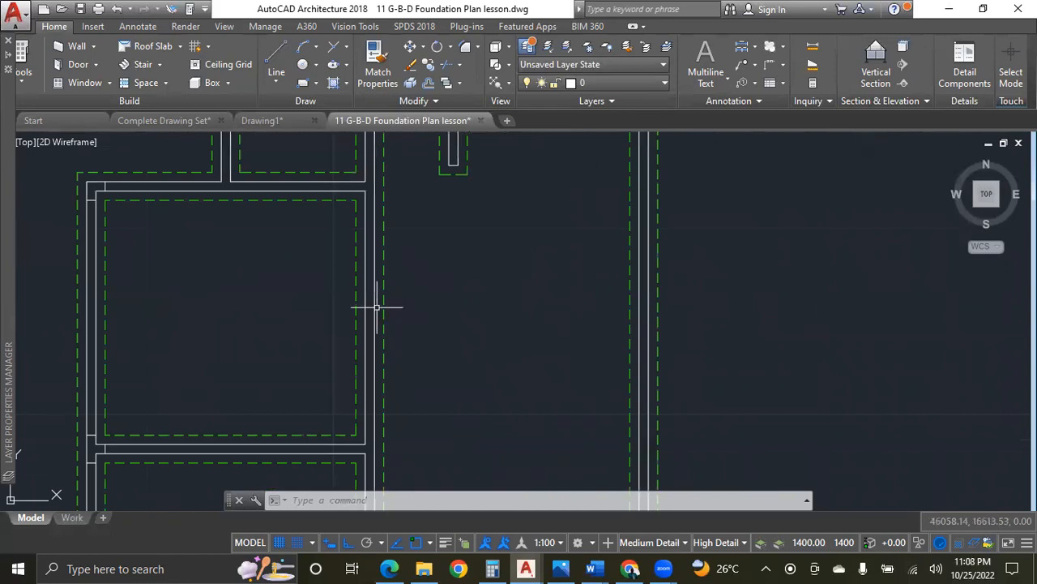
scroll(376, 307, "down", 2)
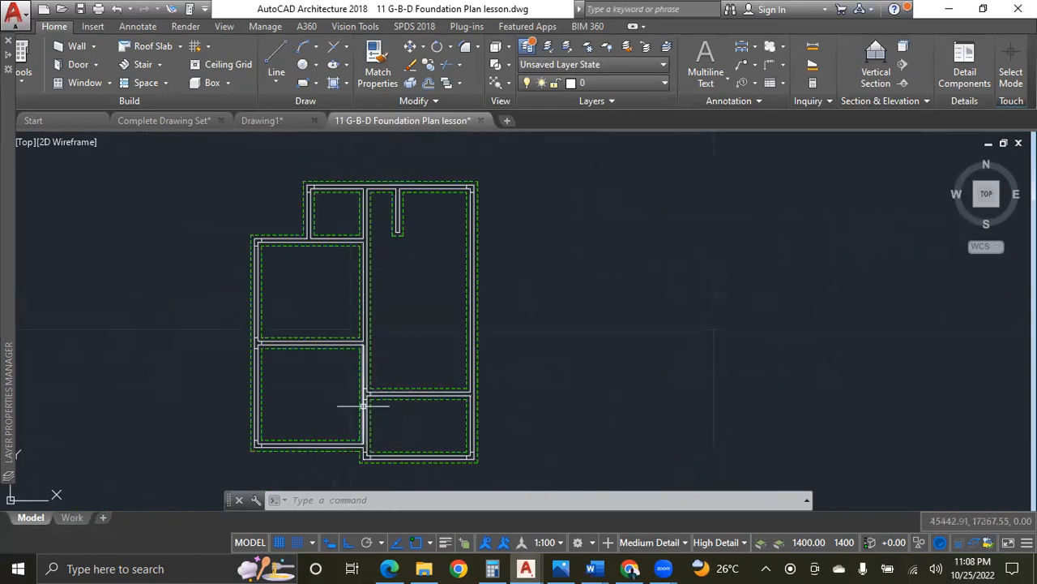
Mirror the central wall junction's three short lines about the lower-right room's vertical centre line onto the right outer wall, keeping the originals.
scroll(366, 407, "up", 5)
left_click(339, 285)
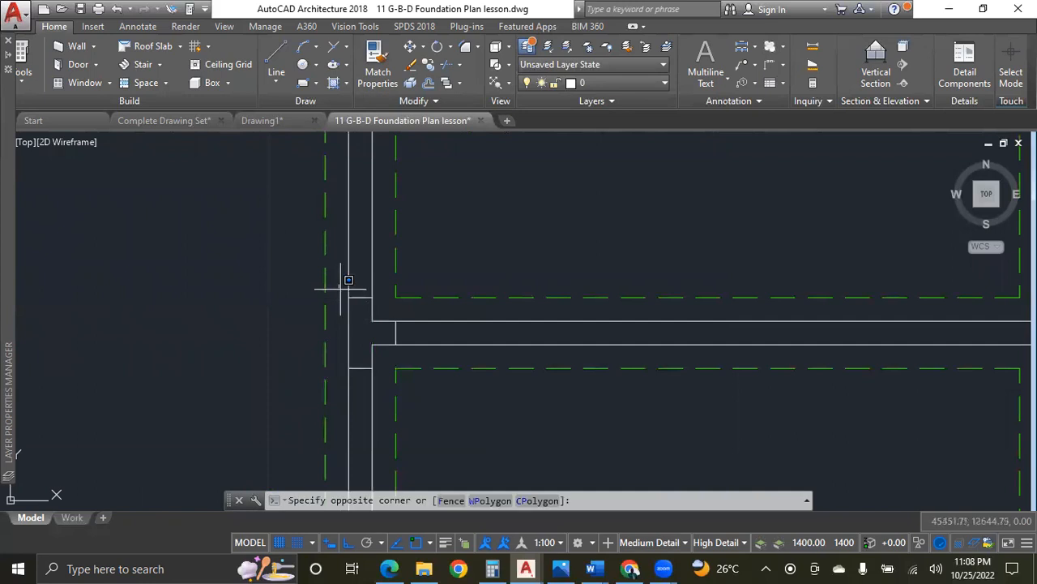
left_click(435, 414)
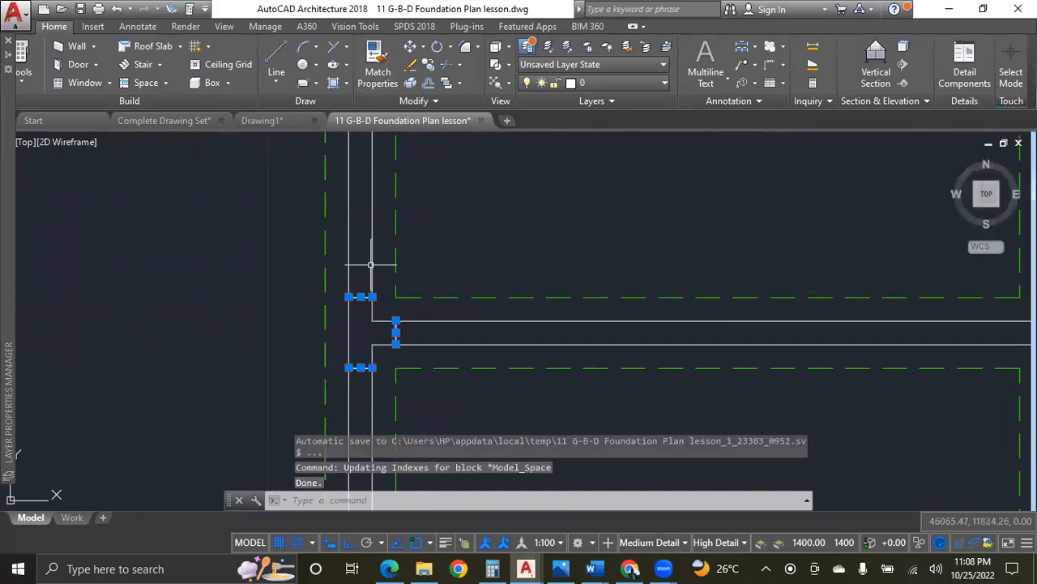
scroll(361, 309, "down", 3)
scroll(361, 315, "down", 2)
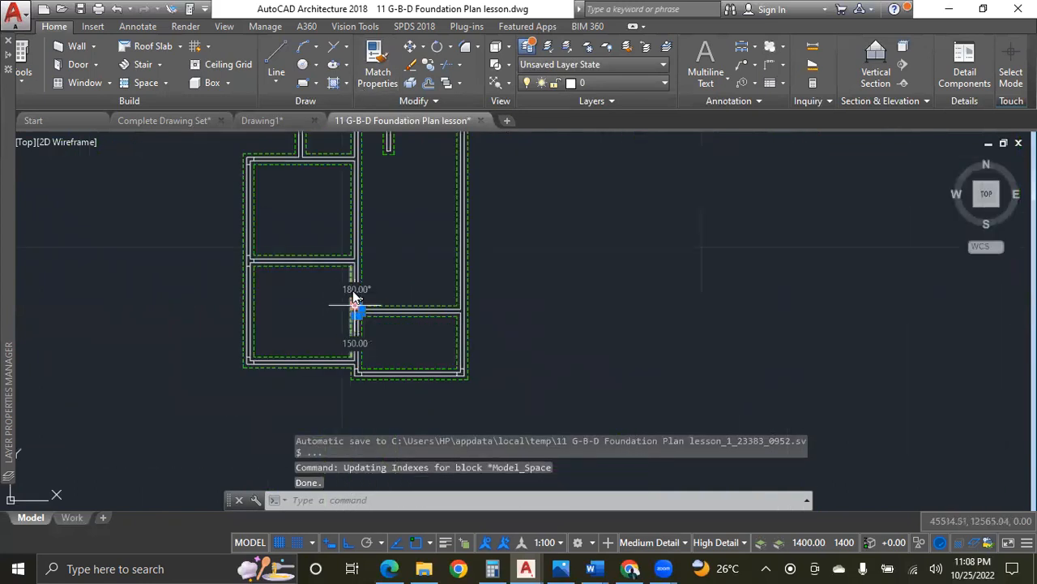
left_click(436, 103)
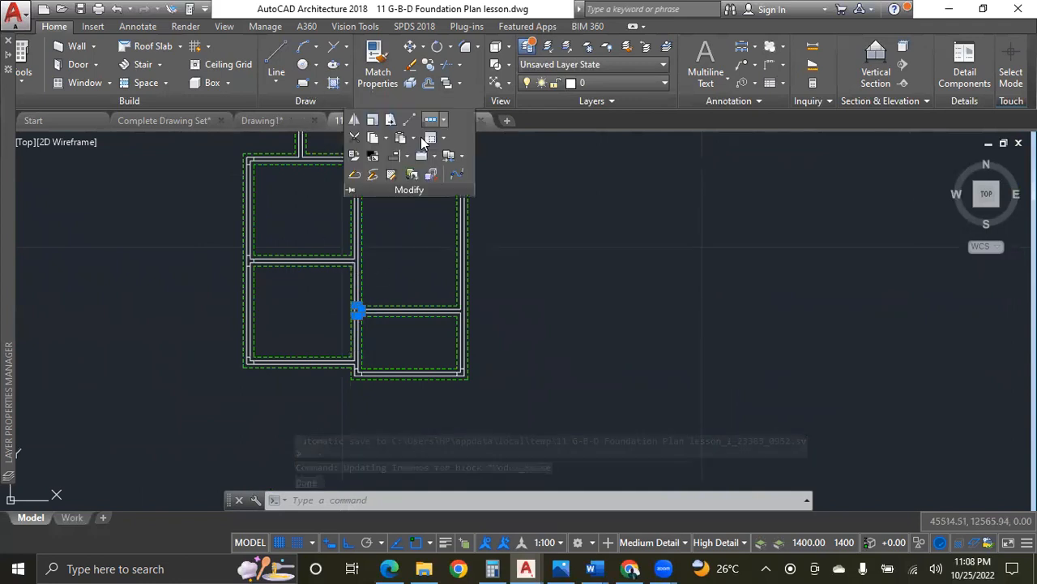
left_click(354, 120)
scroll(398, 263, "up", 4)
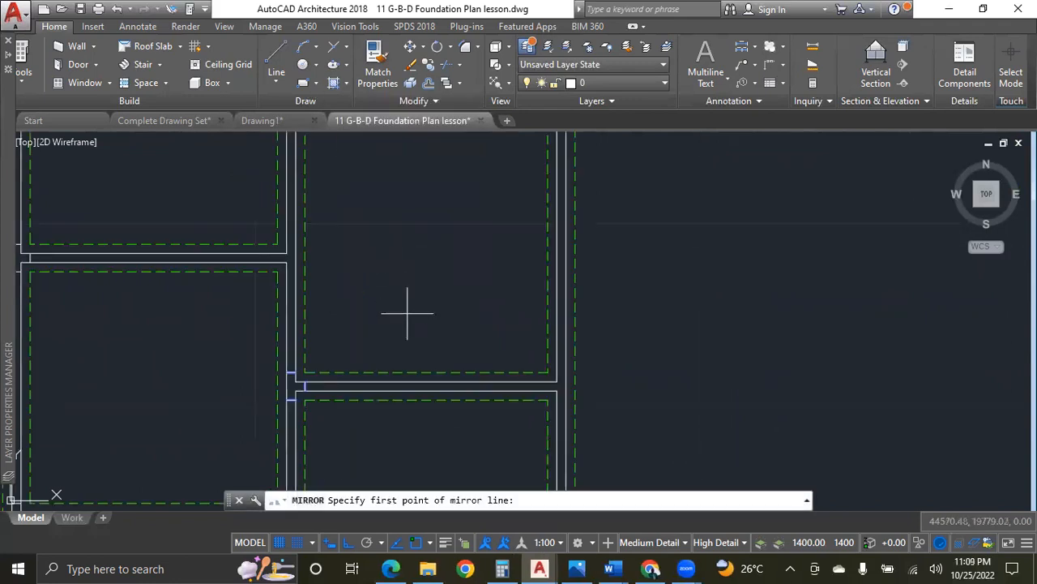
left_click(422, 373)
left_click(431, 300)
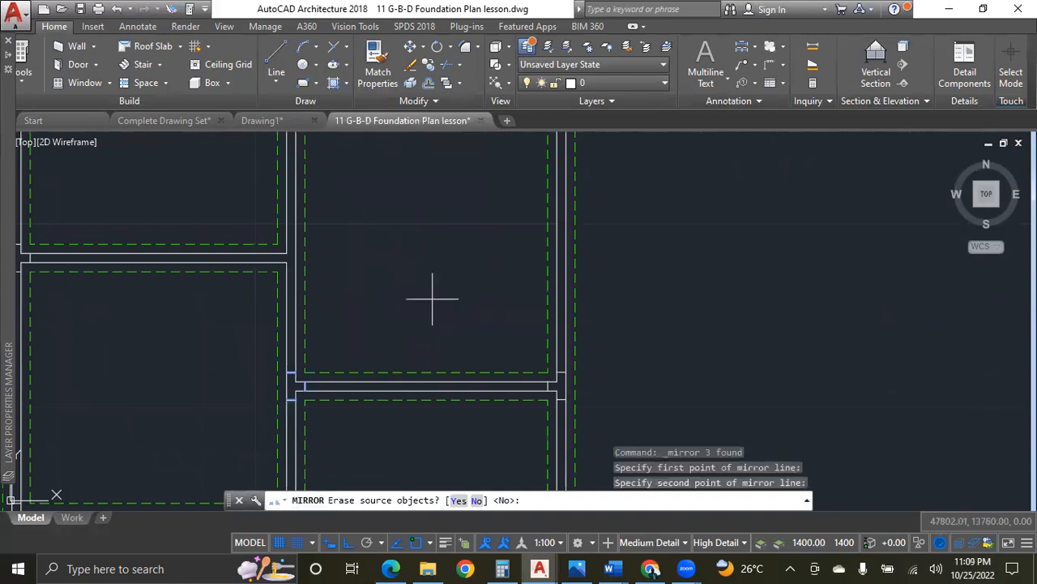
key("Return")
scroll(466, 365, "down", 2)
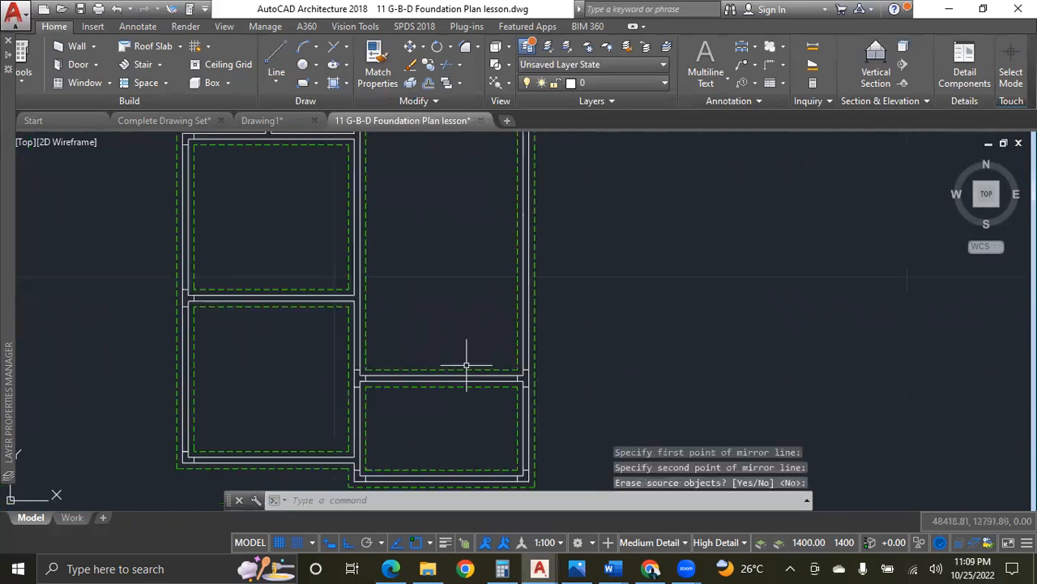
Copy the right outer wall junction's three short lines to the central wall's junction with the partition below the small upper-left room.
scroll(466, 366, "down", 2)
scroll(498, 370, "up", 4)
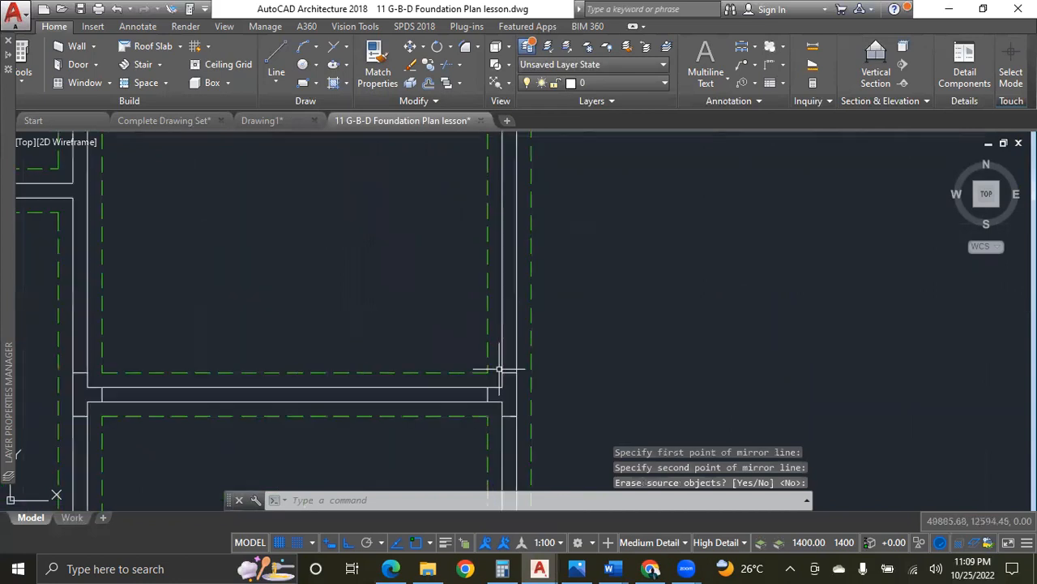
left_click(456, 345)
left_click(542, 416)
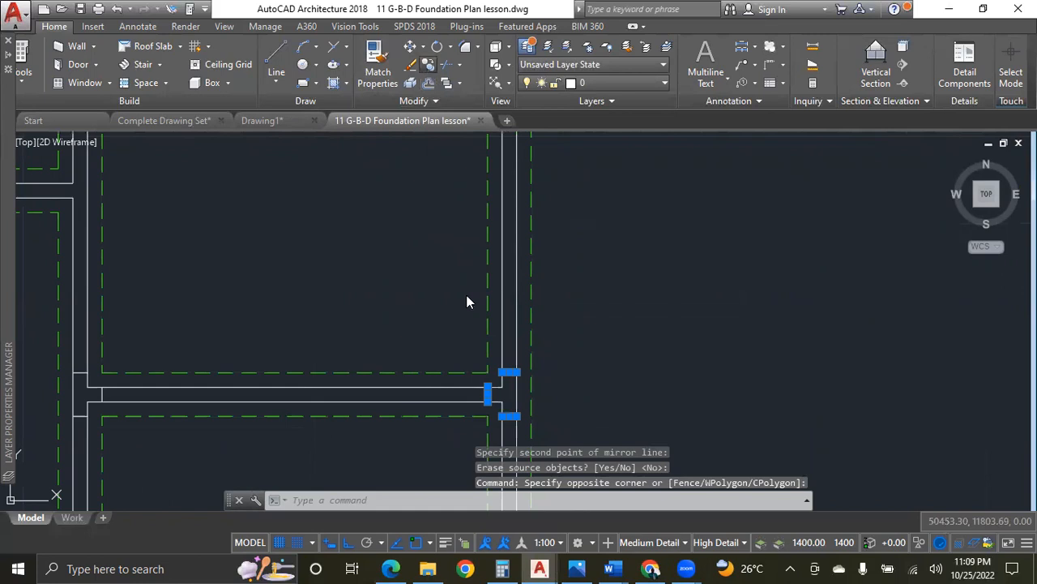
left_click(428, 64)
scroll(484, 347, "up", 4)
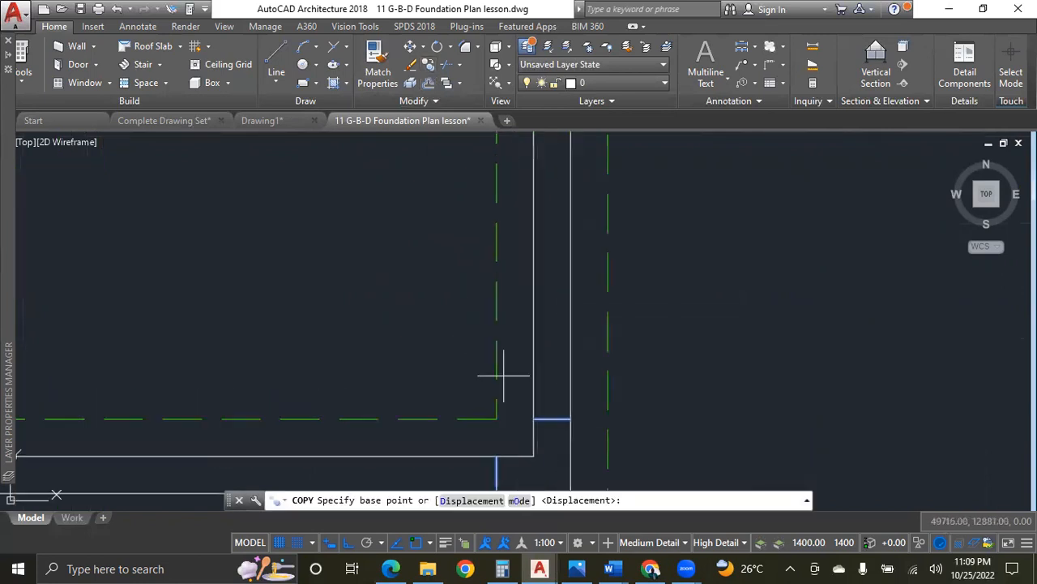
left_click(534, 456)
scroll(537, 447, "down", 4)
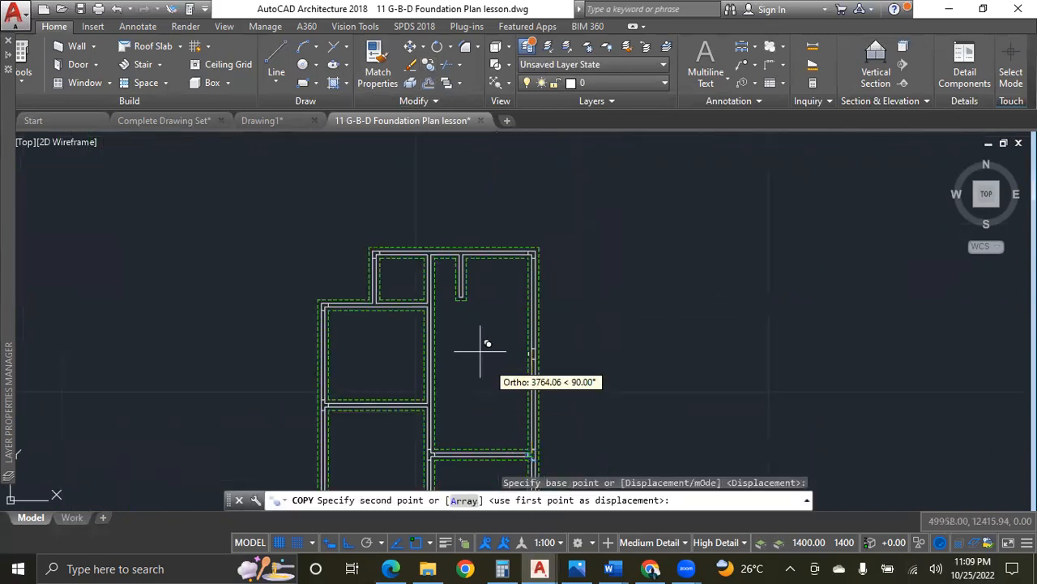
scroll(442, 316, "up", 6)
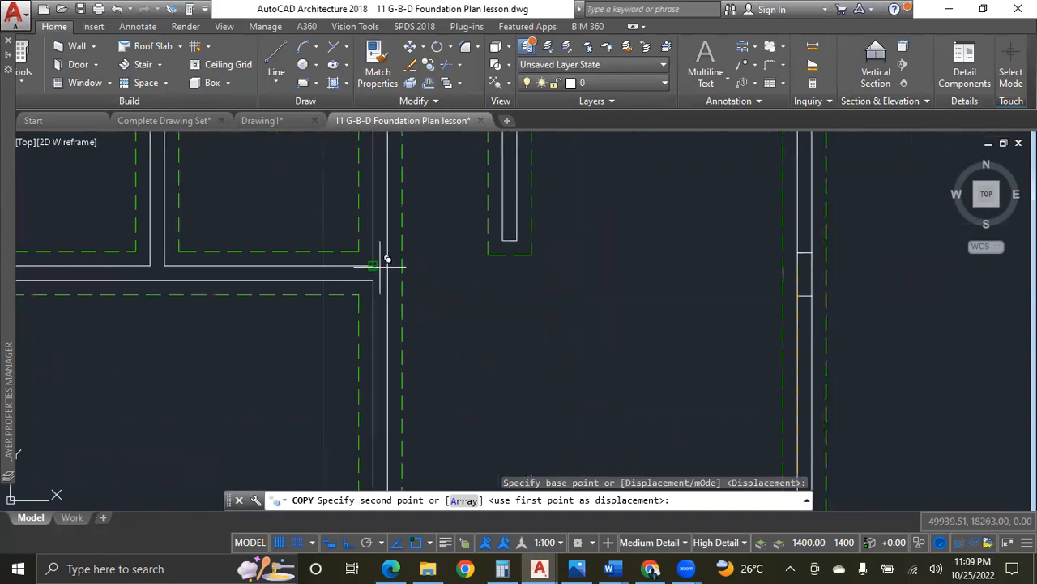
left_click(384, 261)
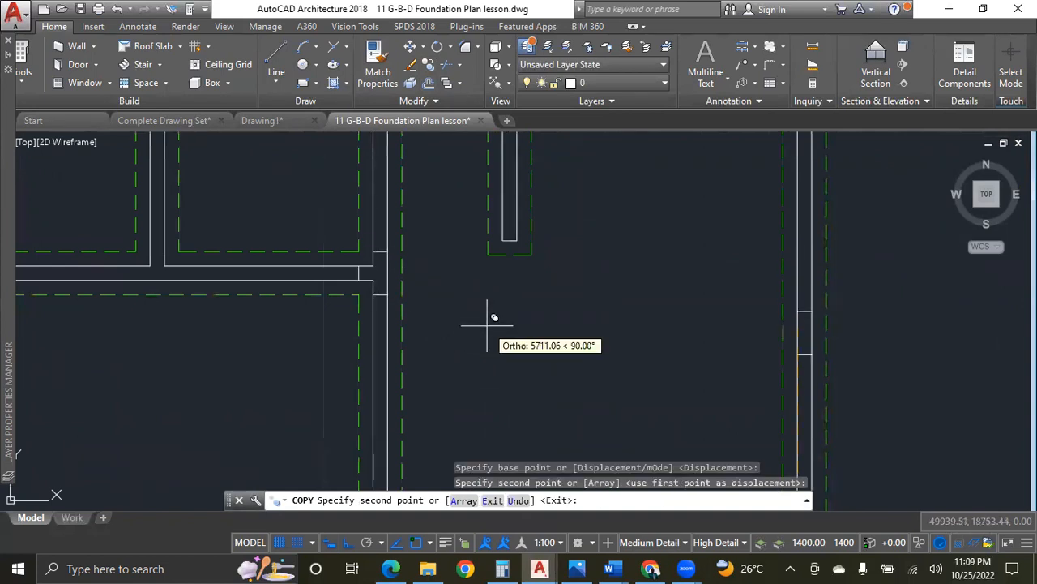
key("Escape")
scroll(444, 309, "down", 5)
scroll(246, 221, "down", 3)
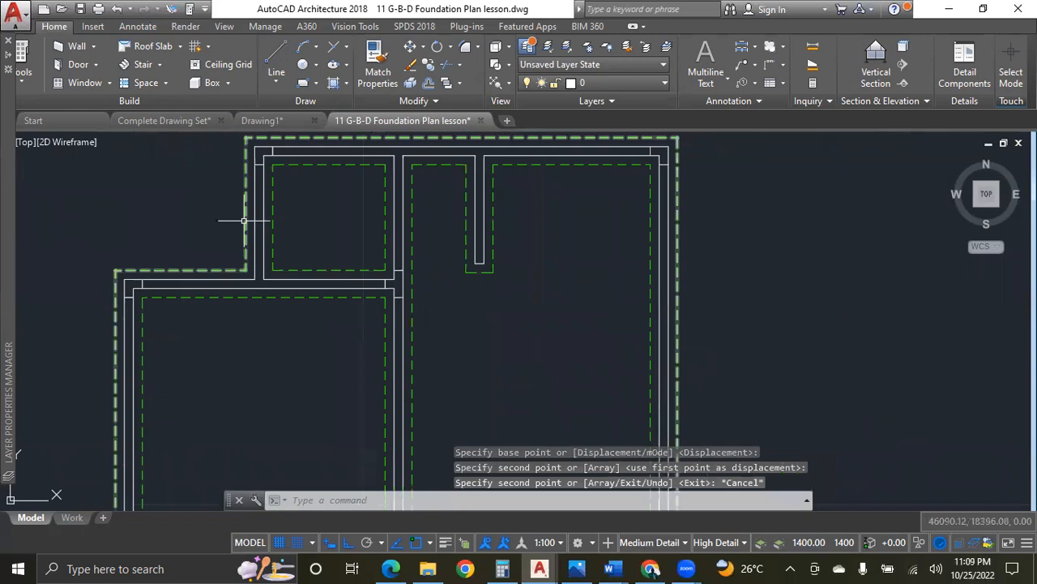
Copy the upper-right corner's two short lines to the junction of the upper wall and the short stub wall.
scroll(267, 196, "up", 4)
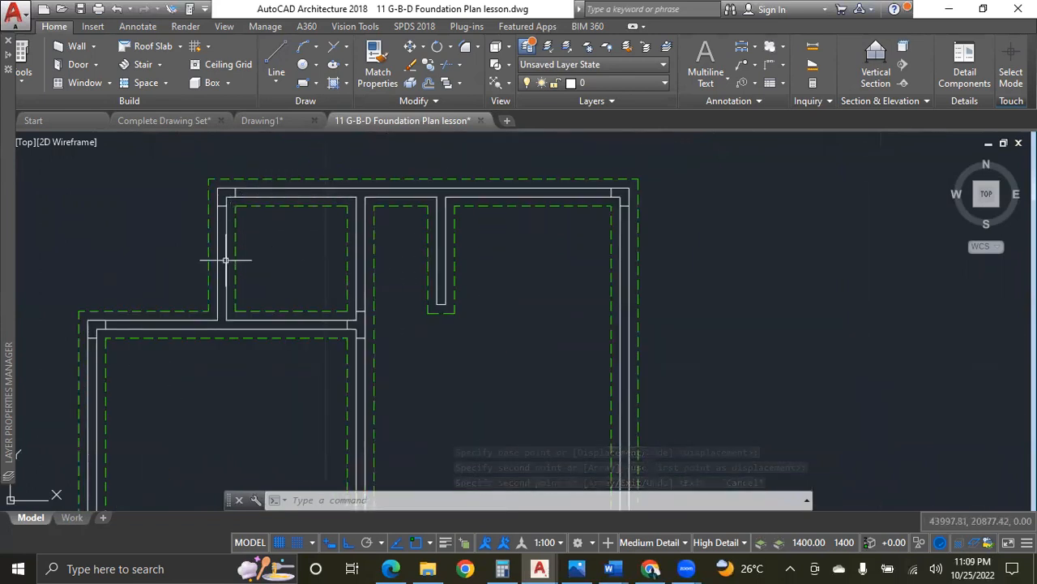
scroll(223, 240, "down", 2)
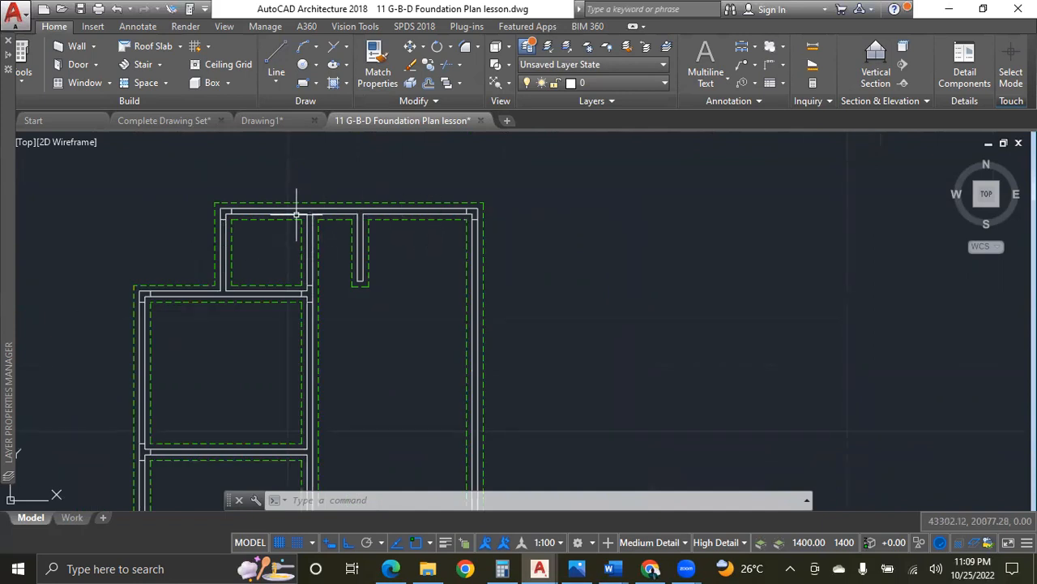
scroll(341, 219, "up", 2)
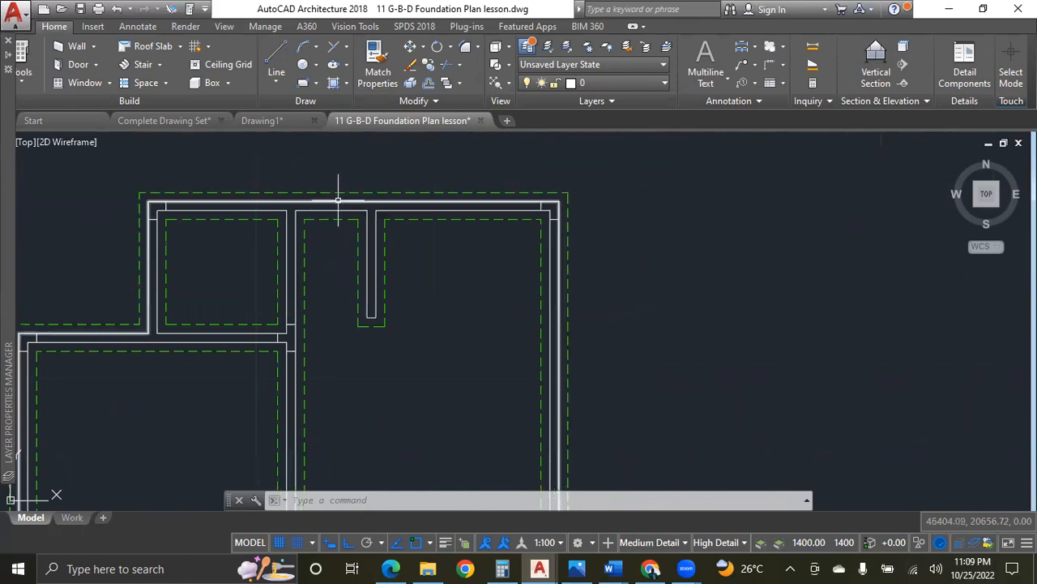
scroll(395, 192, "down", 1)
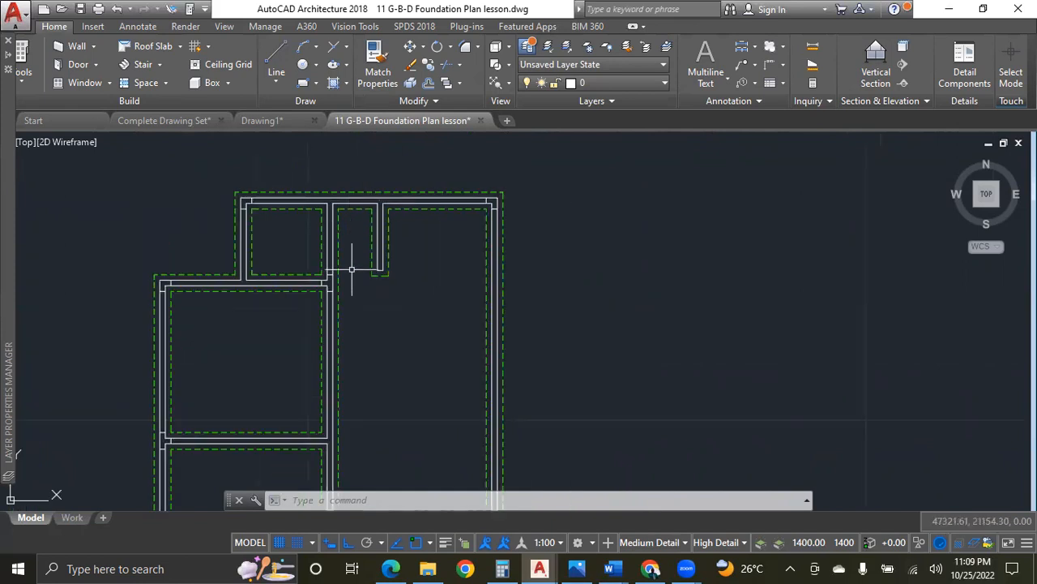
scroll(495, 189, "up", 4)
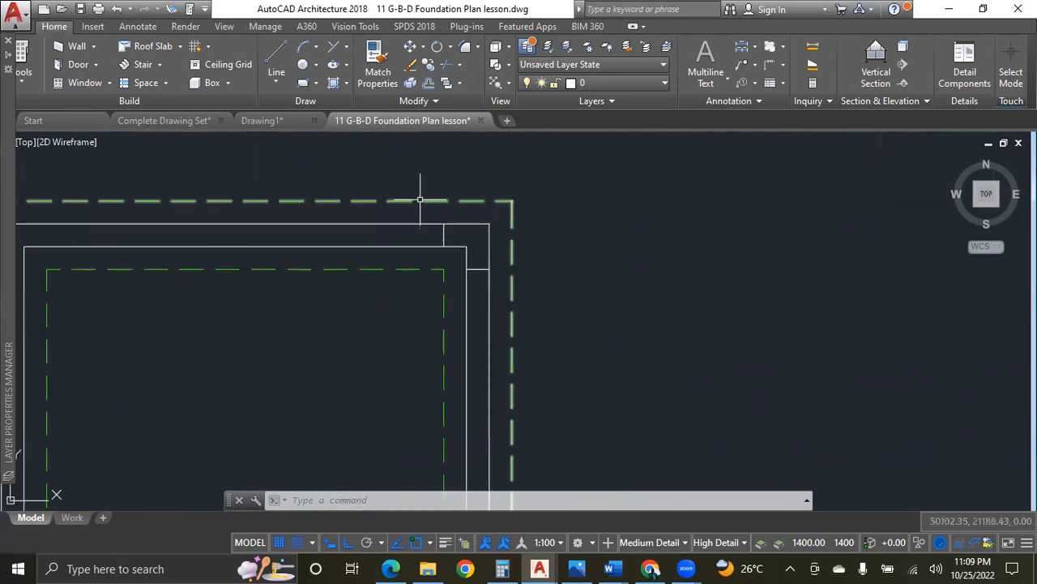
left_click(405, 174)
left_click(527, 342)
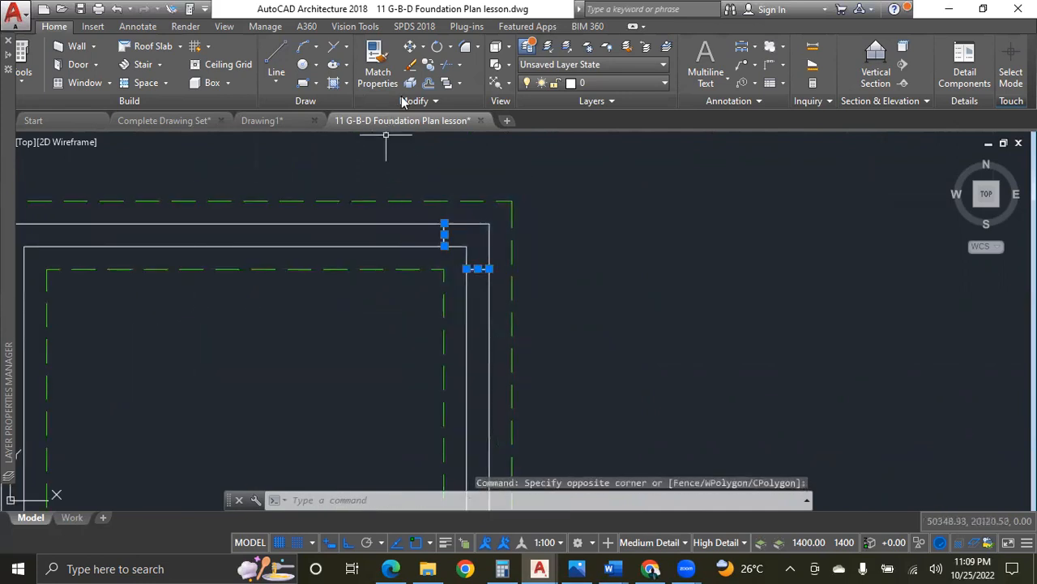
left_click(430, 66)
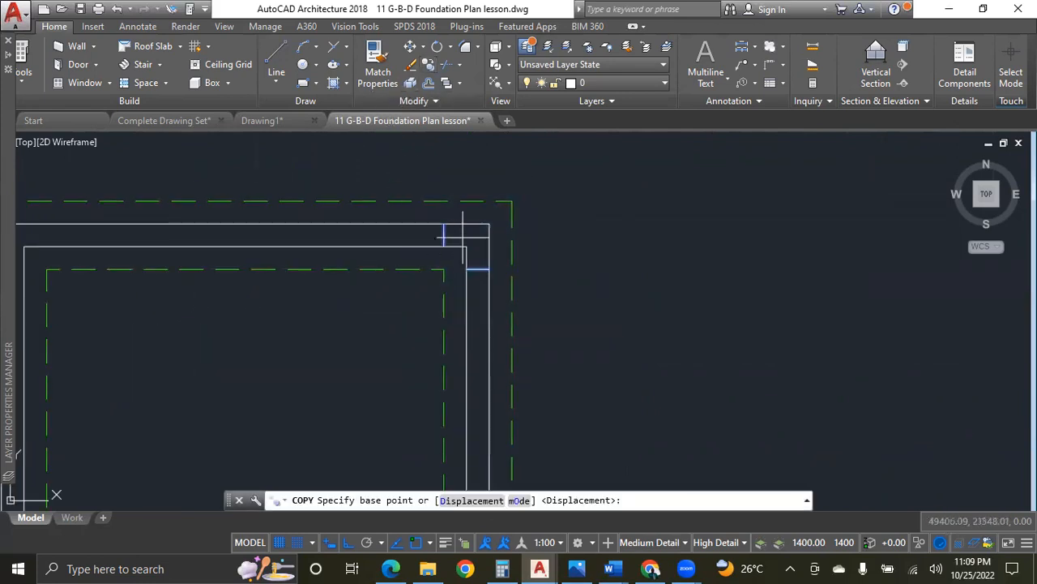
left_click(466, 246)
scroll(468, 246, "down", 4)
scroll(259, 236, "up", 4)
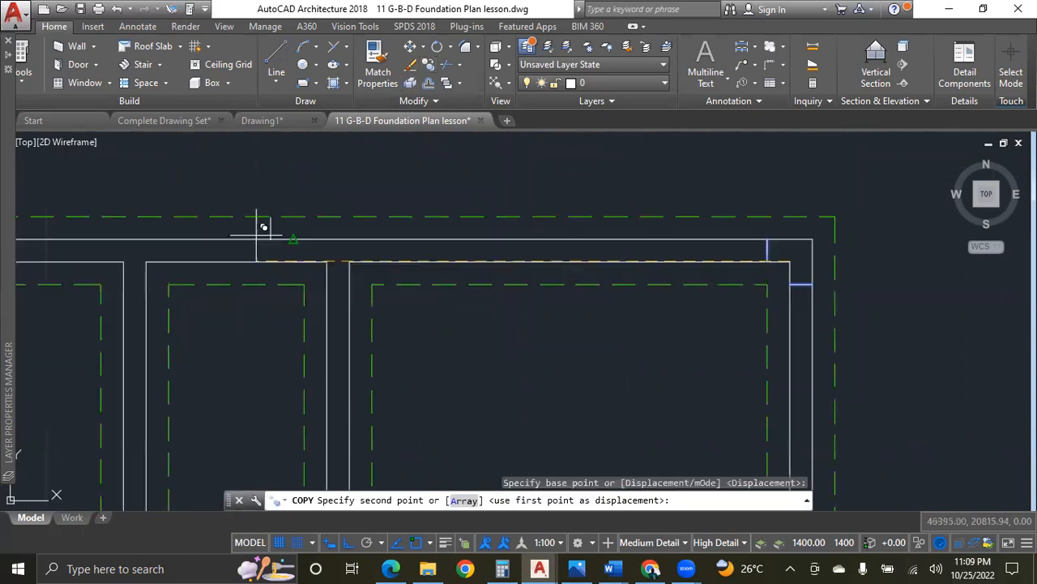
left_click(333, 251)
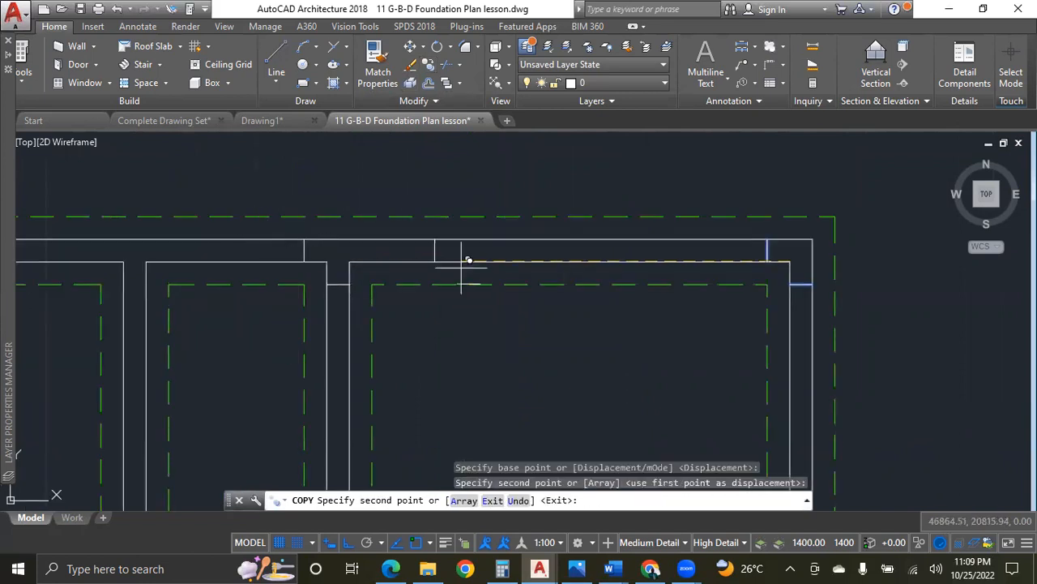
key("Escape")
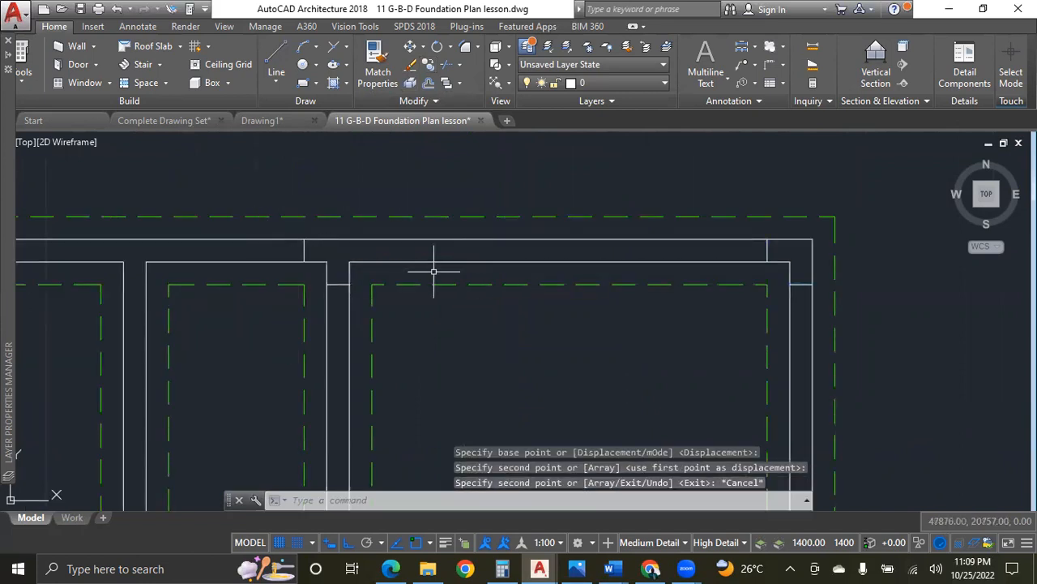
Mirror the upper wall's short line beside the stub wall about the stub wall's vertical centre line, keeping the original.
left_click(285, 235)
left_click(314, 265)
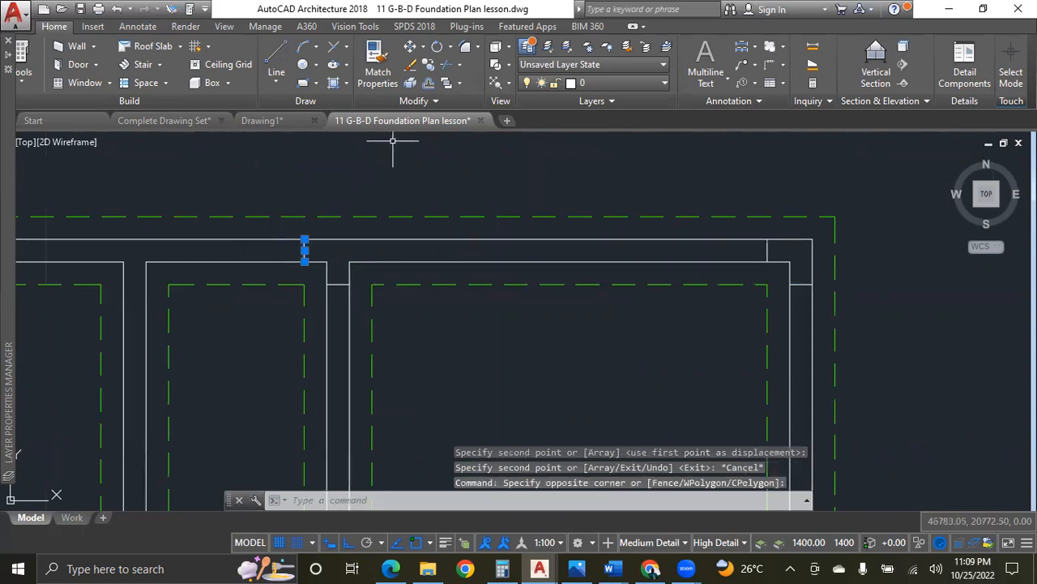
left_click(434, 104)
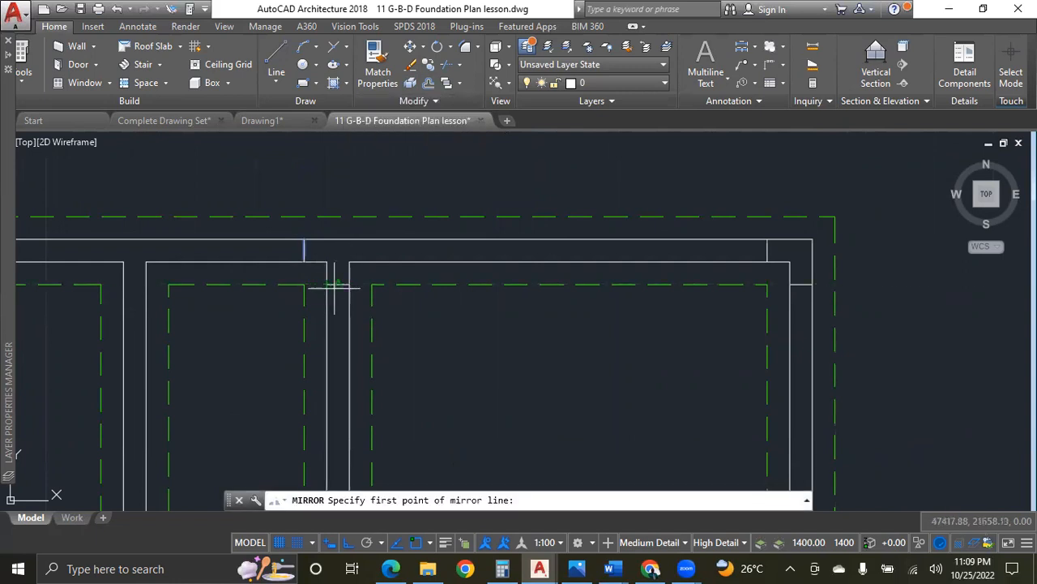
left_click(339, 285)
left_click(338, 189)
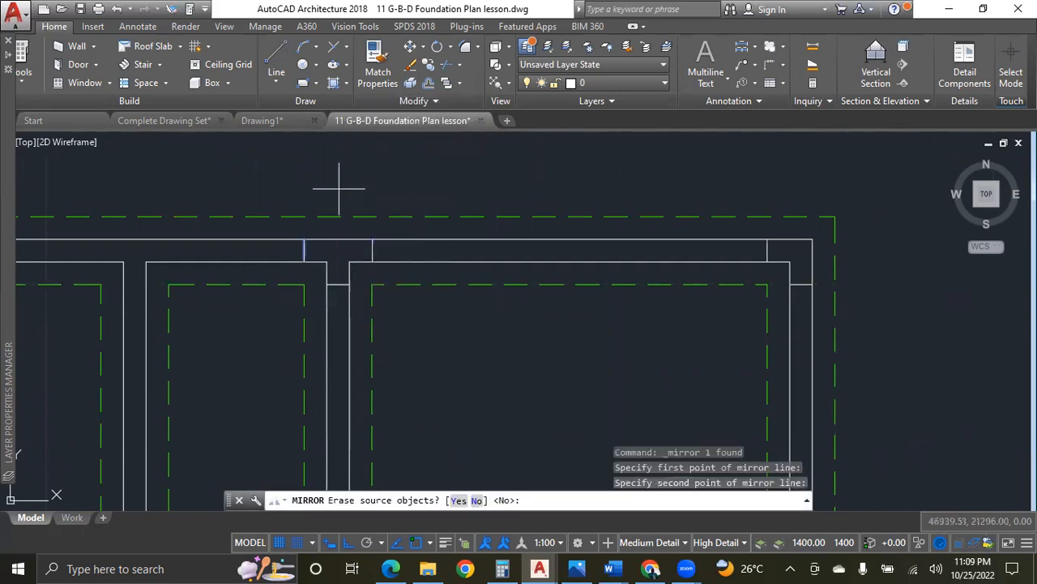
key("Return")
scroll(325, 212, "down", 3)
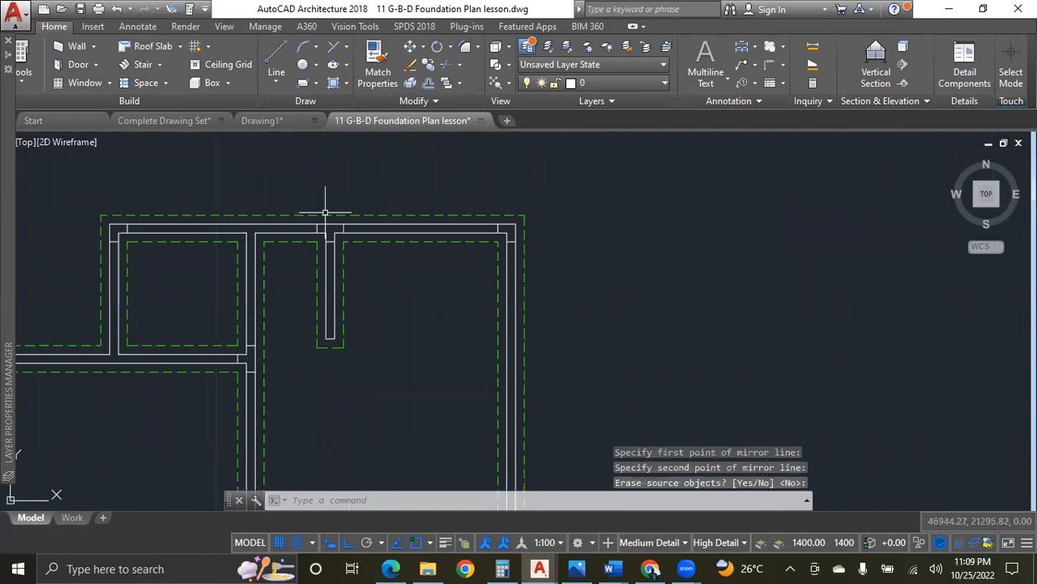
Draw a short horizontal line across the right outer wall, about midway along the large right-hand room.
scroll(325, 212, "down", 2)
scroll(325, 212, "down", 2)
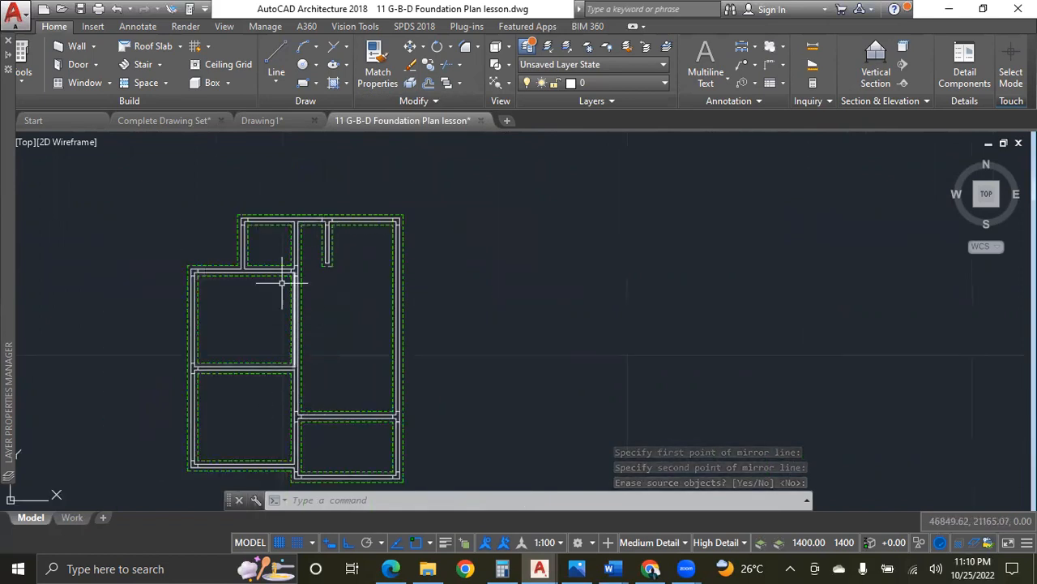
scroll(295, 386, "up", 2)
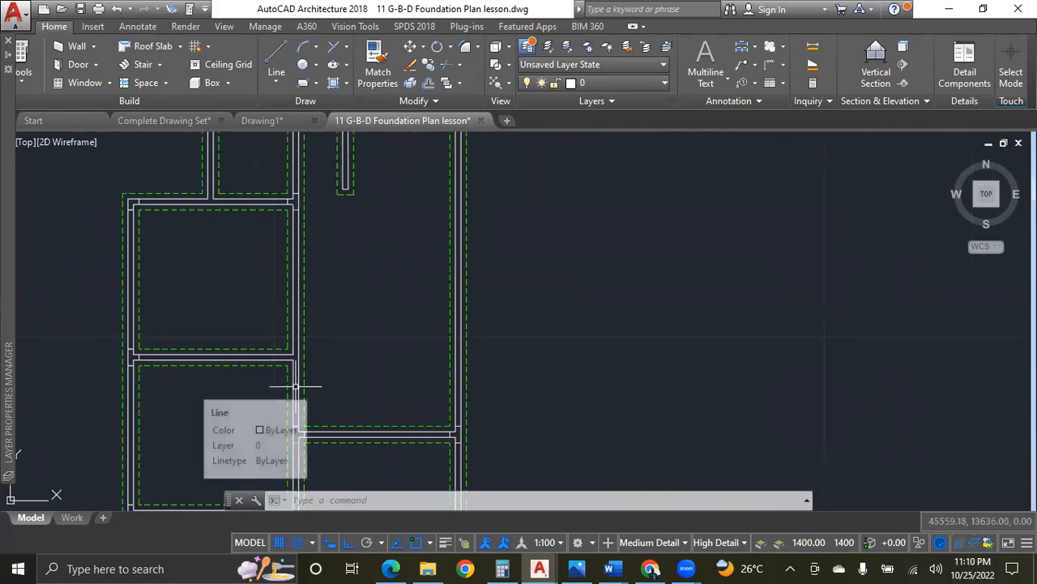
scroll(376, 433, "up", 3)
scroll(396, 302, "down", 4)
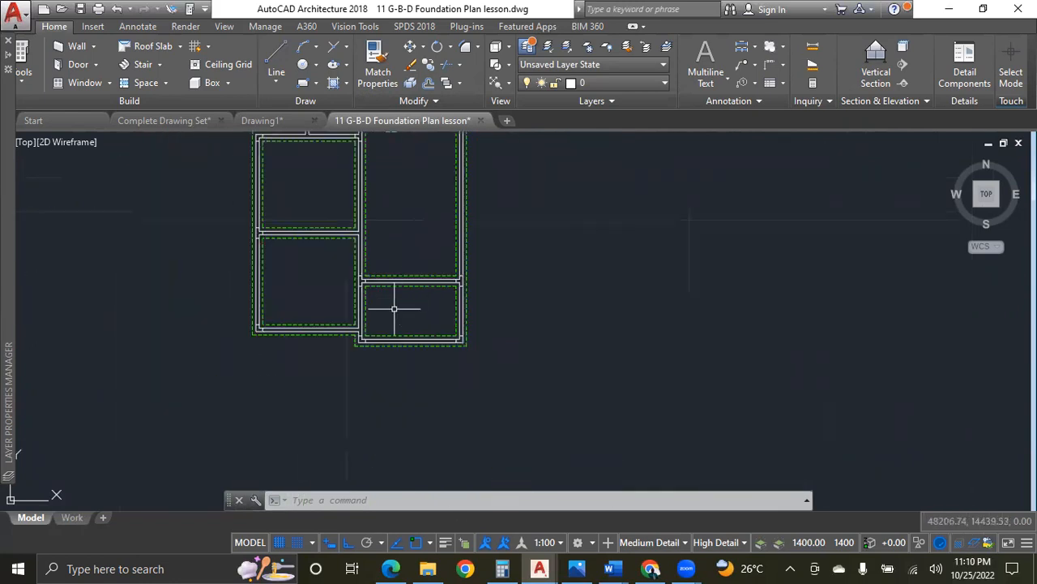
scroll(446, 226, "up", 4)
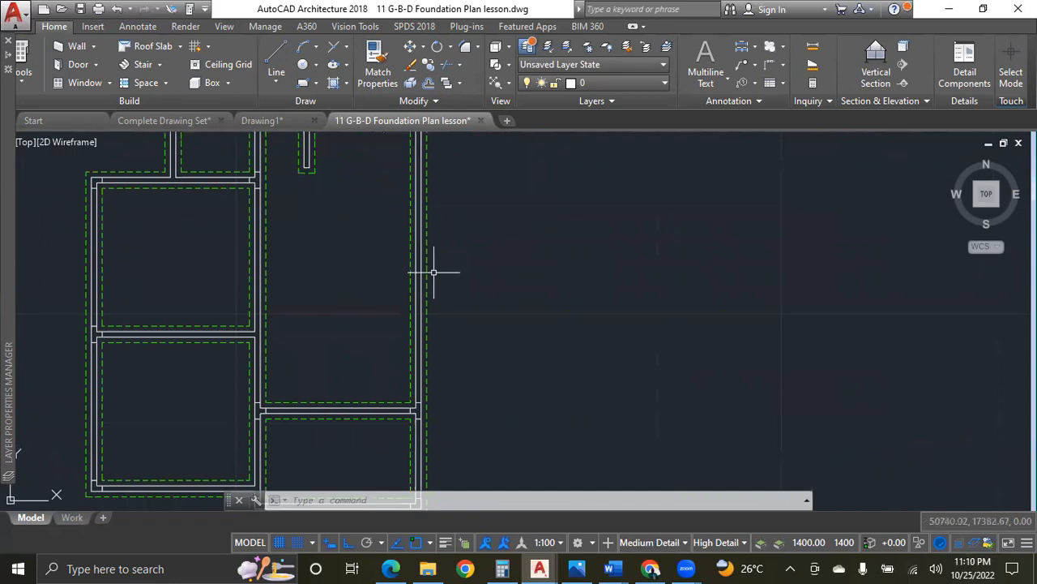
left_click(277, 59)
scroll(416, 259, "down", 4)
scroll(414, 248, "up", 5)
scroll(417, 336, "up", 2)
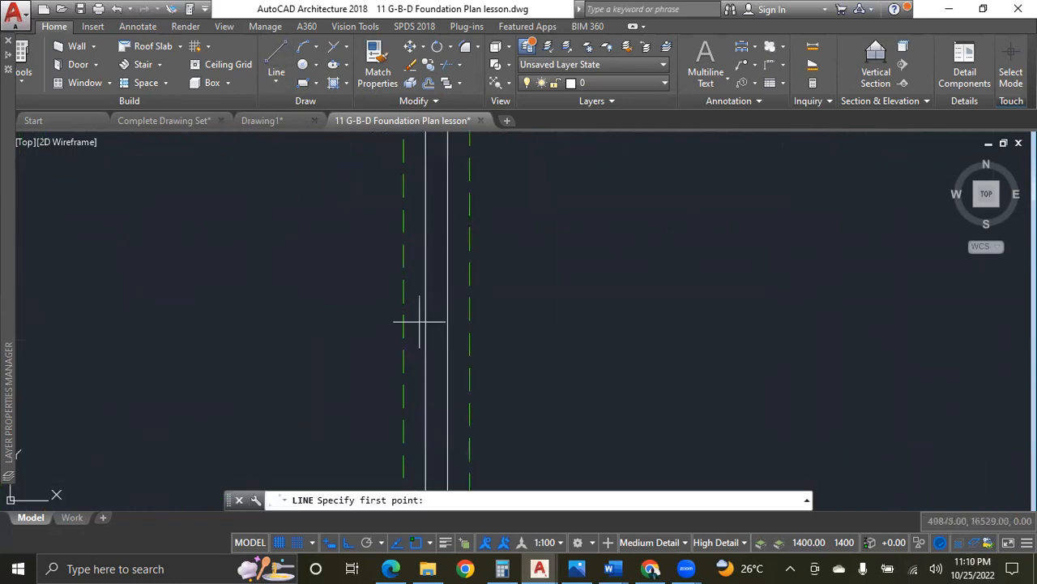
left_click(425, 327)
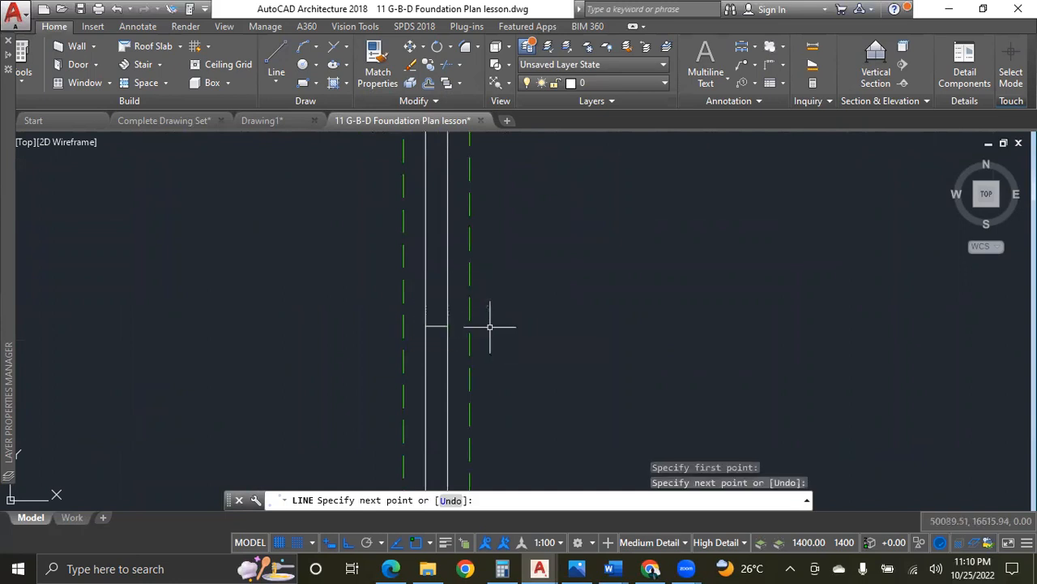
key("Escape")
Copy the right outer wall's new short cross line 75 upward and 75 downward.
scroll(438, 336, "up", 5)
left_click(441, 332)
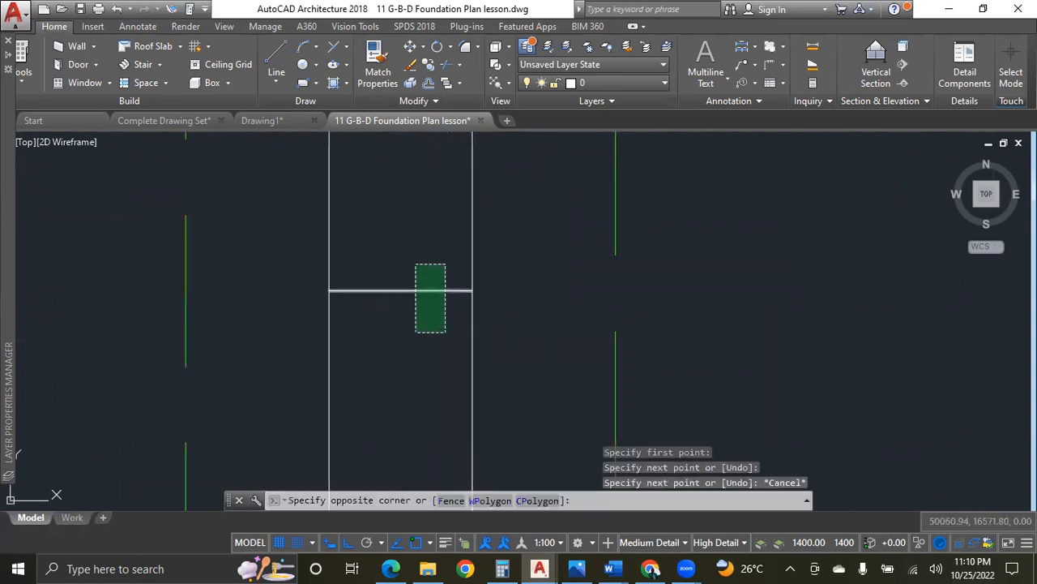
left_click(414, 264)
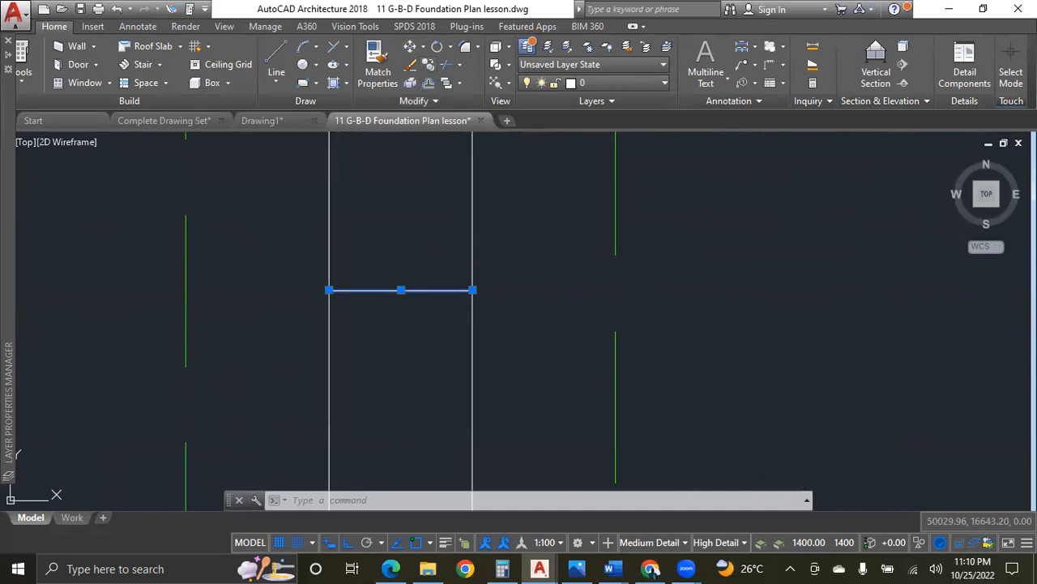
left_click(410, 64)
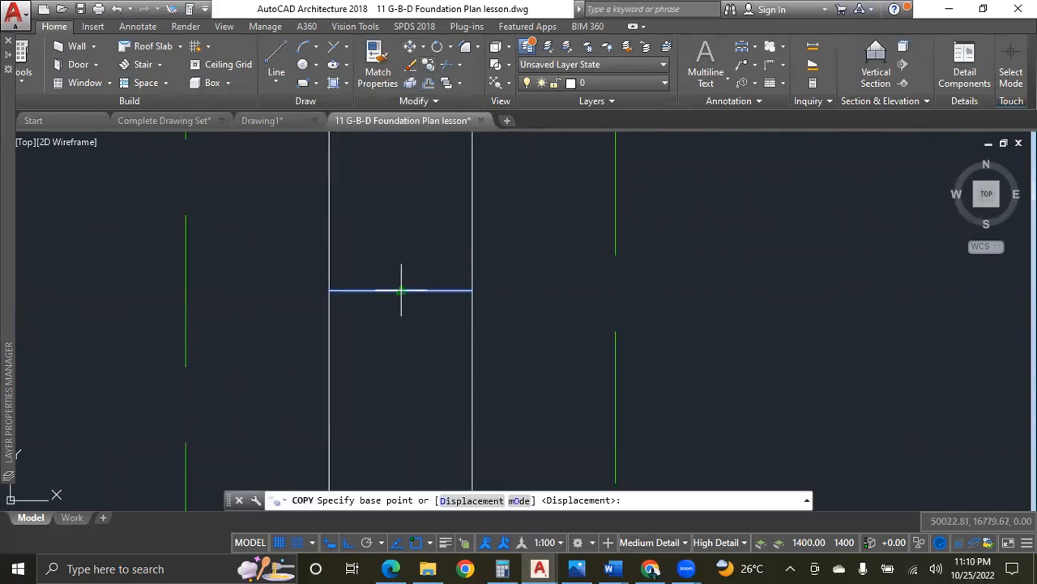
left_click(401, 290)
scroll(402, 290, "down", 5)
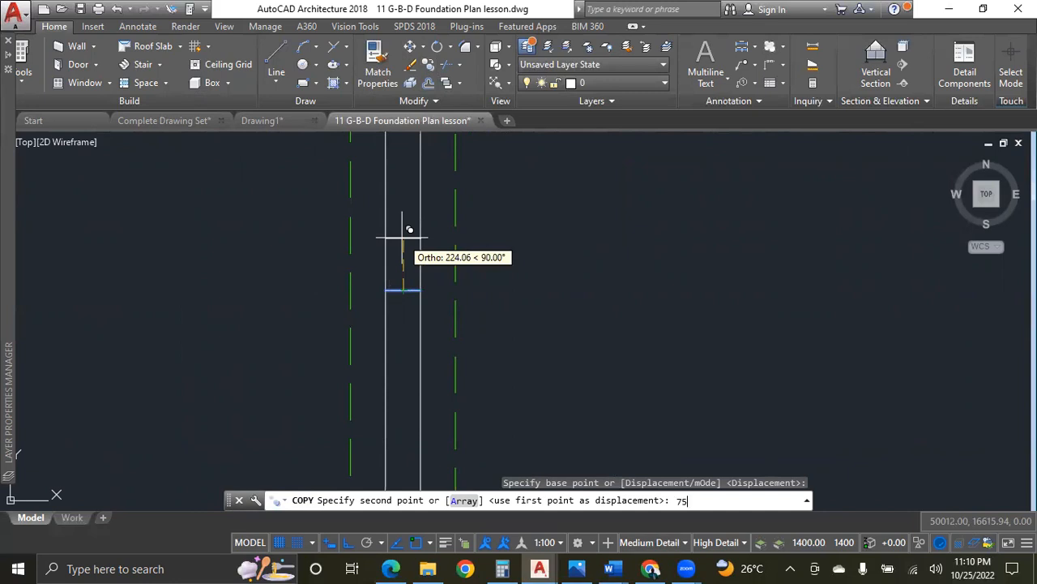
key("Return")
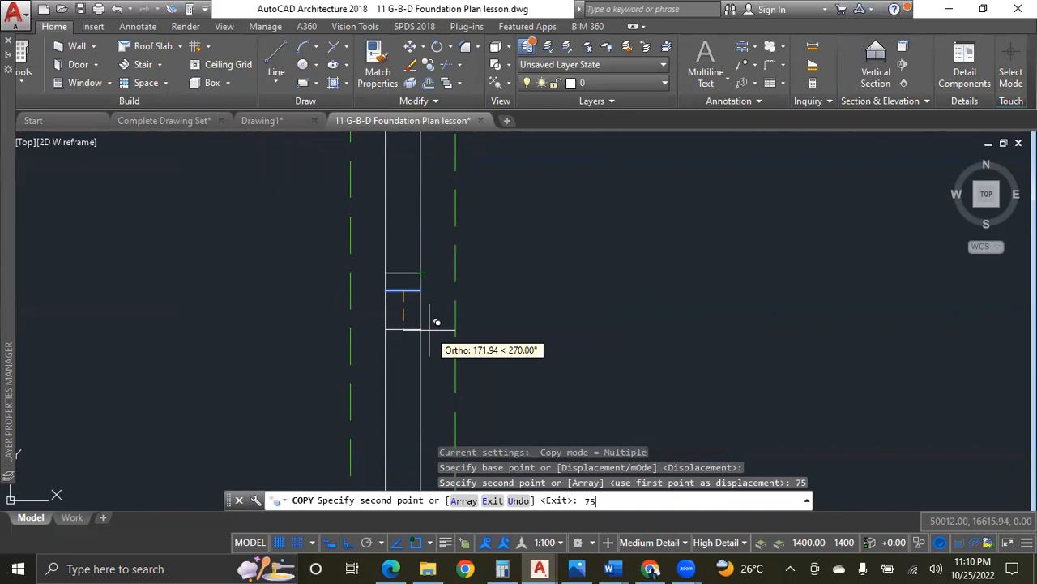
key("Return")
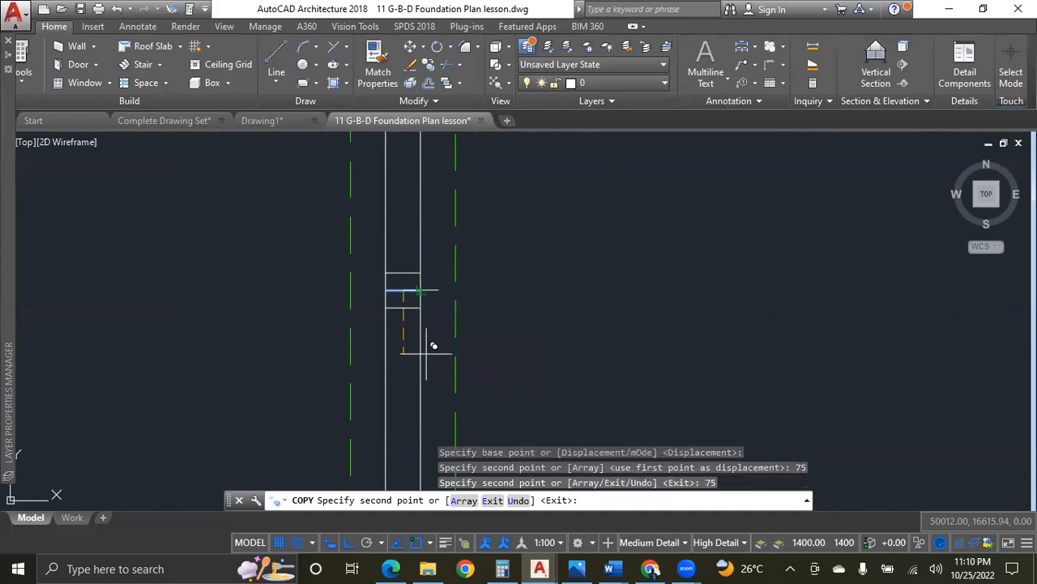
key("Escape")
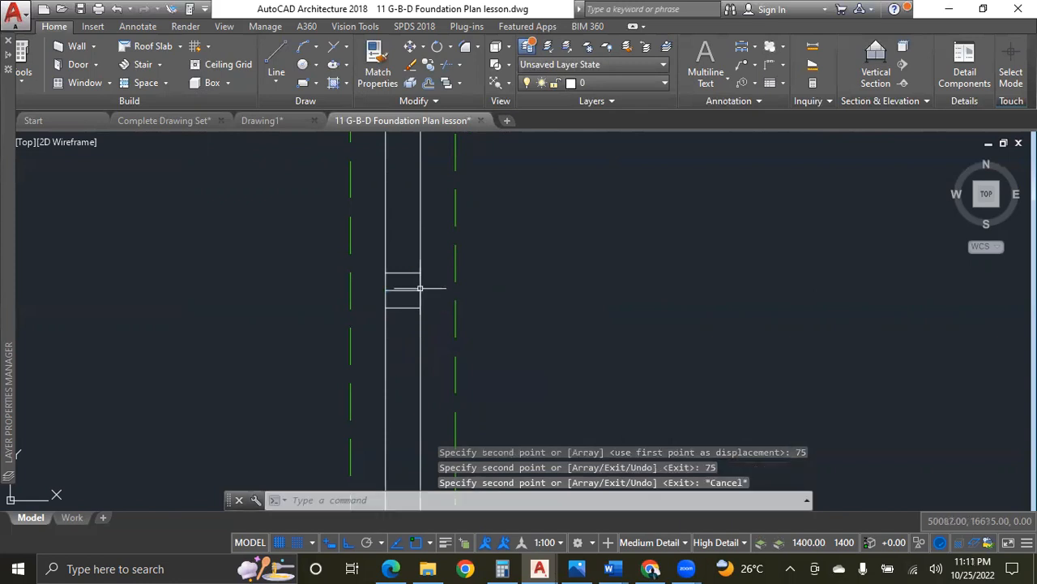
Erase the two copied lines above and below the original cross line on the right outer wall.
left_click(415, 323)
left_click(406, 294)
left_click(406, 284)
left_click(405, 266)
key("Delete")
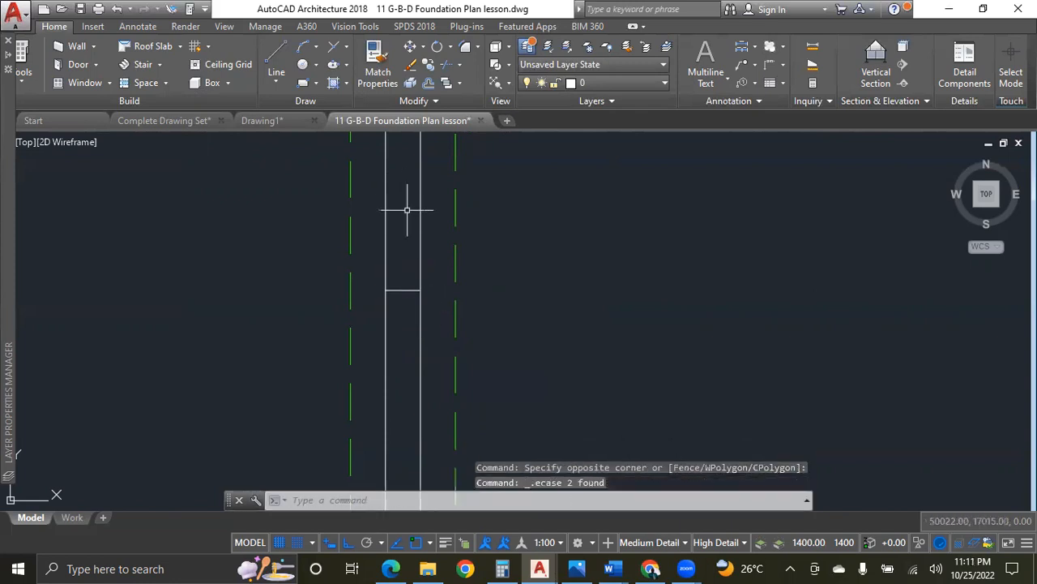
Copy the right outer wall's short cross line 150 upward and 150 downward from its midpoint.
left_click(405, 293)
left_click(401, 286)
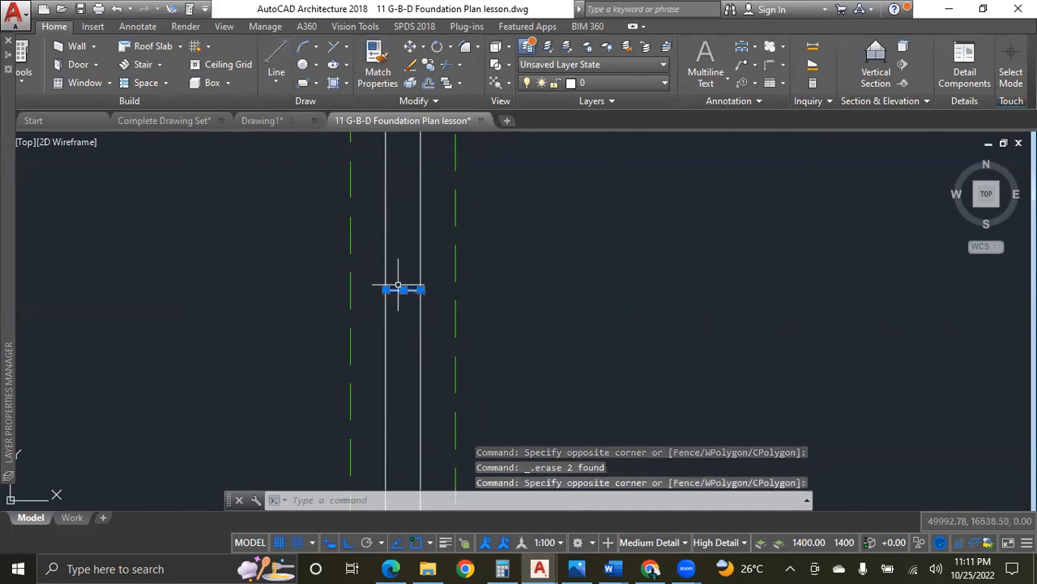
left_click(429, 67)
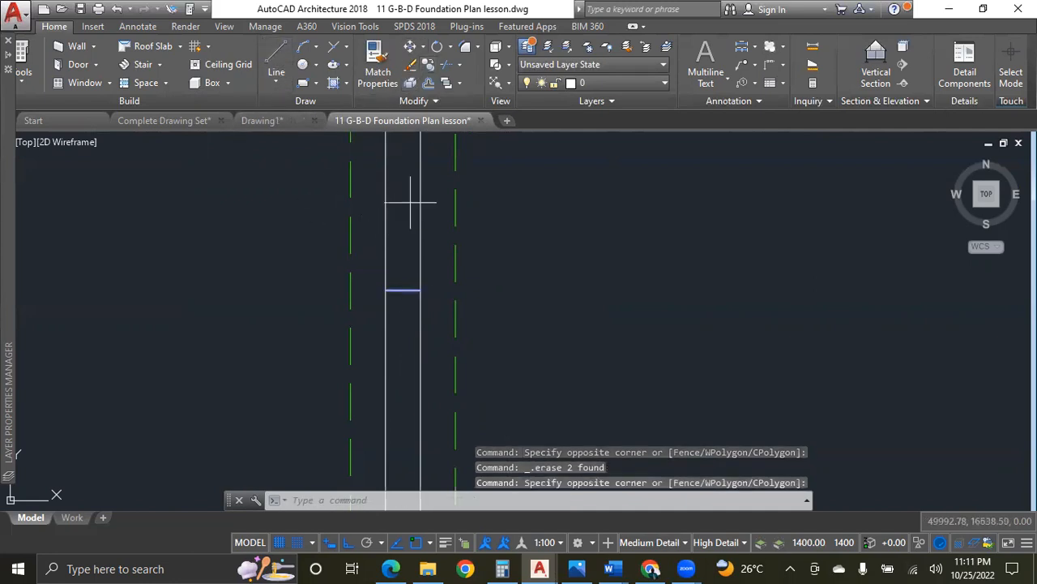
left_click(404, 290)
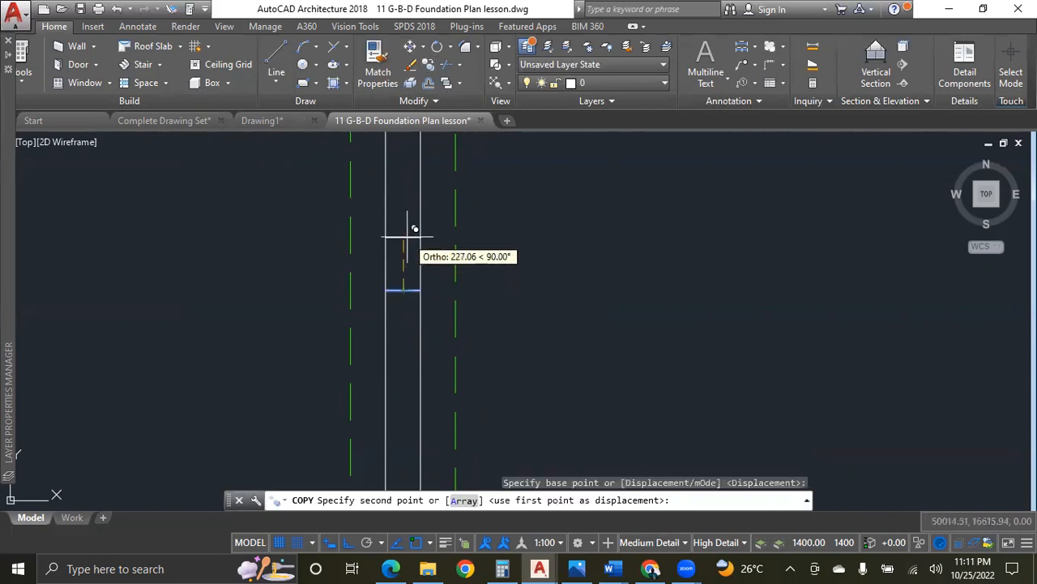
type("150")
key("Return")
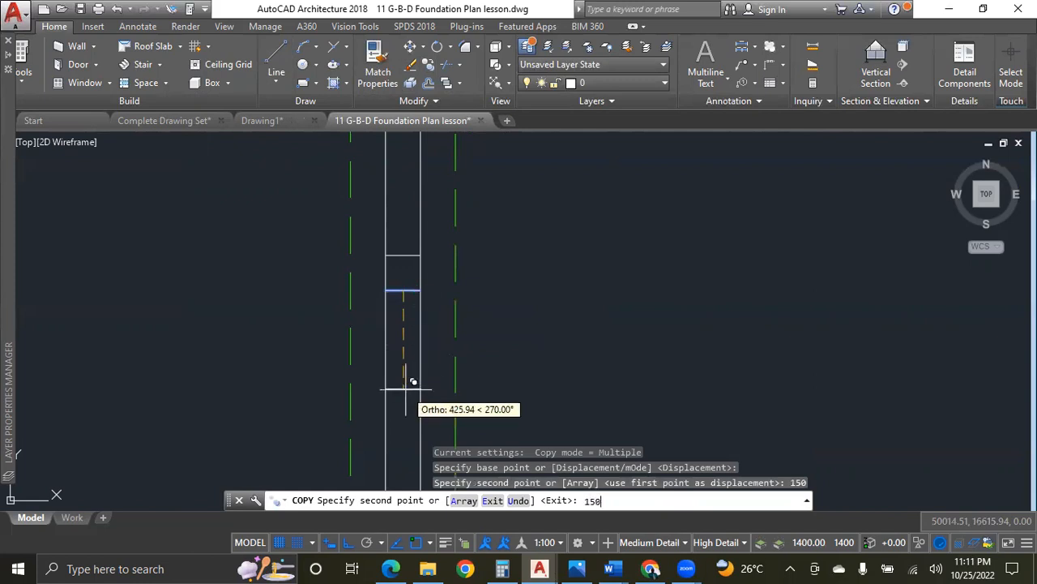
key("Return")
key("Escape")
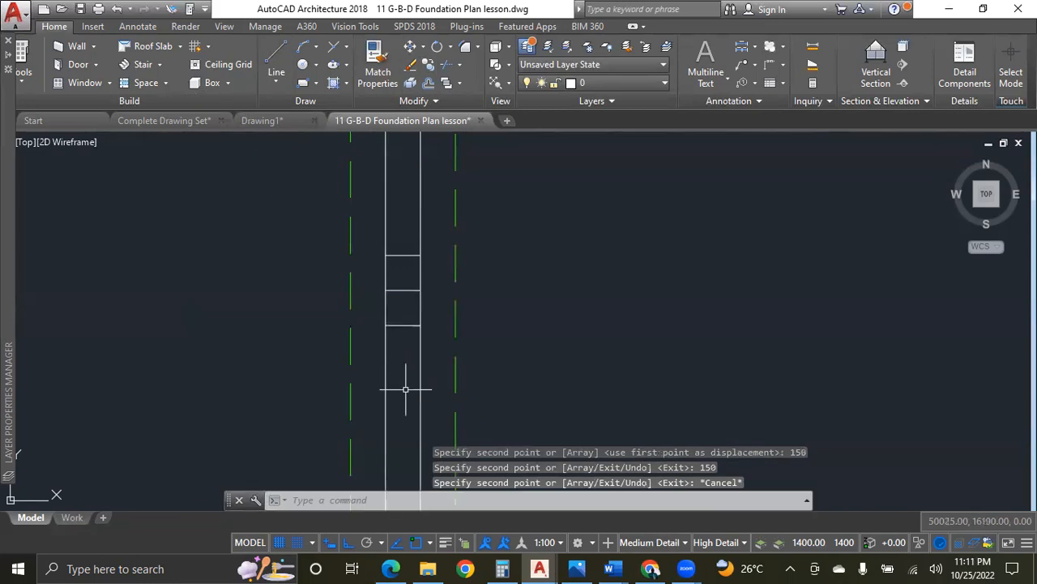
Erase the middle of the three short cross lines on the right outer wall.
left_click(408, 275)
left_click(401, 289)
key("Delete")
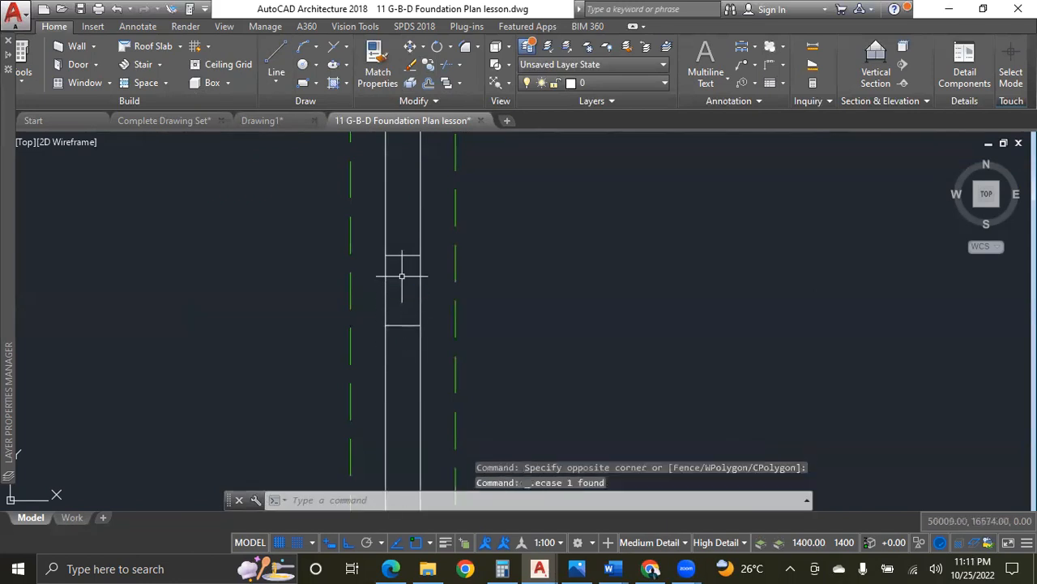
Start a hatch with the SOLID pattern and fill the plan's upper-right wall corner.
scroll(467, 297, "down", 5)
scroll(467, 298, "down", 2)
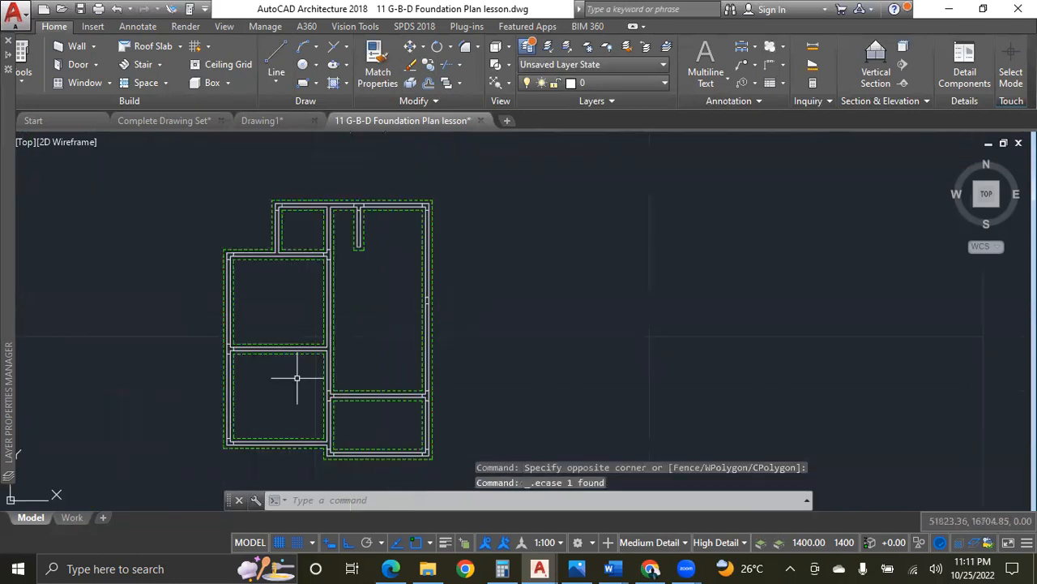
left_click(347, 84)
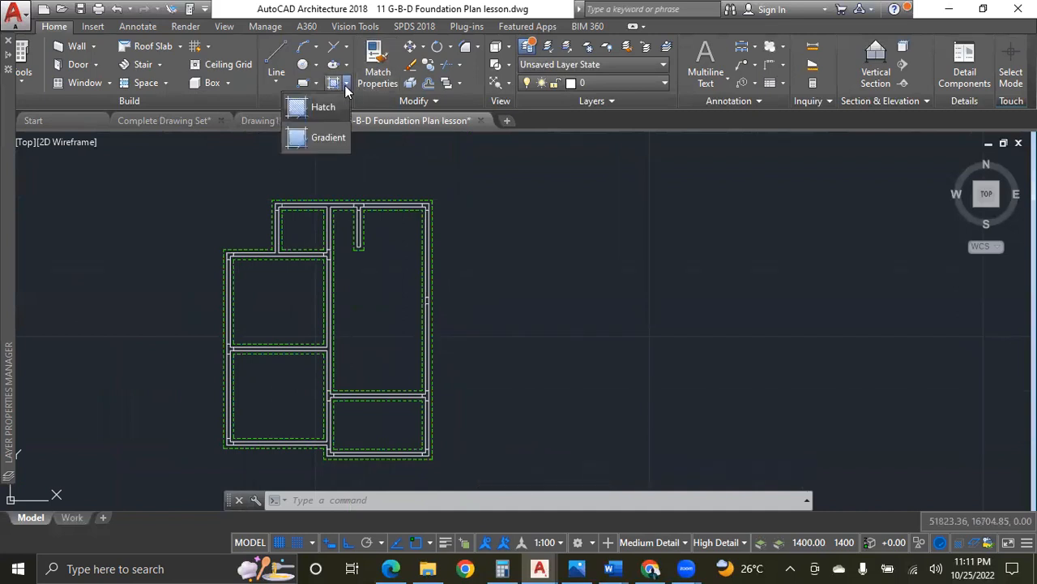
left_click(332, 107)
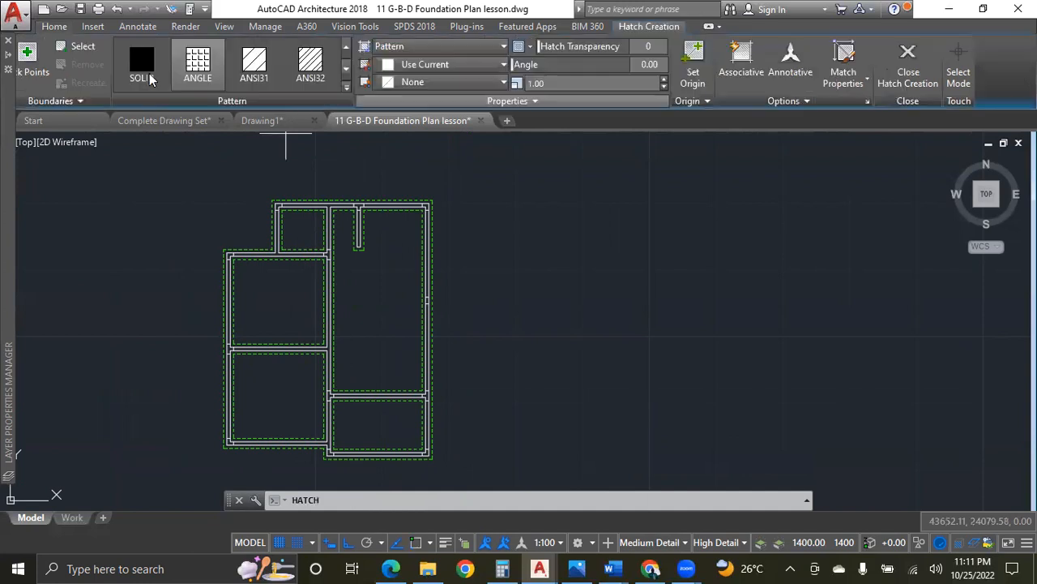
left_click(142, 65)
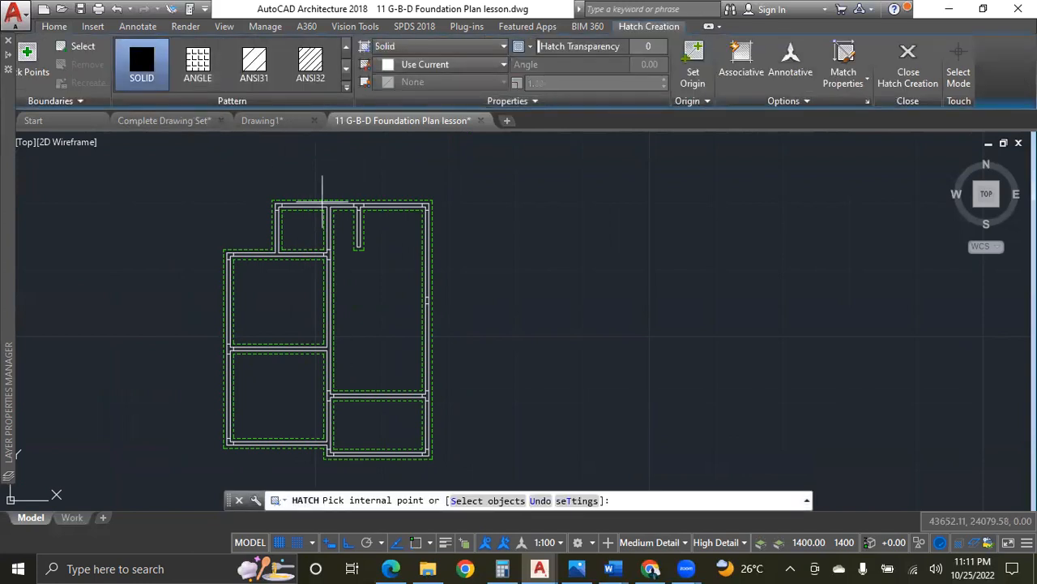
scroll(419, 202, "up", 2)
scroll(419, 202, "up", 3)
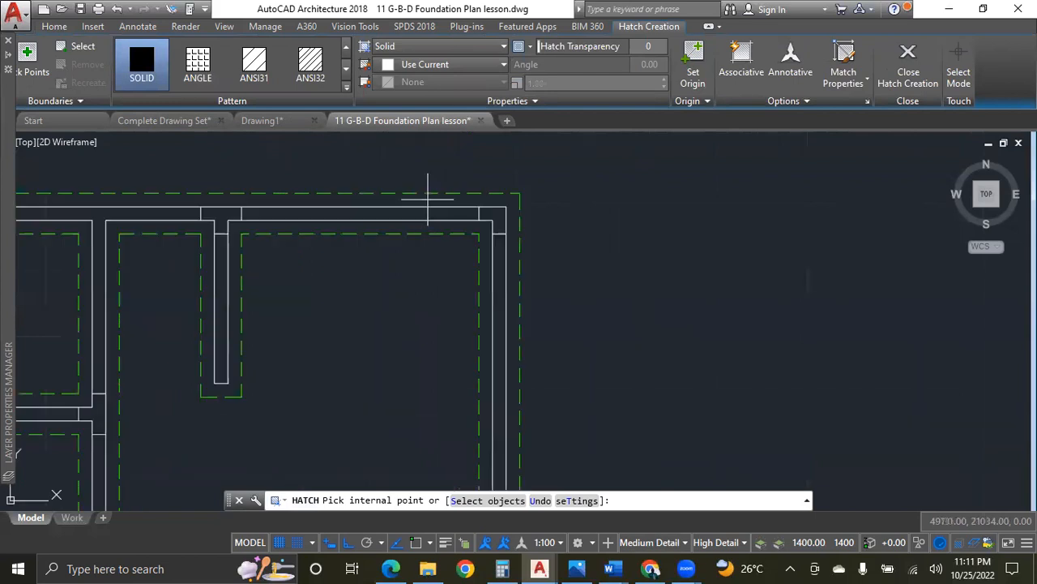
scroll(496, 209, "up", 2)
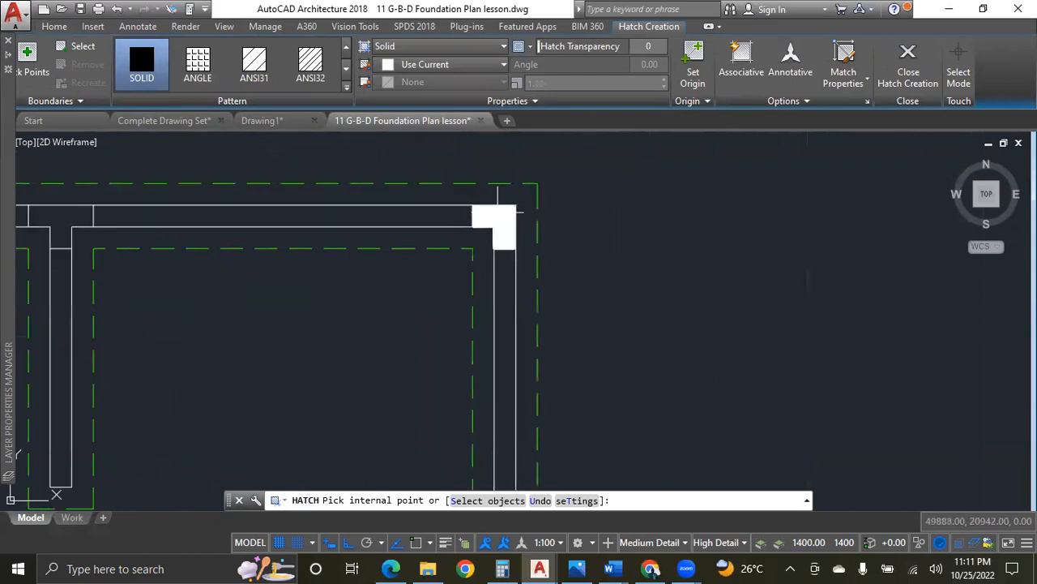
Fill the stub wall junction, the small room's upper-left corner and the central wall junction below that room with the solid hatch.
scroll(496, 219, "down", 2)
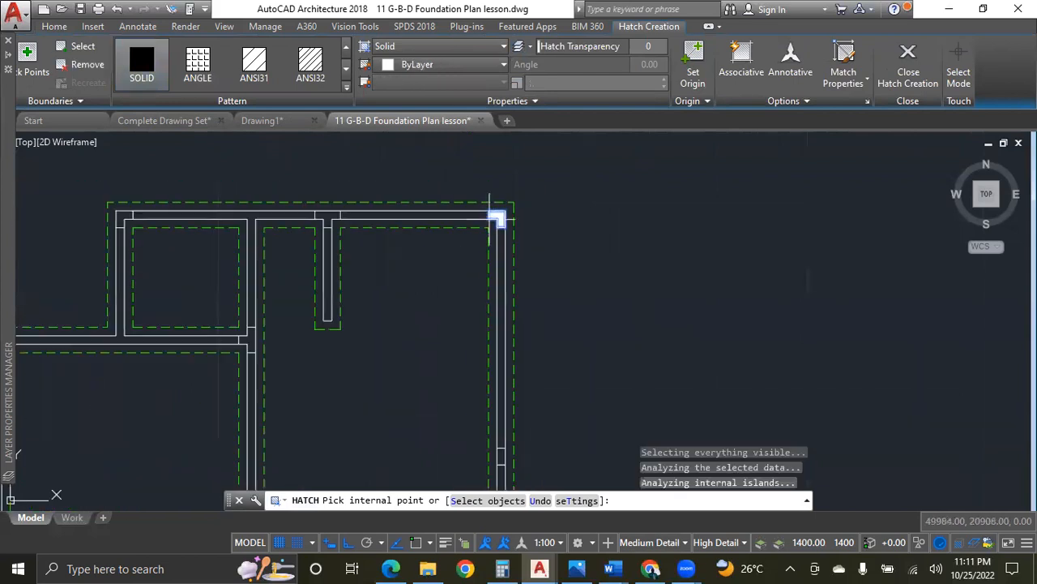
scroll(281, 213, "up", 2)
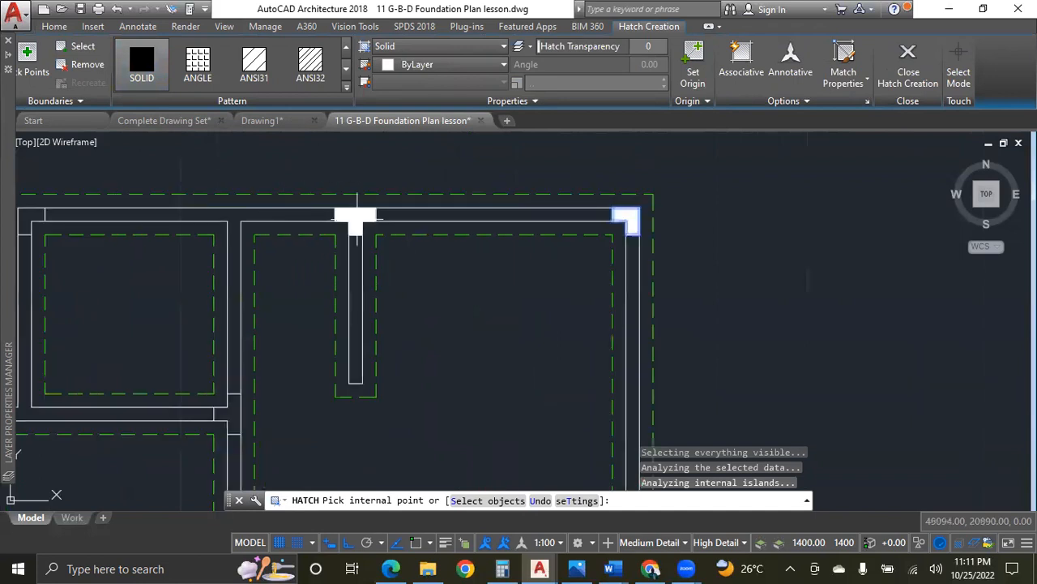
scroll(357, 218, "down", 2)
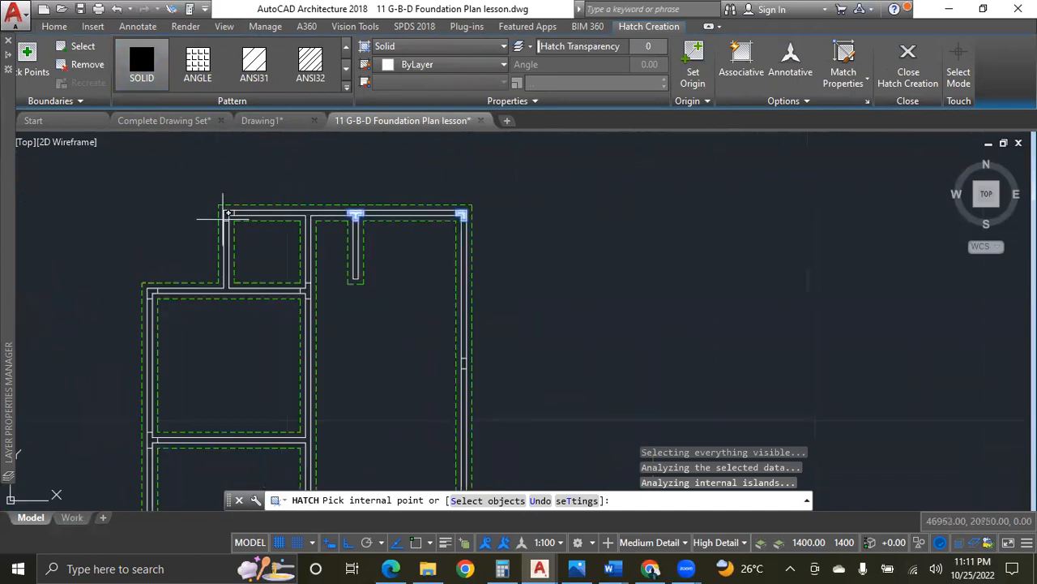
scroll(226, 203, "up", 2)
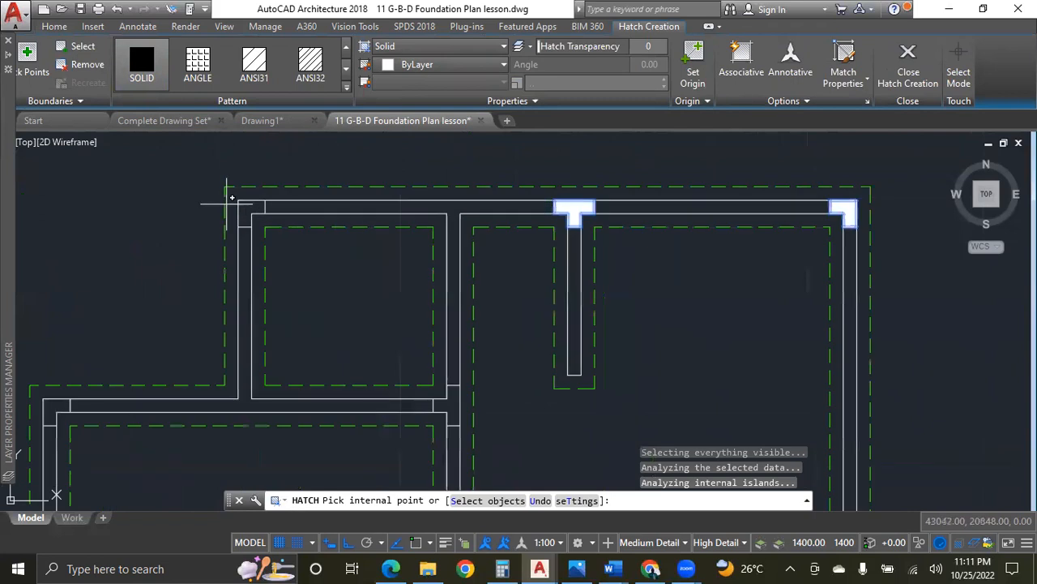
left_click(252, 214)
left_click(447, 404)
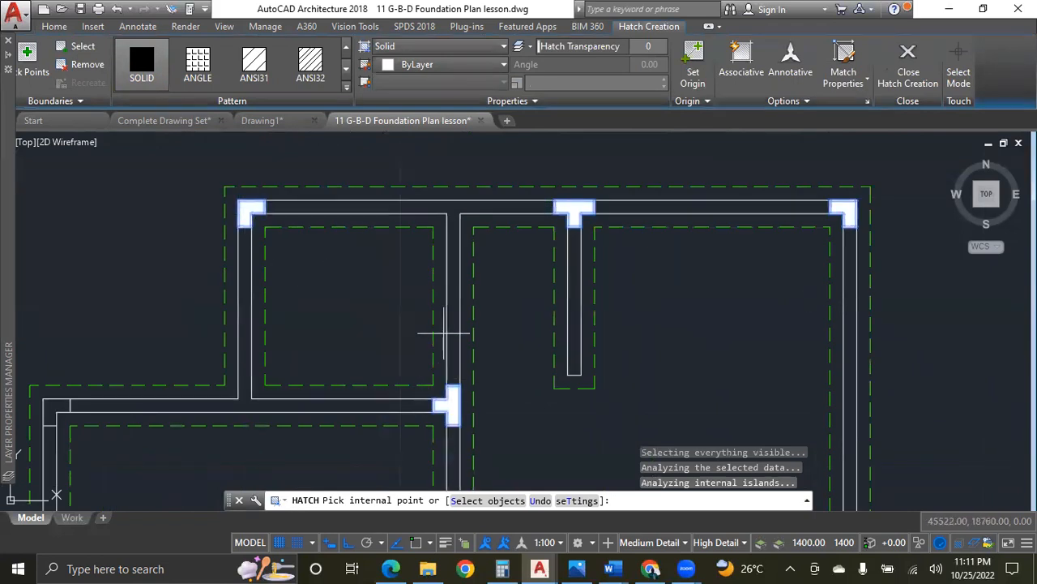
Fill the outer upper-left corner of the upper left room and the left wall junction between the two left rooms with solid hatch.
scroll(454, 287, "down", 2)
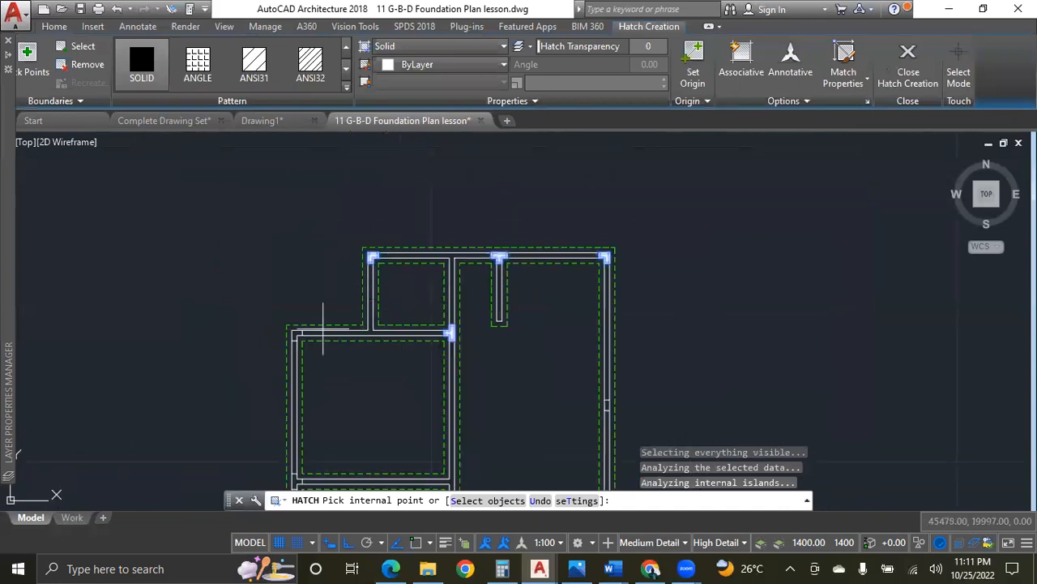
scroll(283, 348, "up", 3)
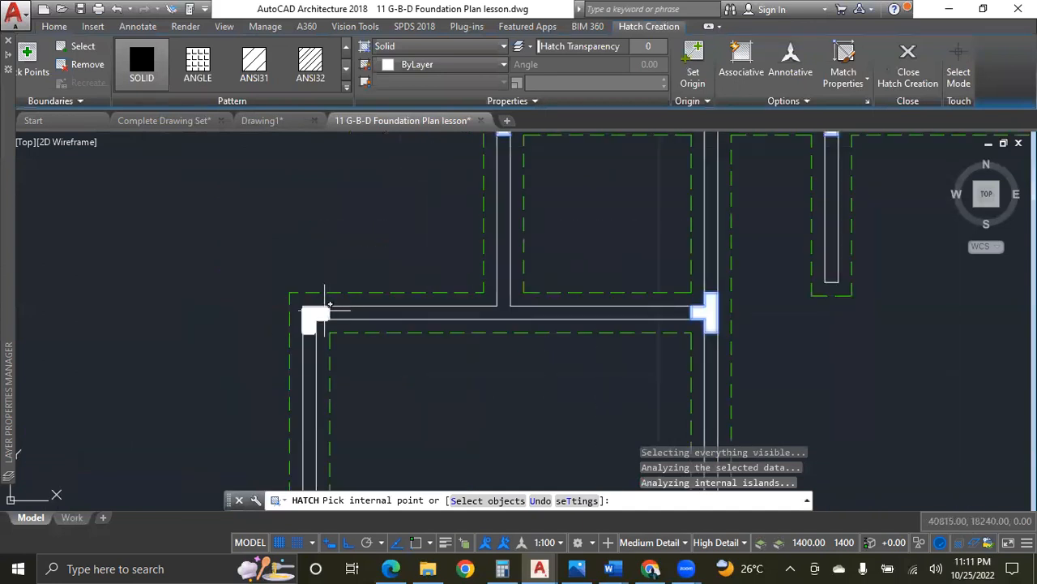
left_click(310, 316)
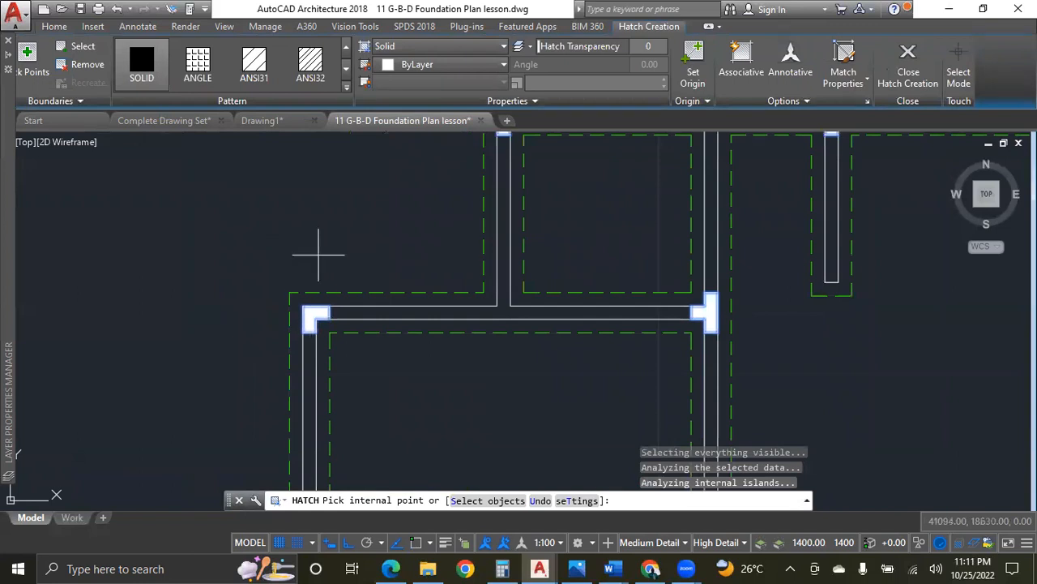
scroll(317, 253, "down", 4)
scroll(320, 356, "up", 5)
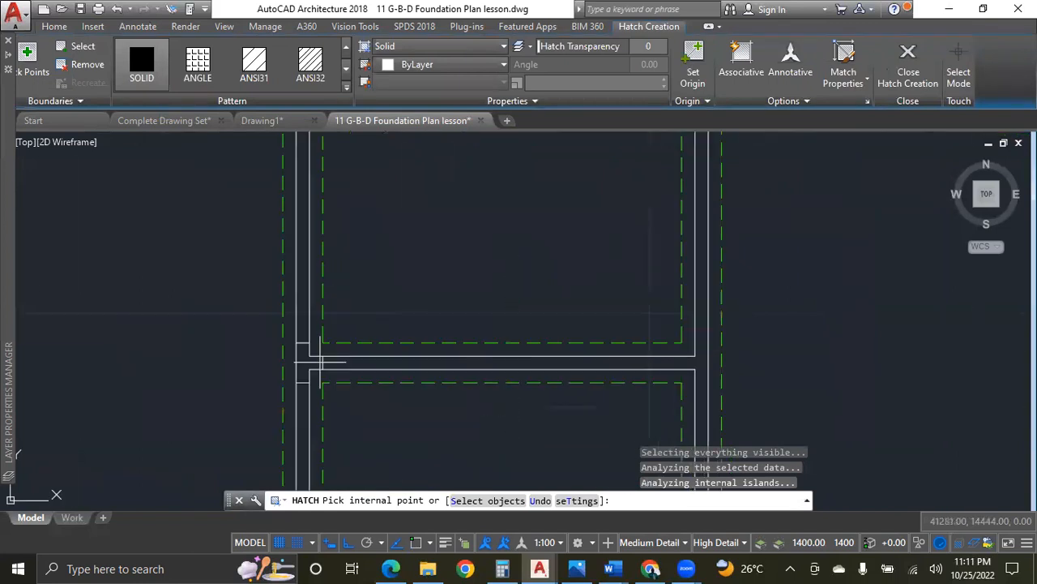
left_click(303, 363)
scroll(305, 312, "down", 3)
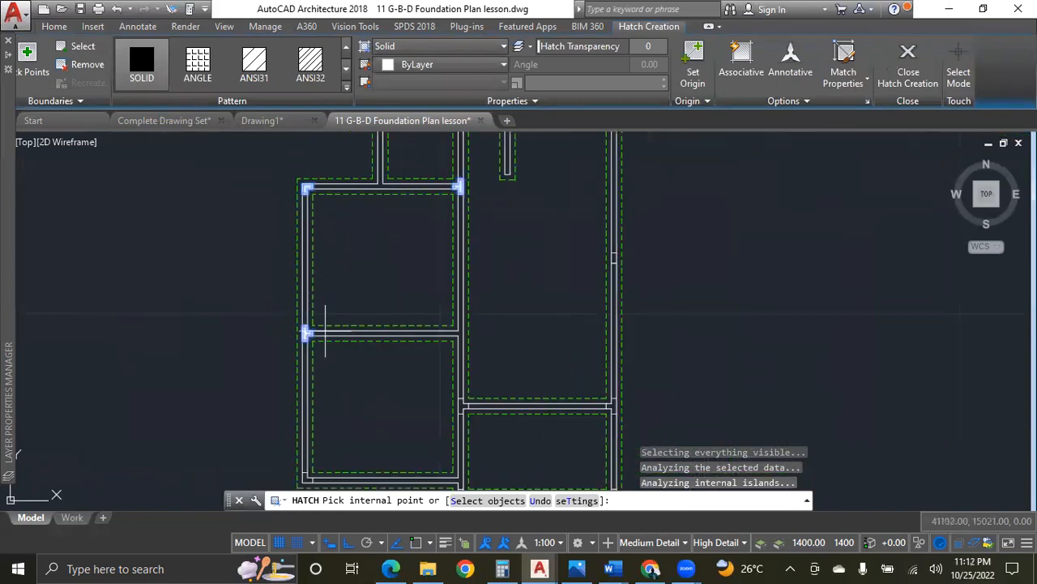
Fill the two wall junctions at either end of the lower-right room's upper wall with the solid hatch.
scroll(495, 391, "up", 3)
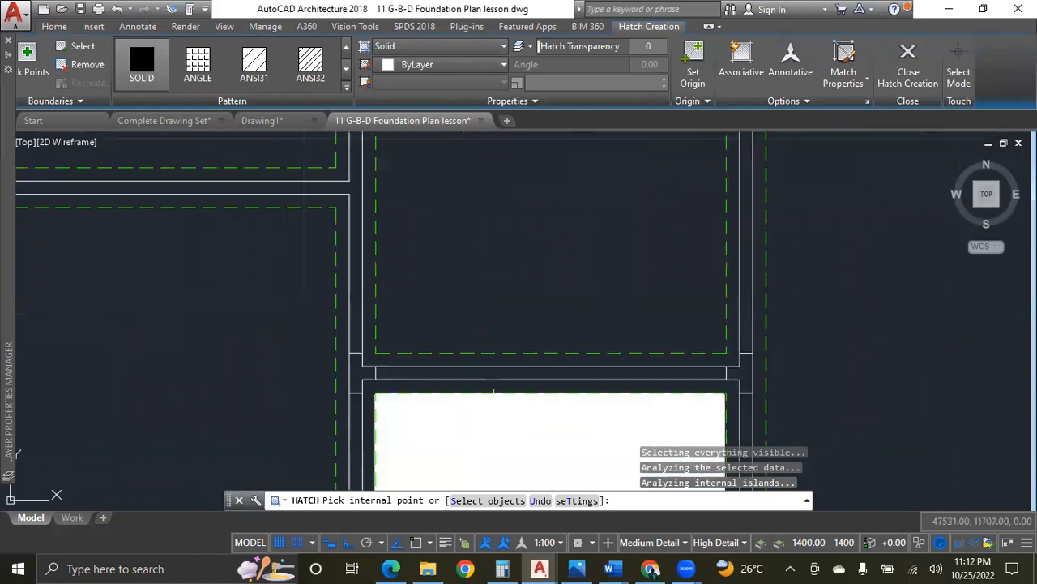
left_click(363, 366)
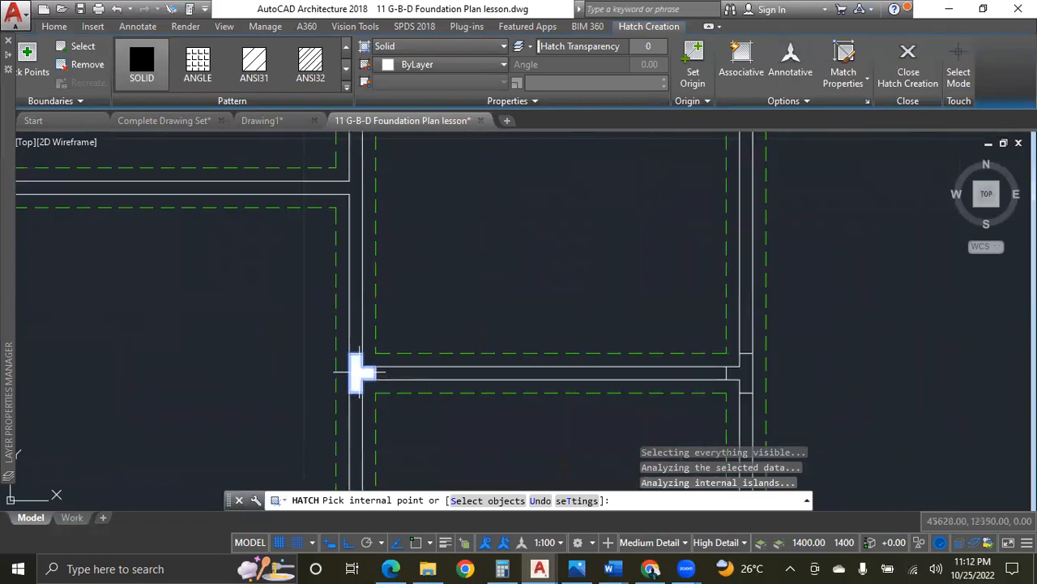
scroll(357, 373, "down", 3)
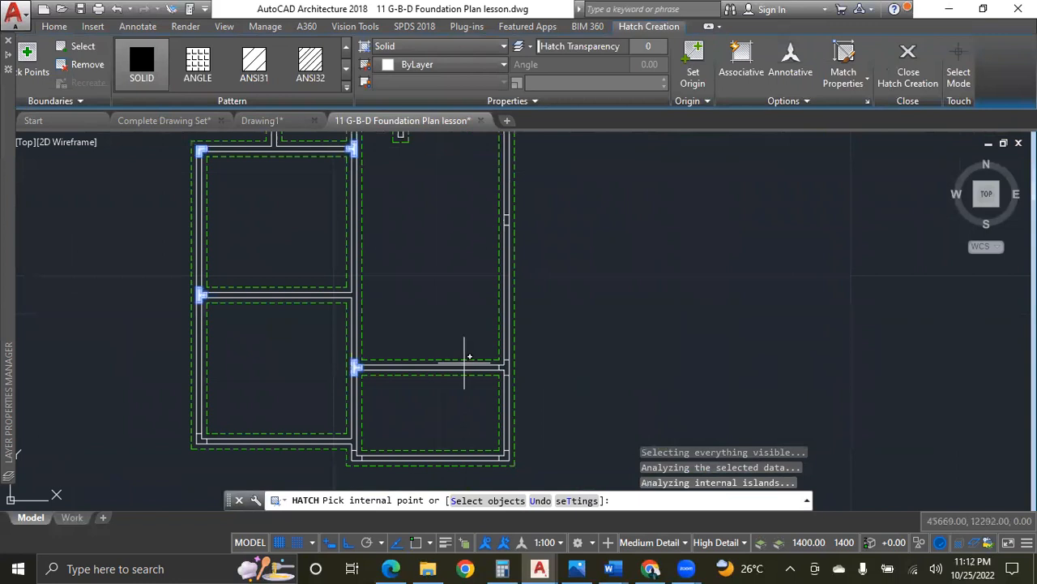
scroll(501, 362, "up", 4)
left_click(521, 373)
scroll(510, 340, "down", 4)
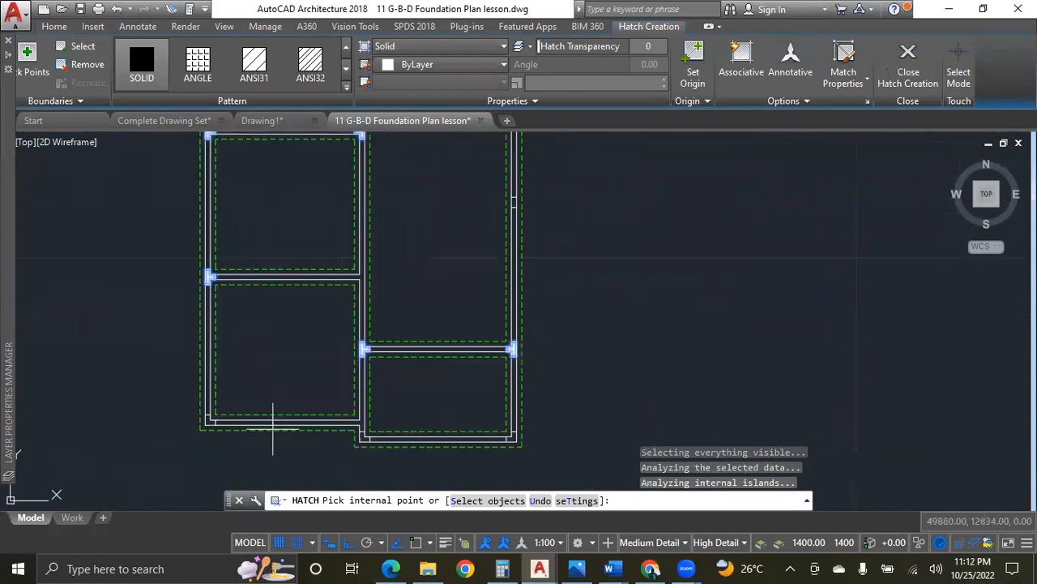
Fill the plan's lower-left corner and both bottom corners of the lower-right room with solid hatch, and finish the hatch.
scroll(207, 421, "up", 2)
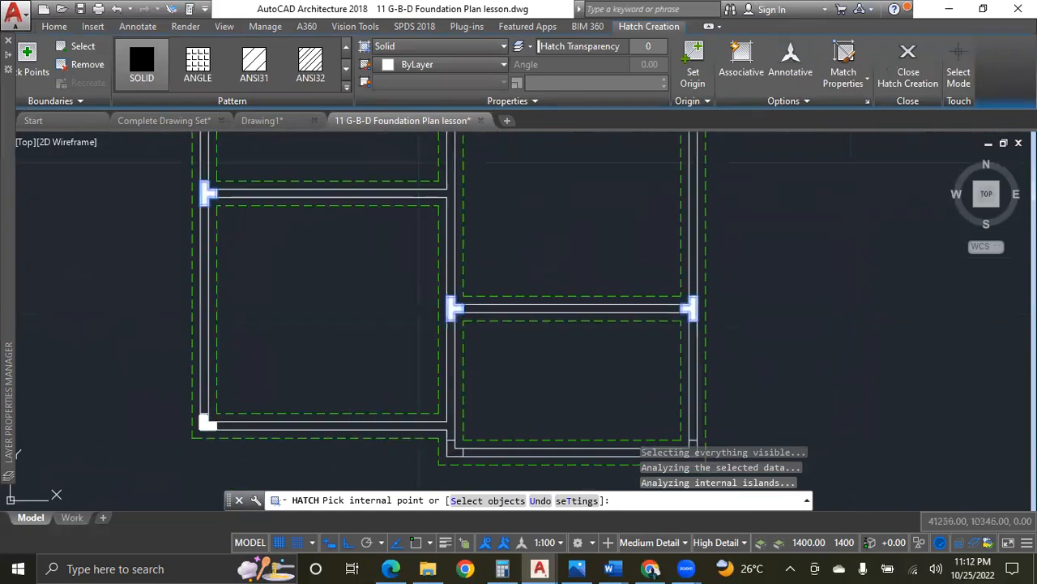
scroll(208, 421, "down", 2)
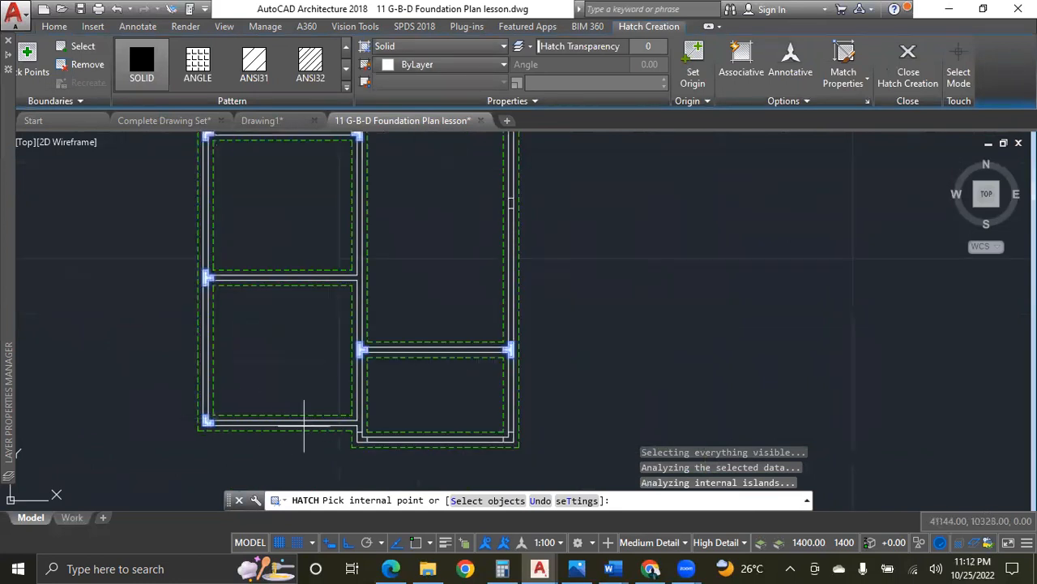
scroll(433, 428, "up", 4)
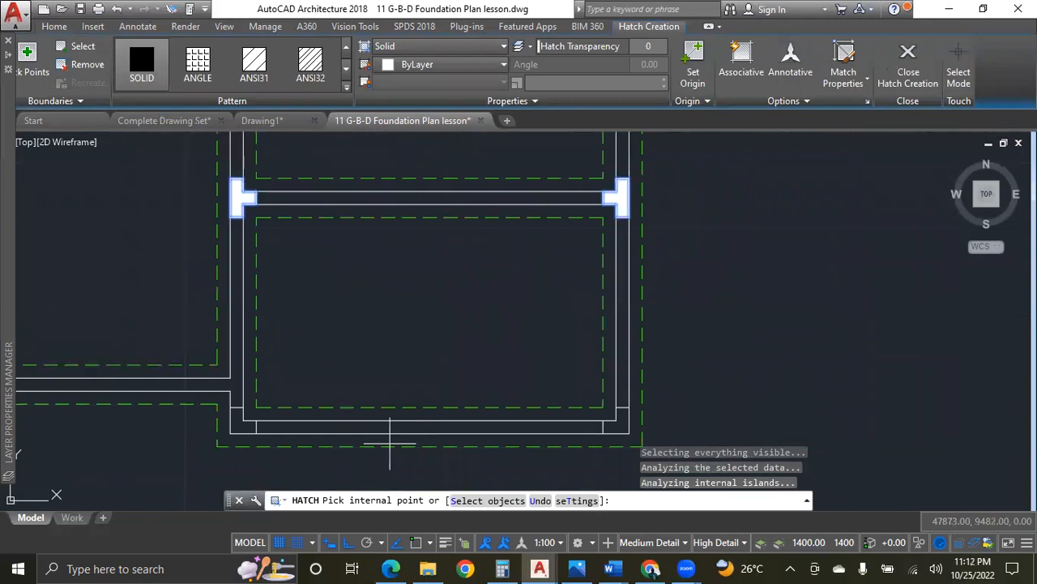
left_click(236, 425)
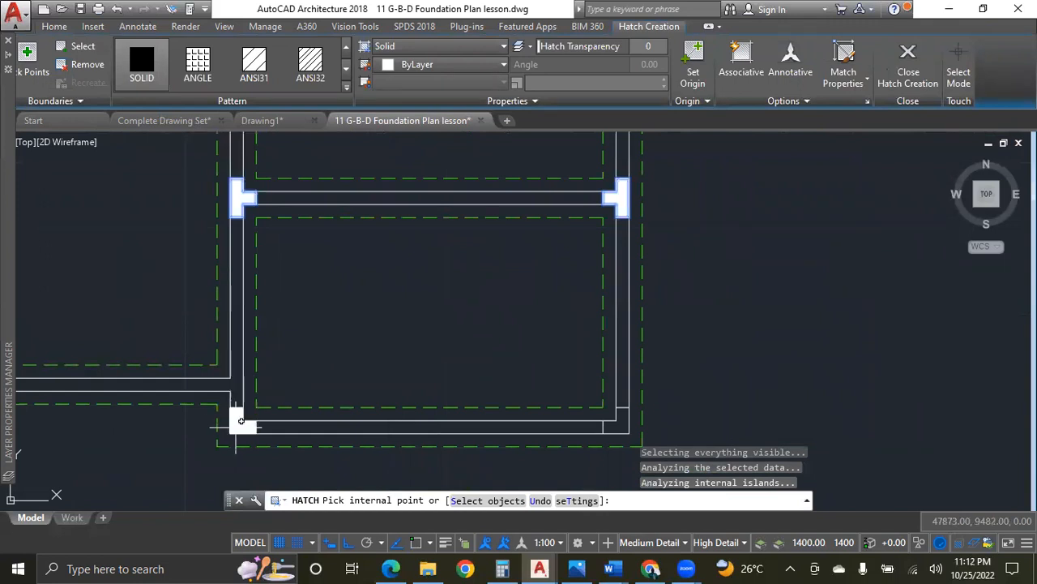
left_click(615, 429)
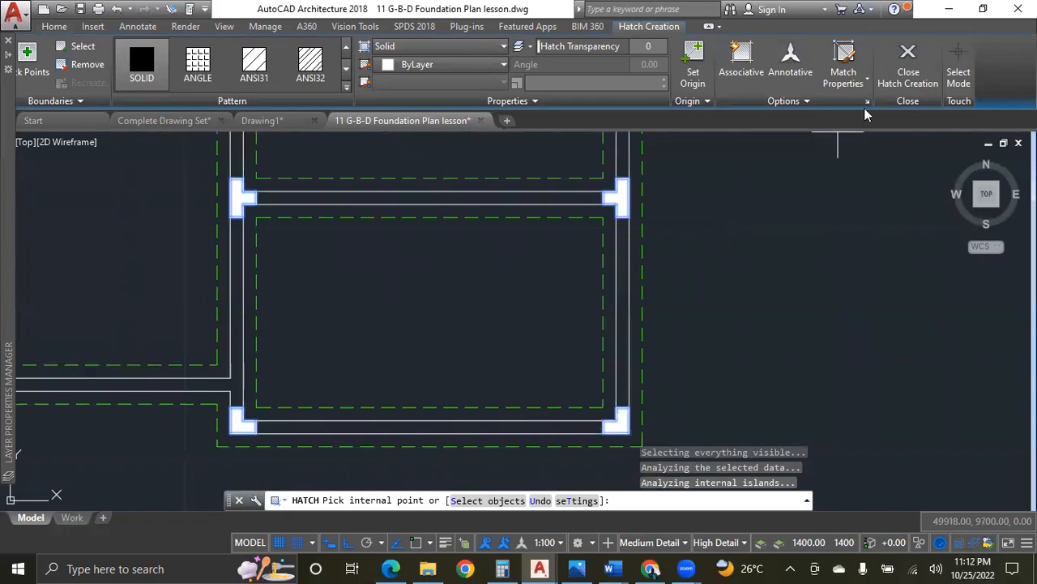
key("Return")
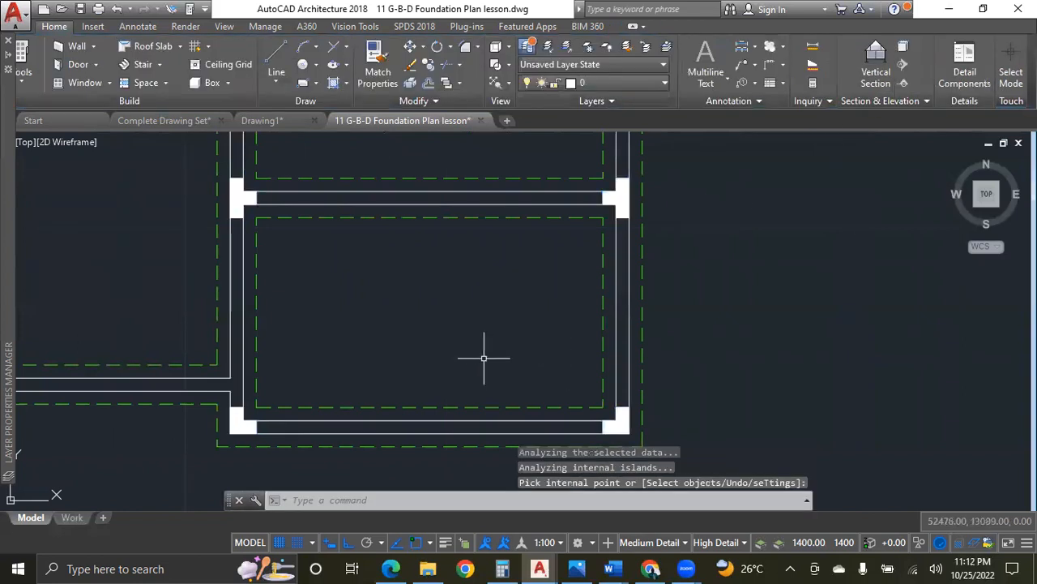
Try a linear dimension across the dashed footing lines at the small room's upper-left corner with a placement distance of 600, and undo it.
scroll(487, 356, "down", 4)
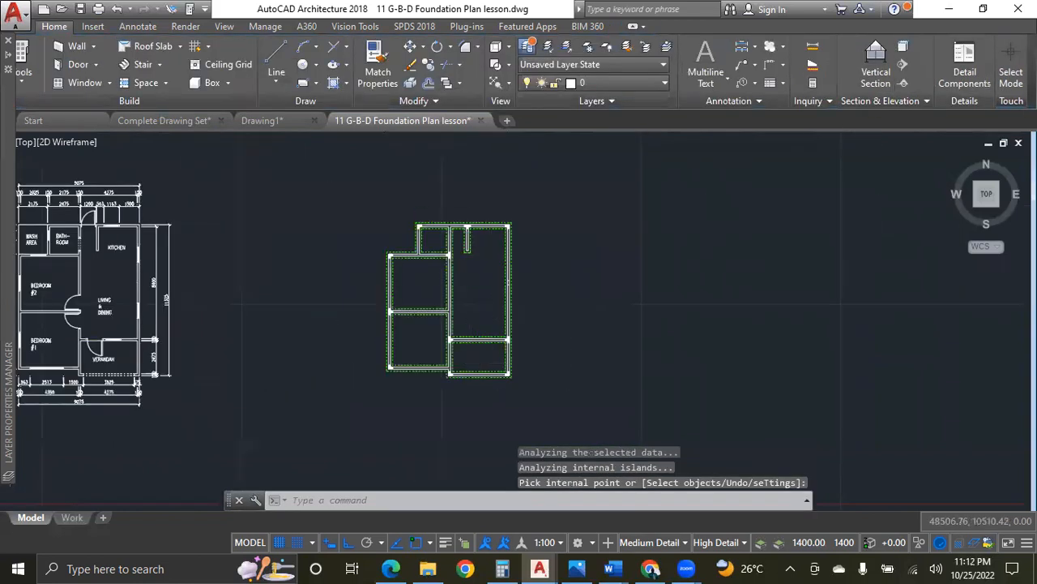
scroll(446, 212, "up", 5)
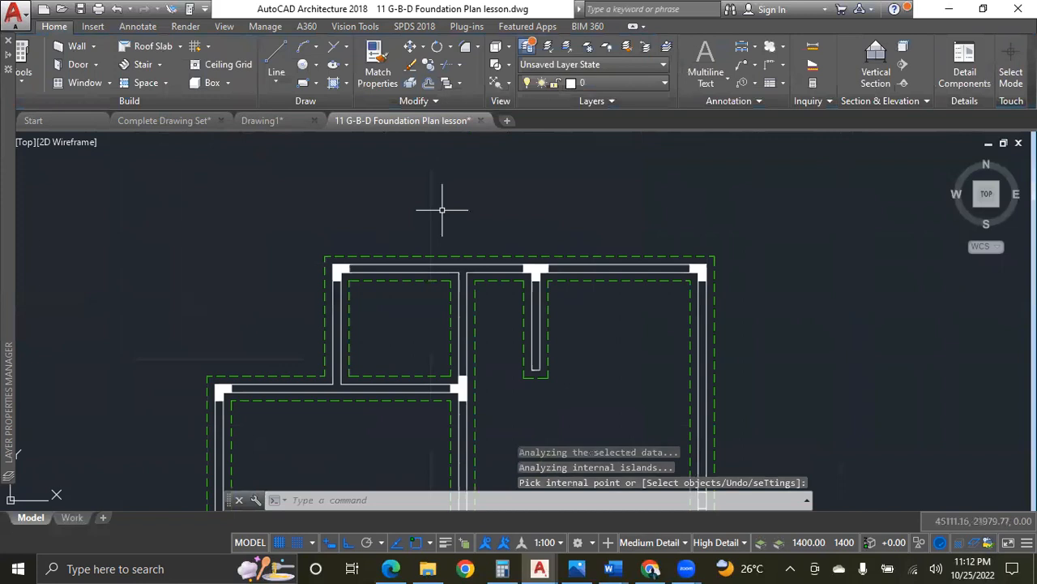
left_click(137, 25)
left_click(374, 56)
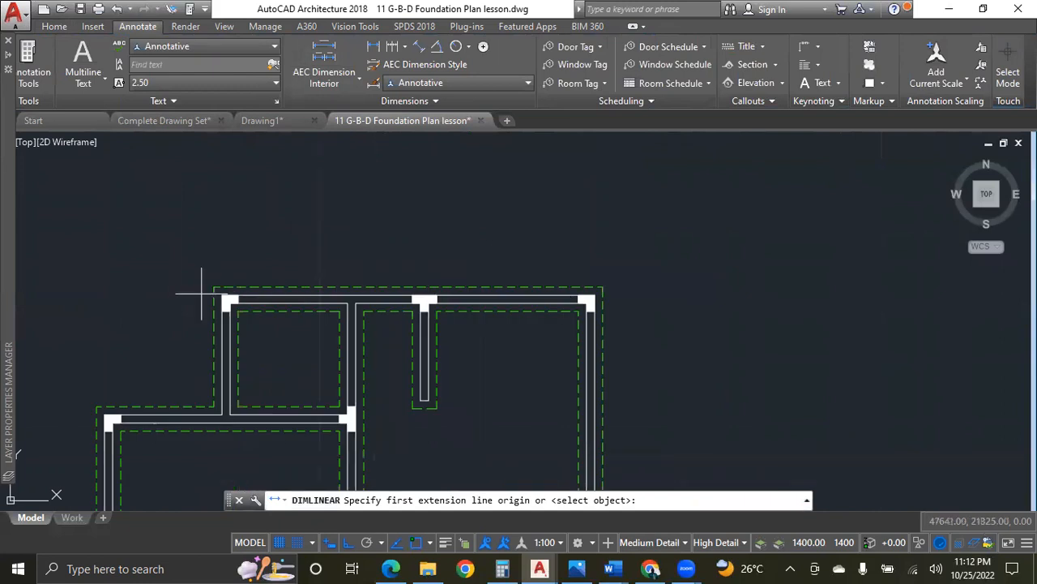
left_click(214, 287)
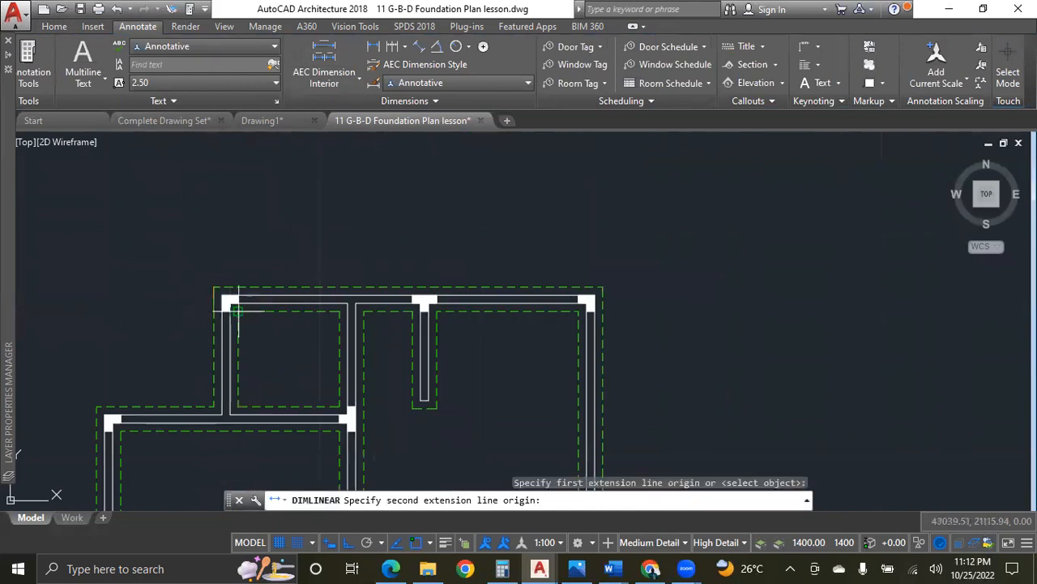
left_click(237, 309)
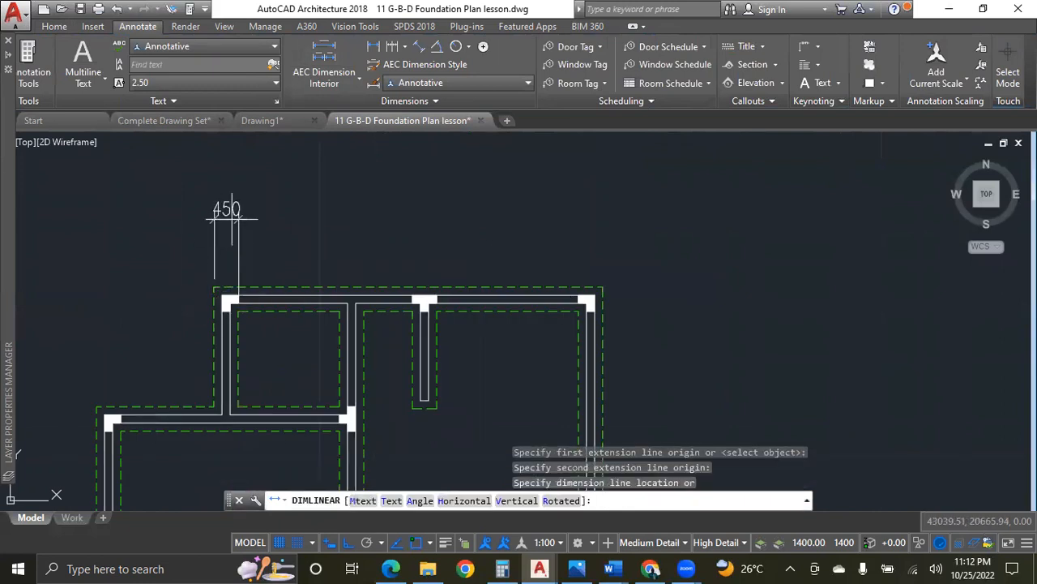
scroll(234, 217, "up", 2)
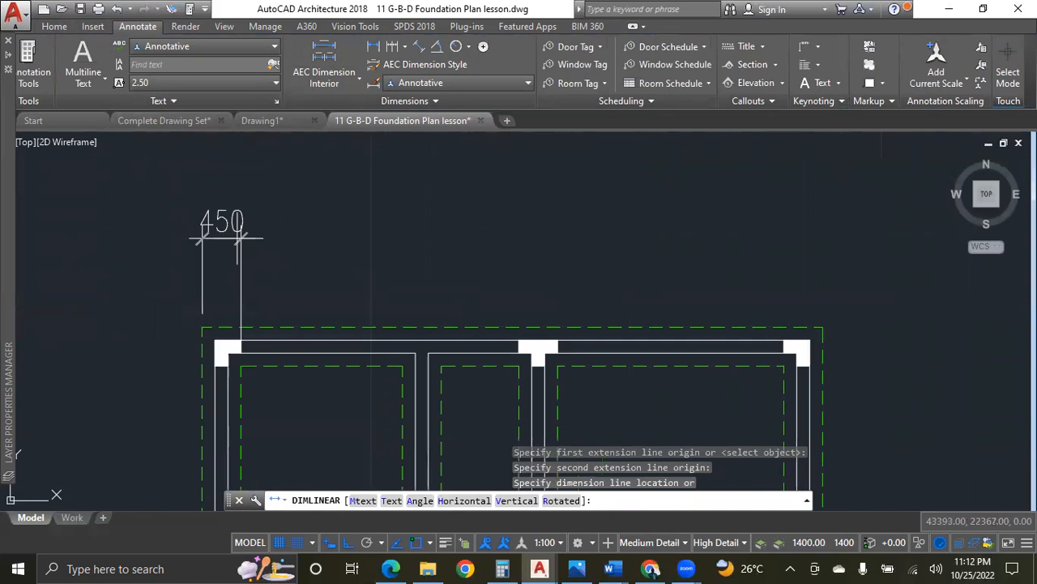
key("Return")
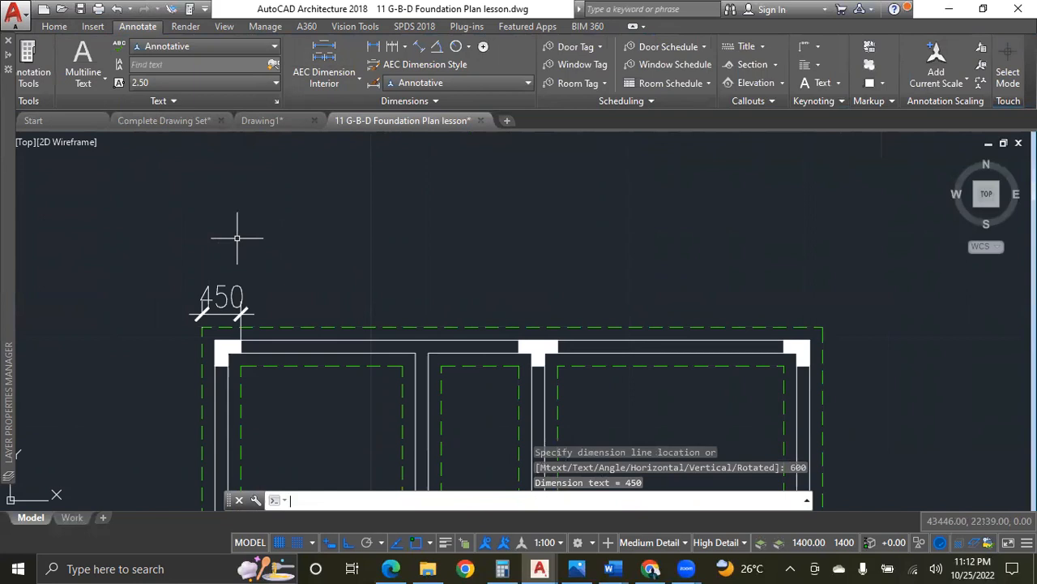
key("ctrl+z")
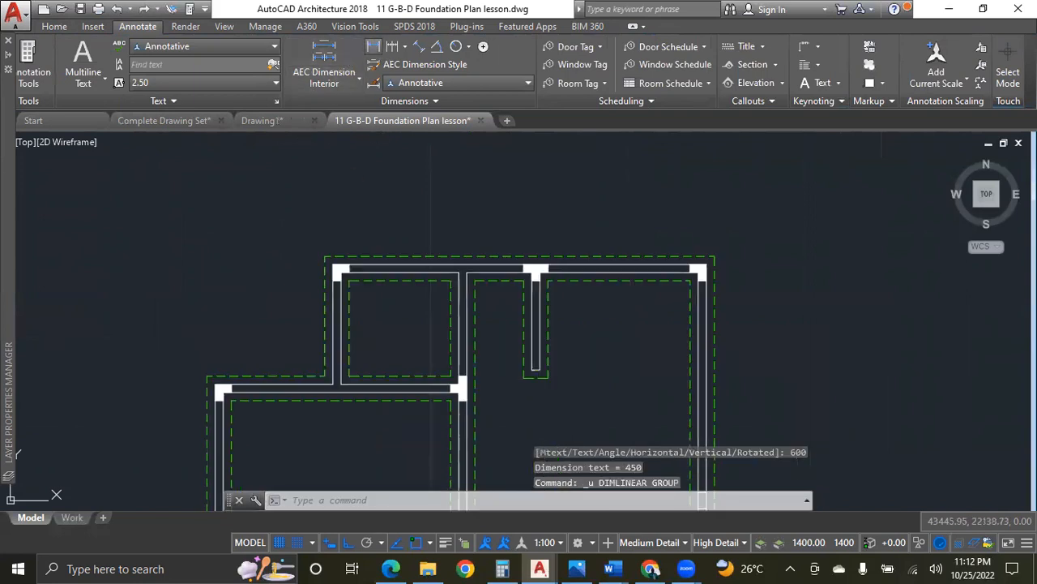
Try the footing width dimension at the small room's upper-left corner with the dimension line 1200 above the footing, and undo it.
left_click(374, 46)
scroll(336, 220, "up", 3)
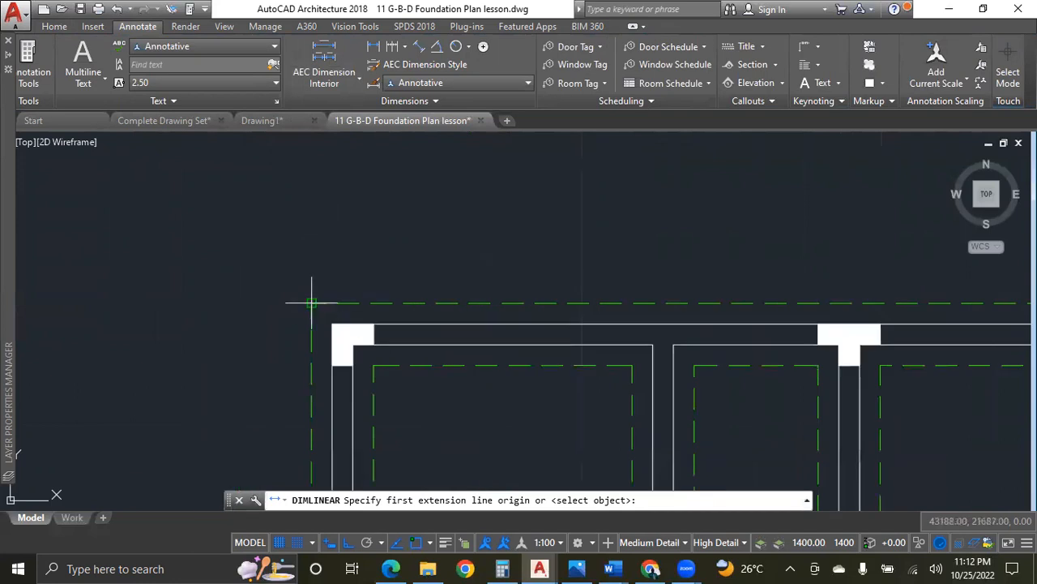
left_click(311, 303)
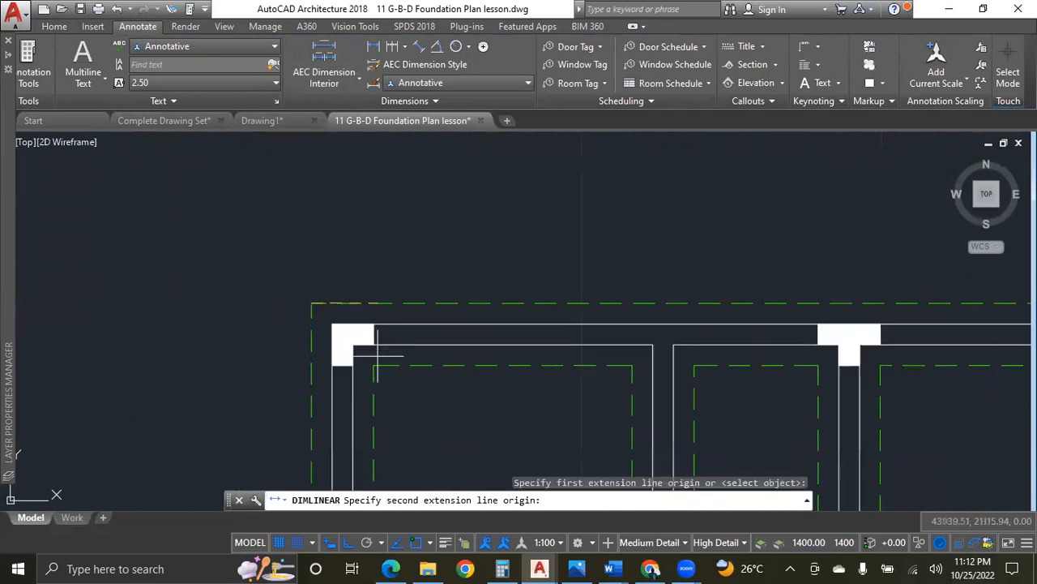
left_click(373, 301)
scroll(373, 261, "down", 2)
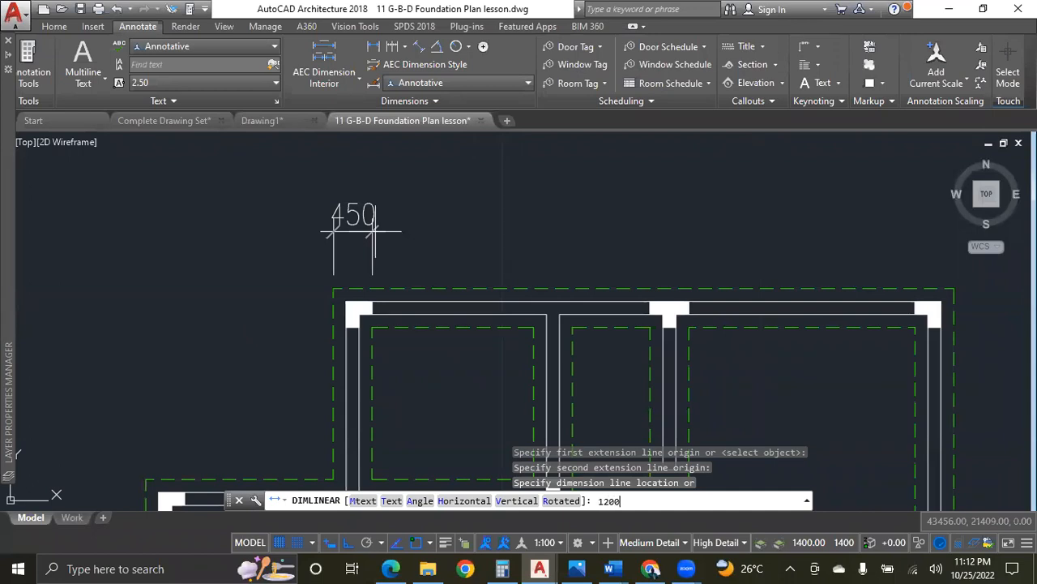
type("1200")
key("Return")
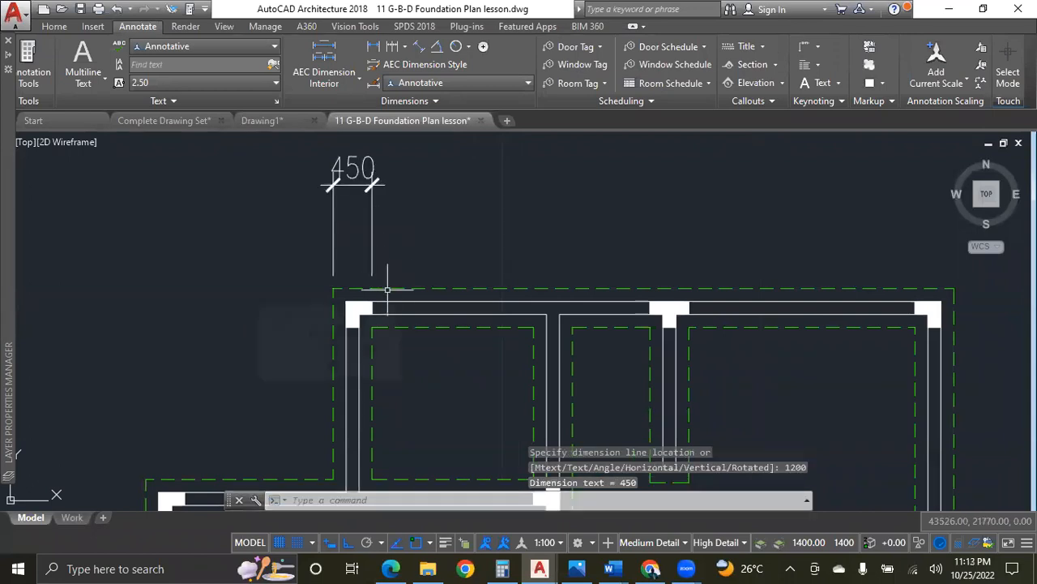
key("ctrl+z")
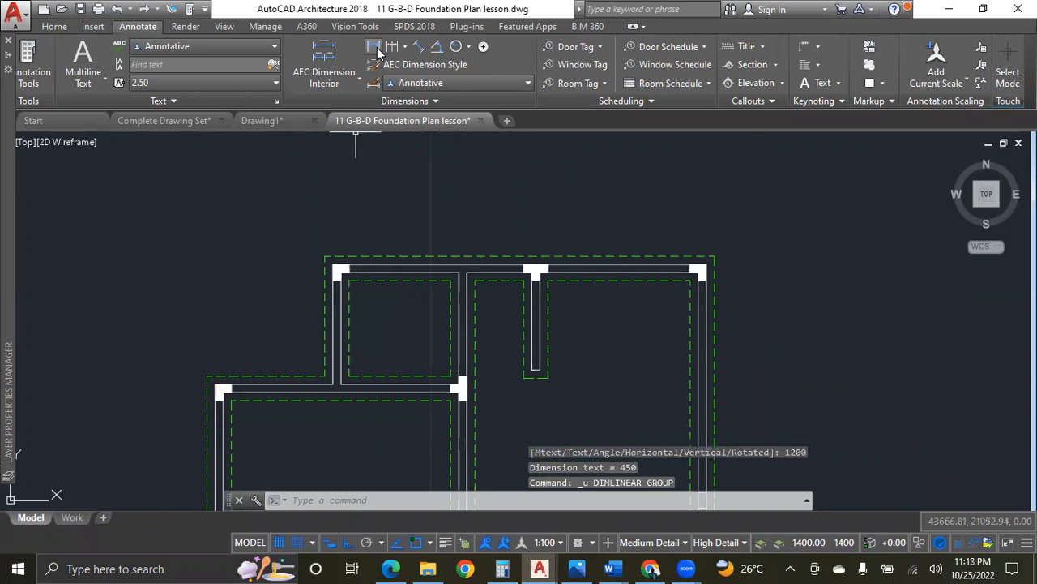
Add a linear dimension of the footing width at the small room's upper-left corner, with its dimension line 600 above the outer dashed line.
left_click(374, 46)
scroll(336, 222, "up", 4)
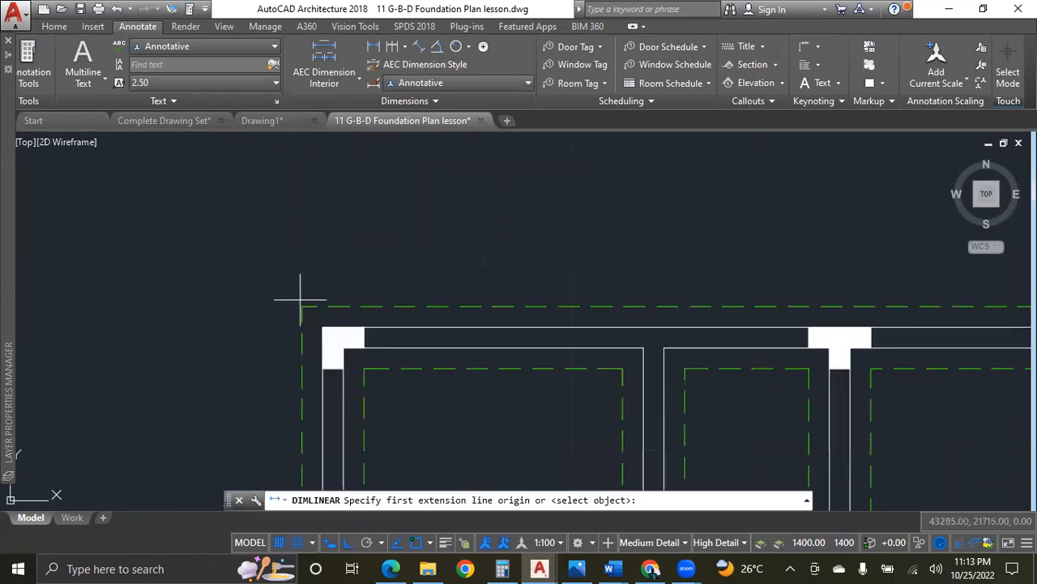
left_click(303, 306)
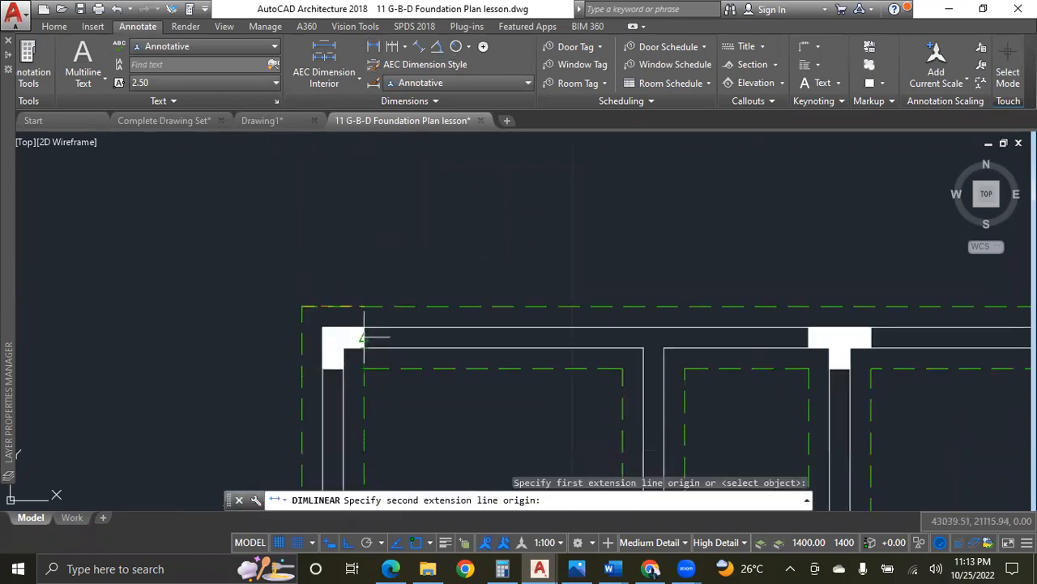
left_click(364, 309)
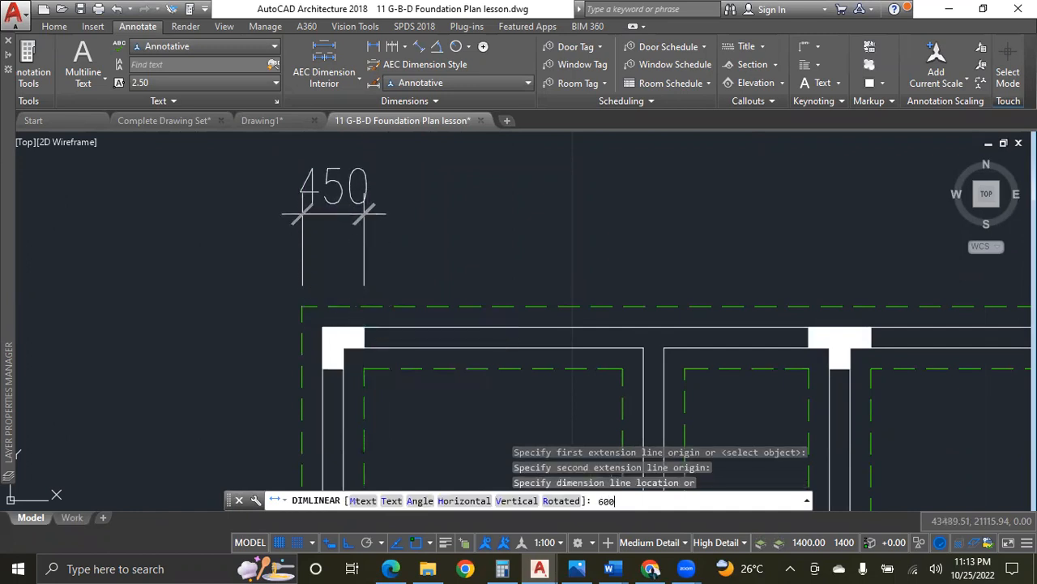
key("Return")
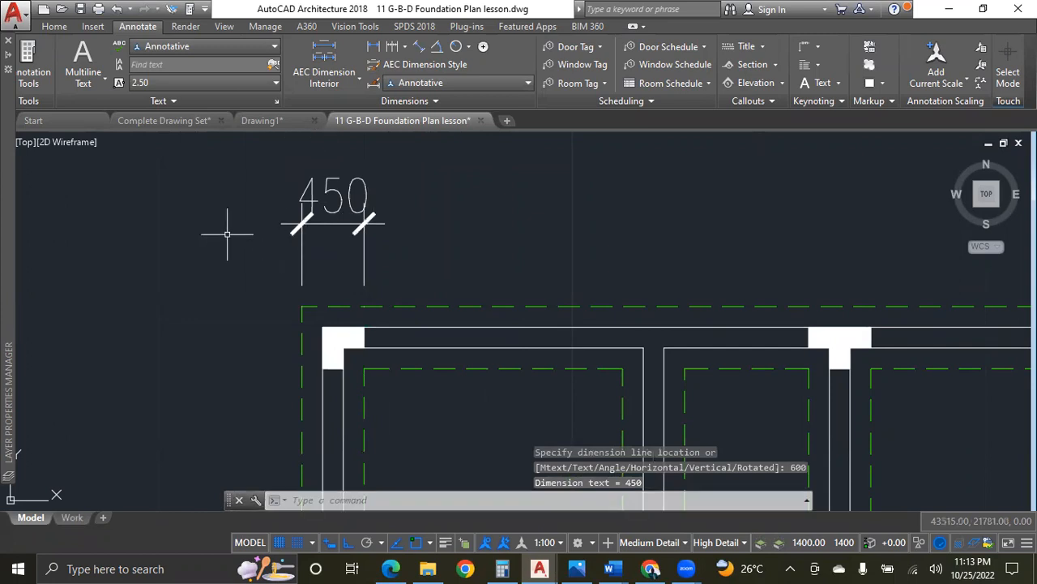
Continue the dimension chain from the corner footing across the small room's interior and the footing to its right.
scroll(227, 234, "down", 4)
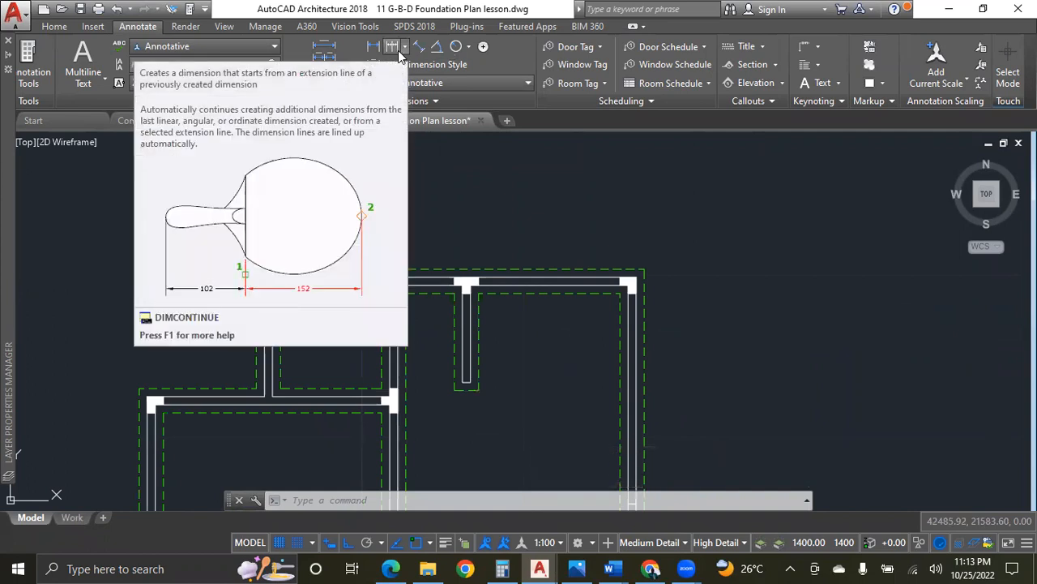
left_click(397, 49)
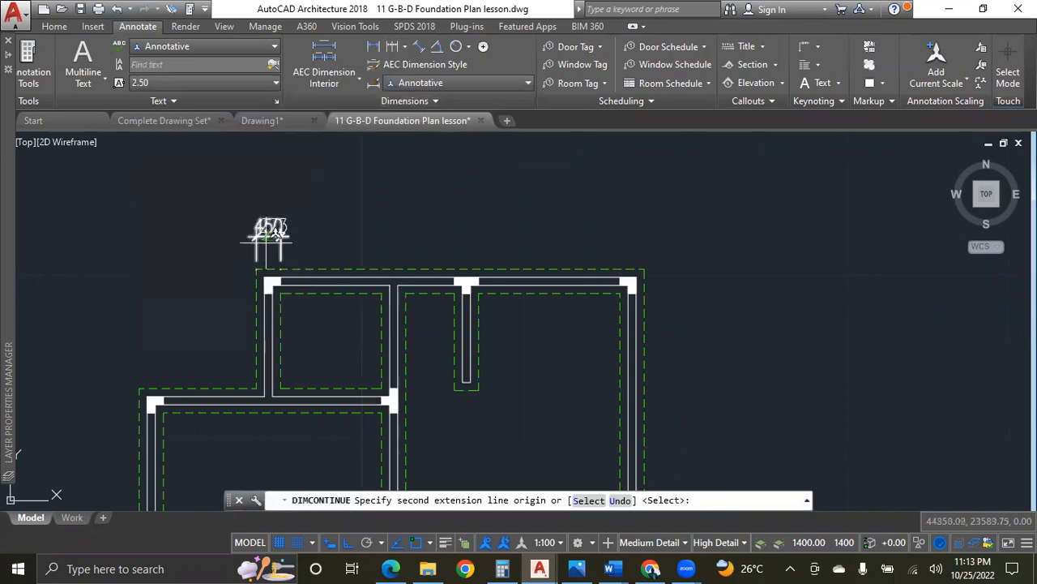
scroll(294, 230, "up", 2)
scroll(293, 235, "up", 2)
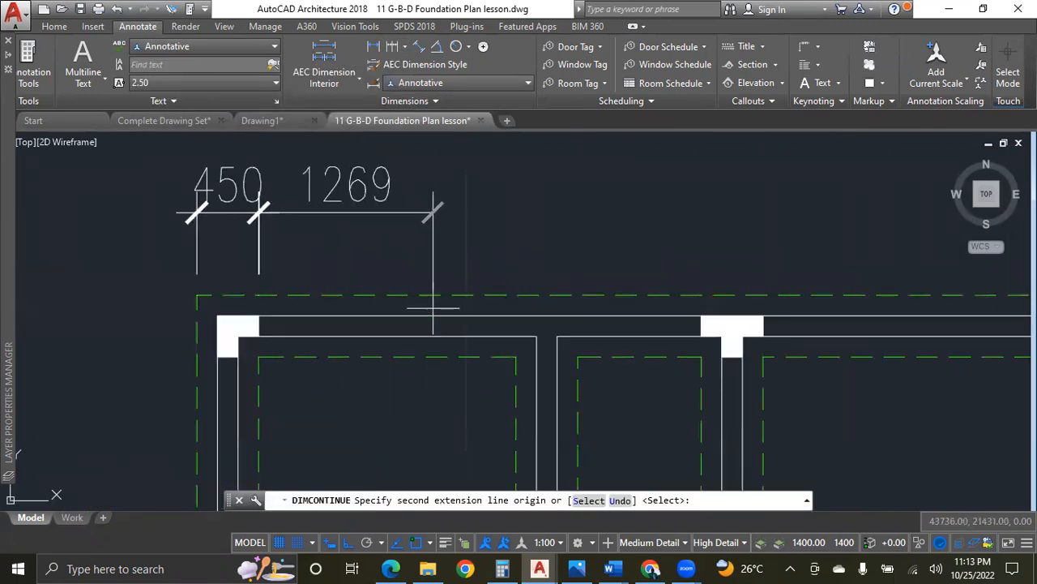
left_click(517, 335)
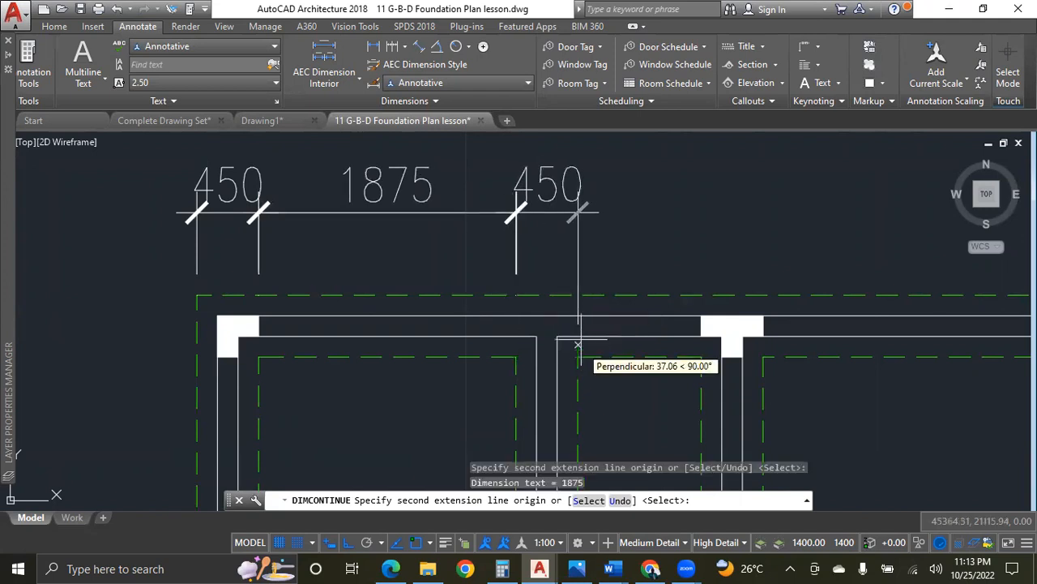
left_click(580, 298)
Continue the chain across the narrow bay, the middle column's footing, the wide right bay and the upper-right corner footing, and finish it.
scroll(583, 297, "down", 4)
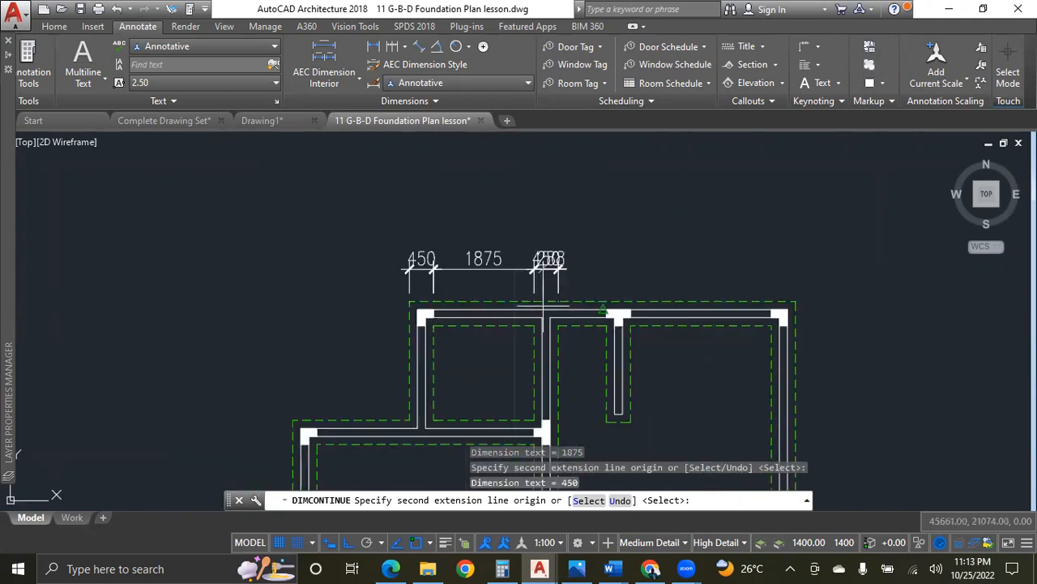
scroll(640, 314, "up", 2)
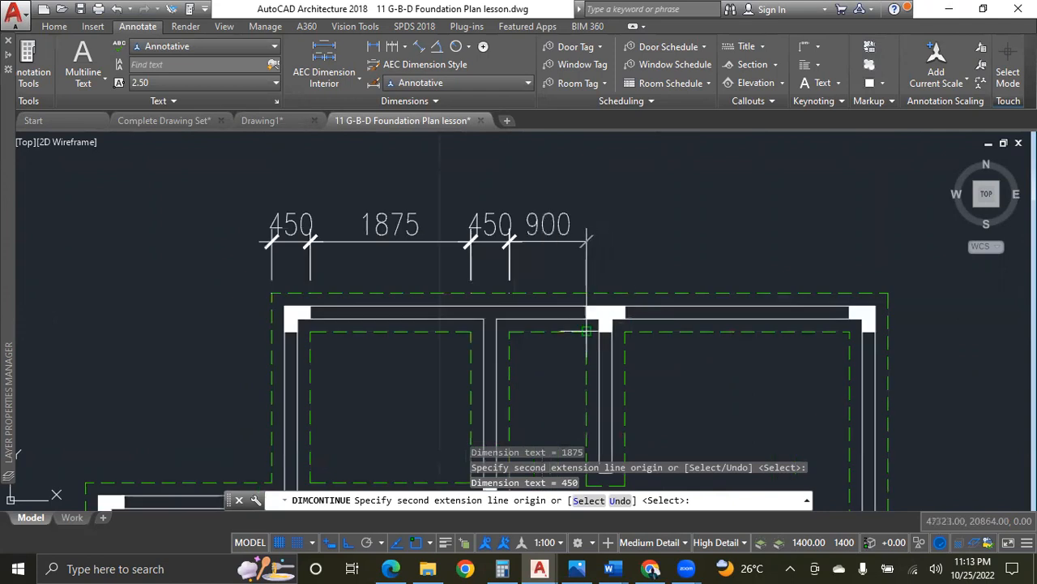
left_click(587, 293)
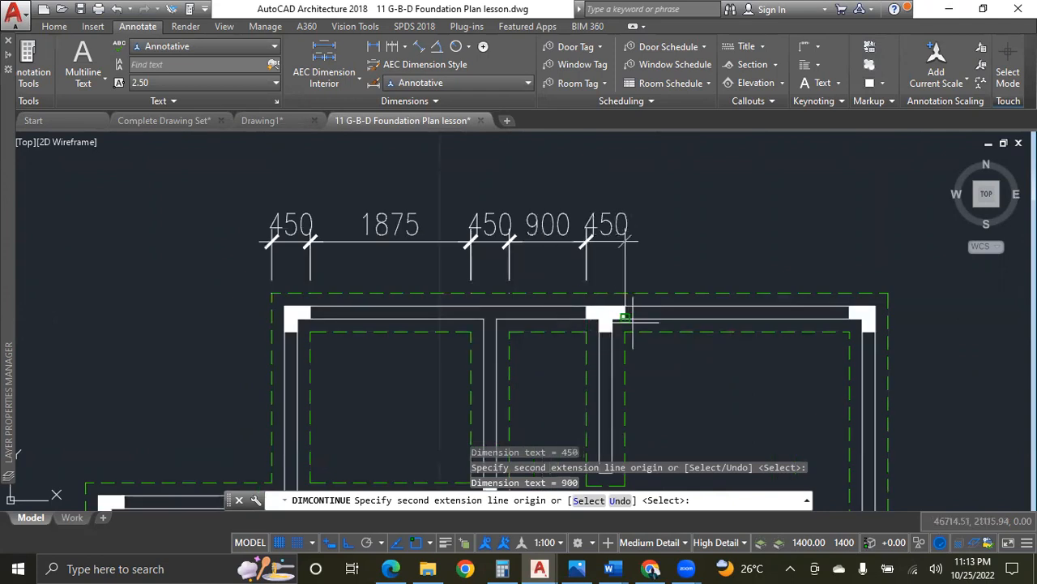
left_click(624, 326)
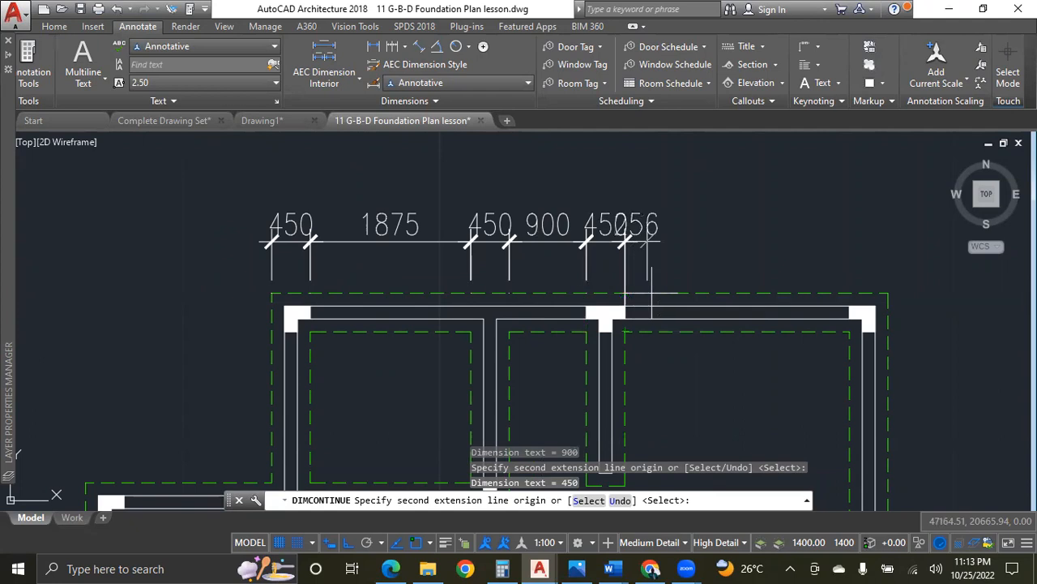
left_click(849, 320)
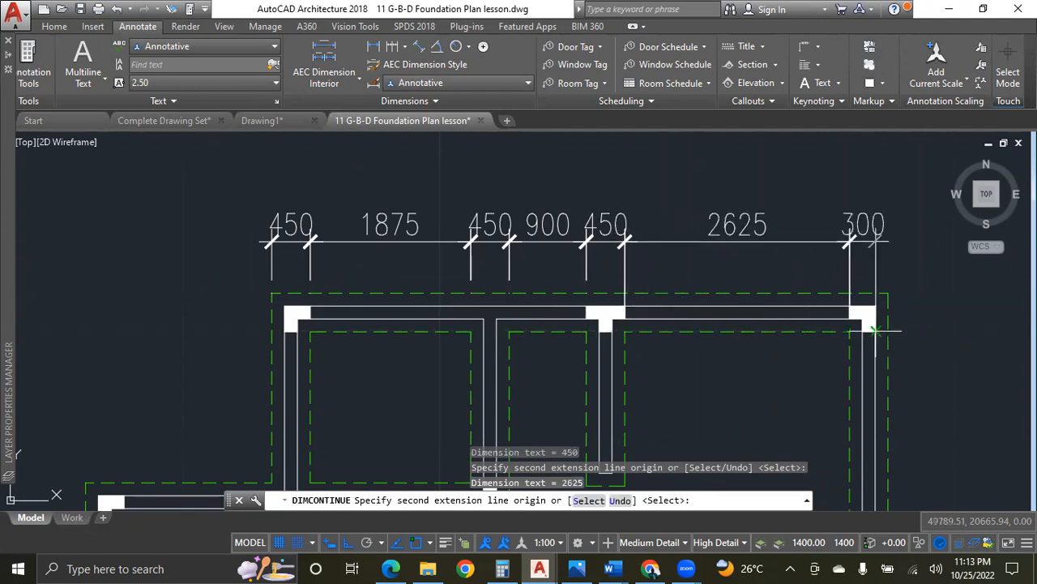
left_click(889, 330)
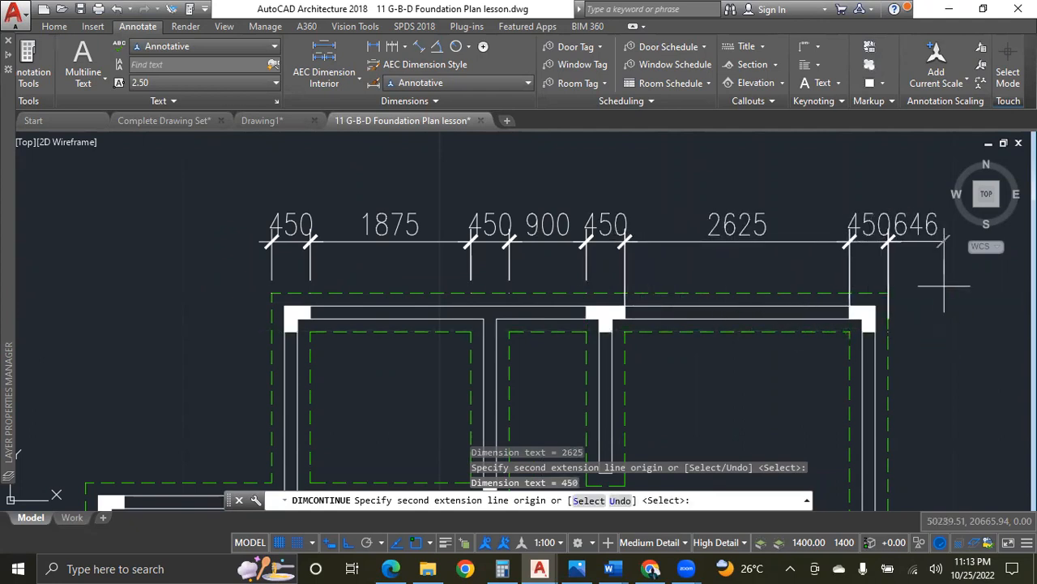
key("Escape")
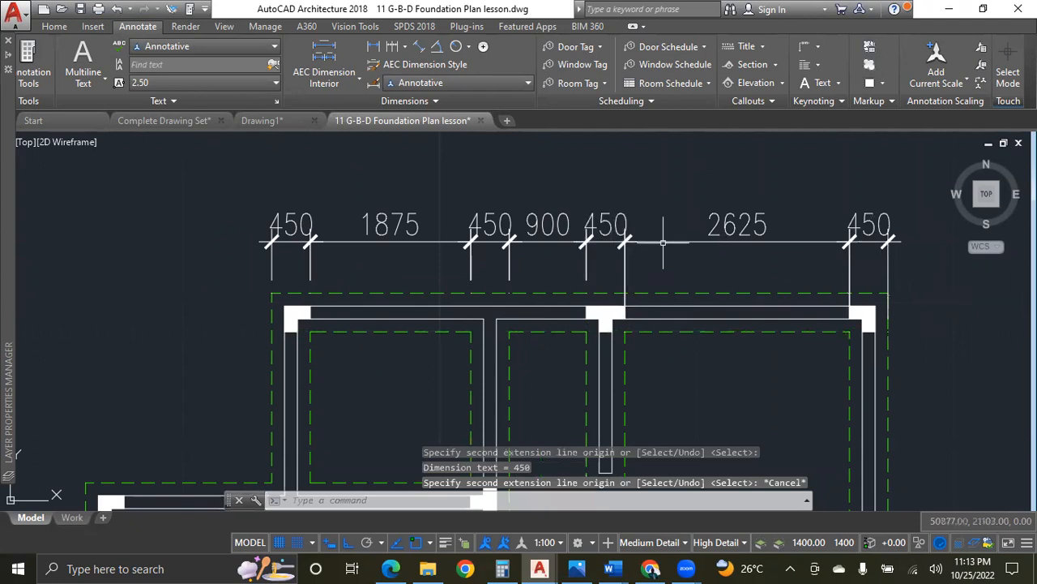
Stretch the left extension line origin of the wide right bay's dimension up to the outer dashed footing line.
left_click(627, 297)
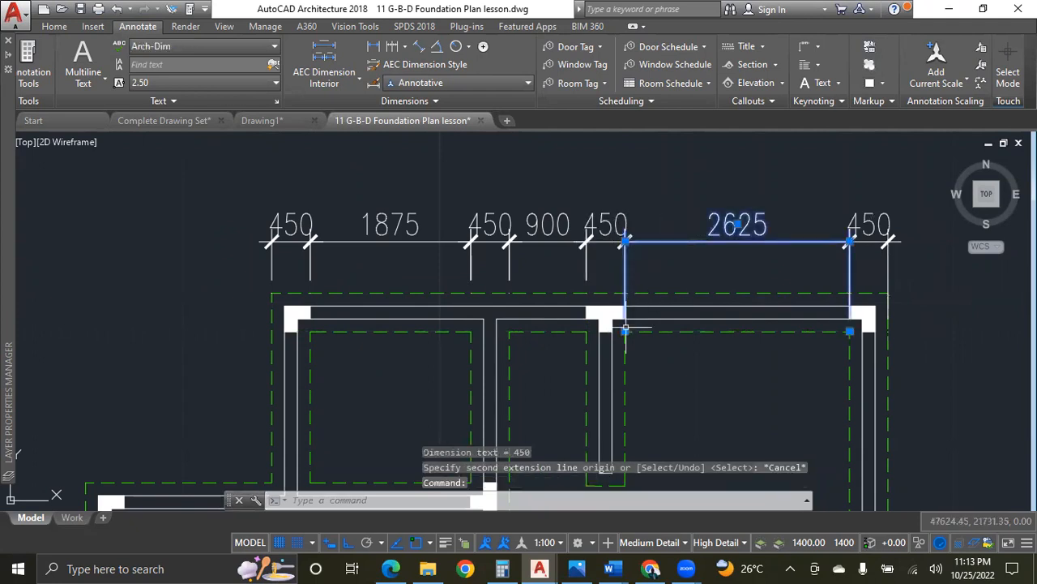
left_click(625, 331)
scroll(615, 300, "up", 5)
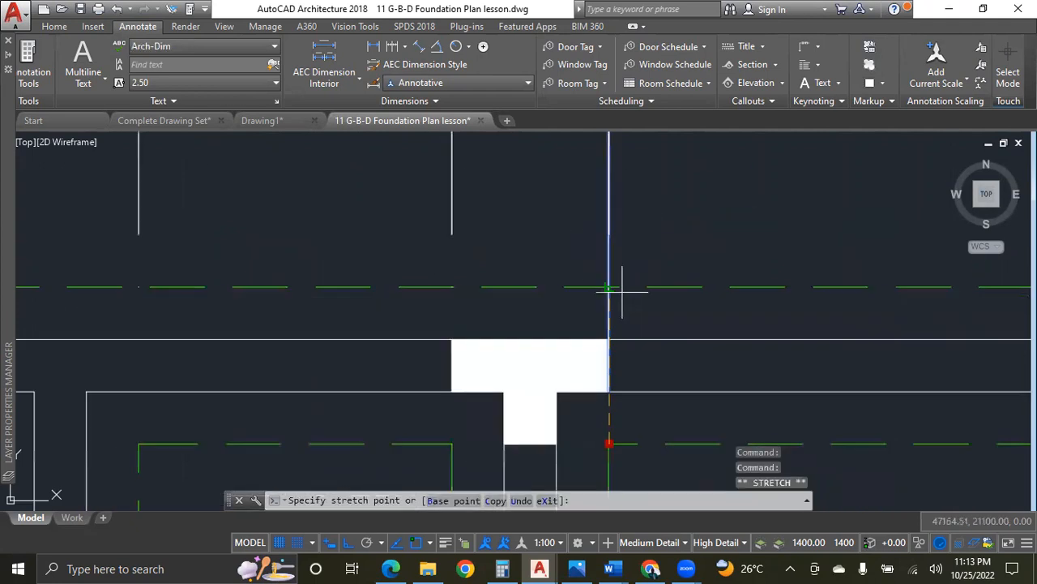
scroll(609, 286, "down", 5)
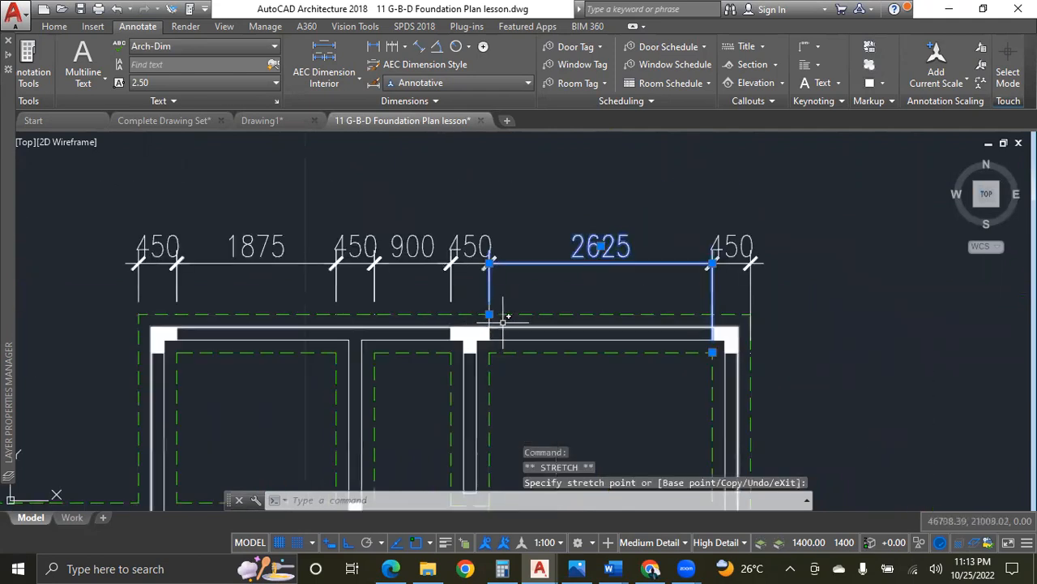
Stretch the right extension line origin of the middle column footing's dimension up to the outer dashed footing line.
scroll(486, 324, "up", 6)
key("Escape")
left_click(471, 332)
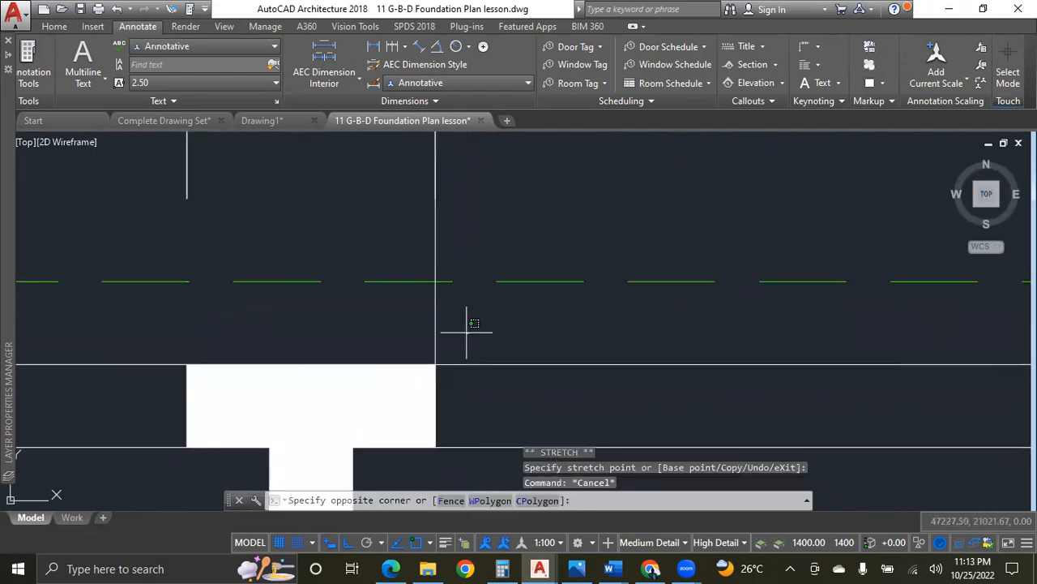
left_click(417, 308)
scroll(448, 341, "down", 4)
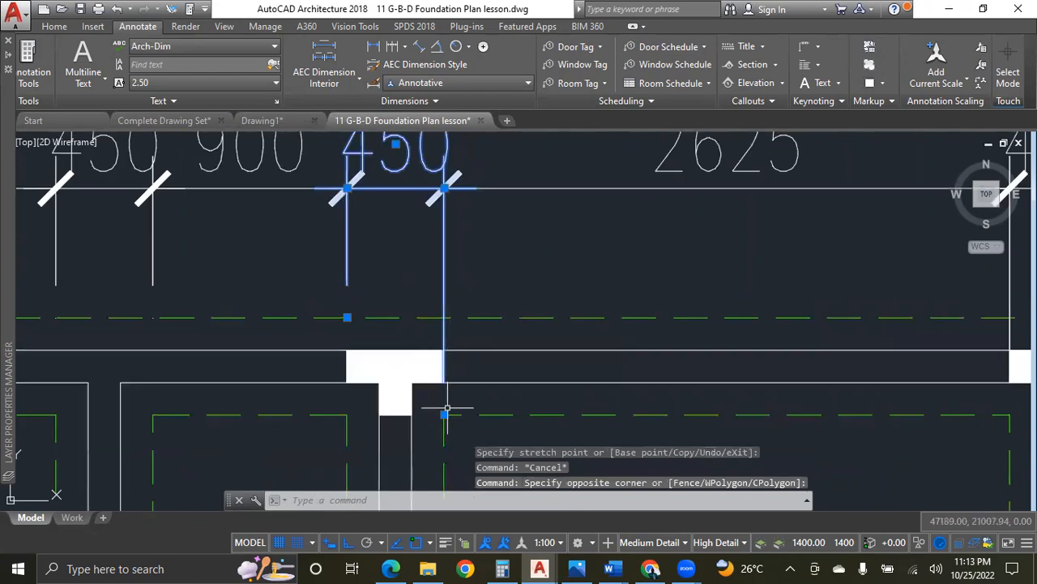
left_click(444, 414)
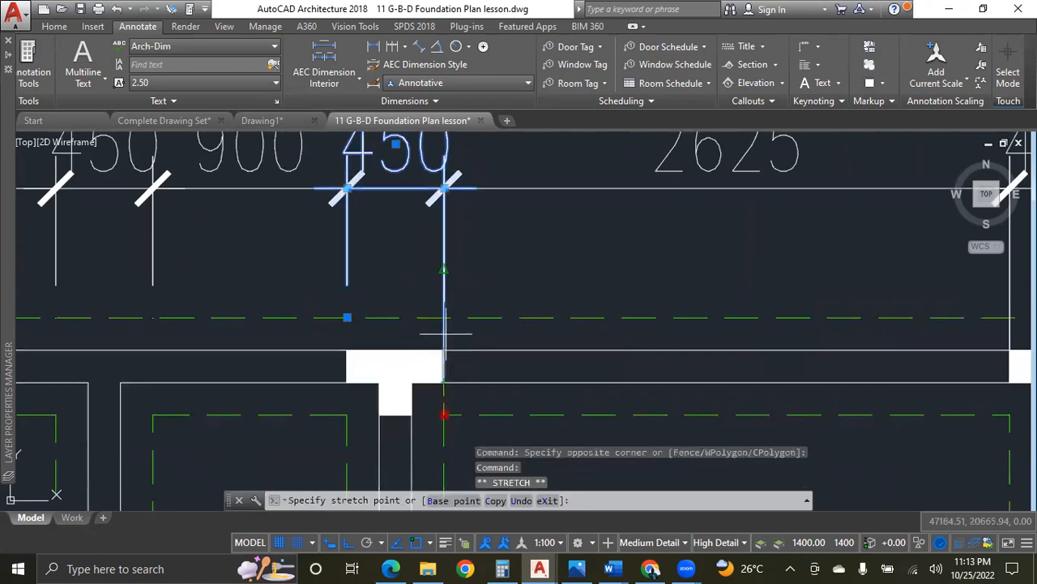
key("Escape")
key("Escape")
scroll(263, 320, "down", 5)
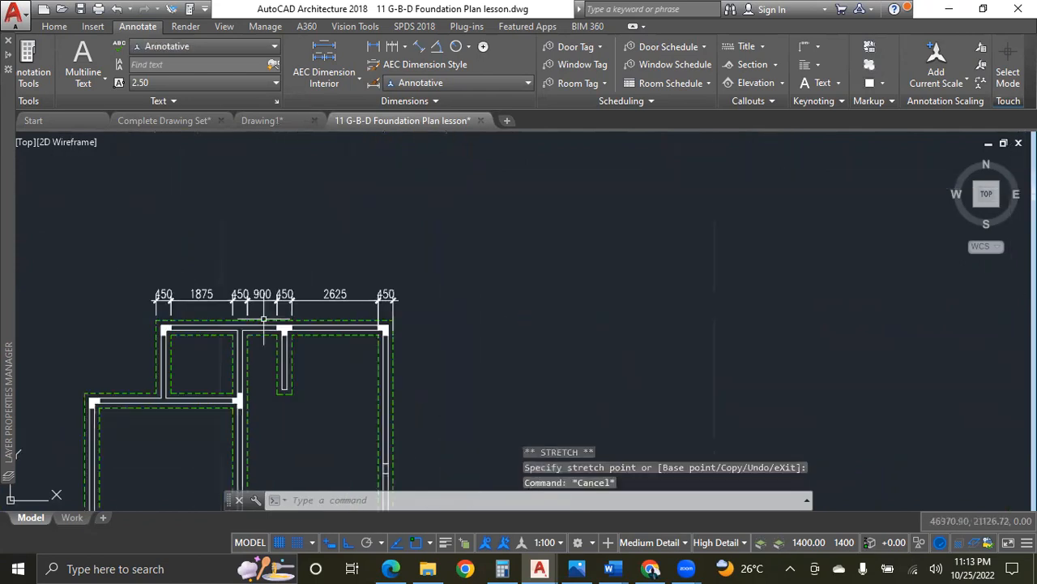
Stretch the right extension line origin of the wide right bay's dimension up to the outer dashed footing line.
scroll(380, 319, "up", 6)
left_click(378, 299)
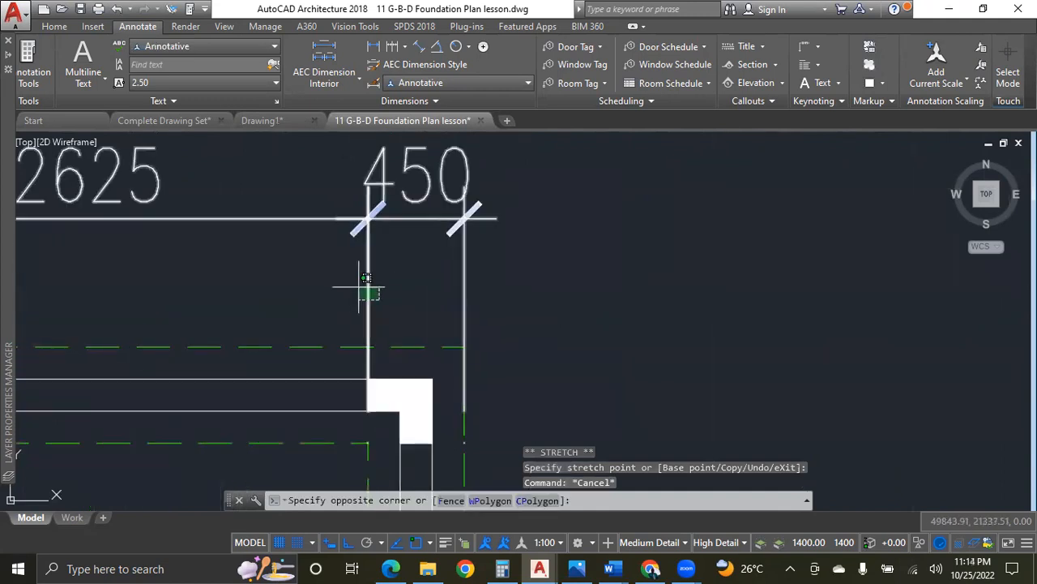
left_click(381, 285)
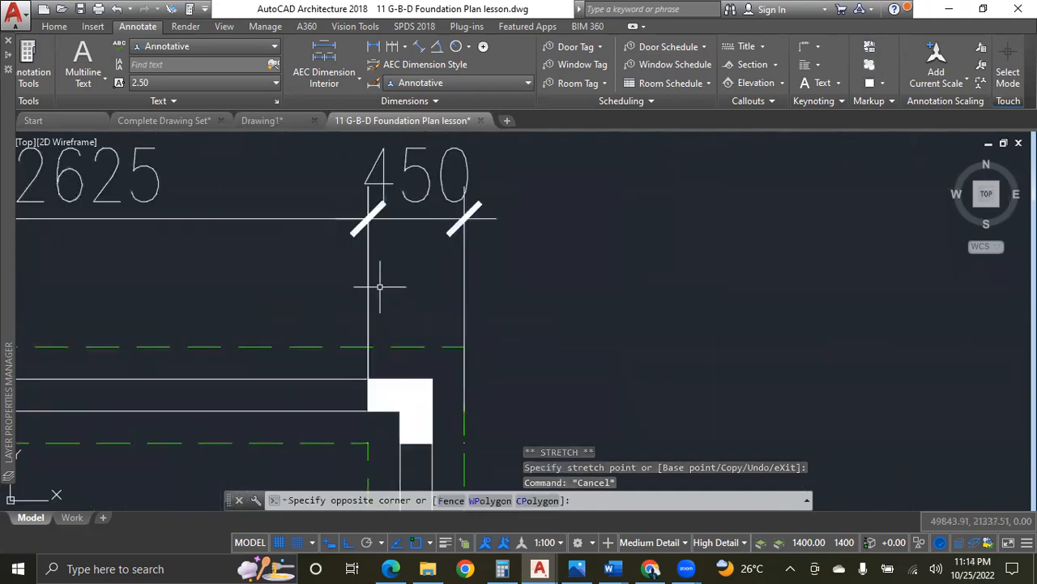
left_click(327, 219)
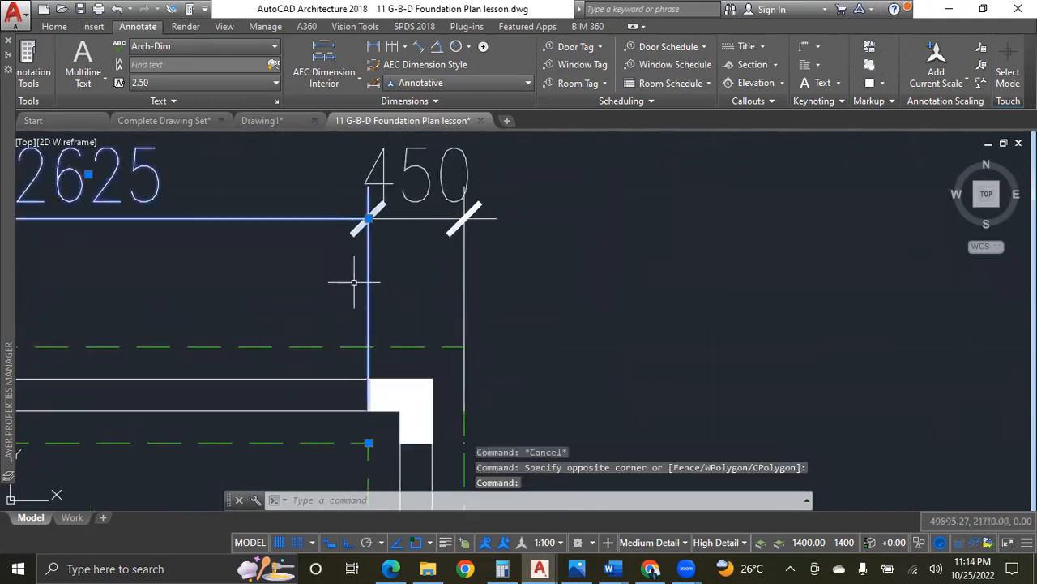
left_click(369, 442)
left_click(372, 343)
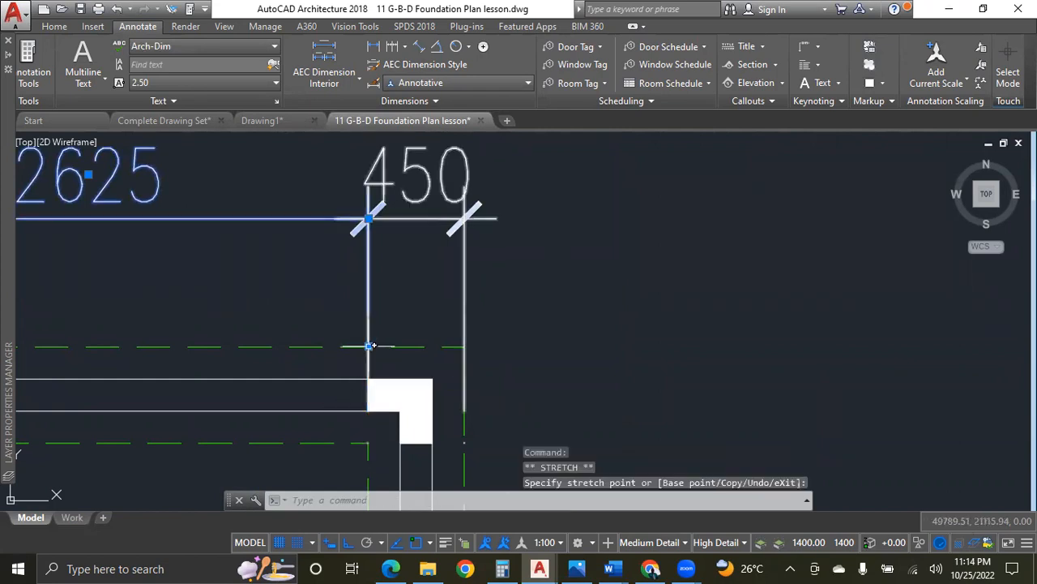
key("Escape")
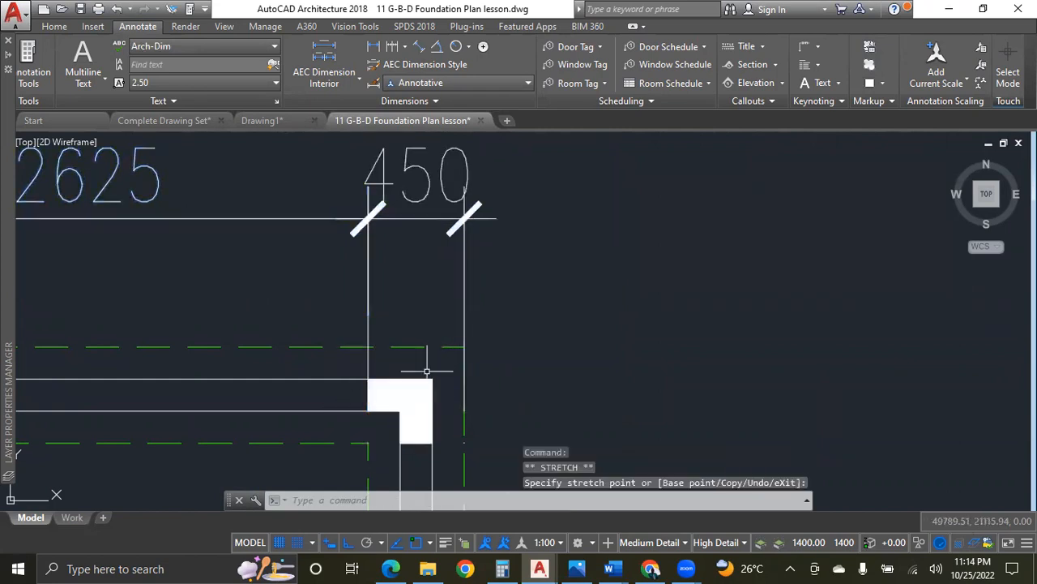
Stretch both extension line origins of the upper-right corner footing's dimension up to the outer dashed footing line.
left_click(369, 375)
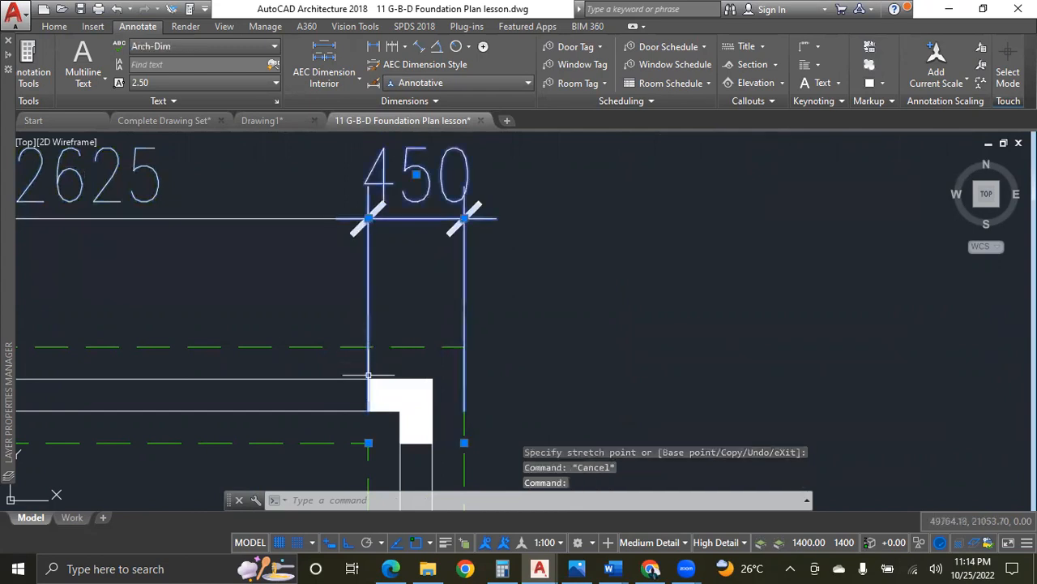
left_click(369, 442)
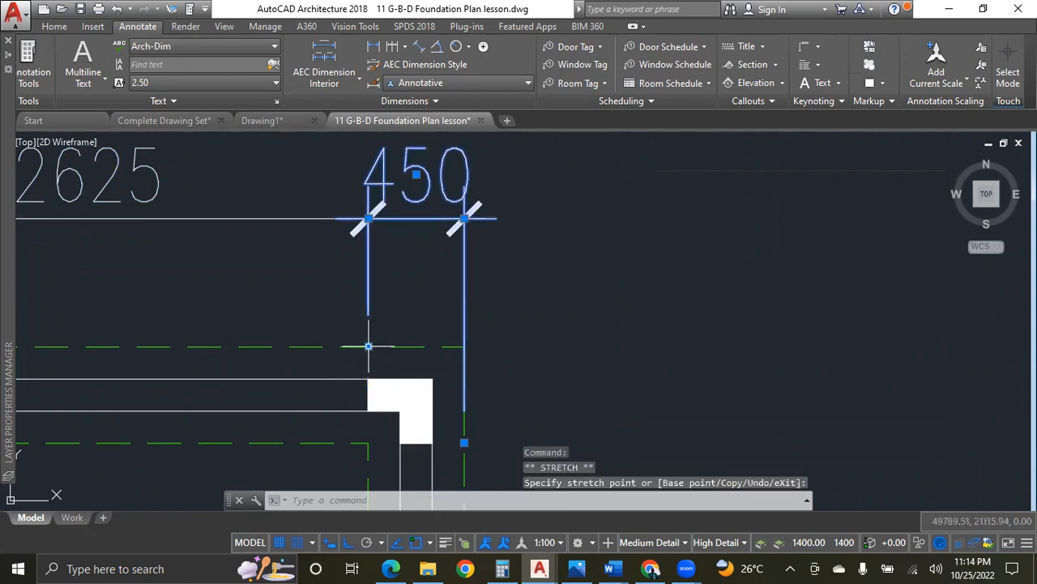
left_click(465, 346)
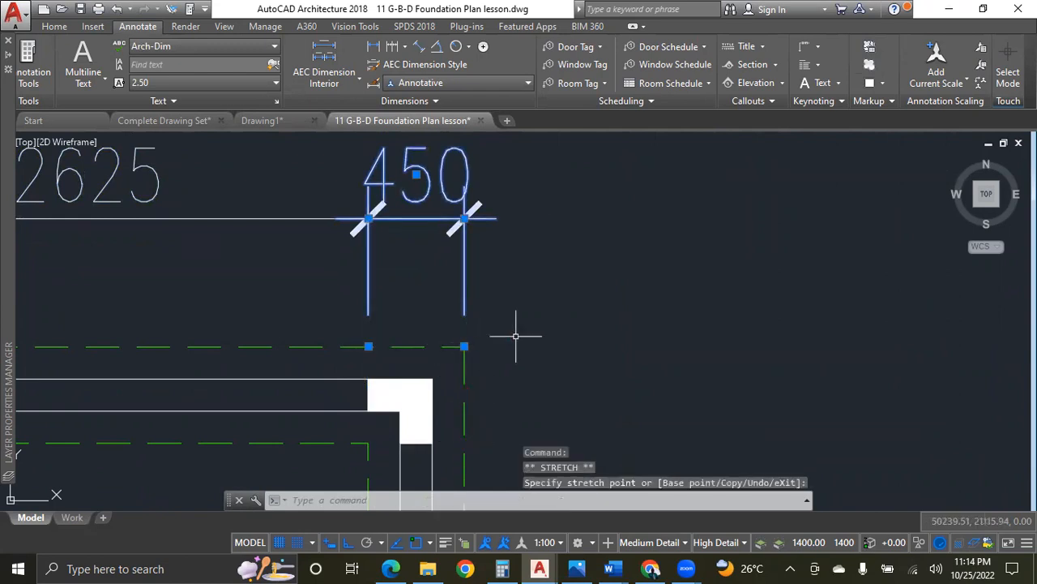
key("Escape")
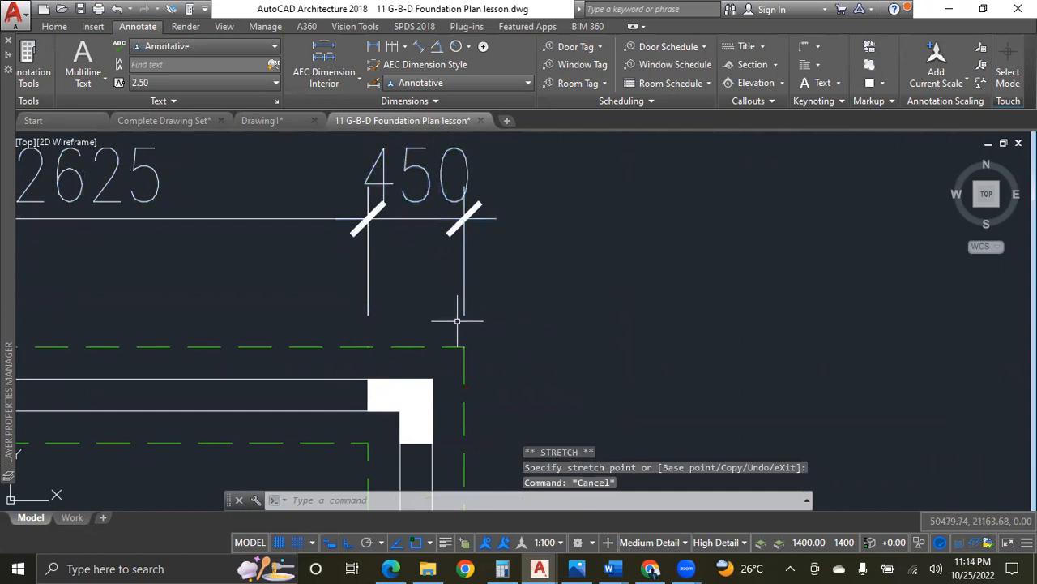
Add an overall linear dimension between the chain's outer ends, with its dimension line 600 above the chain.
scroll(457, 321, "down", 5)
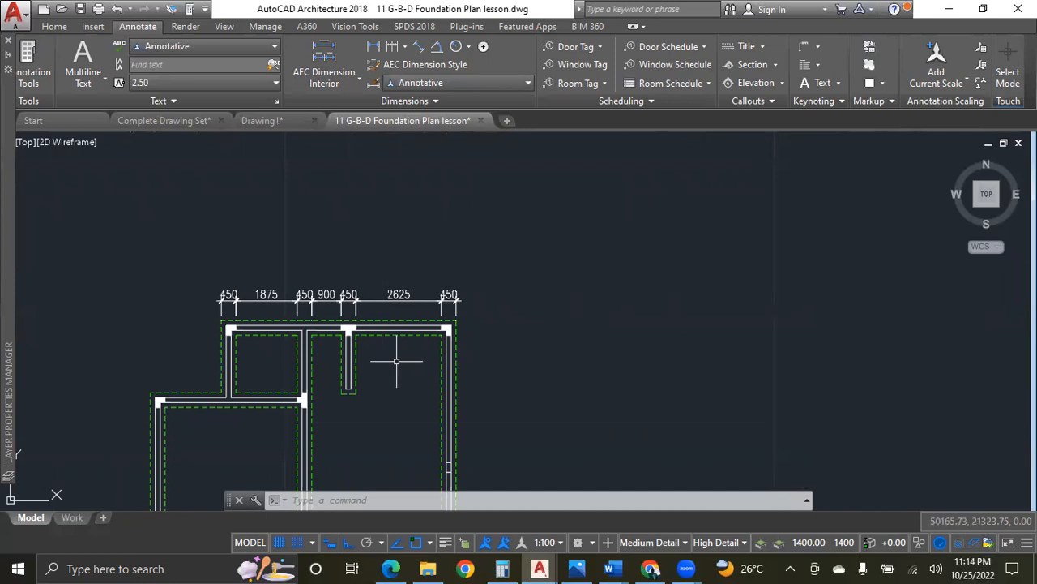
scroll(267, 300, "down", 2)
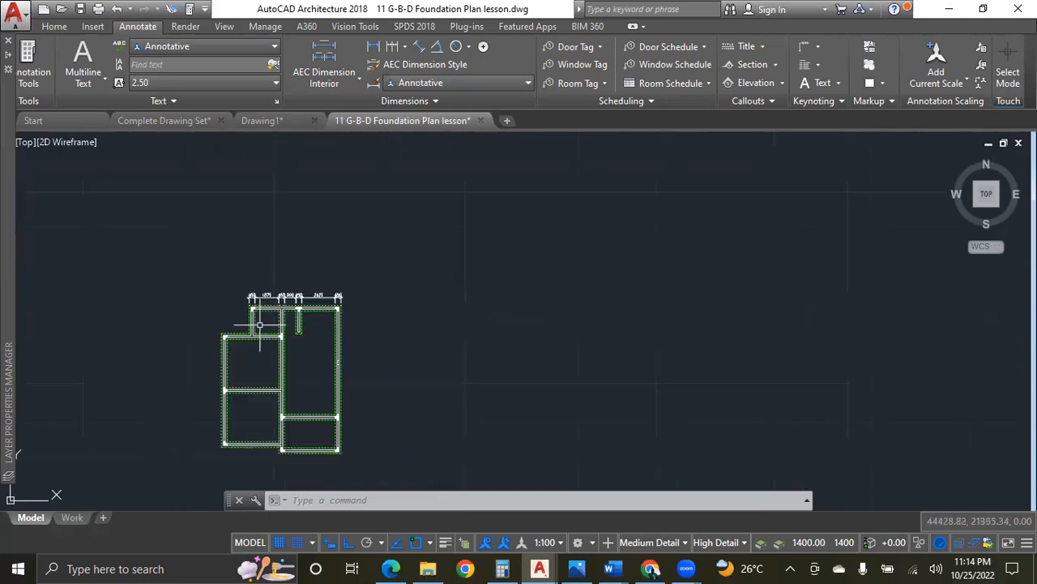
scroll(254, 388, "up", 2)
scroll(283, 209, "up", 5)
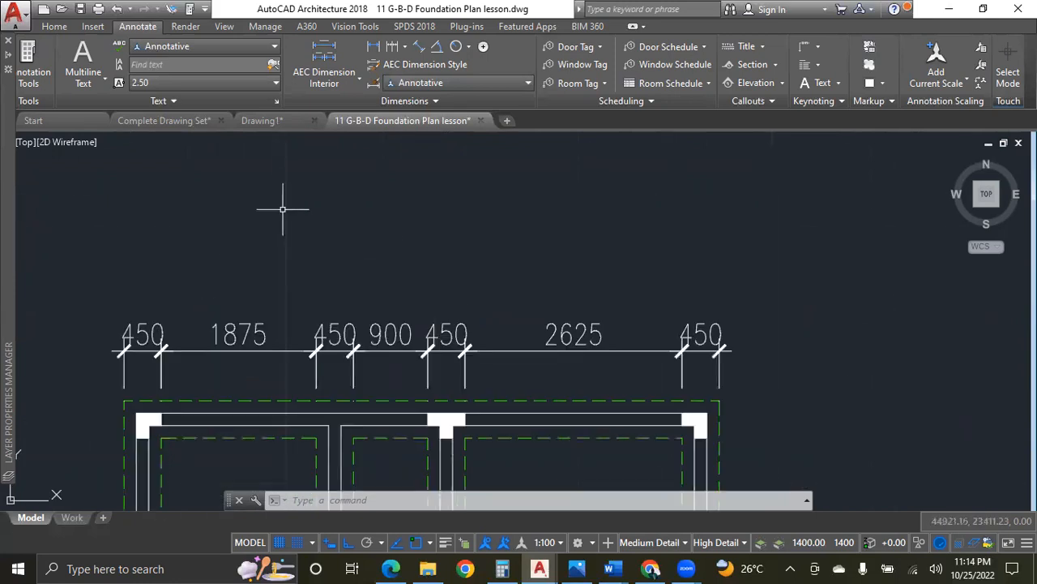
left_click(374, 47)
left_click(124, 350)
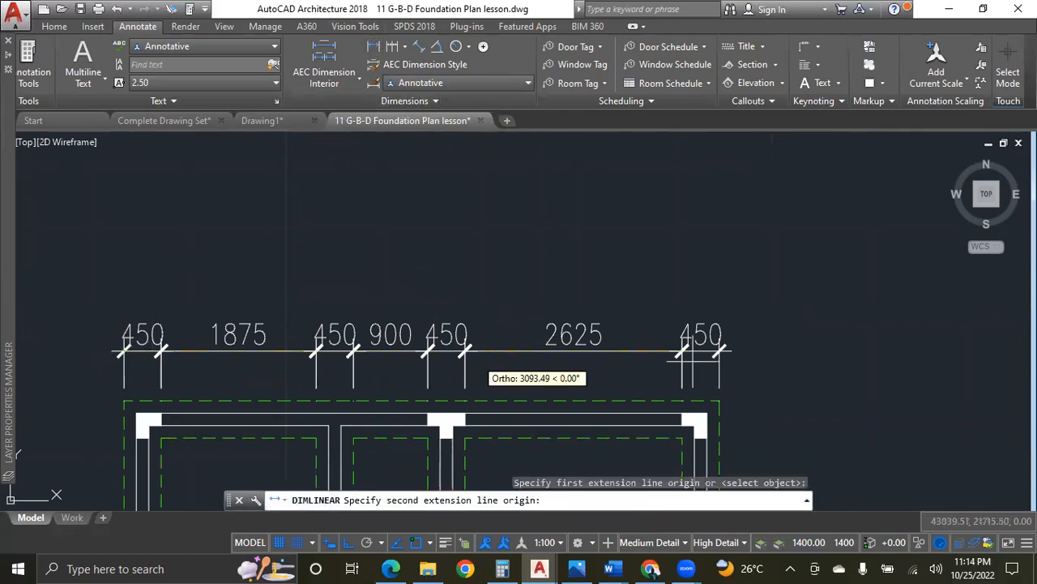
left_click(719, 350)
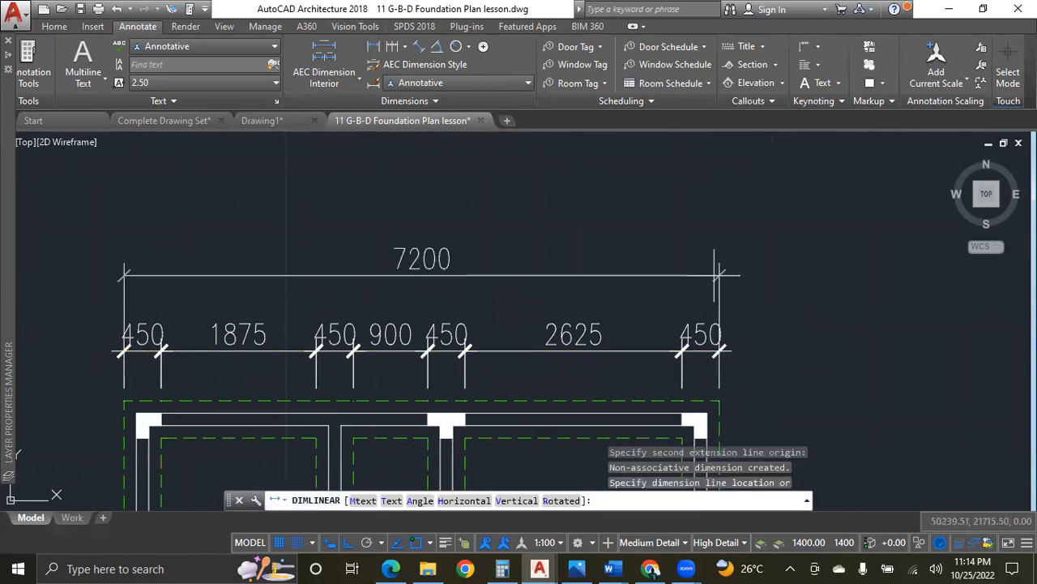
key("Return")
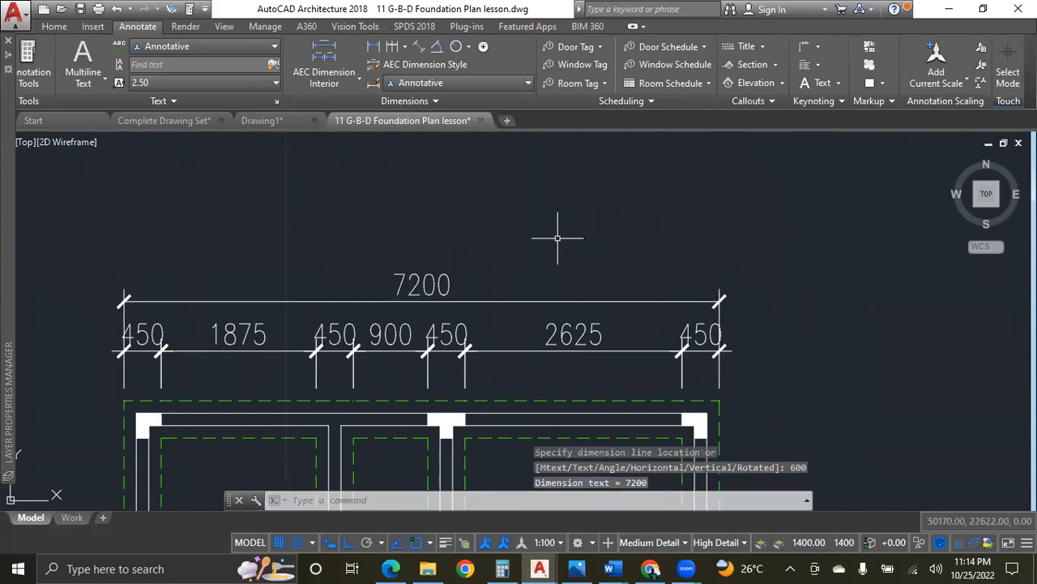
Shorten both extension lines of the overall top dimension by stretching their origins up to the tops of the chain's end extension lines.
left_click(149, 300)
scroll(131, 326, "up", 5)
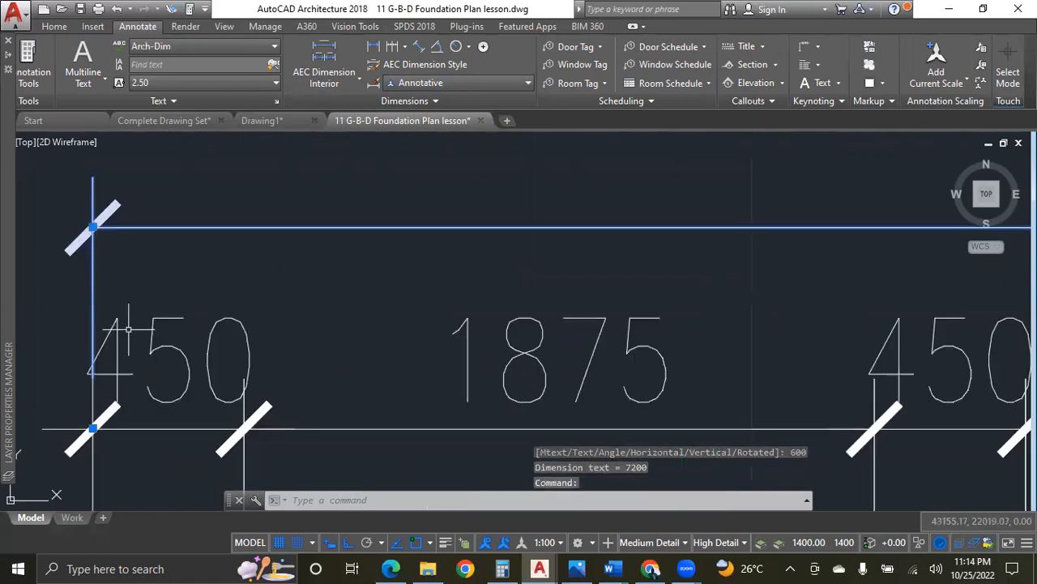
left_click(94, 427)
scroll(93, 377, "down", 5)
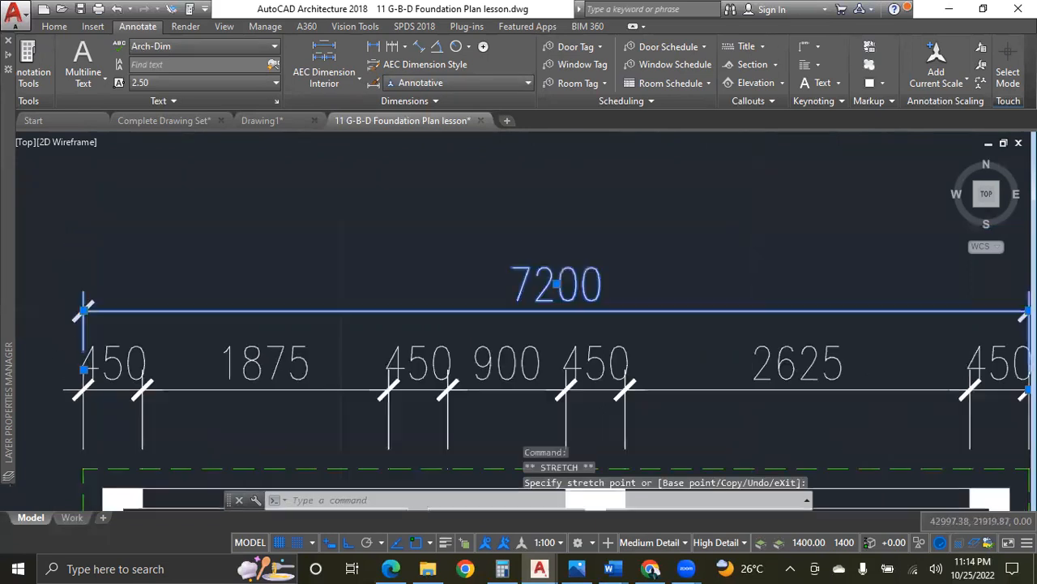
scroll(406, 392, "up", 5)
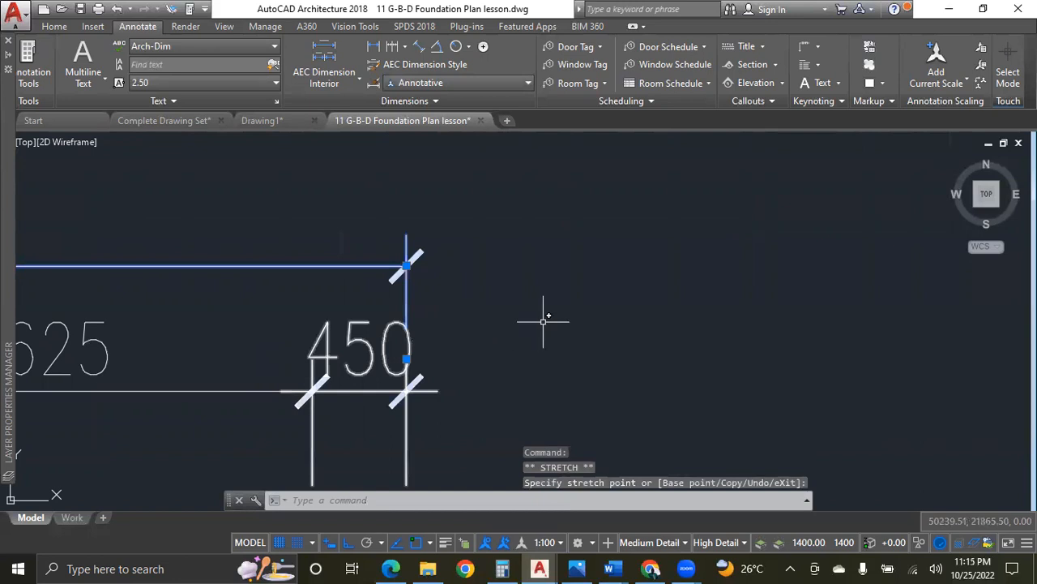
key("Escape")
scroll(514, 308, "down", 4)
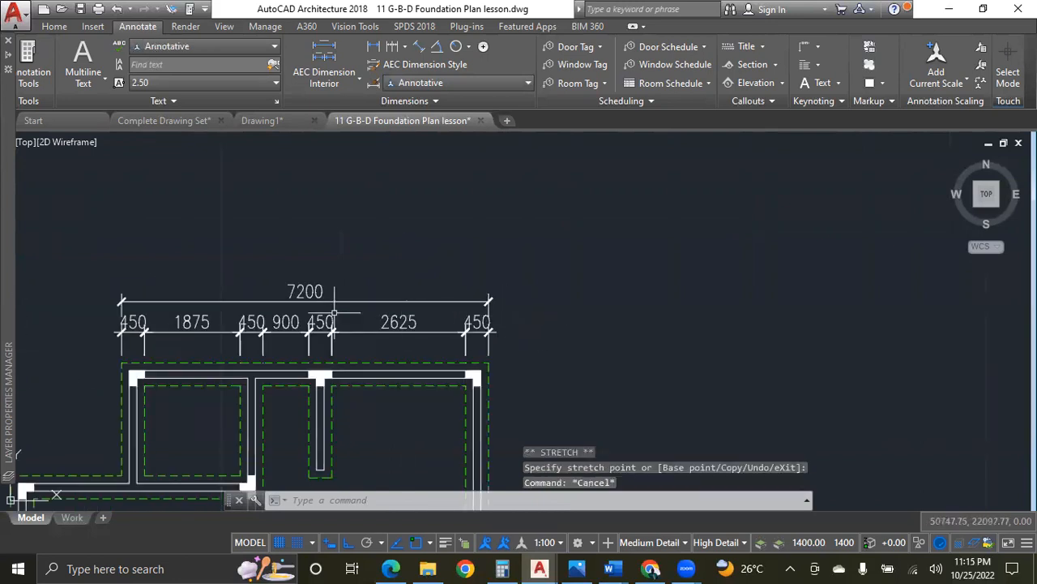
Compare the foundation plan's top dimensions with the chain and overall dimension above the neighbouring floor plan.
scroll(334, 311, "down", 4)
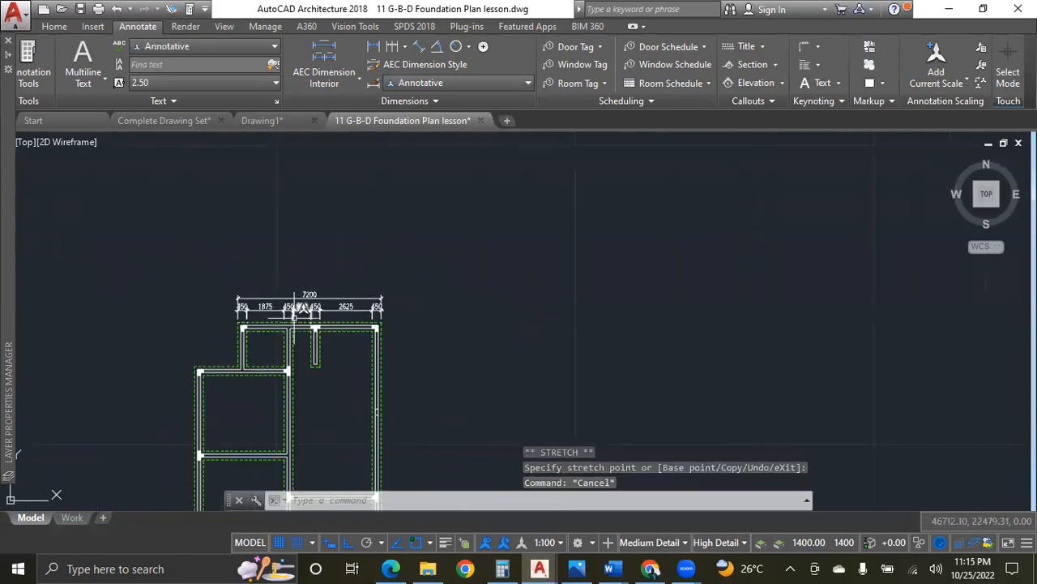
scroll(295, 322, "up", 5)
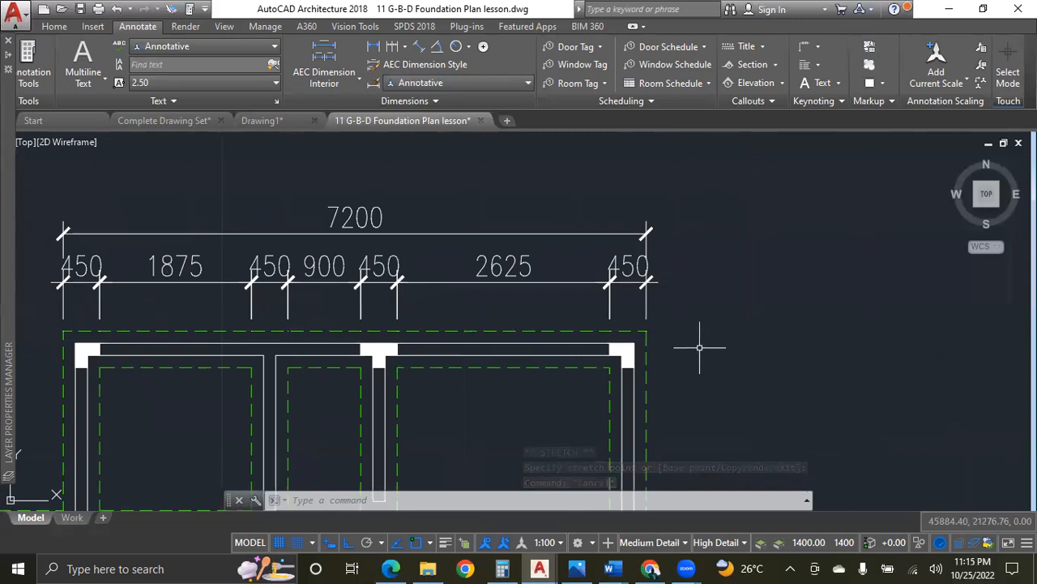
scroll(466, 277, "down", 4)
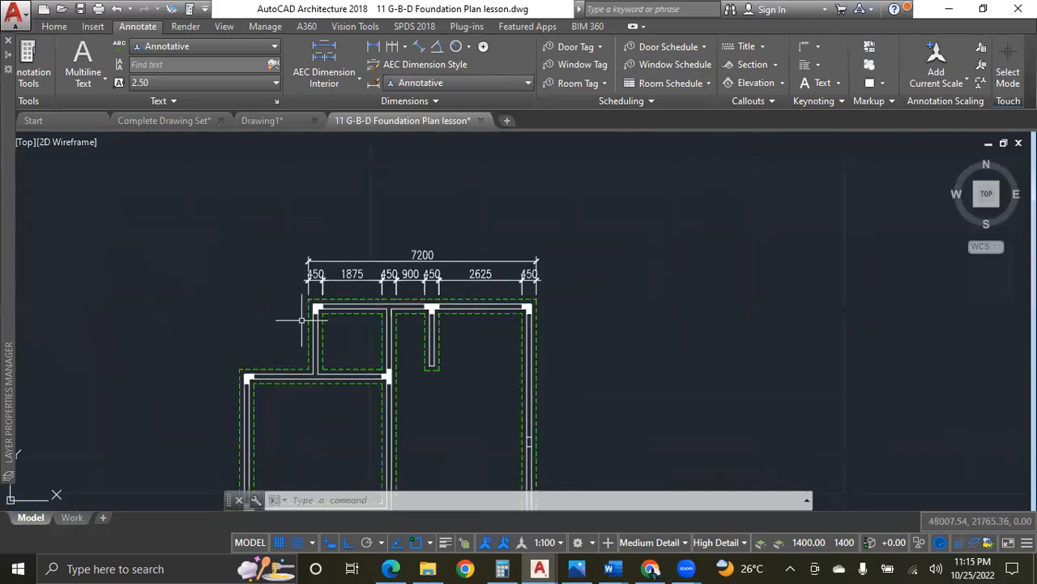
scroll(302, 321, "up", 2)
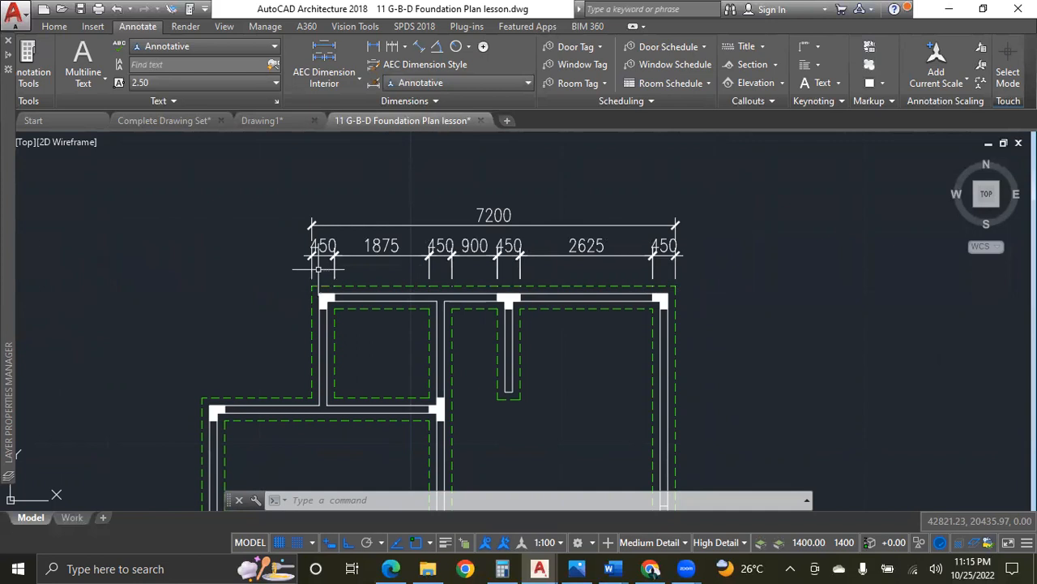
scroll(419, 264, "down", 7)
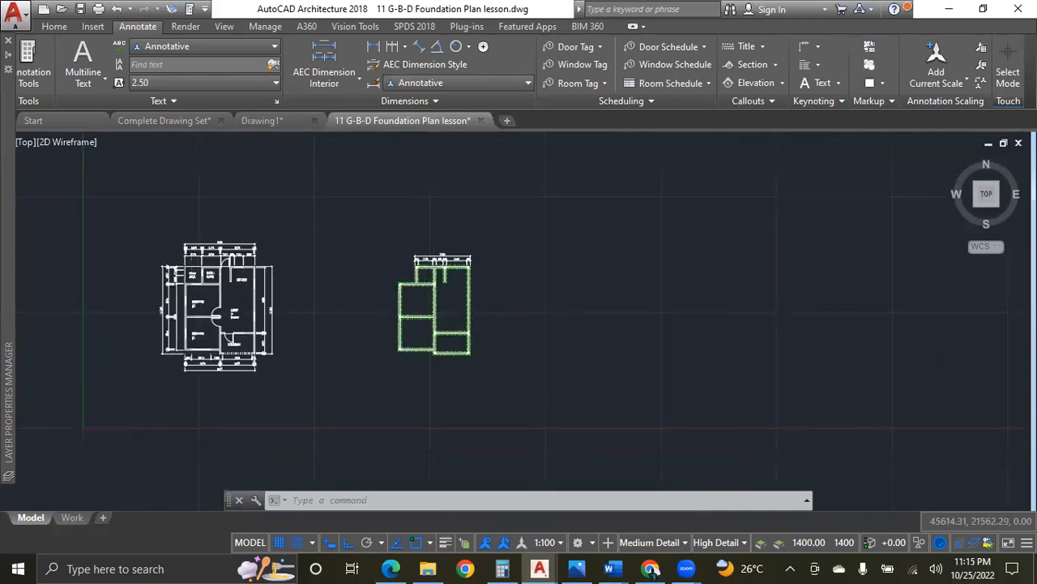
scroll(165, 268, "up", 10)
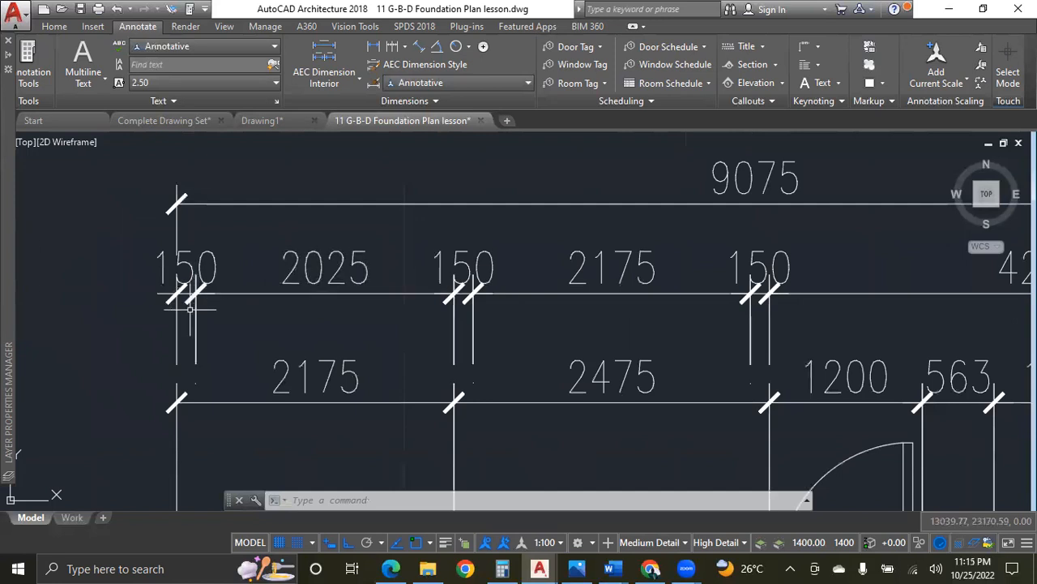
scroll(402, 305, "down", 10)
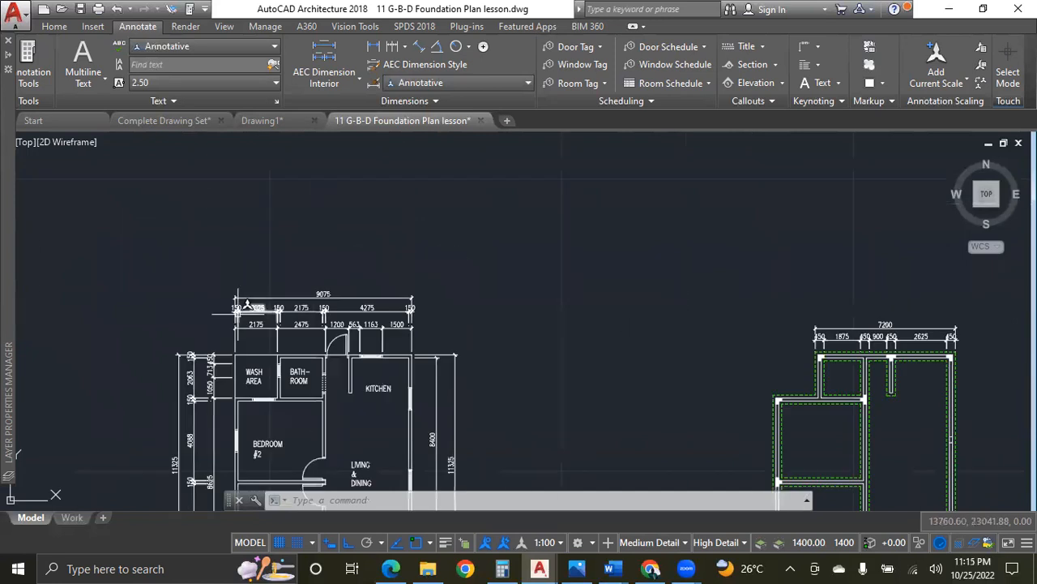
scroll(671, 342, "up", 4)
scroll(672, 342, "up", 4)
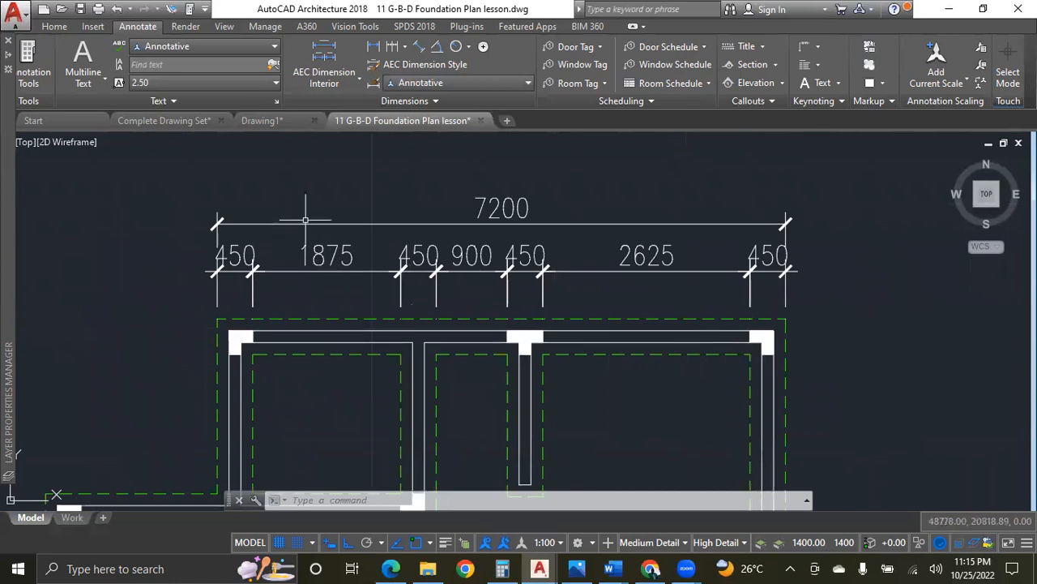
scroll(419, 225, "down", 4)
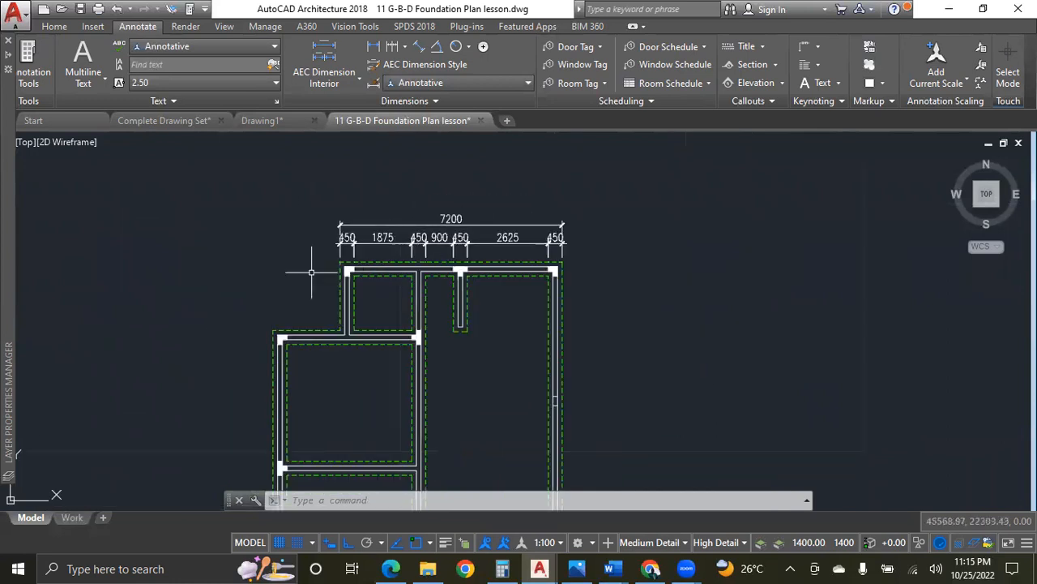
scroll(322, 253, "up", 2)
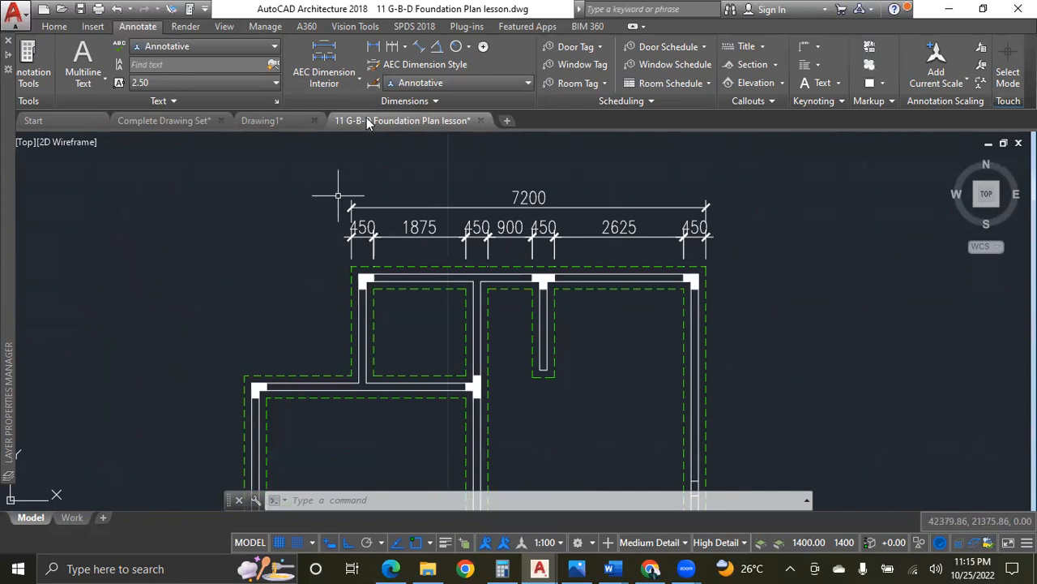
Add a linear dimension from the upper dashed outline's left corner to the lower-left room's inner dashed corner, aligned with the existing chain.
left_click(371, 49)
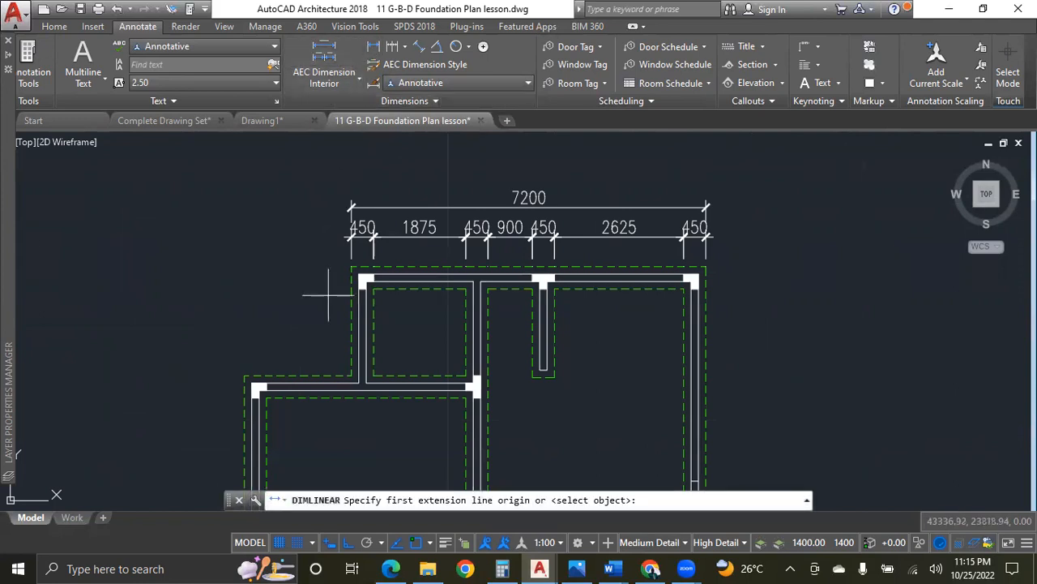
left_click(351, 268)
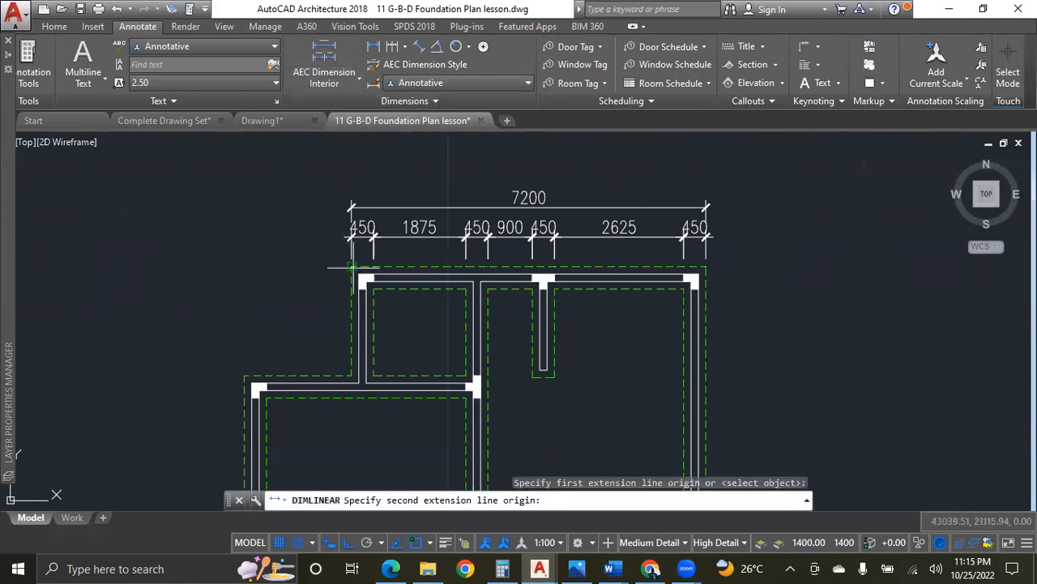
left_click(267, 397)
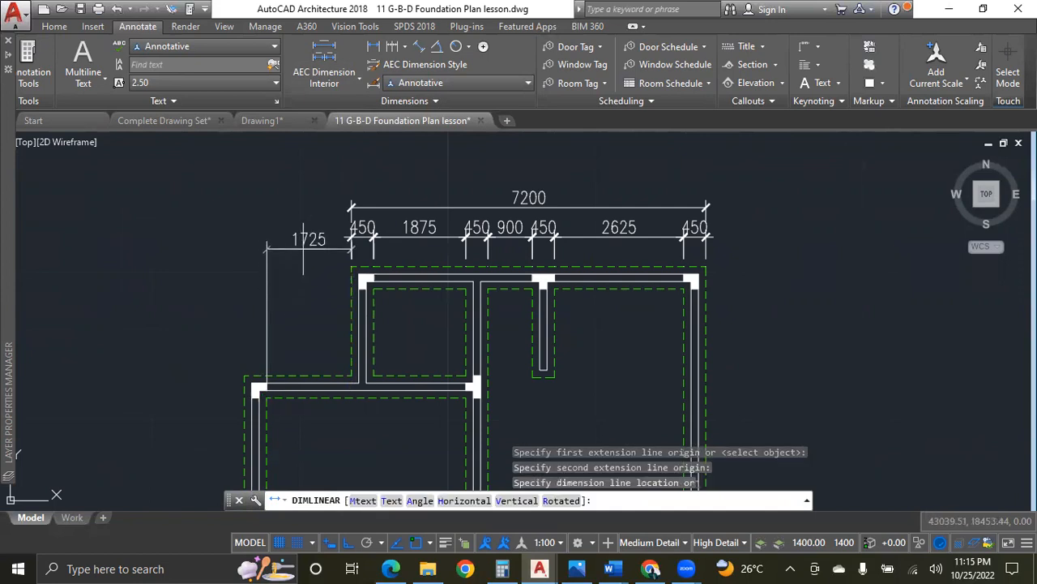
scroll(340, 227, "up", 5)
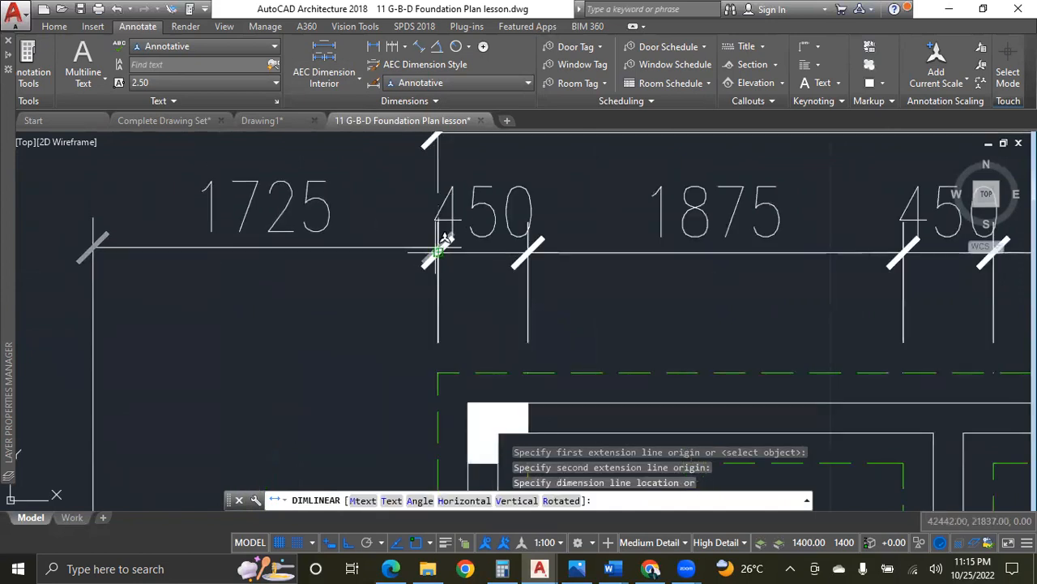
left_click(437, 252)
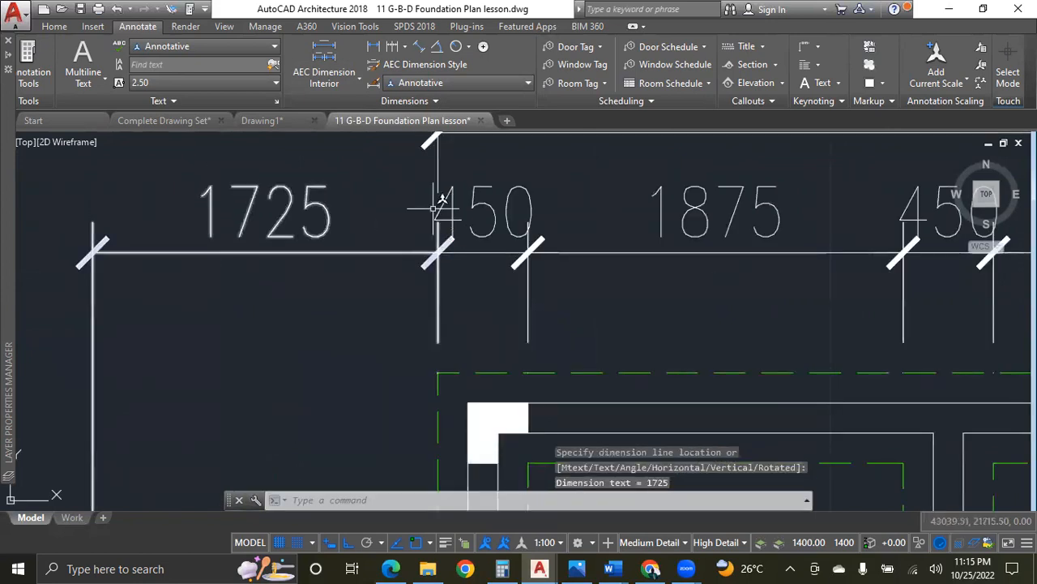
Continue the dimension chain to the outer dashed corner of the projecting left room's footing.
left_click(389, 47)
scroll(466, 239, "down", 5)
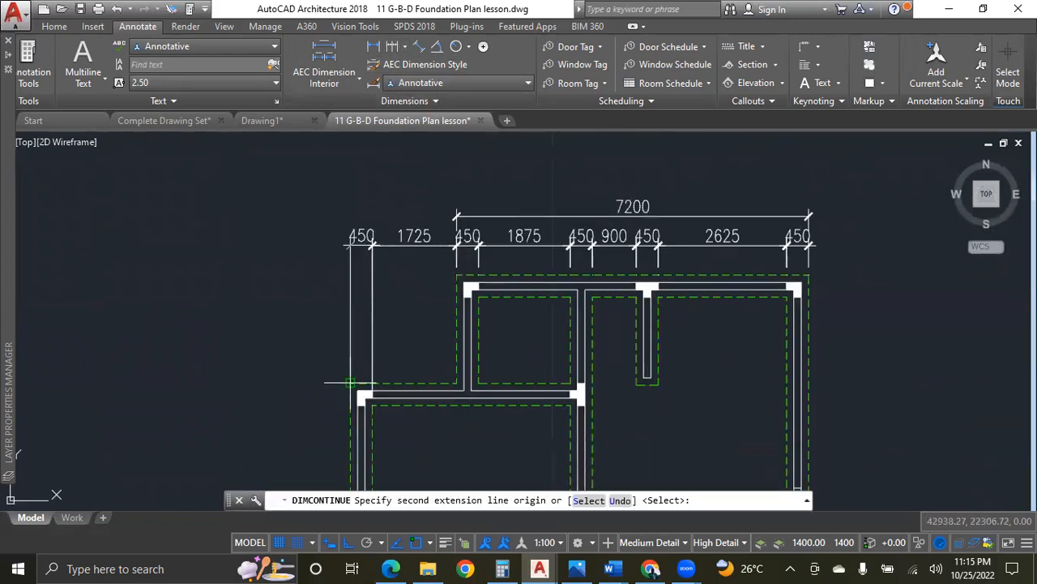
left_click(350, 382)
key("Escape")
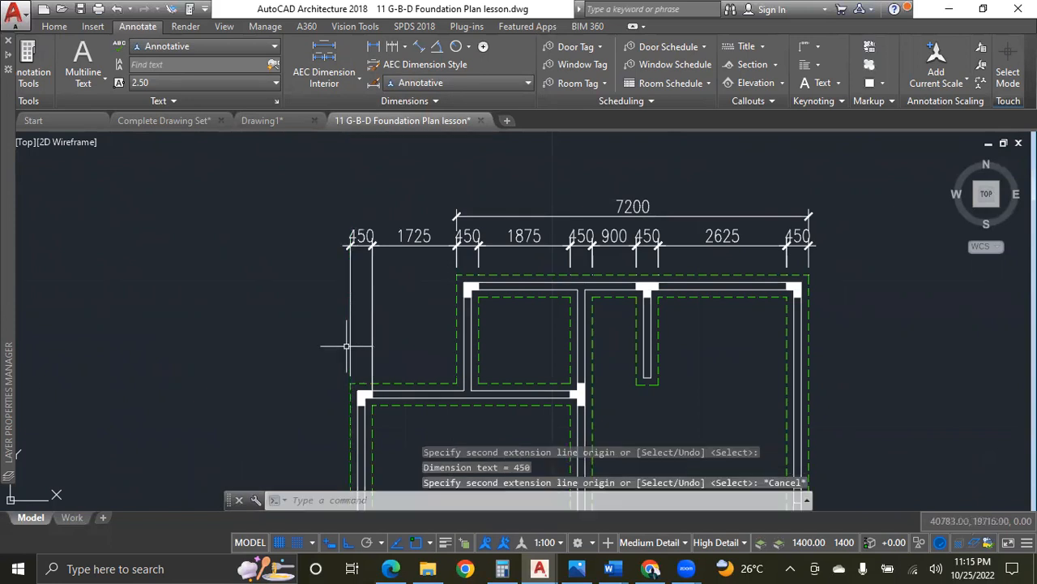
Stretch the shared extension line origin of the two new left dimensions up to the left room's outer dashed footing line.
left_click(390, 243)
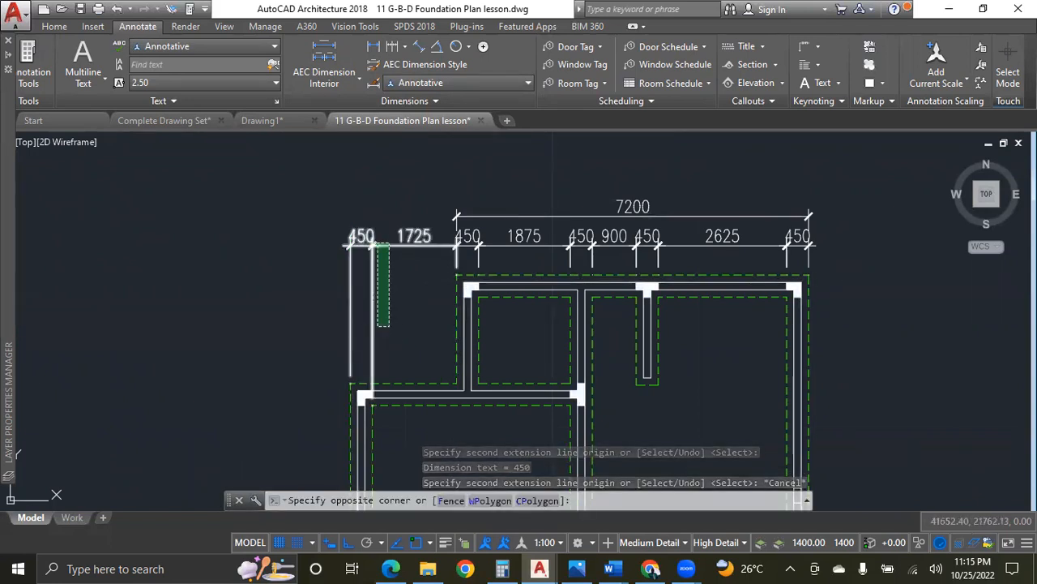
left_click(380, 331)
scroll(365, 394, "up", 5)
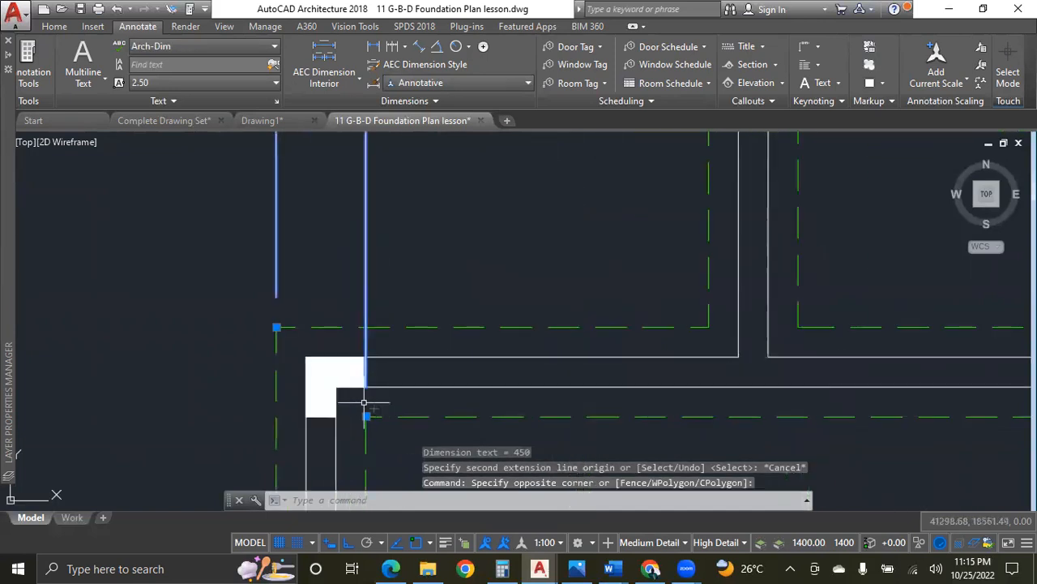
left_click(365, 414)
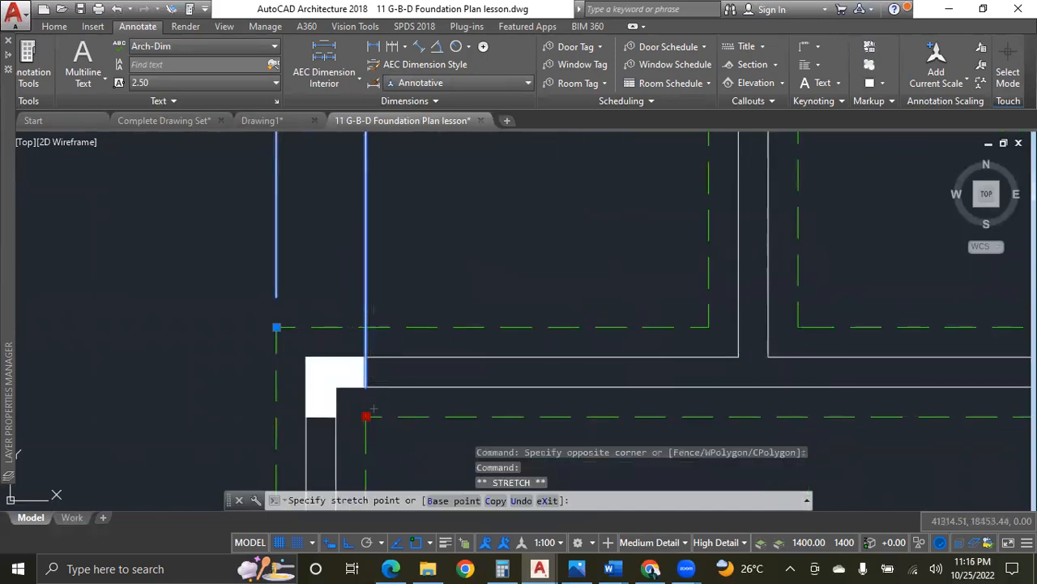
left_click(373, 325)
key("Escape")
scroll(469, 277, "down", 4)
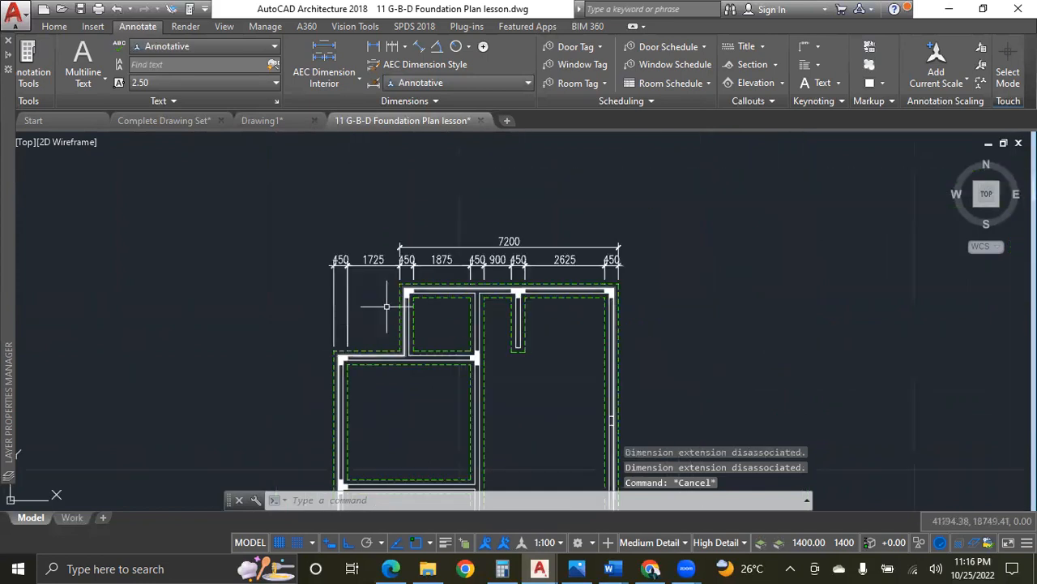
Stretch the overall dimension's left extension line origin out to the new left end of the dimension chain.
left_click(394, 253)
left_click(396, 286)
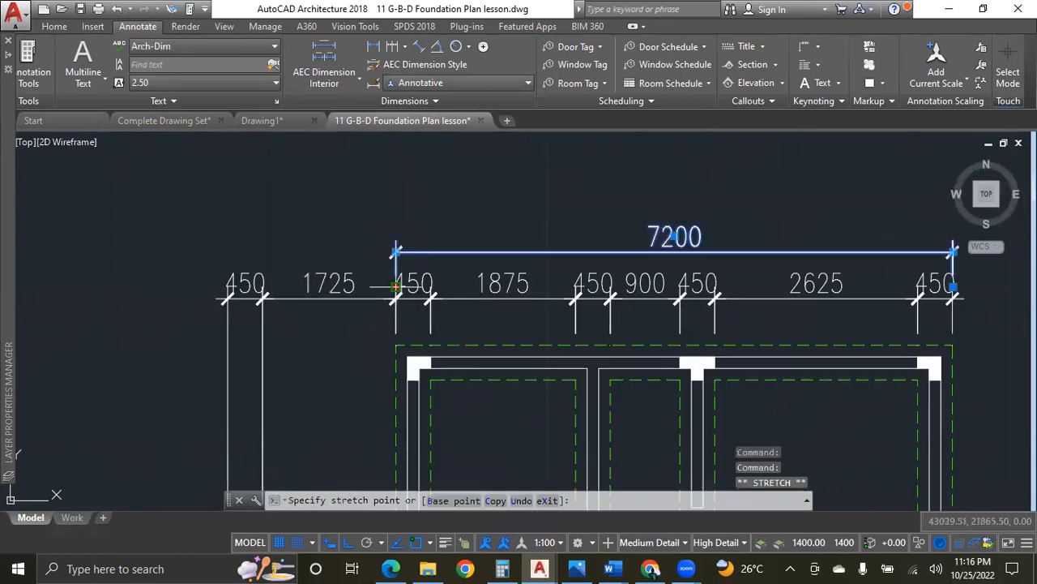
scroll(231, 286, "up", 4)
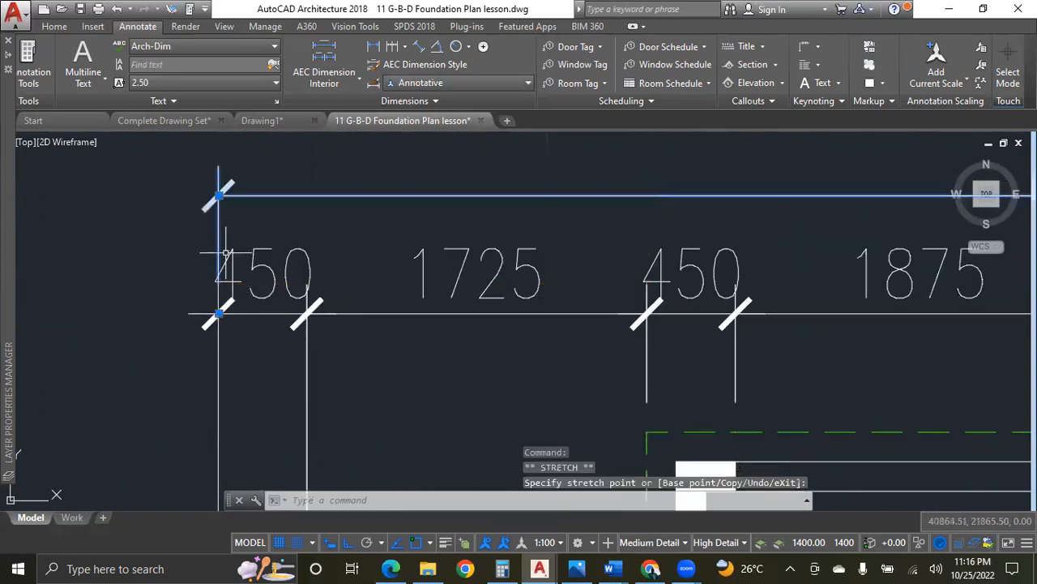
key("Escape")
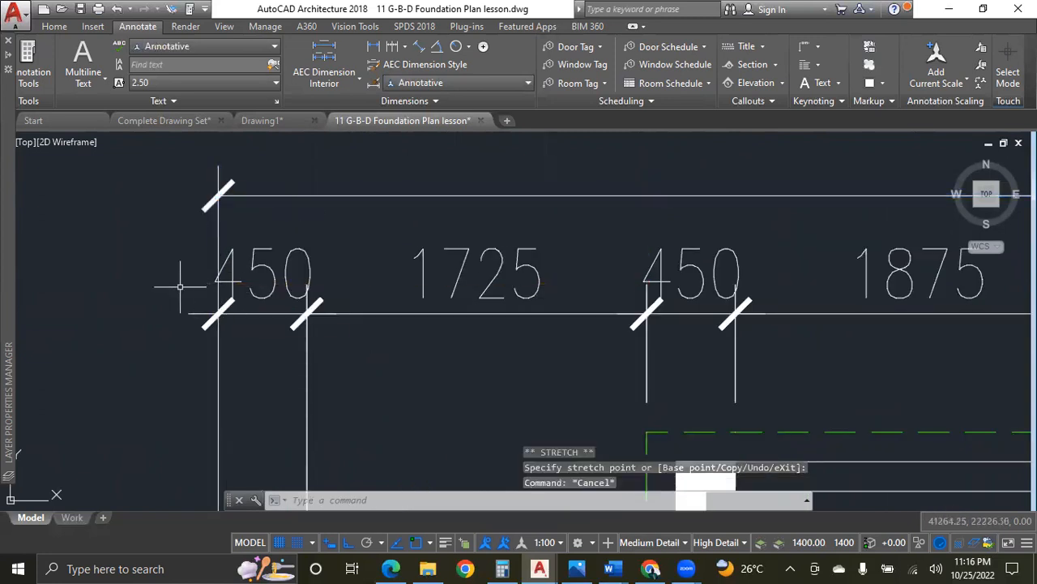
scroll(154, 284, "down", 4)
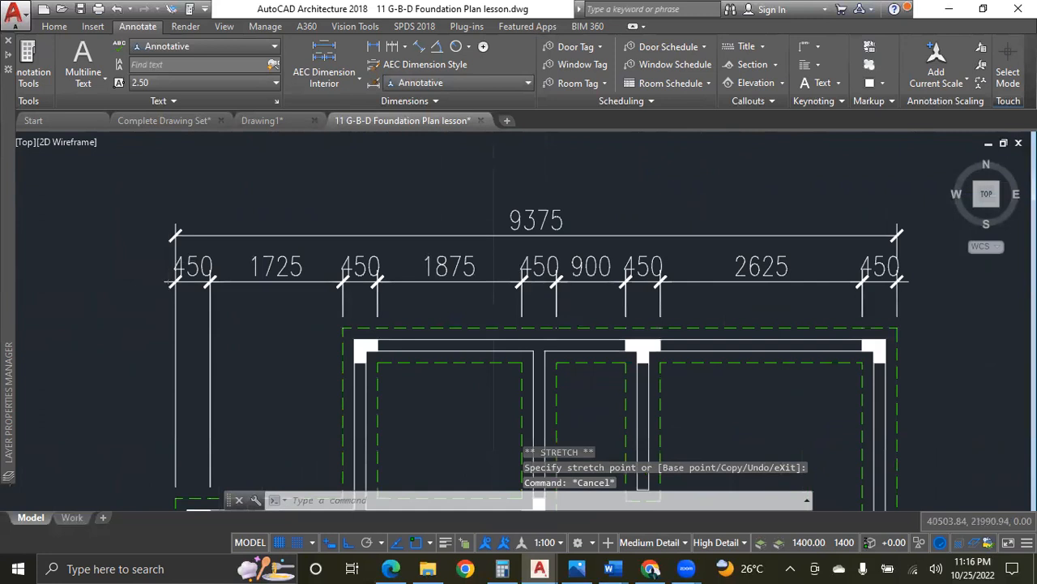
Shorten the overall dimension's left extension line by stretching its origin up to the top of the chain's leftmost extension line.
scroll(170, 255, "up", 3)
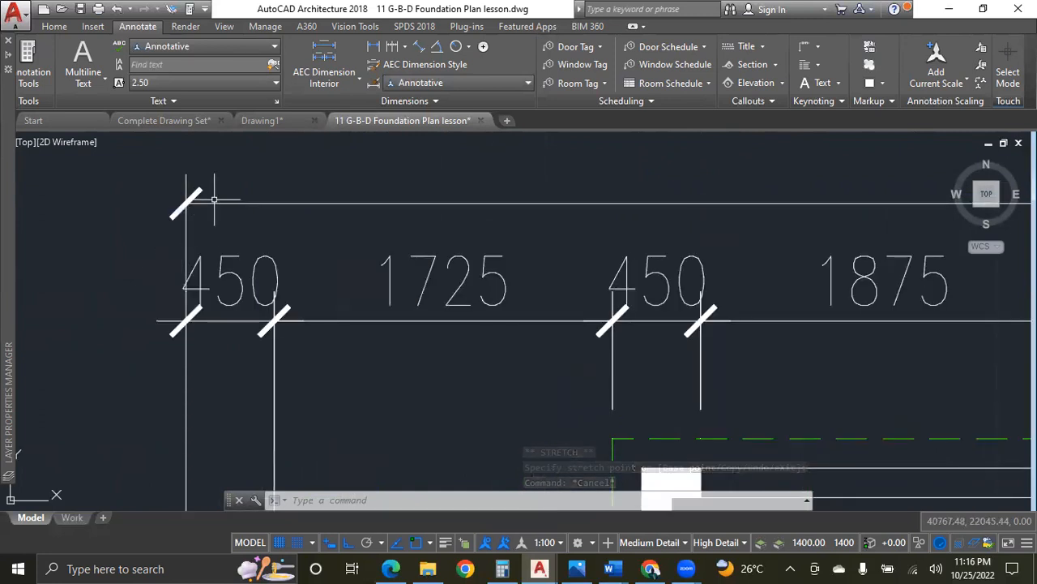
left_click(183, 204)
scroll(188, 290, "up", 3)
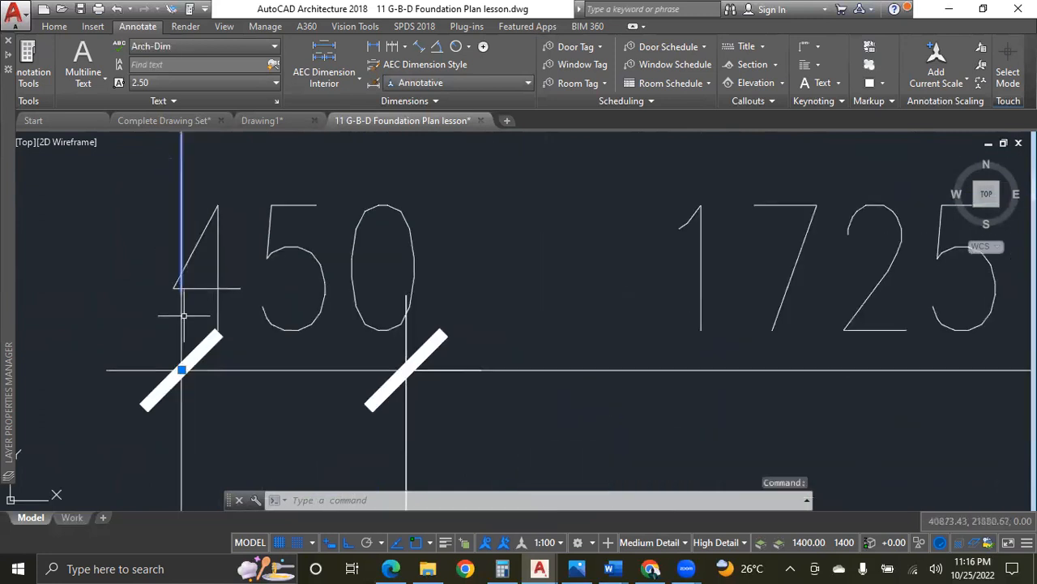
left_click(182, 369)
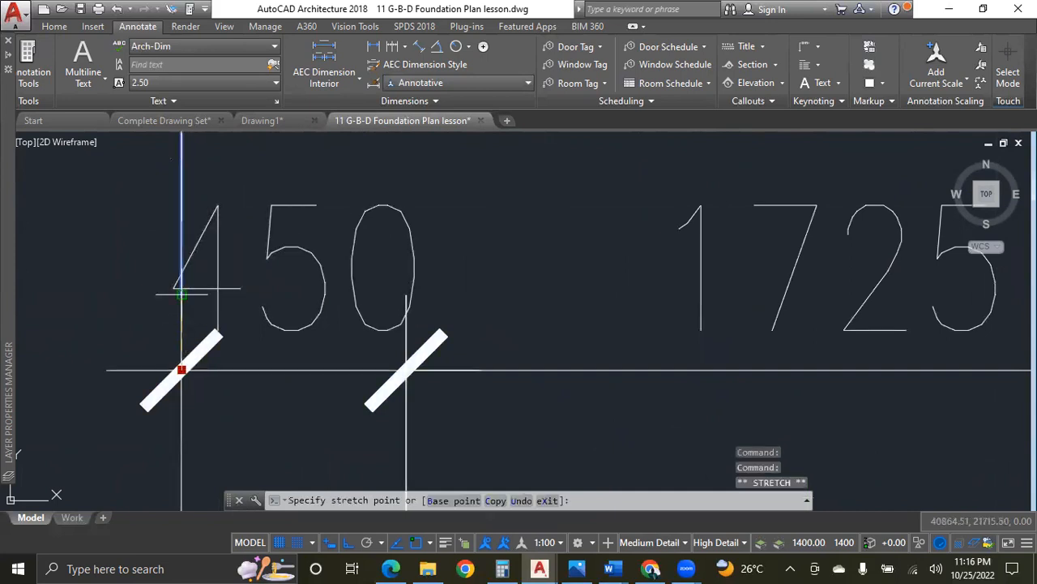
scroll(154, 253, "down", 3)
key("Escape")
scroll(150, 259, "down", 4)
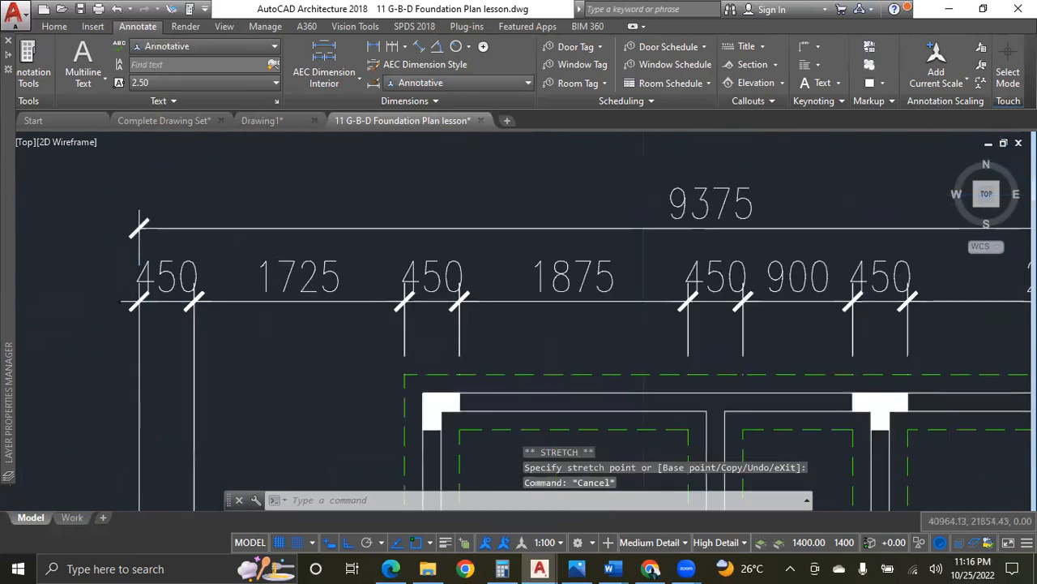
scroll(340, 328, "down", 5)
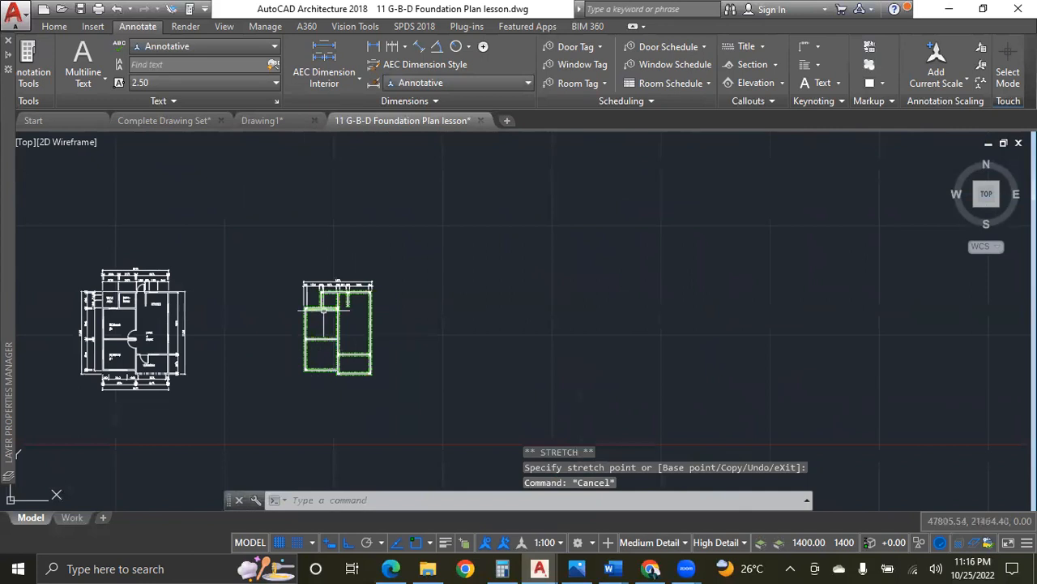
scroll(324, 309, "up", 3)
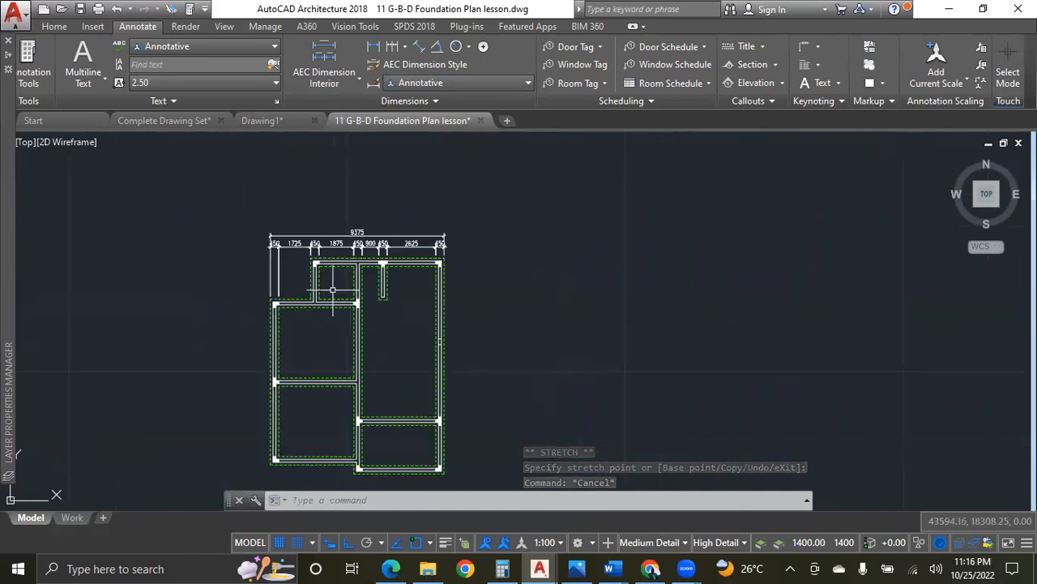
Insert a title mark with its line running horizontally below the foundation plan.
scroll(332, 289, "down", 2)
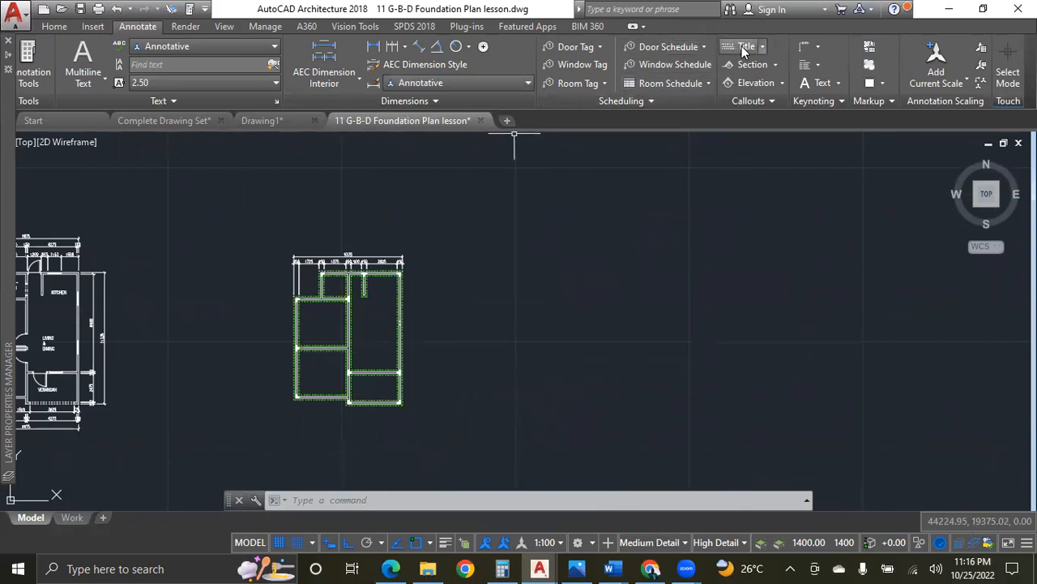
left_click(298, 442)
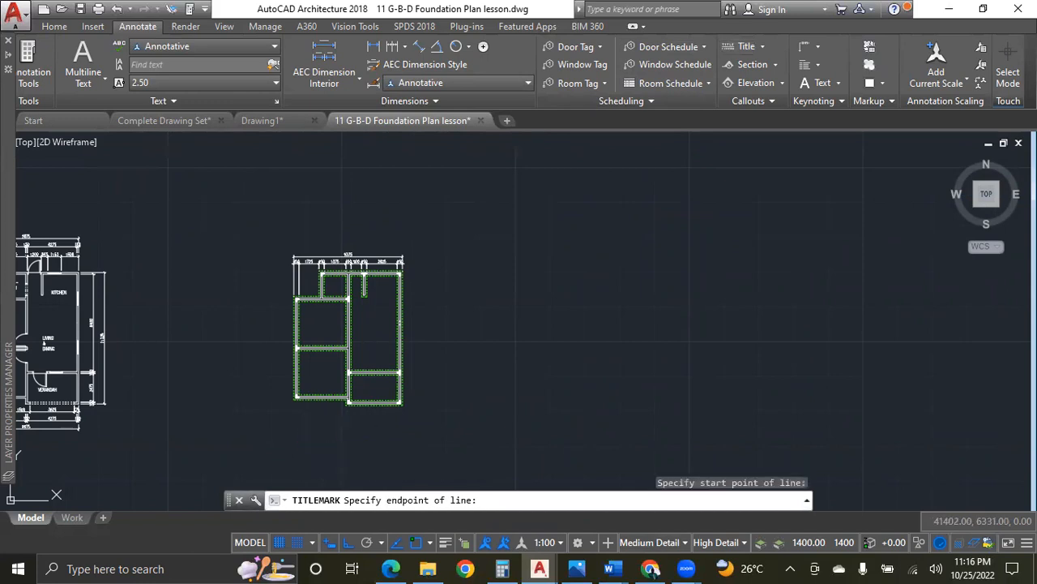
left_click(371, 442)
scroll(346, 450, "up", 6)
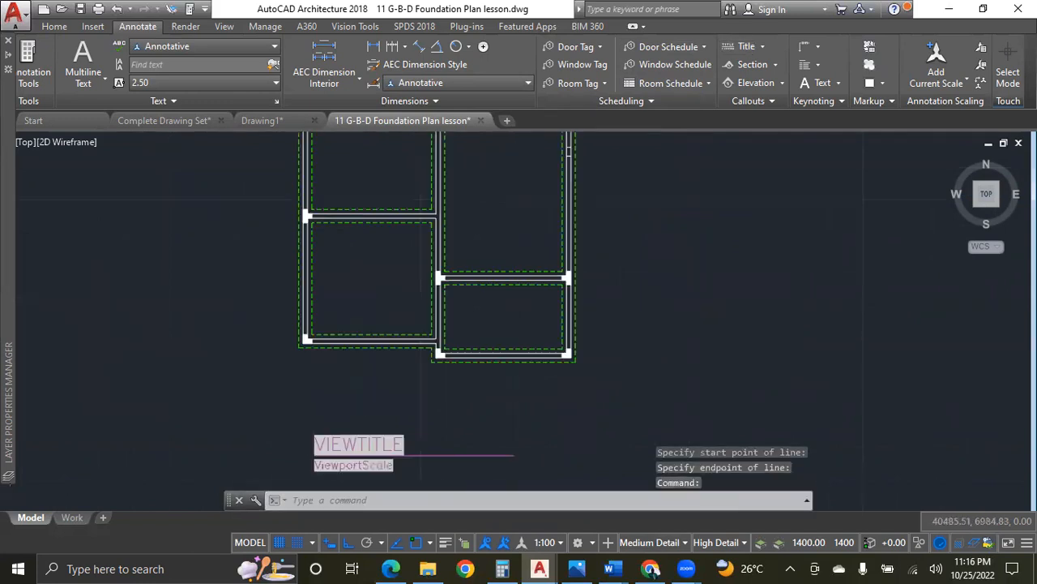
Open the title mark's attributes for editing and set the title value to FOUNDATION PLAN.
left_click(356, 448)
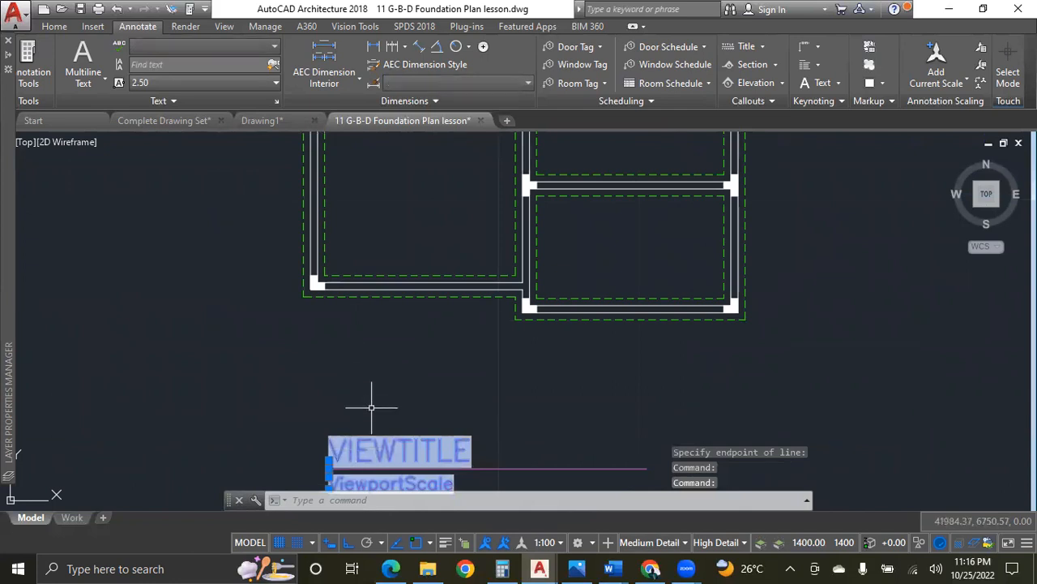
scroll(355, 421, "down", 2)
scroll(353, 417, "up", 4)
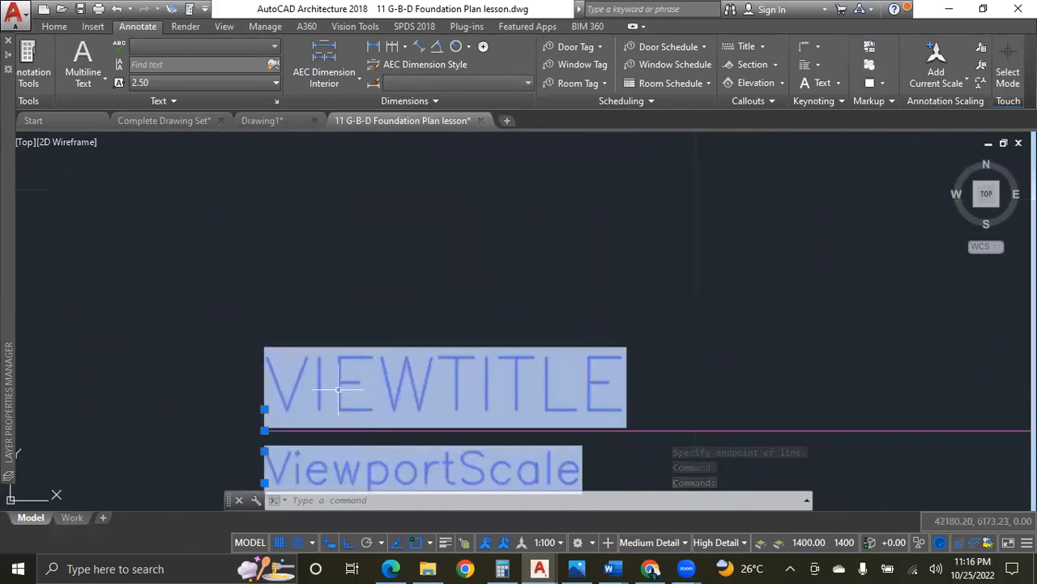
key("Escape")
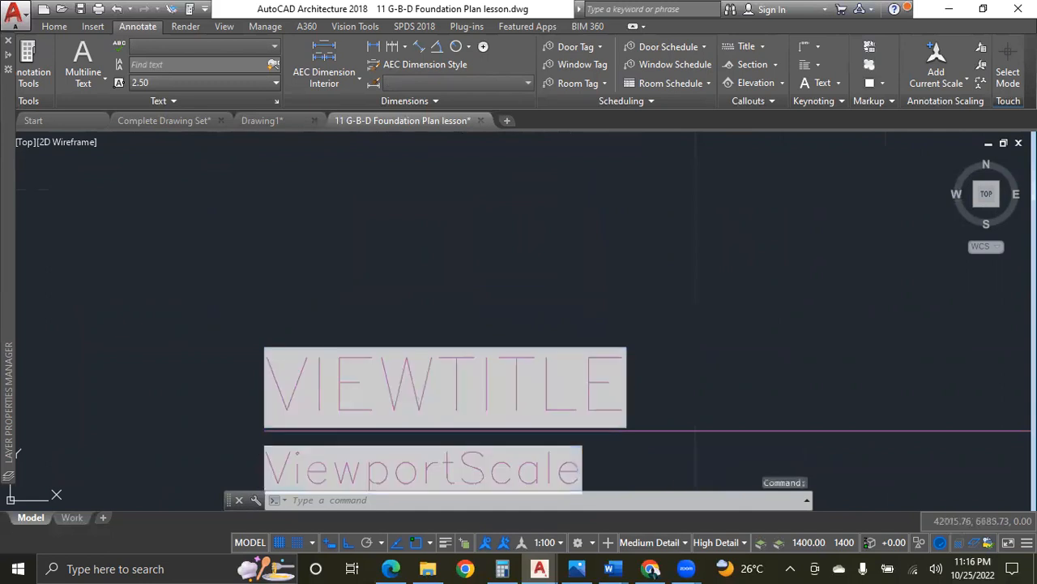
double_click(414, 374)
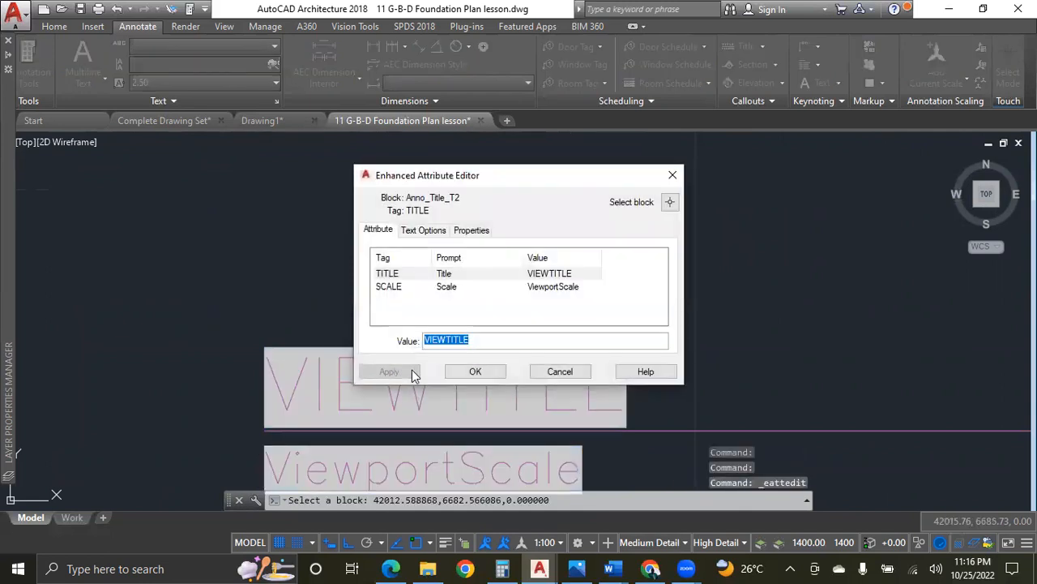
type("FOUNDA")
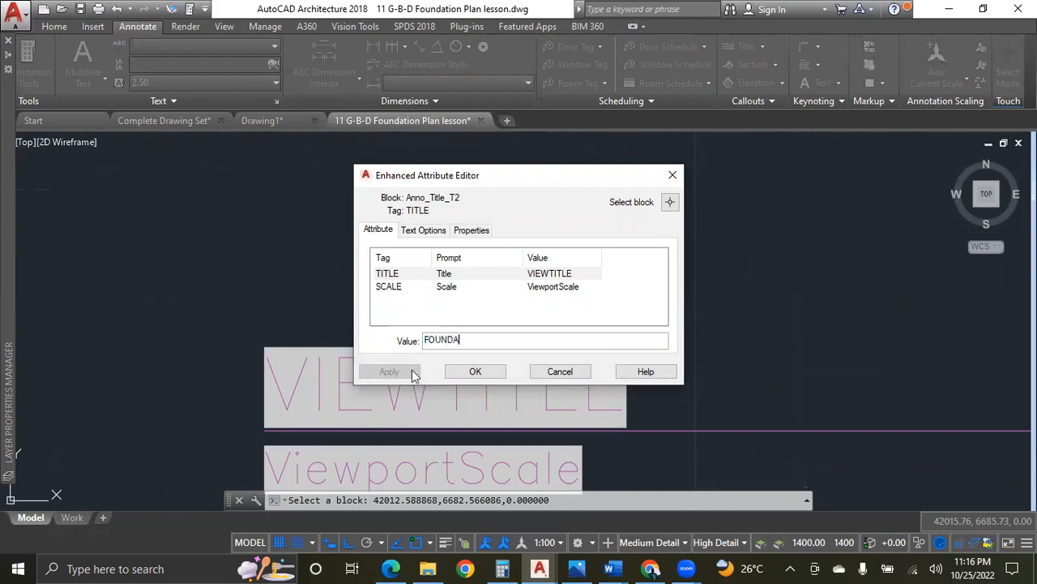
type("TION PLAN")
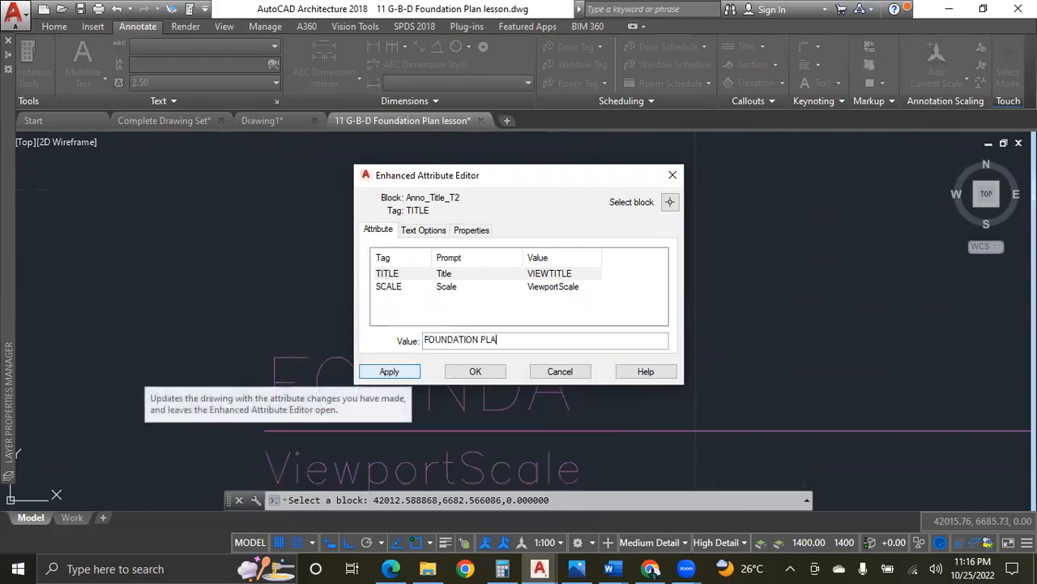
Set the title mark's scale attribute to SCALE 1:50 and accept the attribute changes.
left_click(458, 290)
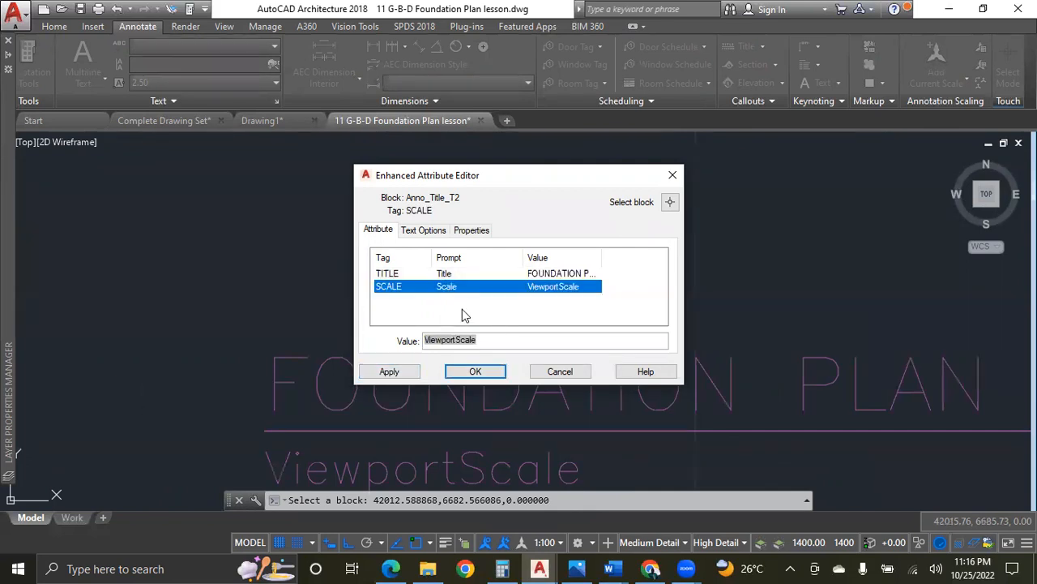
double_click(450, 340)
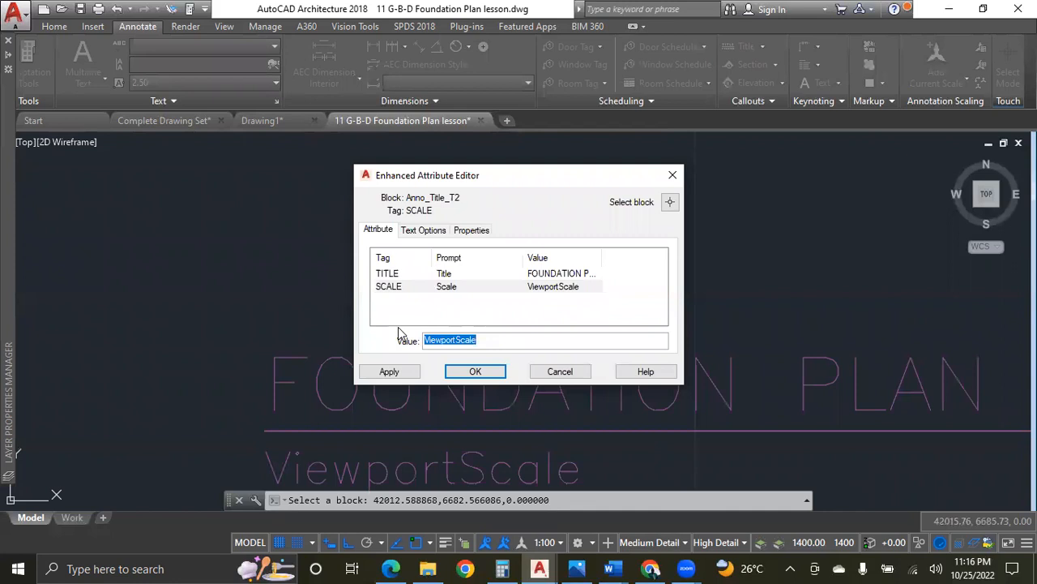
type("1")
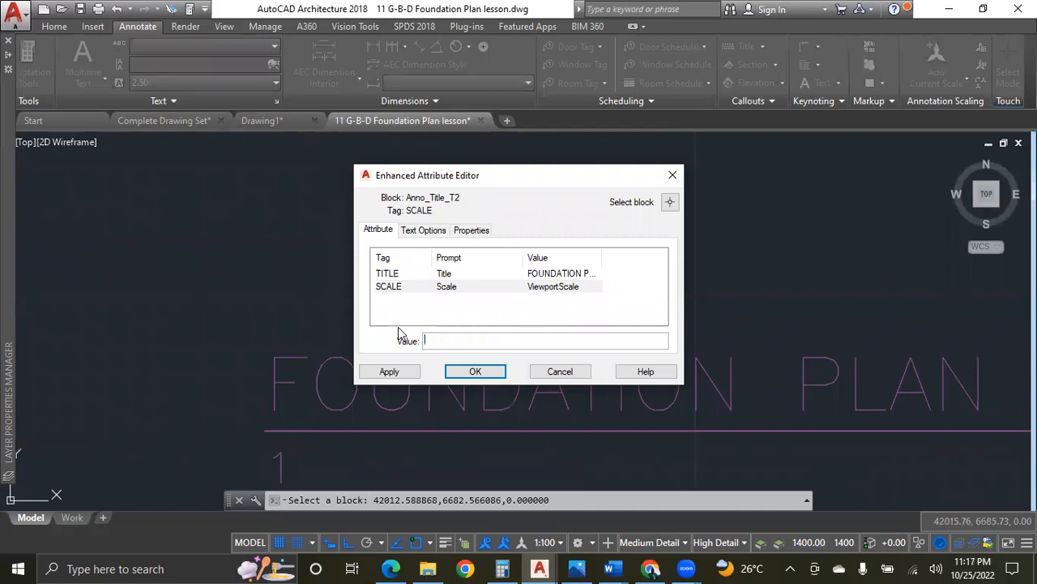
type("sCALE 1:50")
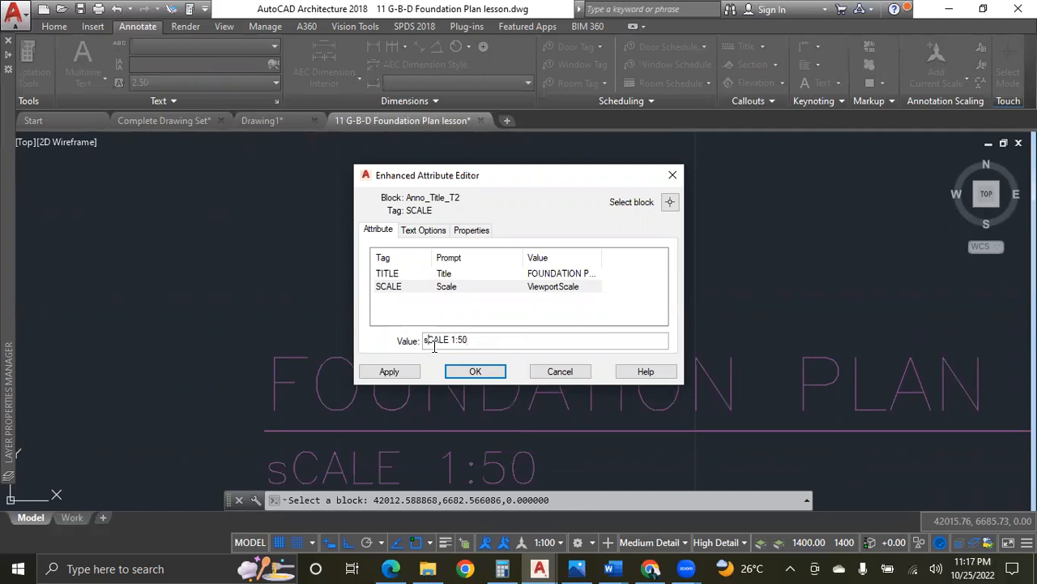
type("S")
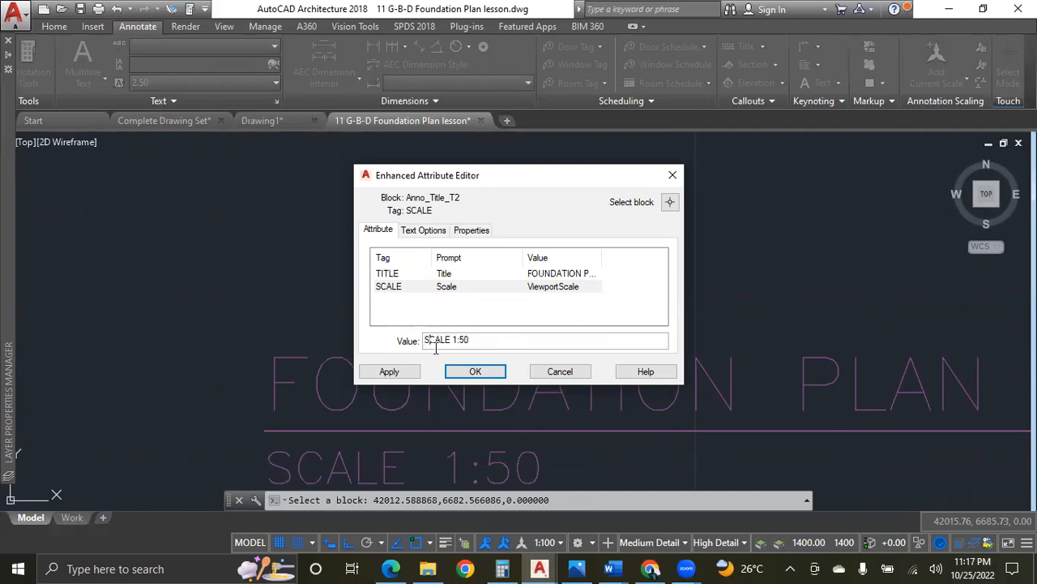
left_click(470, 372)
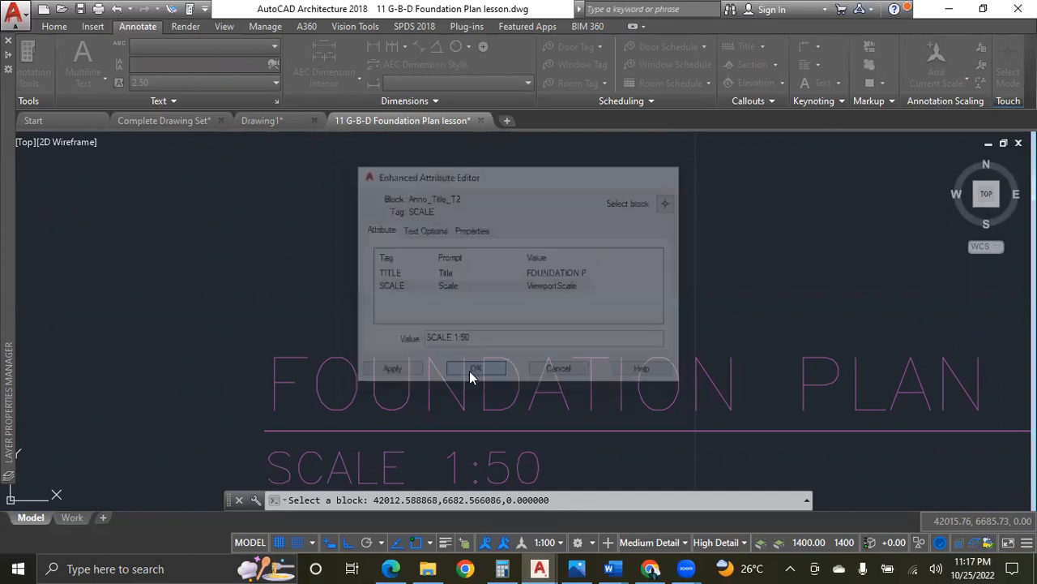
Review the foundation plan with its top dimension chain, footing outlines and title mark.
scroll(336, 313, "down", 10)
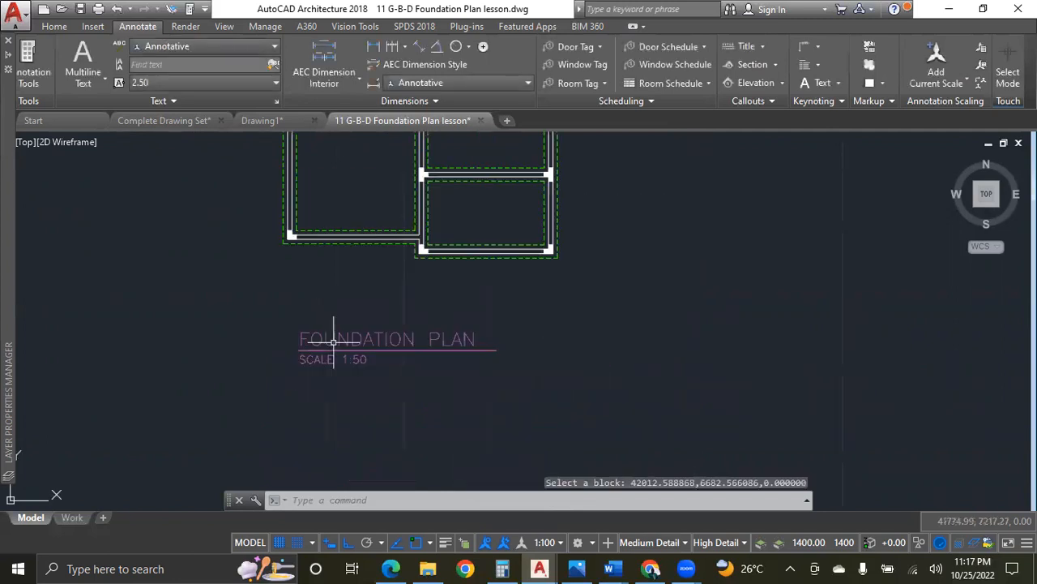
scroll(382, 248, "up", 5)
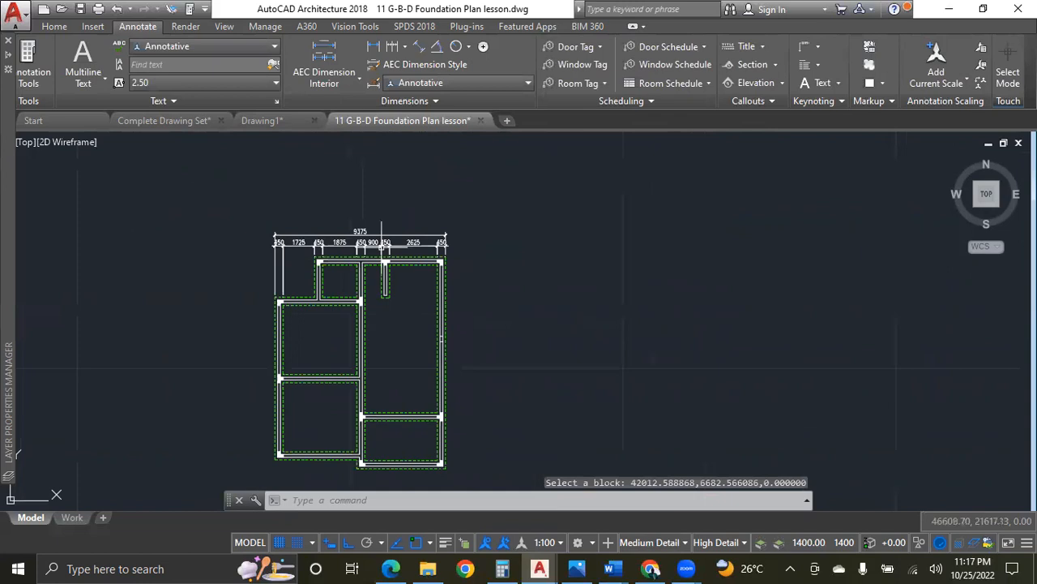
scroll(398, 319, "up", 3)
scroll(385, 332, "down", 6)
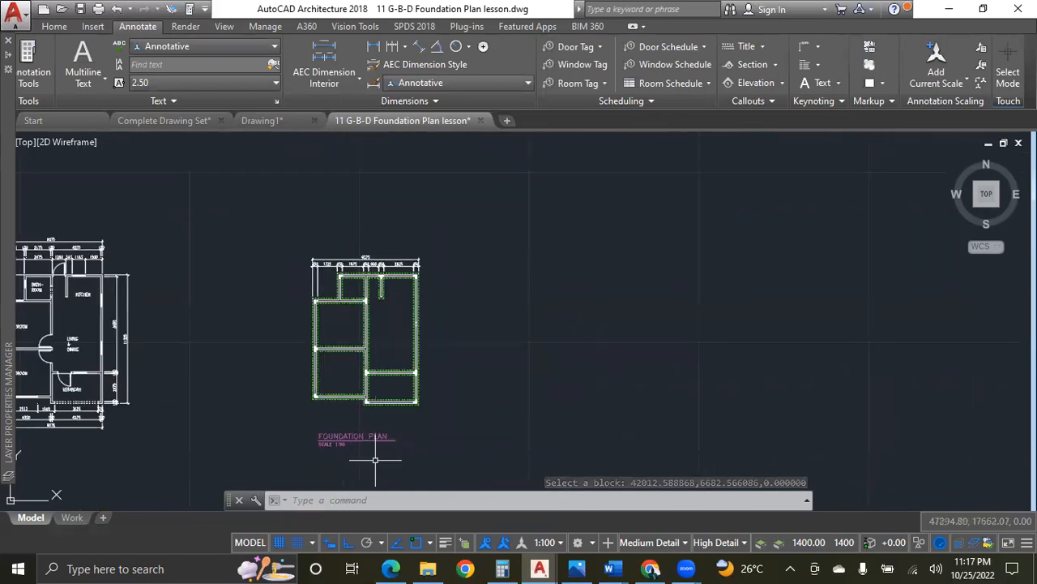
scroll(377, 469, "up", 2)
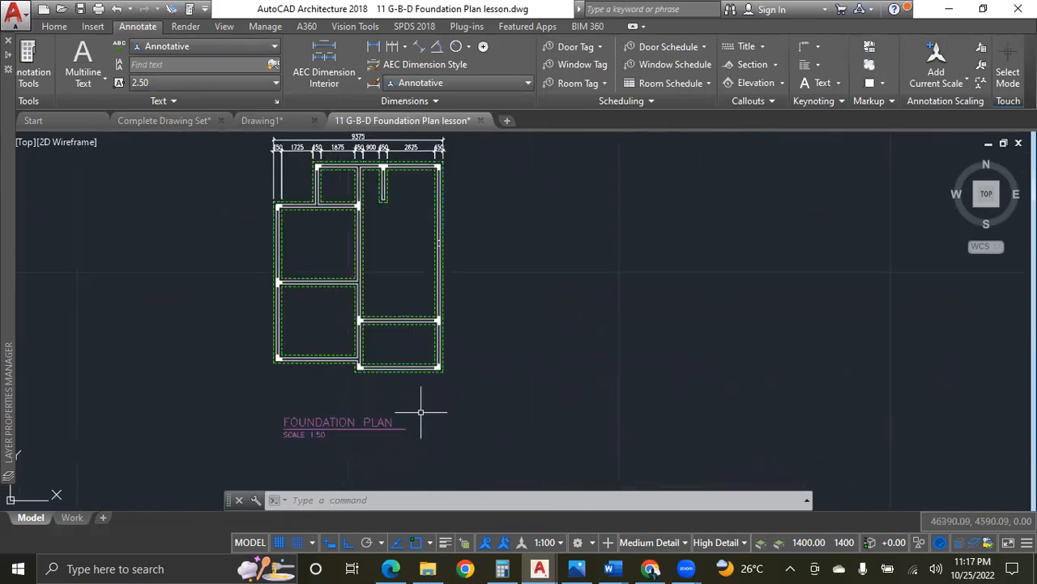
scroll(387, 458, "down", 2)
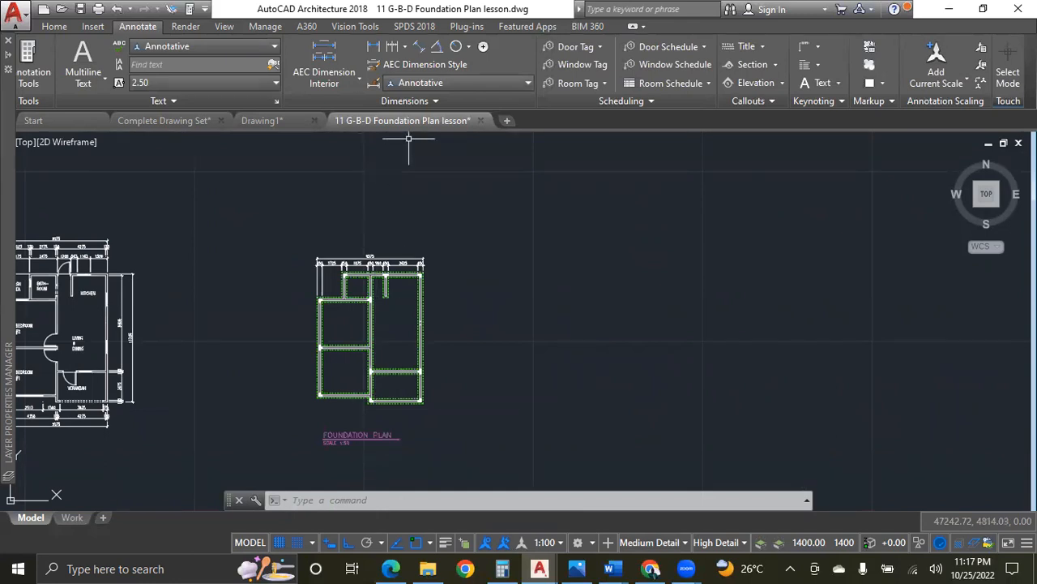
scroll(348, 329, "up", 2)
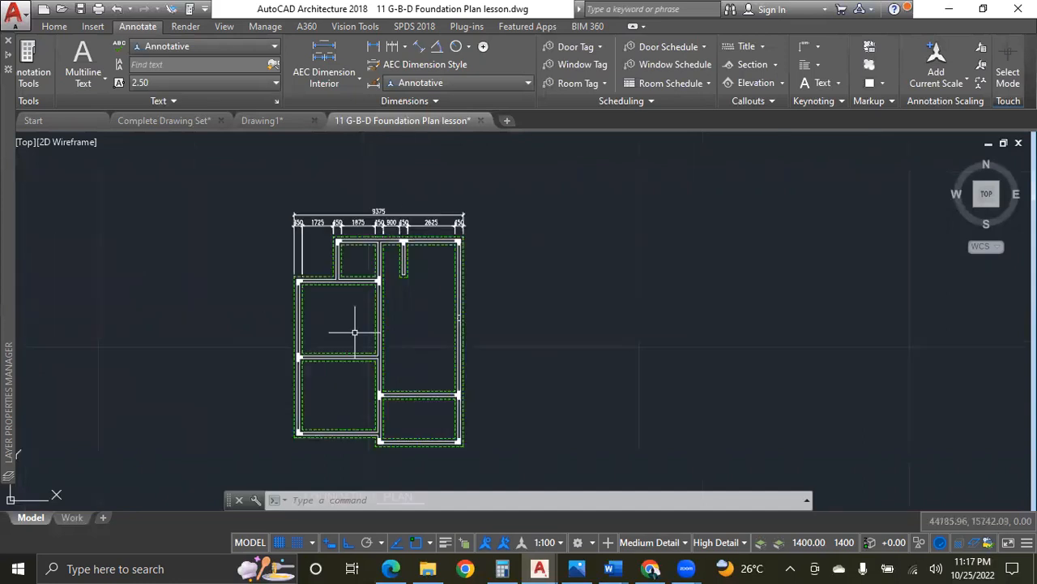
scroll(325, 282, "down", 2)
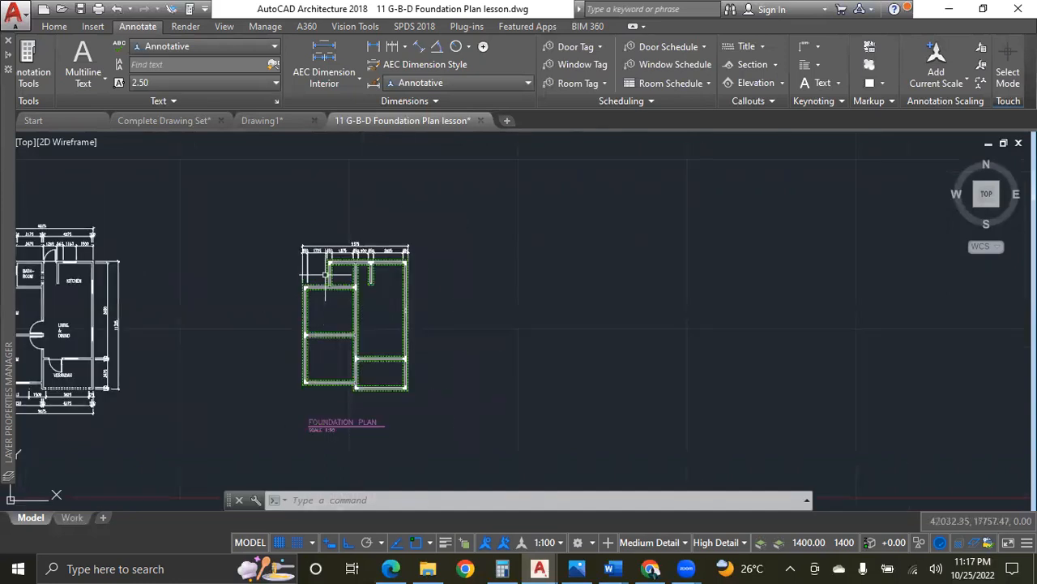
scroll(348, 312, "up", 2)
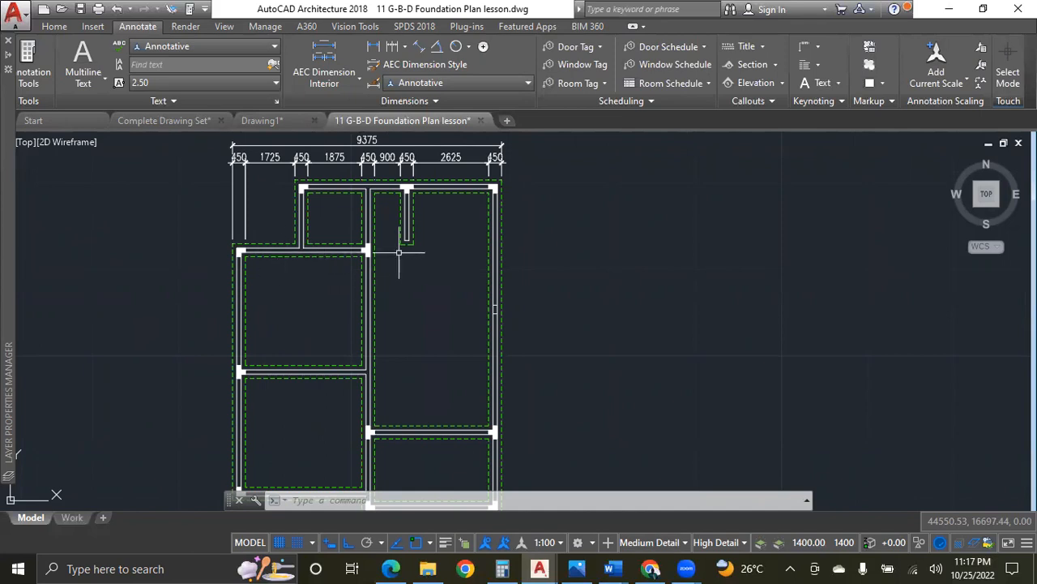
scroll(275, 267, "down", 3)
scroll(271, 269, "up", 4)
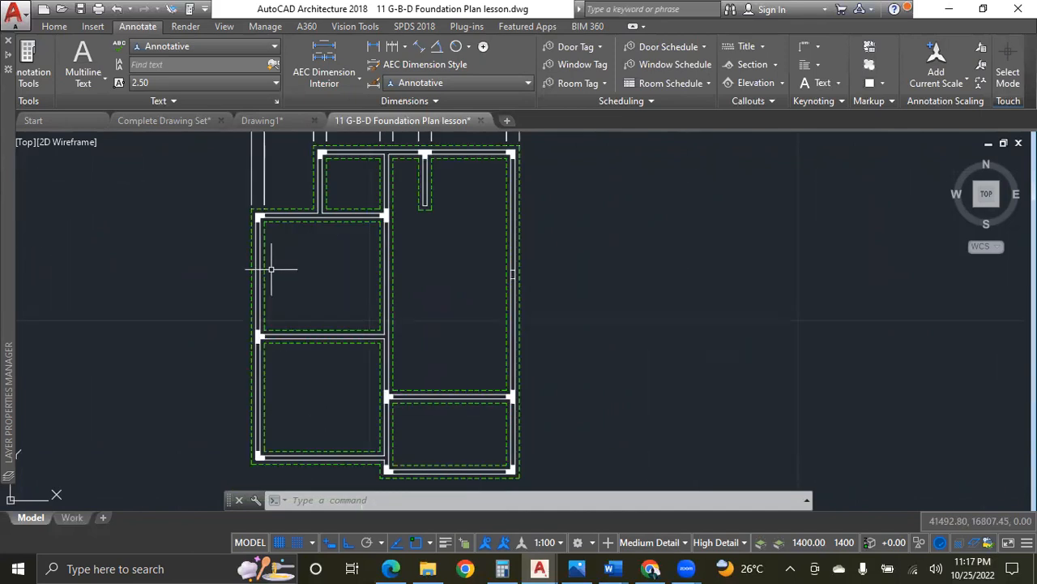
scroll(319, 275, "down", 2)
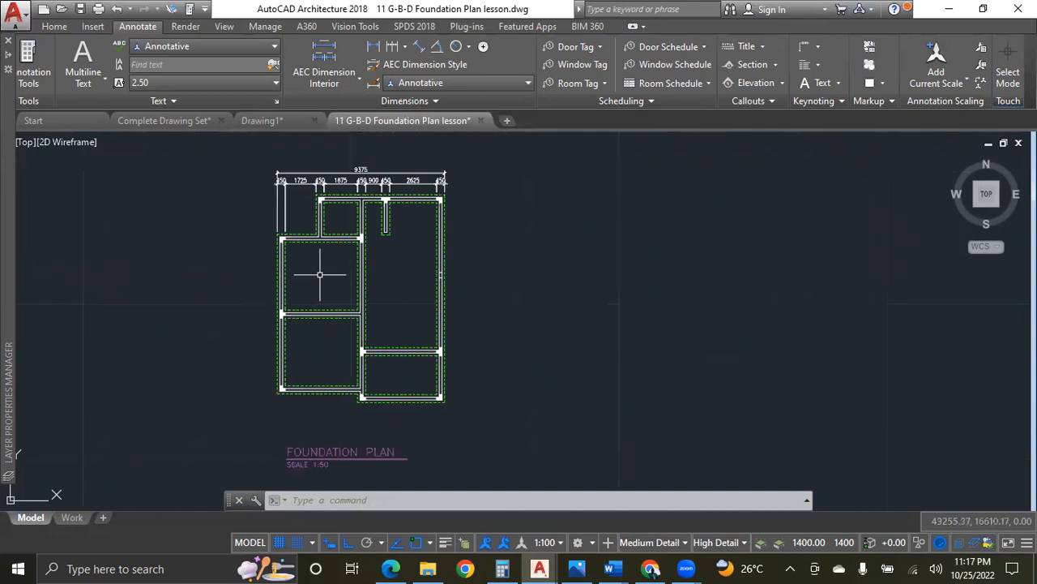